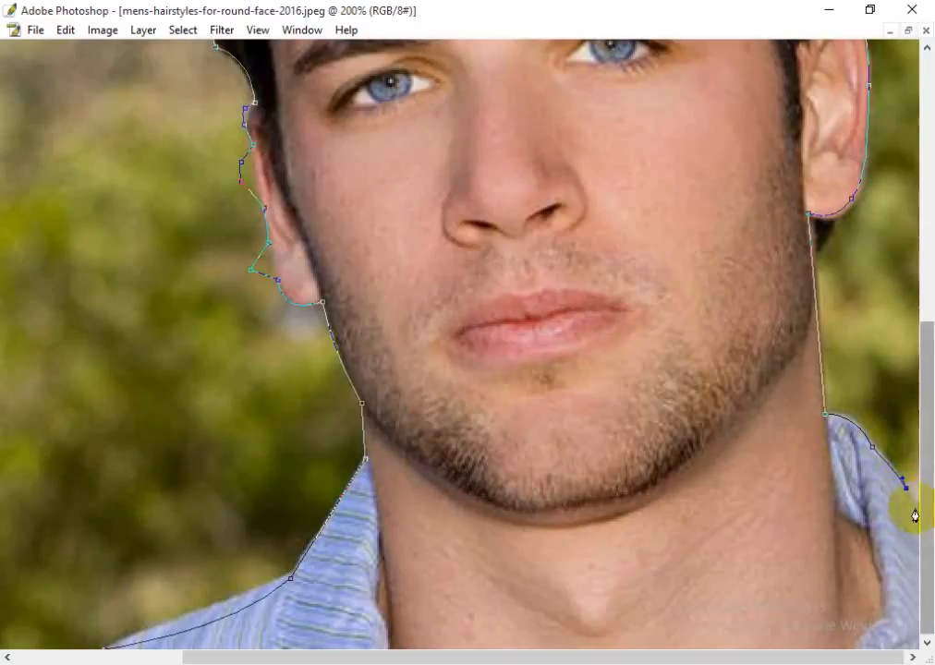
Step: Extend the pen path down outside the photo's right edge and back beneath its bottom edge to near the starting point
key("alt")
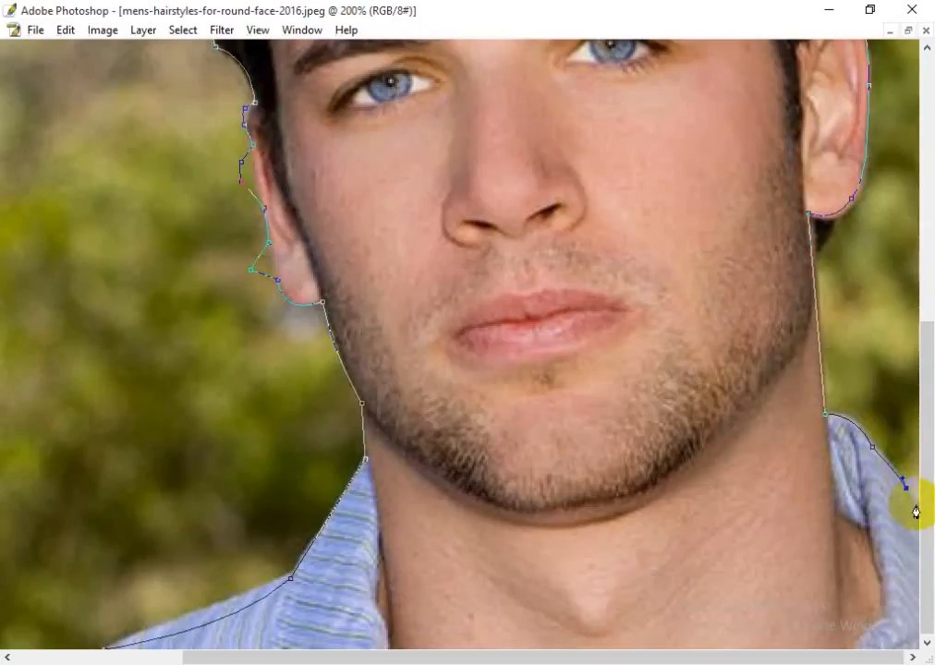
key("Tab")
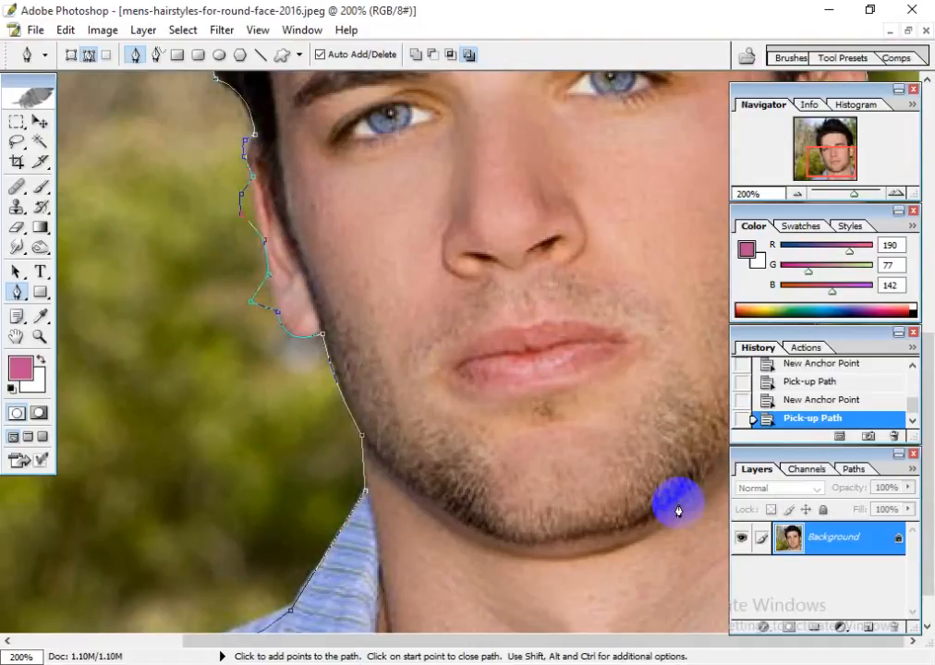
key("ctrl+minus")
key("ctrl+minus")
key("ctrl+minus")
left_click(612, 467)
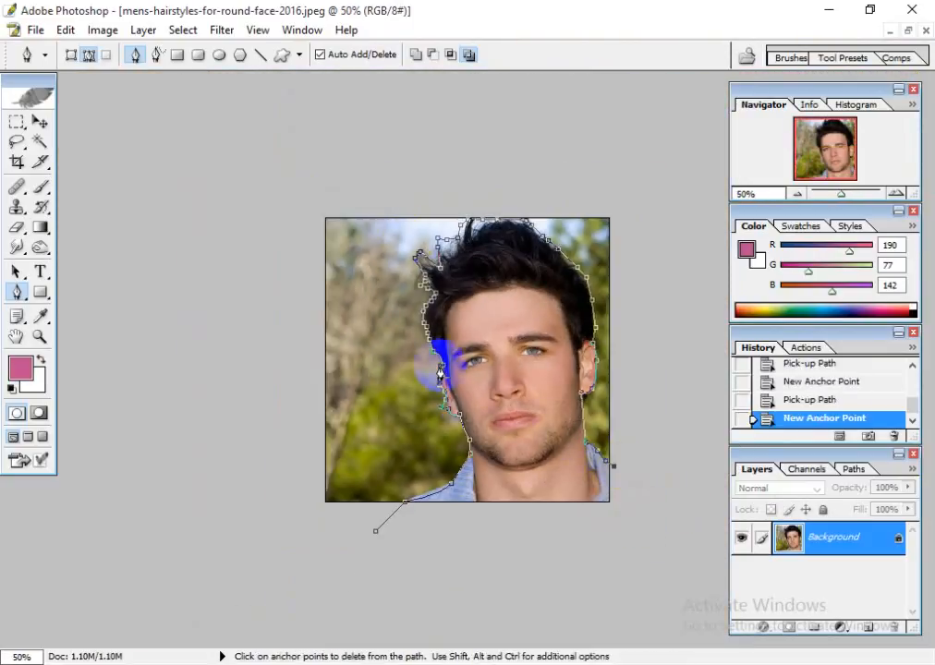
left_click(615, 504)
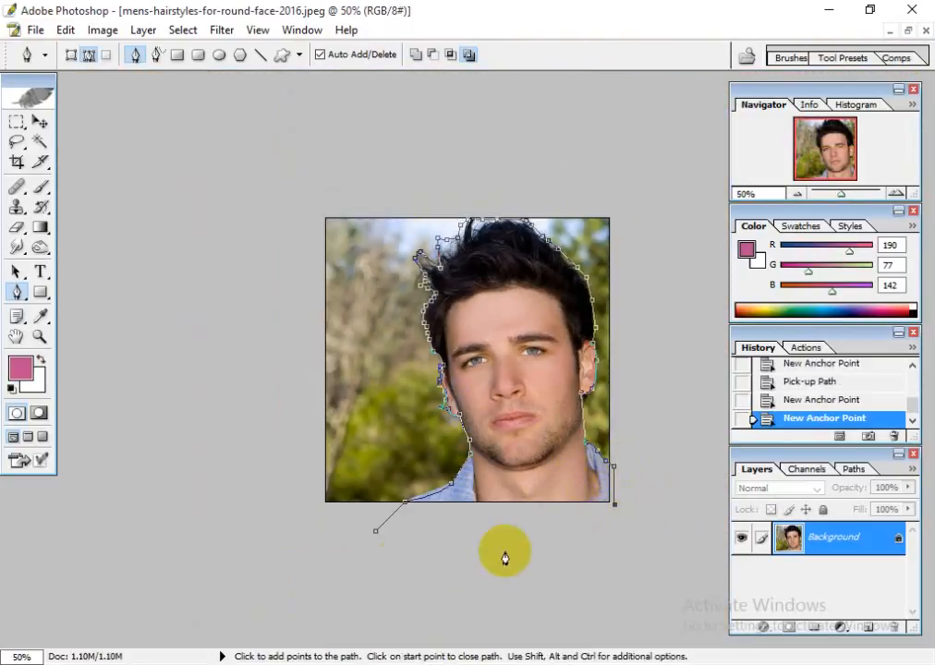
left_click(399, 530)
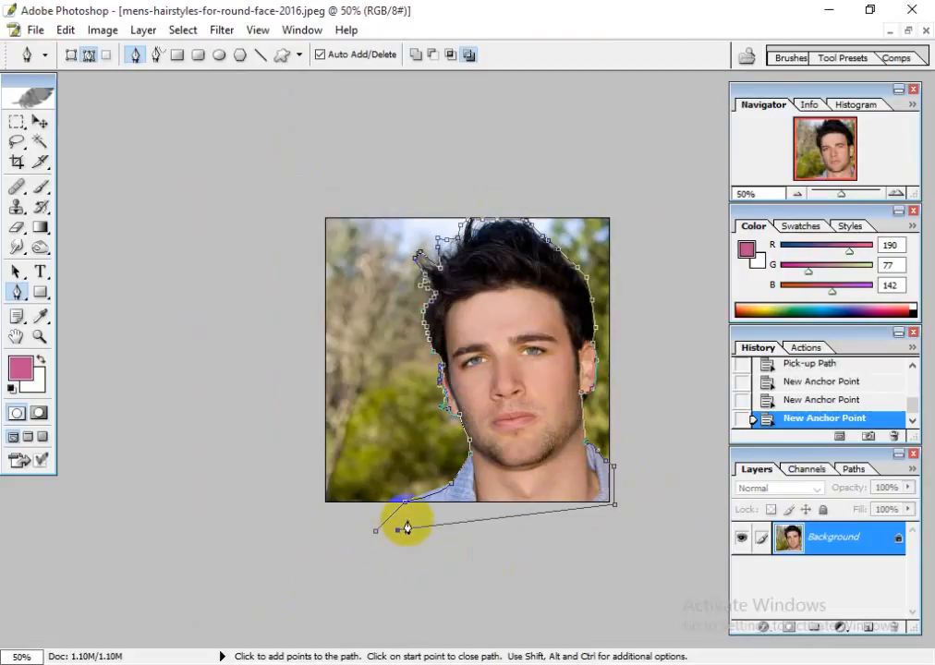
Step: Move the stray anchor point beside the earlobe on the photo's left side in to the ear's edge
key("ctrl+plus")
key("ctrl+plus")
key("ctrl+plus")
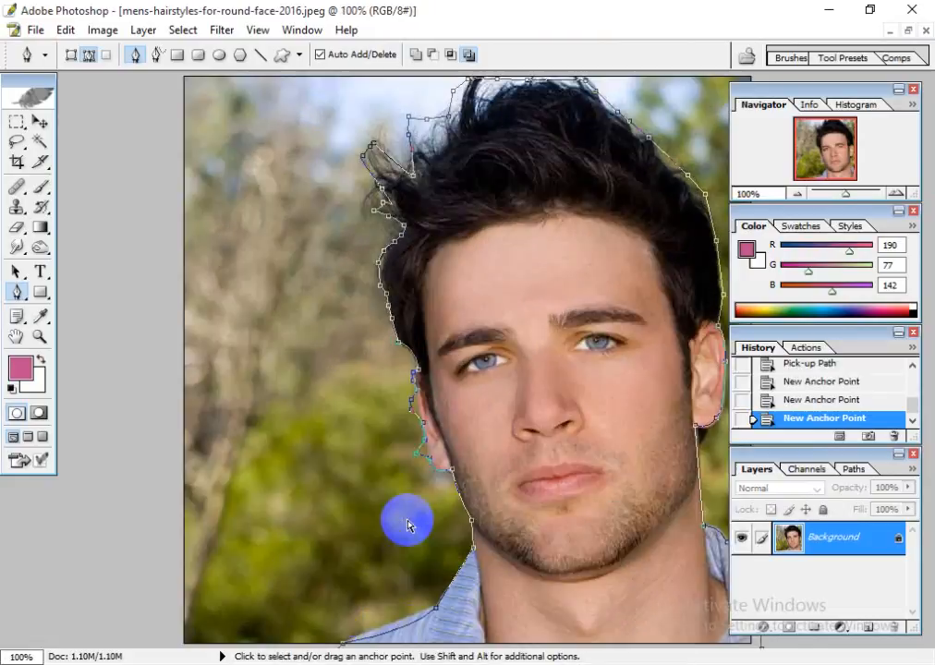
key("space")
left_click_drag(385, 549, 309, 287)
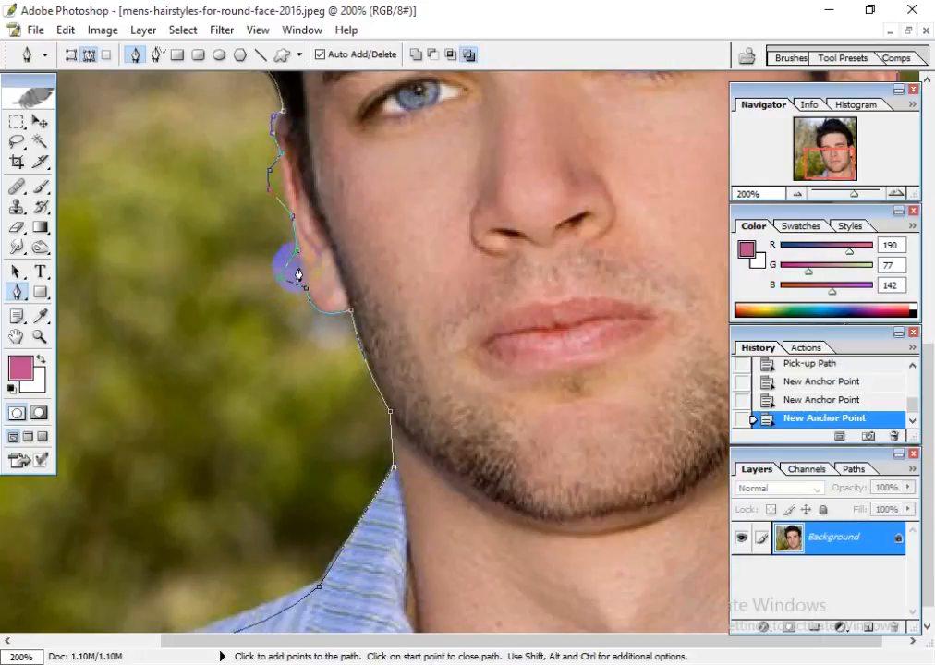
key("ctrl+plus")
key("ctrl+plus")
key("ctrl+plus")
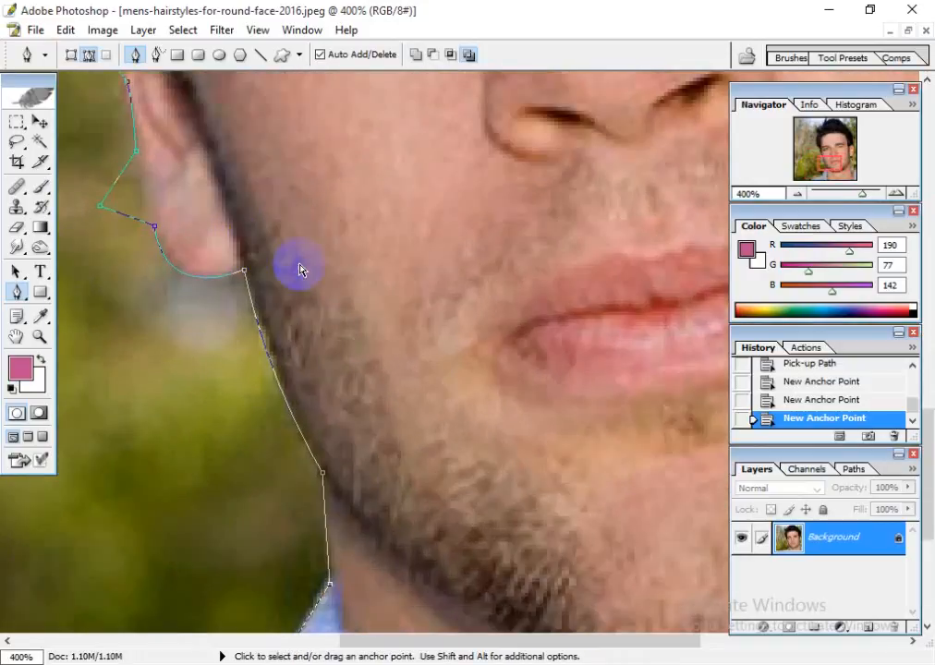
left_click_drag(301, 267, 373, 432)
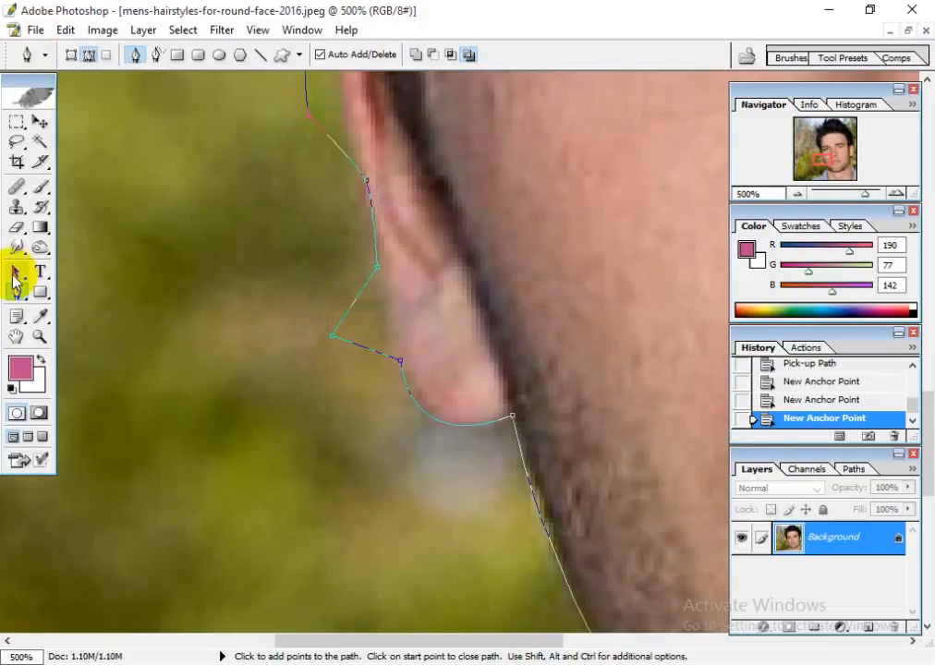
left_click_drag(15, 276, 81, 297)
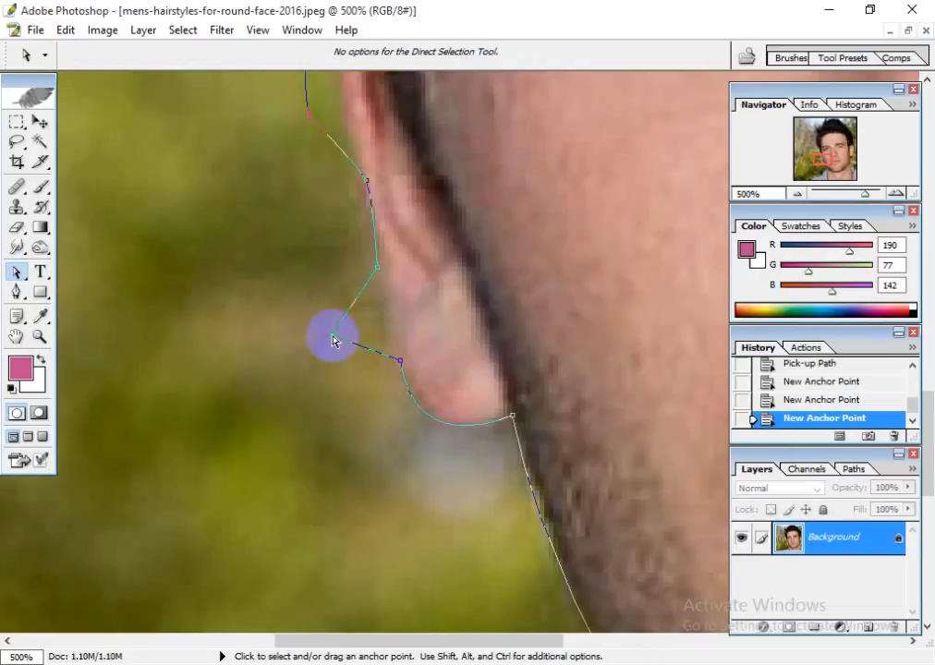
left_click_drag(332, 340, 383, 318)
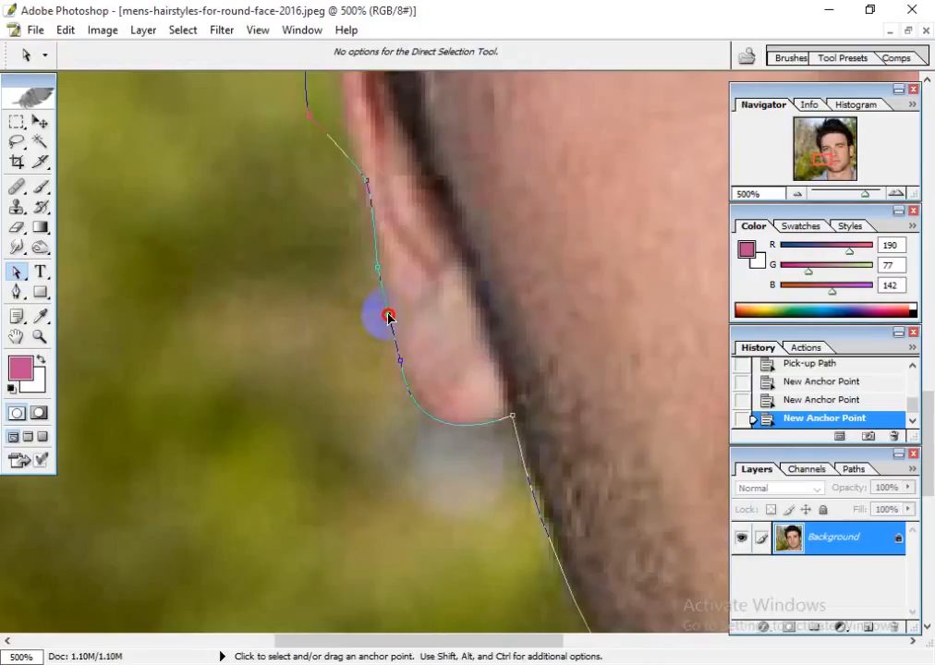
left_click_drag(382, 333, 381, 331)
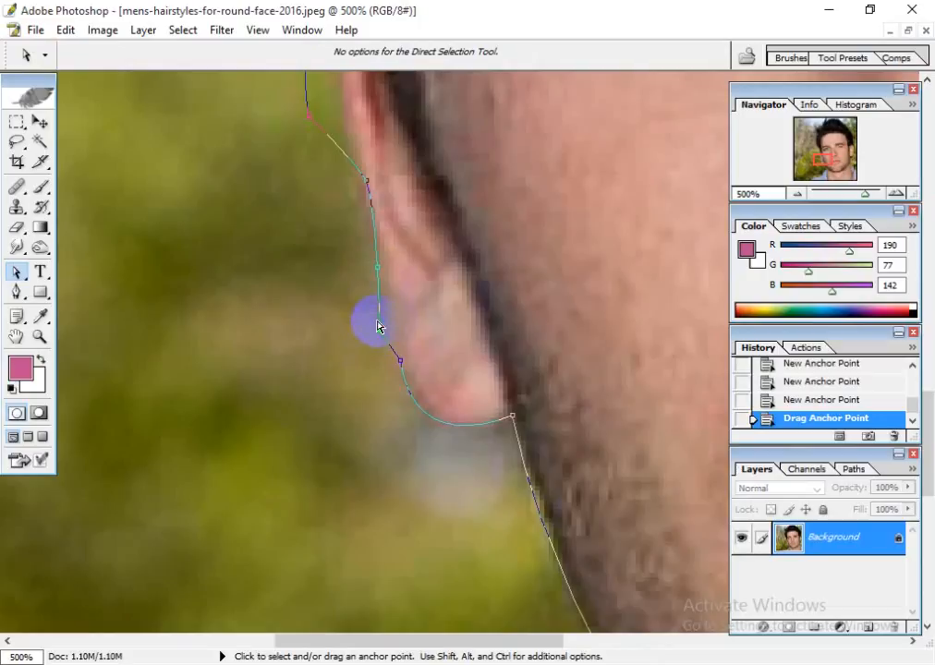
Step: Delete the surplus anchor point beside the earlobe from the path using the Delete Anchor Point tool
left_click(379, 332)
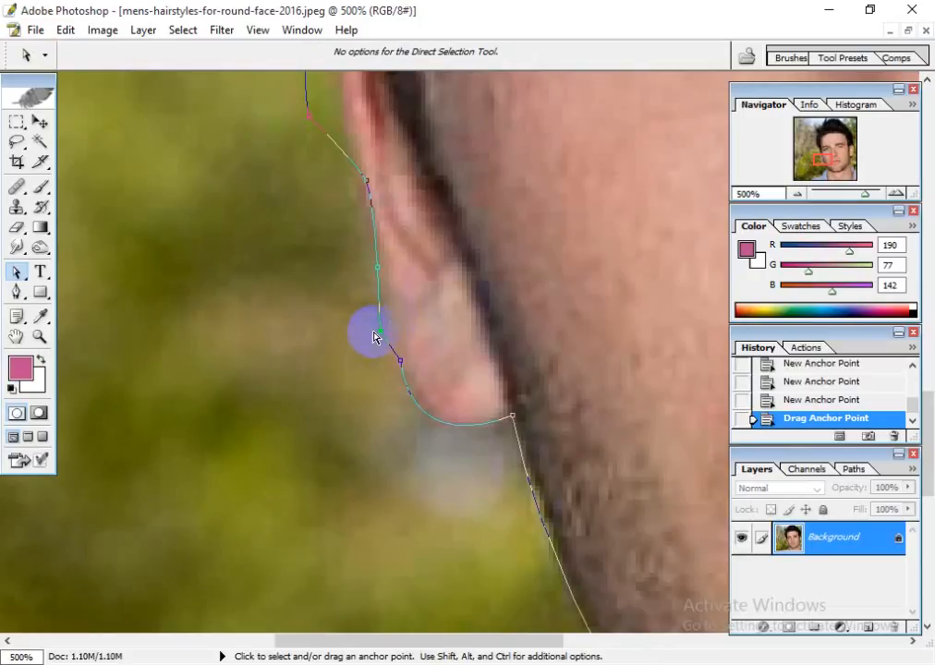
left_click_drag(12, 297, 166, 348)
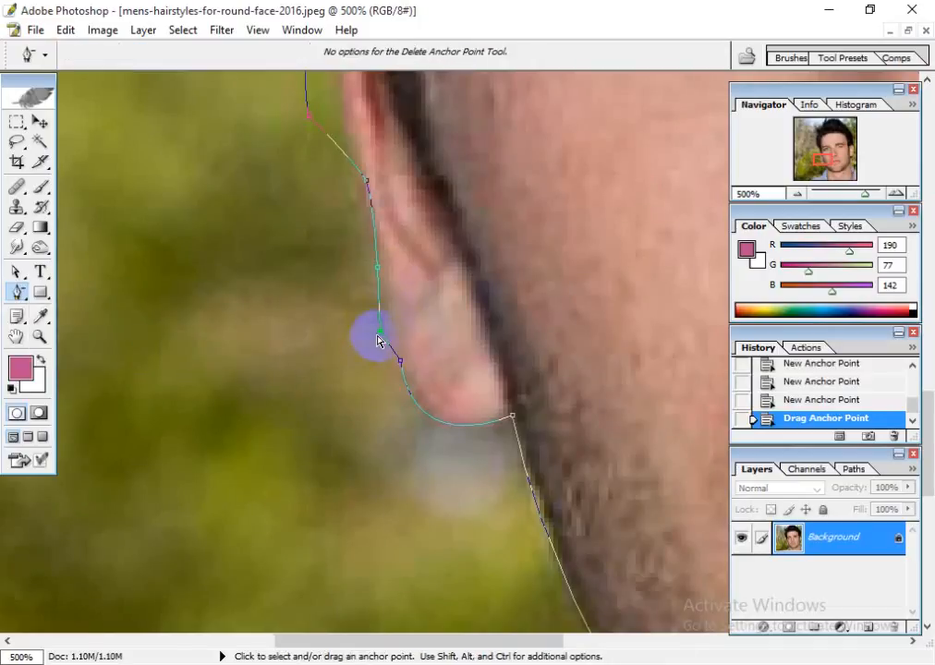
left_click(379, 331)
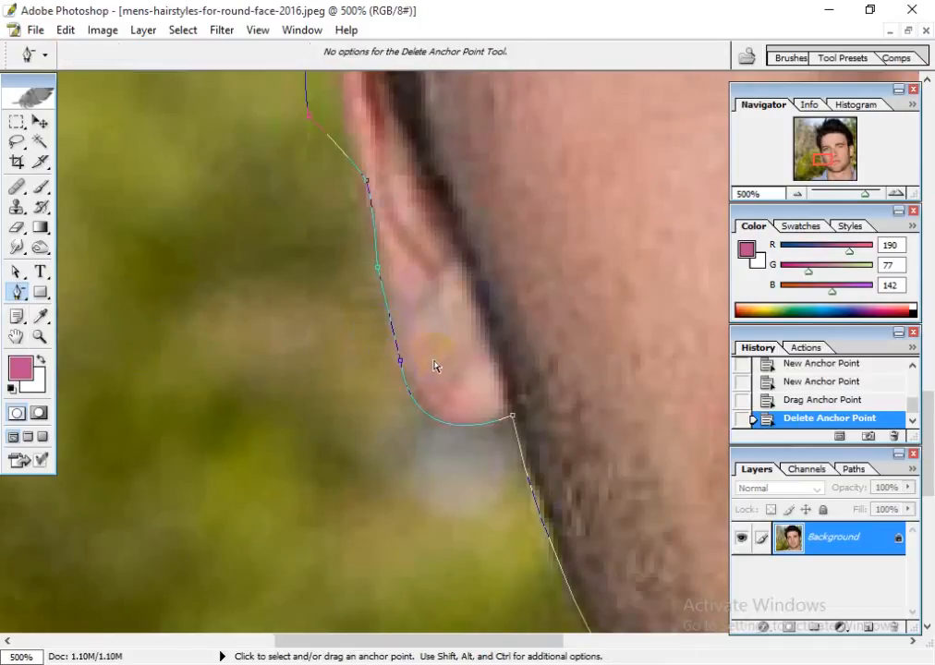
Step: Delete two surplus anchor points that bulge away from the upper part of the same ear
key("space")
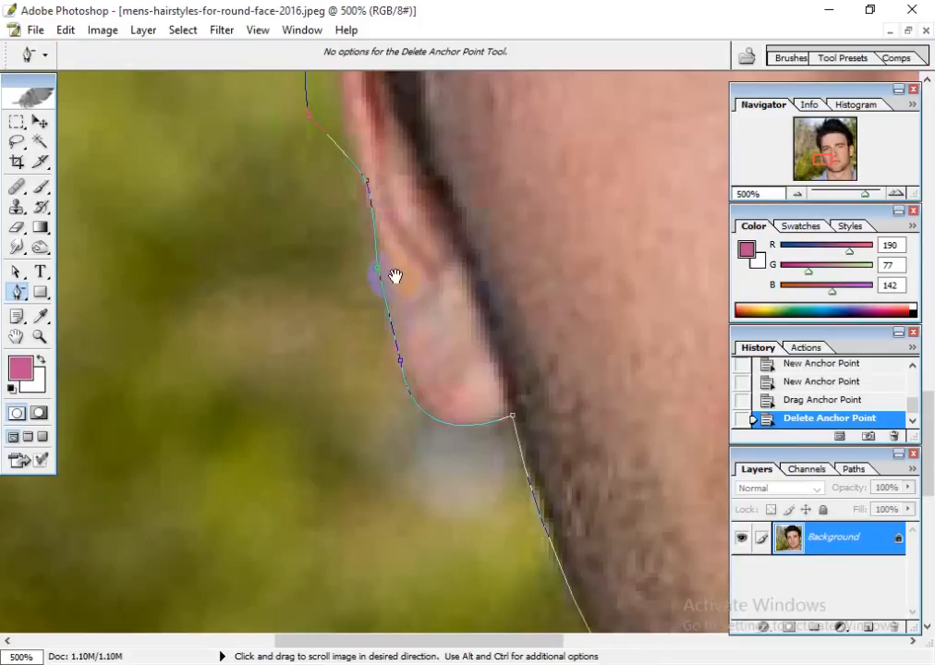
left_click_drag(395, 276, 401, 494)
left_click_drag(375, 419, 356, 441)
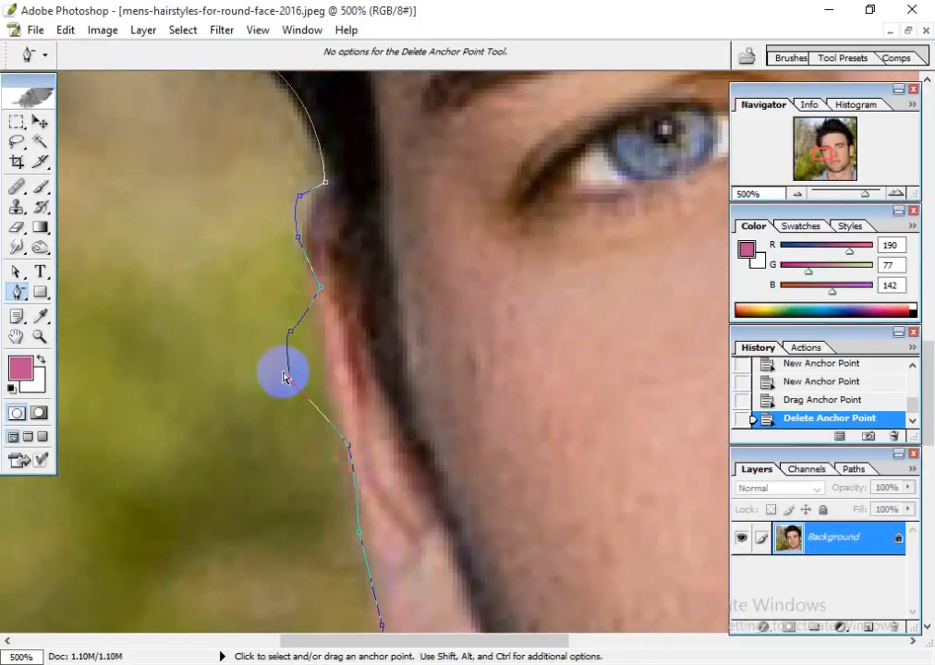
left_click(292, 335)
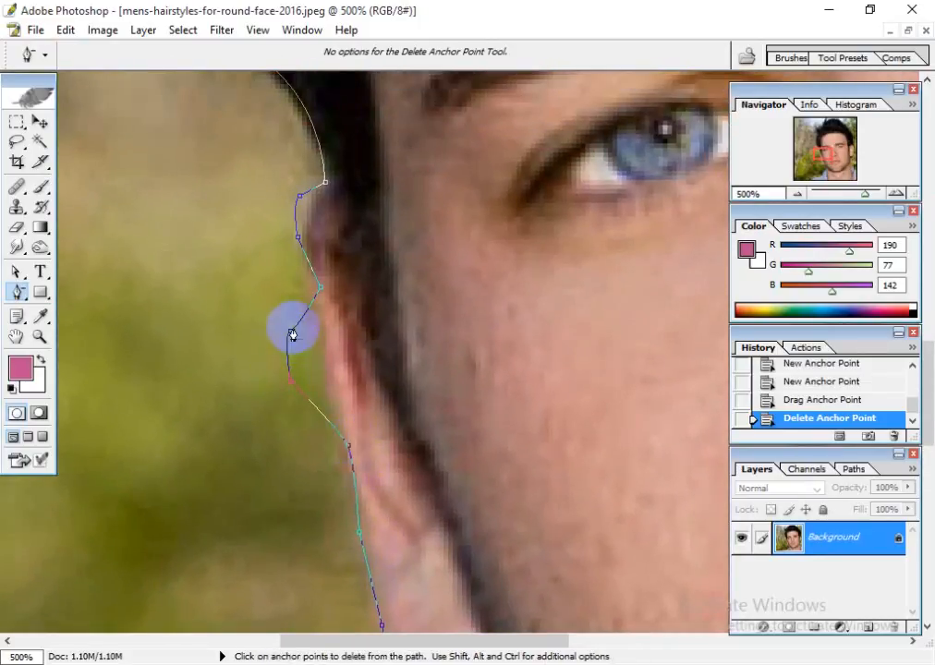
left_click(290, 334)
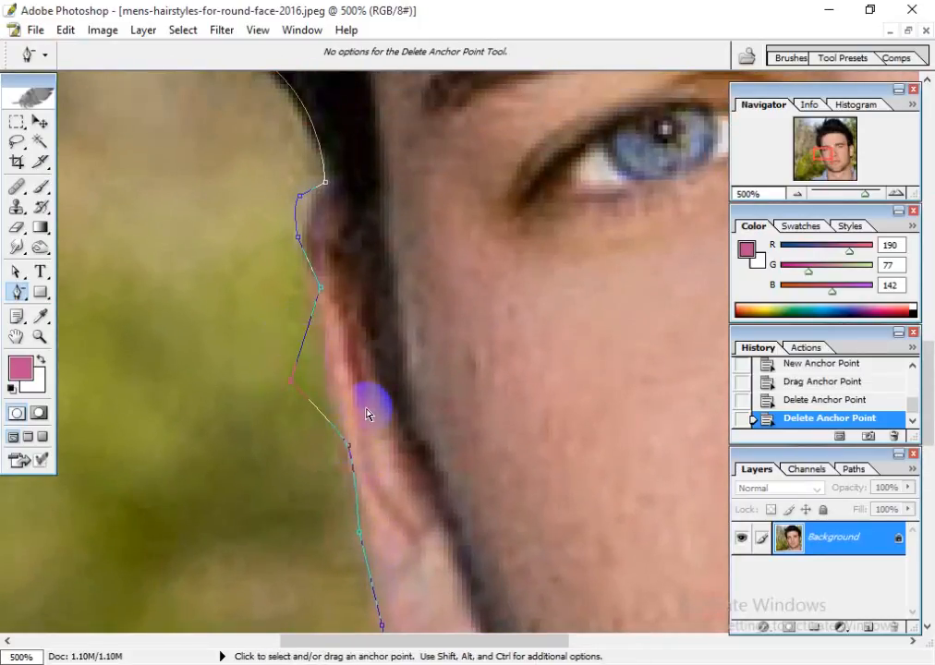
left_click_drag(334, 334, 330, 476)
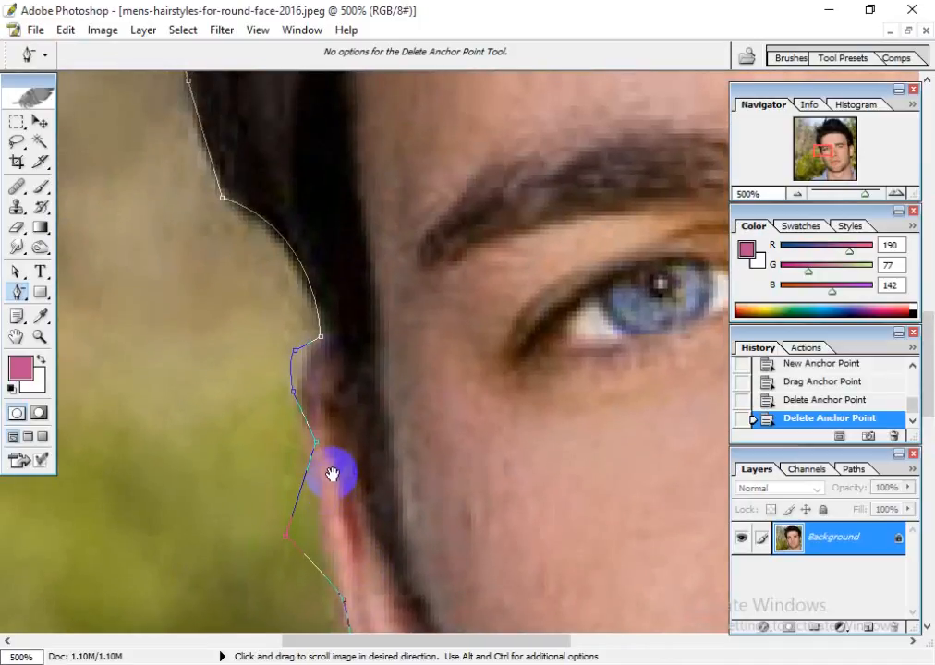
left_click(295, 356)
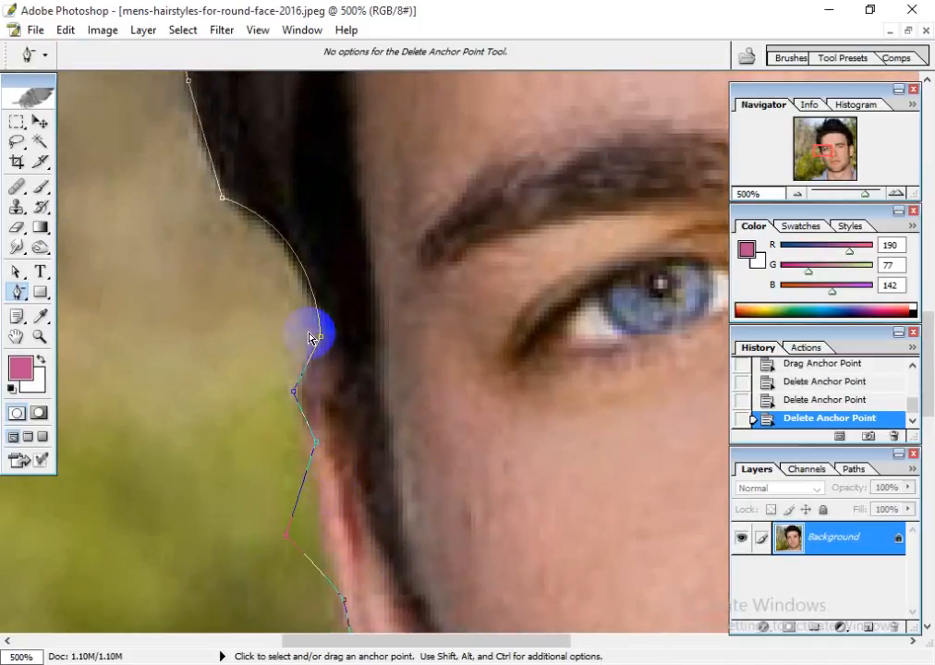
Step: Convert the anchor point at the top of the ear to a curve point and fit it to the ear's edge
left_click_drag(317, 415, 267, 417)
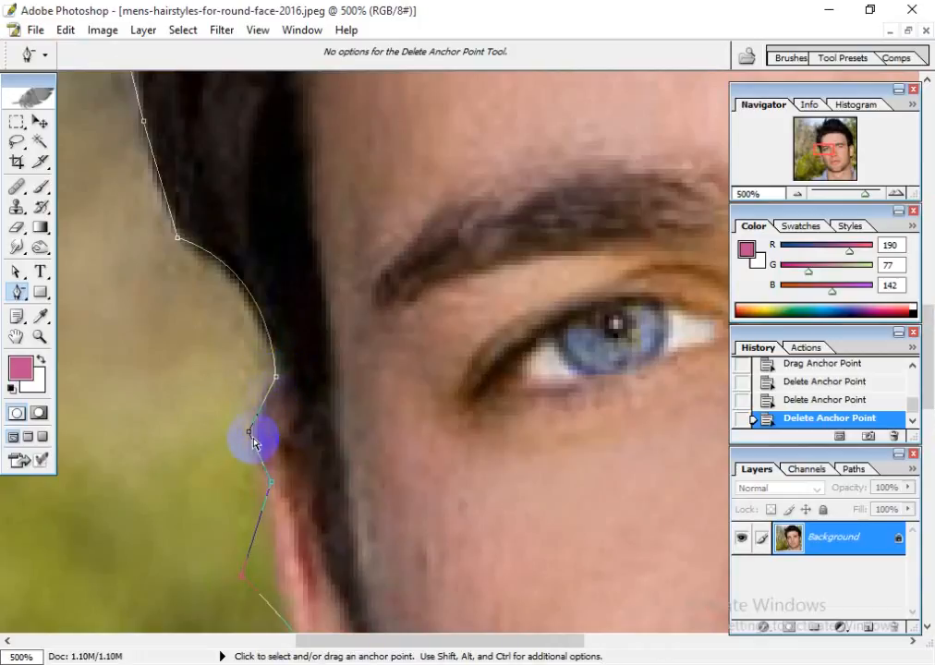
left_click_drag(20, 294, 88, 360)
mouse_move(251, 432)
left_mouse_down()
mouse_move(254, 391)
mouse_move(245, 424)
mouse_move(254, 415)
left_mouse_up()
left_click(255, 415)
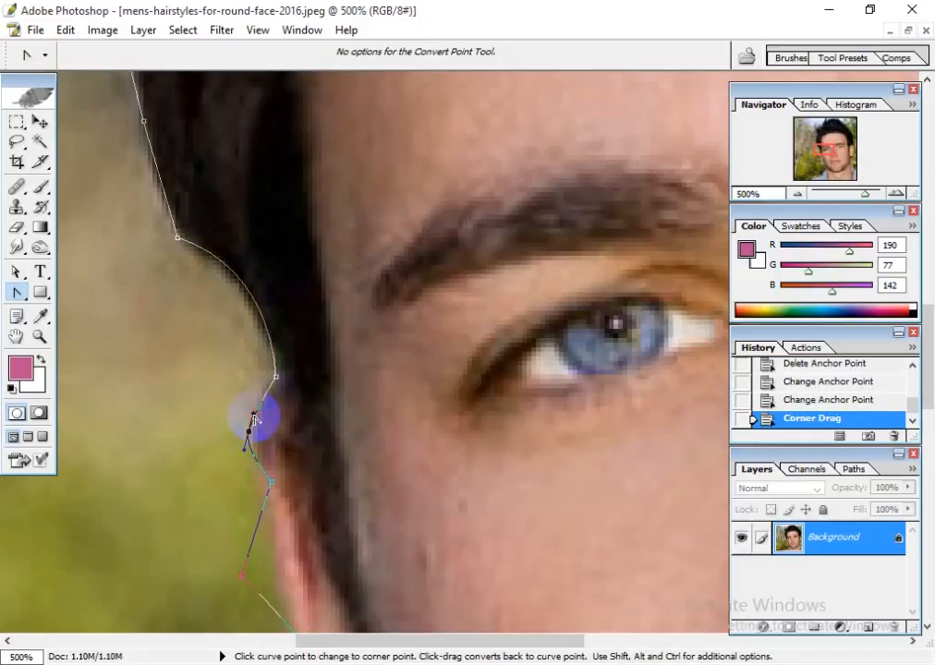
left_click(15, 271)
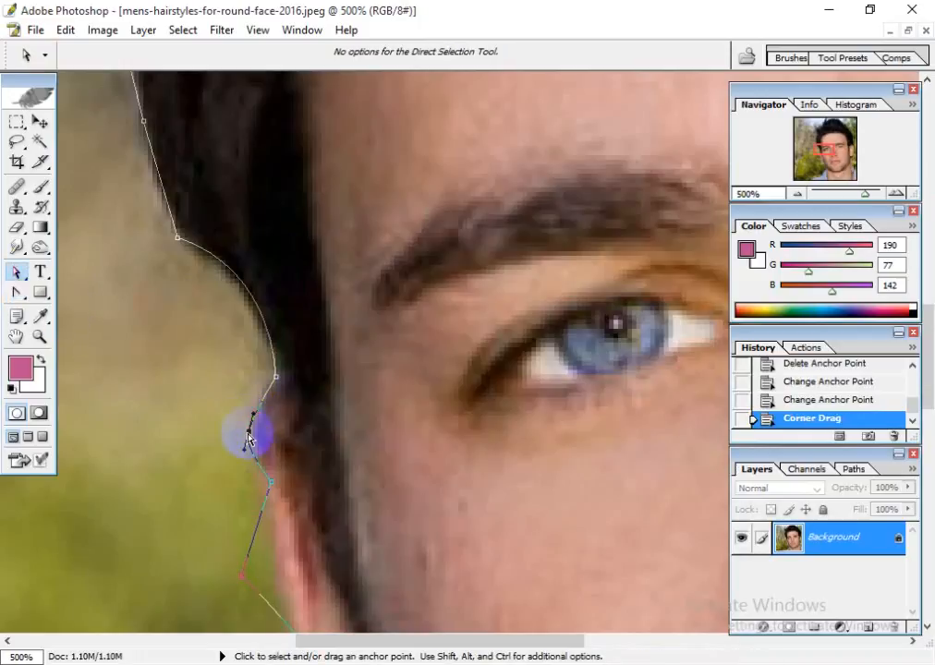
mouse_move(251, 437)
left_mouse_down()
mouse_move(254, 409)
mouse_move(256, 423)
left_mouse_up()
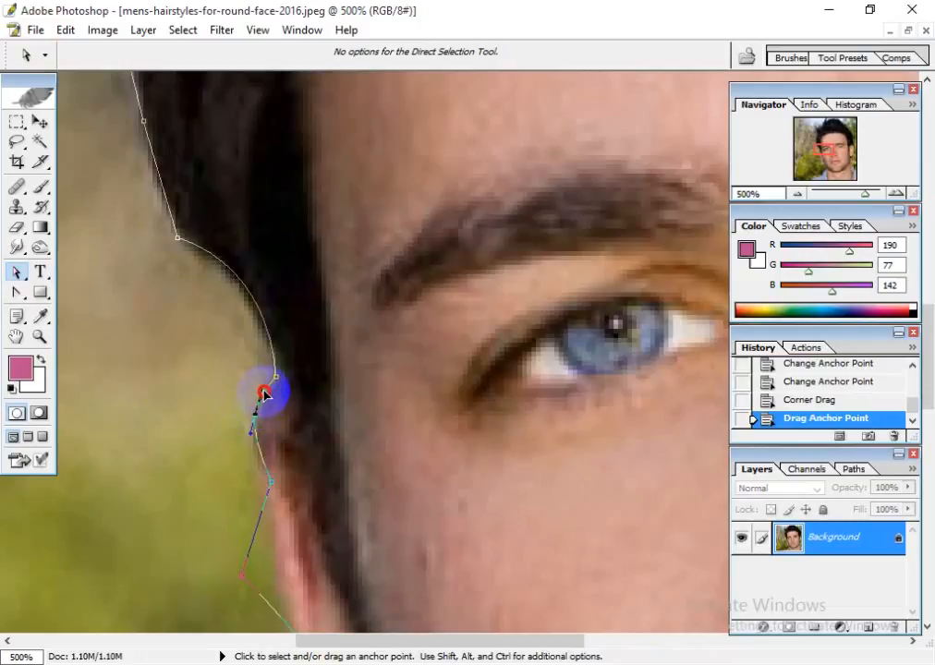
left_click_drag(265, 393, 252, 444)
Step: Nudge the anchor point just below the top of the ear onto the ear's outline
key("ctrl+plus")
key("ctrl+plus")
key("ctrl+plus")
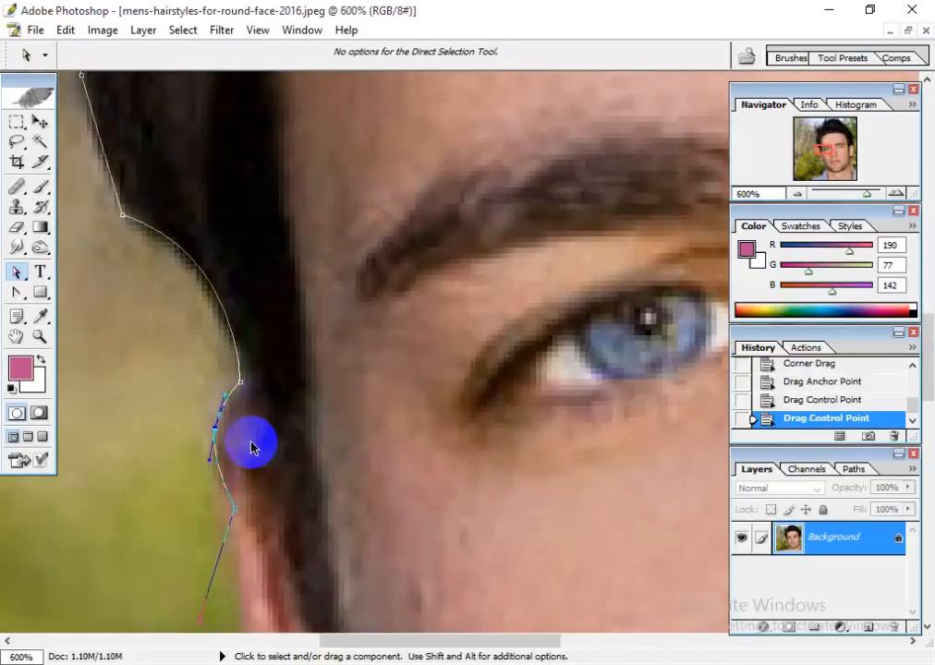
left_click_drag(252, 505, 407, 317)
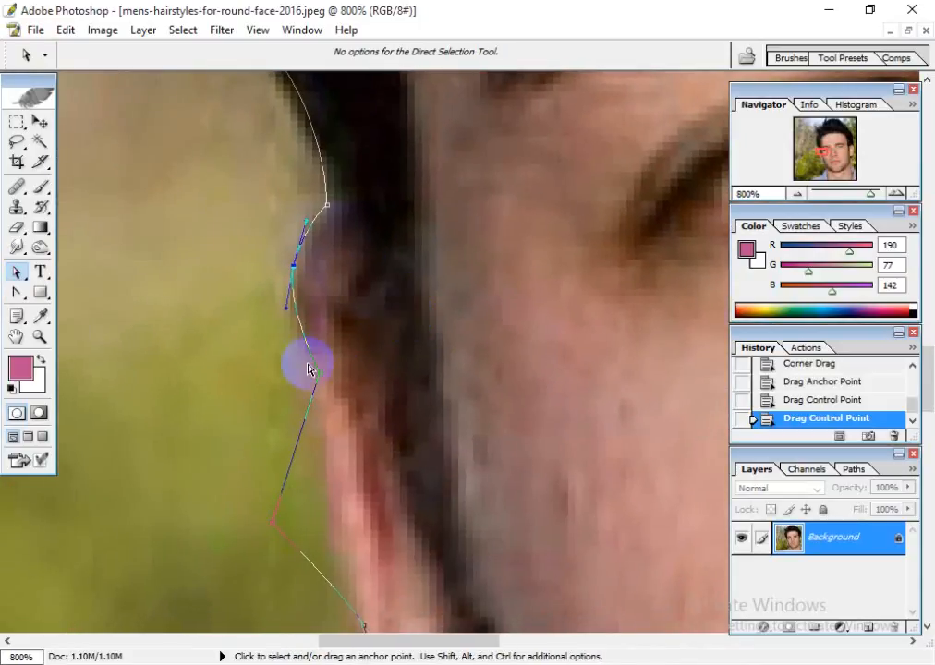
left_click_drag(321, 378, 316, 377)
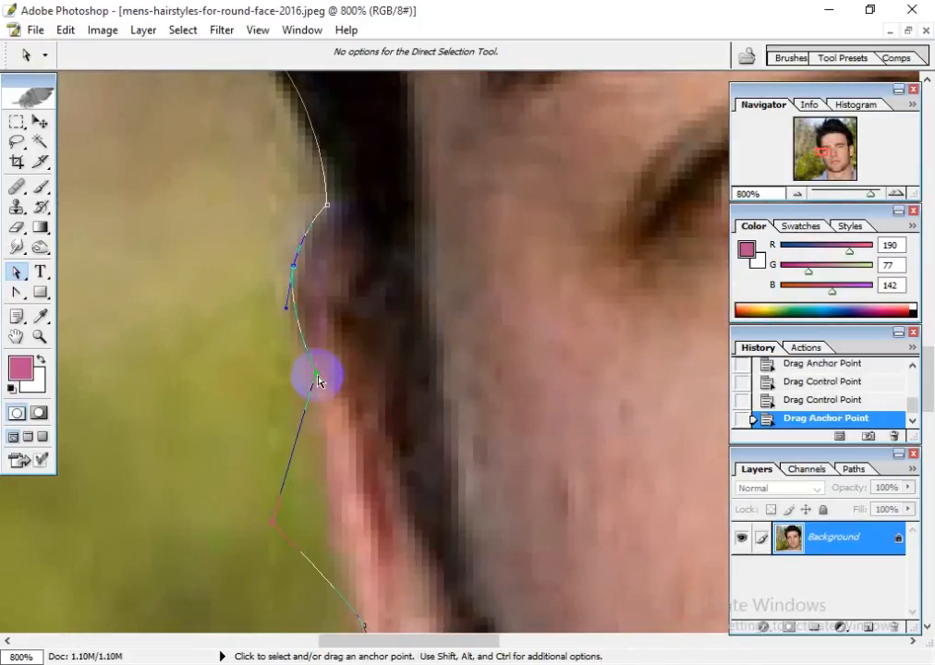
Step: Reset the topmost ear anchor to a corner with the Convert Point tool, and pull out new handles following the ear's curve
left_click_drag(293, 271, 298, 240)
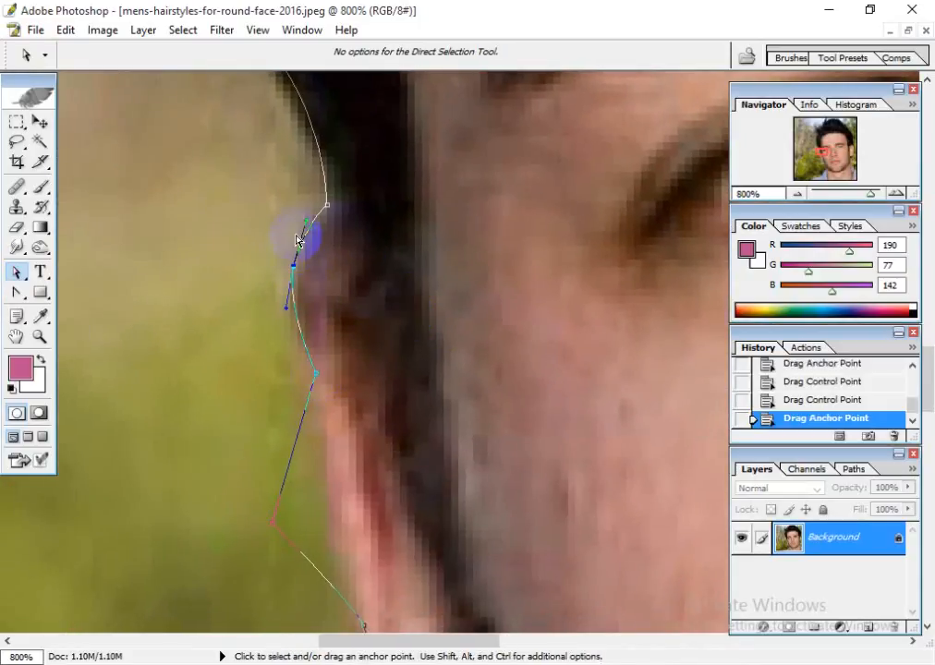
left_click(17, 292)
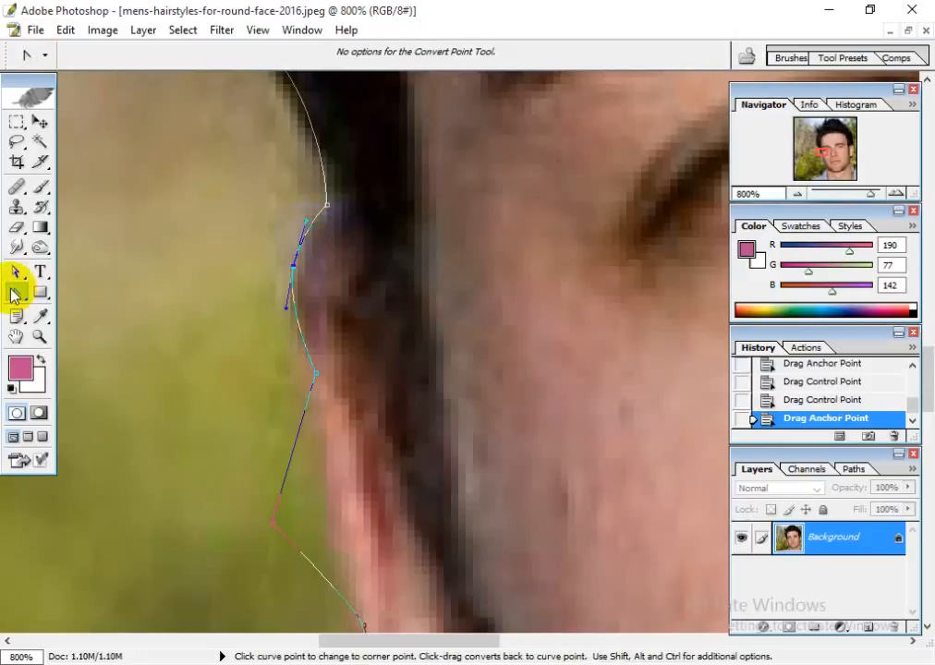
left_click(293, 270)
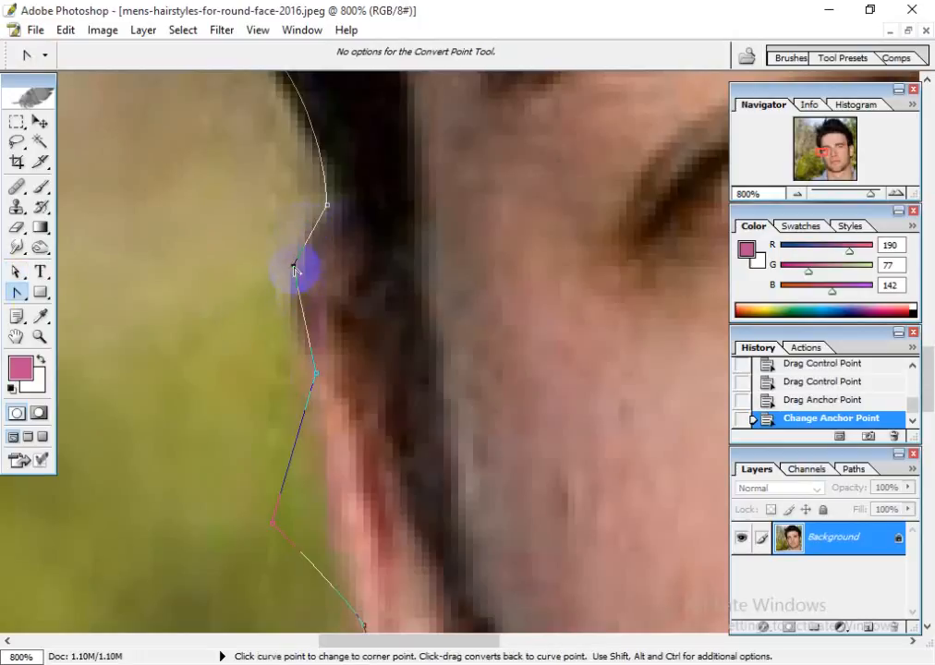
left_click_drag(294, 270, 301, 243)
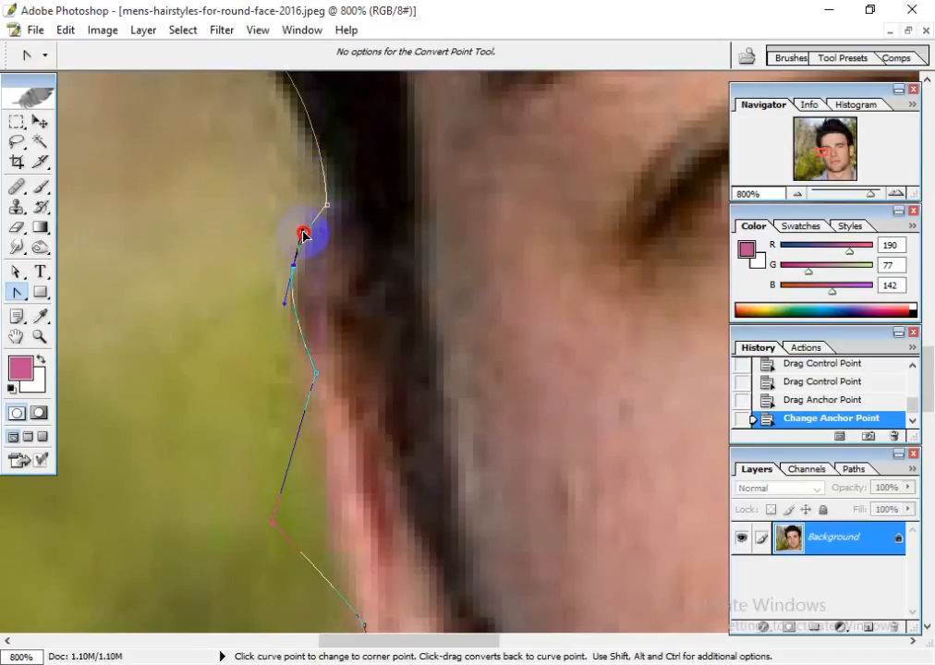
left_click_drag(304, 233, 302, 229)
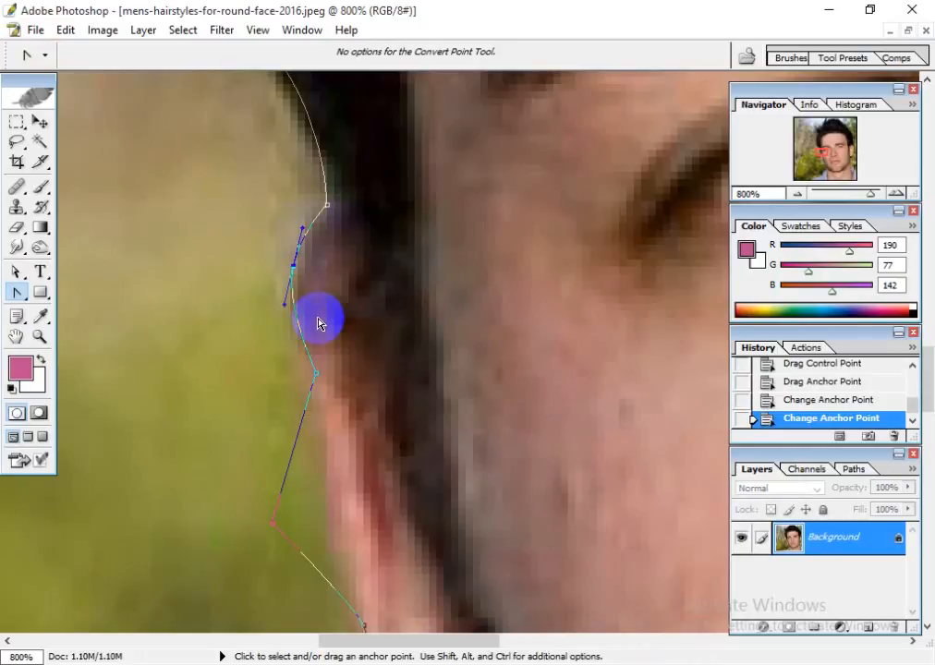
Step: Convert the outlying anchor beside the middle of the ear to a curve point and move it onto the ear's edge
scroll(340, 440, "down", 3)
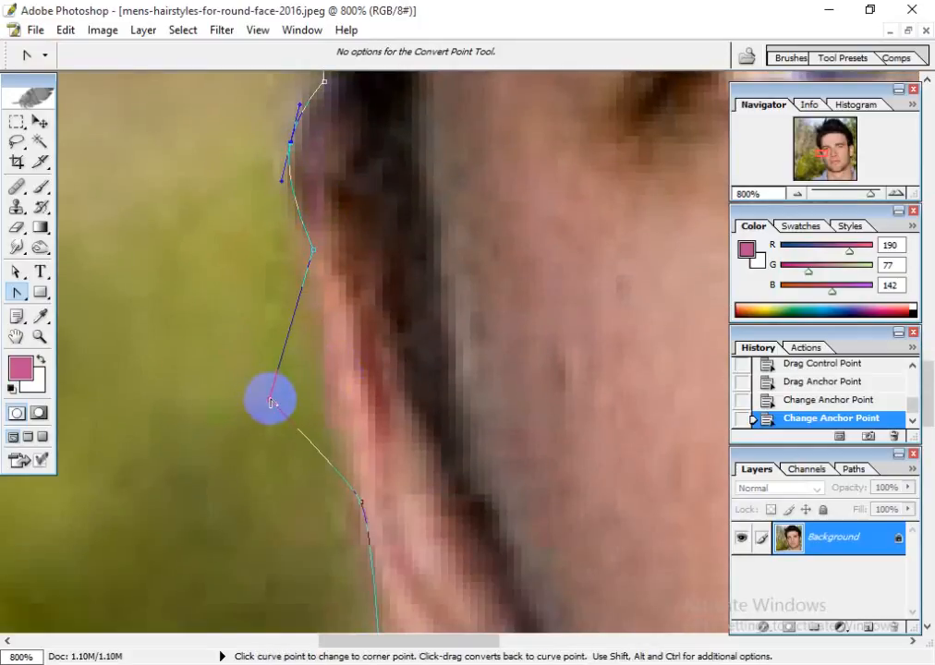
left_click_drag(270, 403, 262, 320)
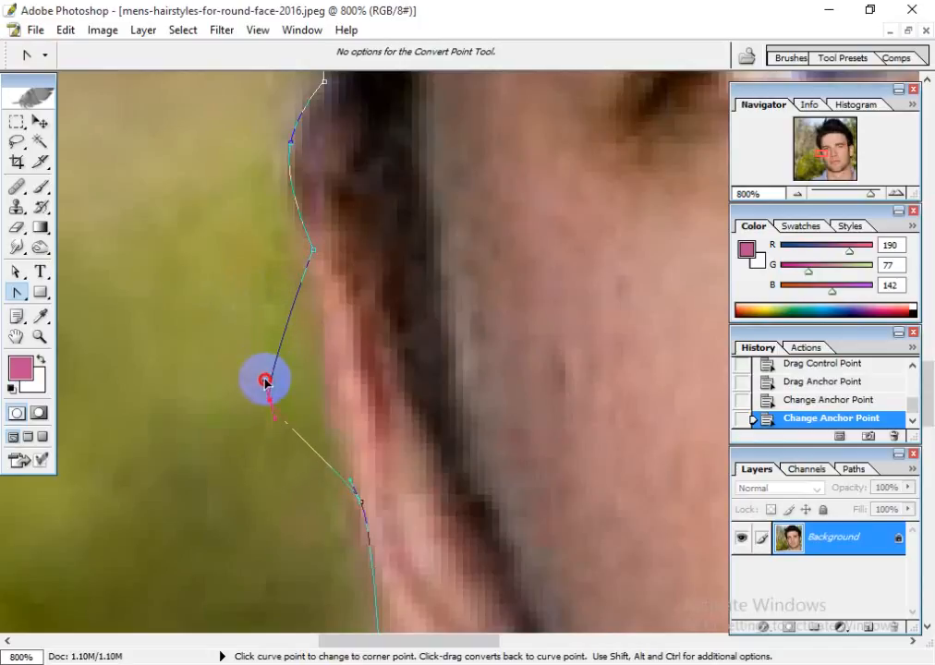
left_click_drag(274, 330, 253, 307)
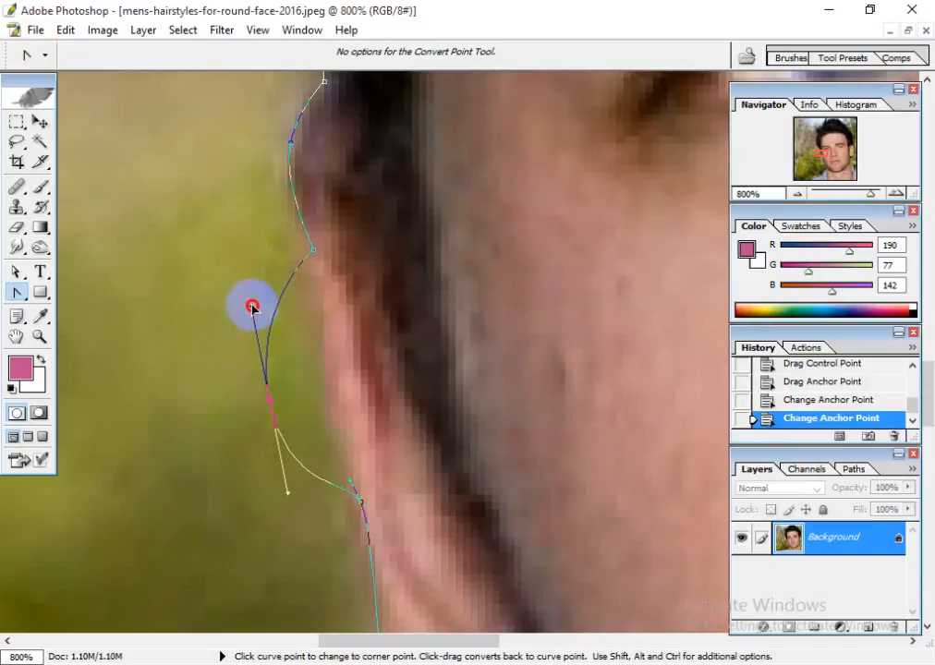
left_click_drag(263, 366, 260, 343)
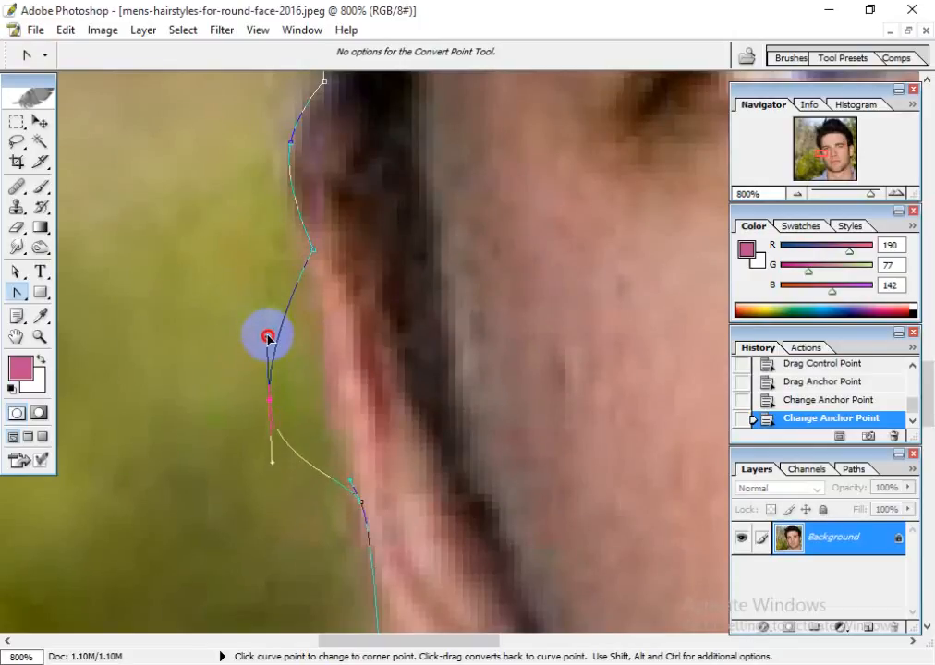
left_click_drag(270, 330, 254, 305)
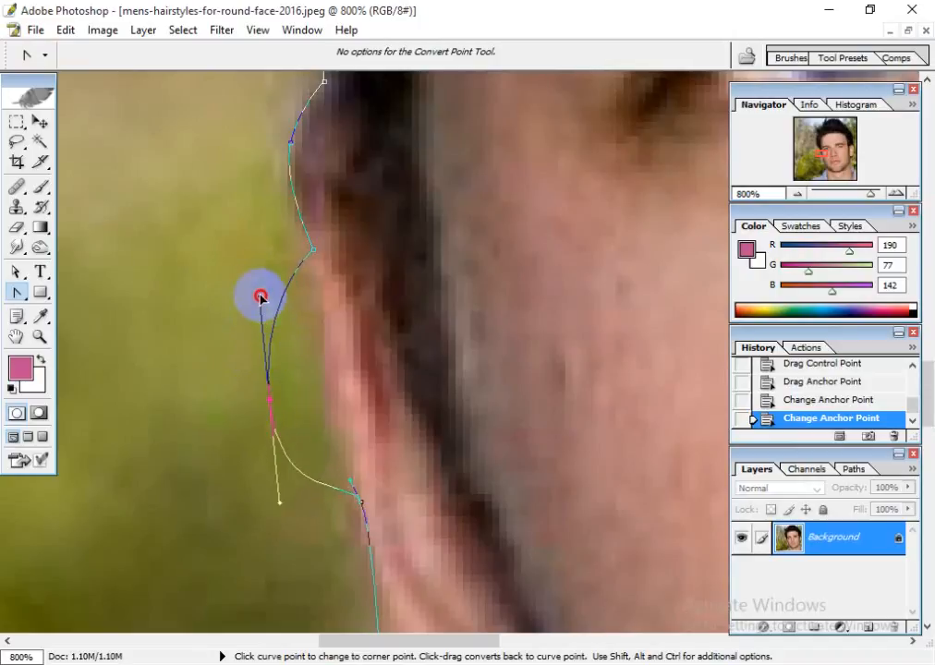
left_click_drag(260, 297, 263, 348)
left_click(15, 273)
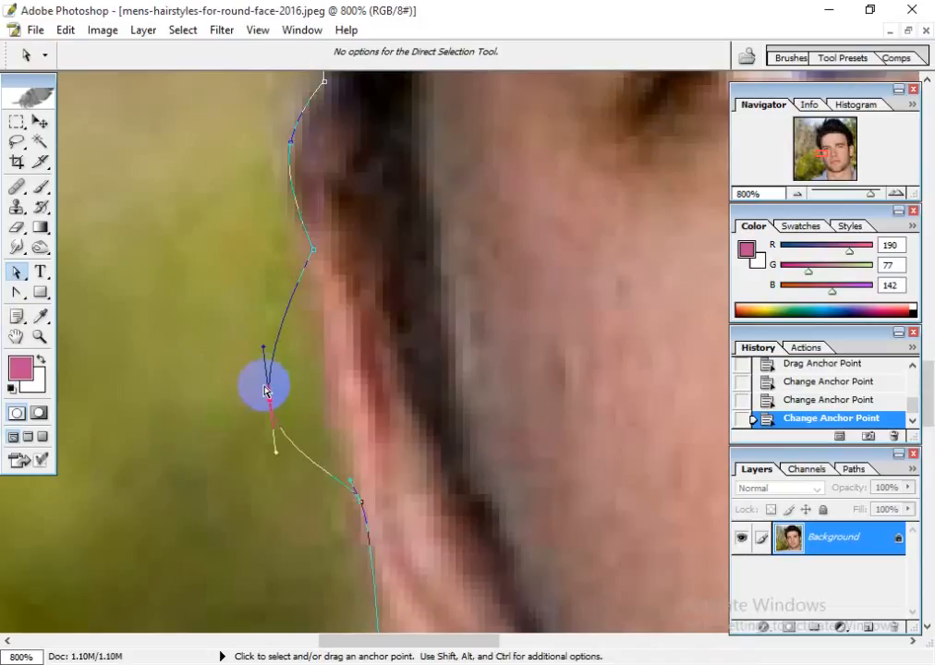
left_click_drag(273, 405, 331, 387)
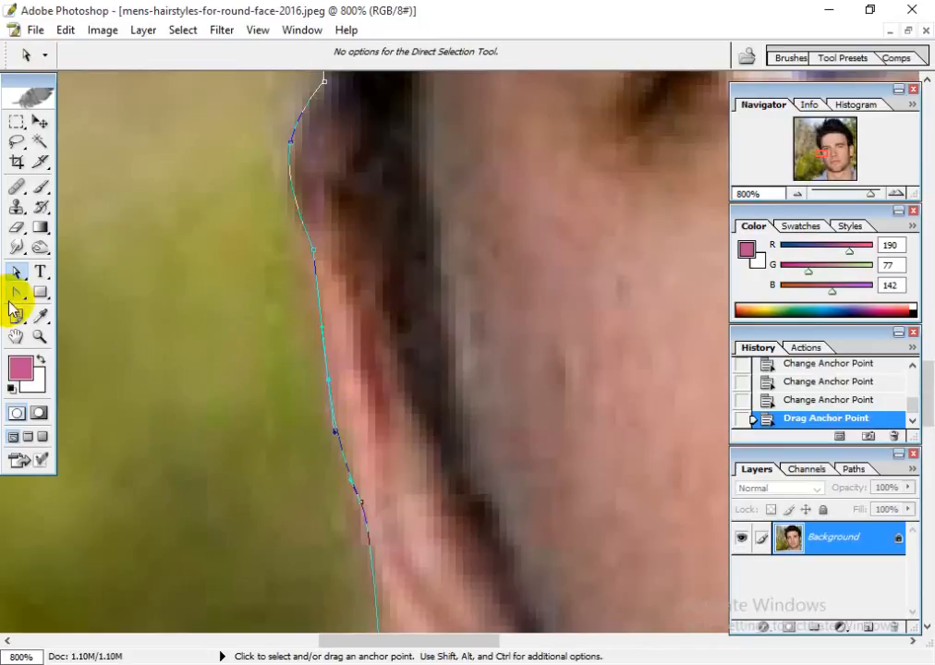
Step: Move the anchor point above the earlobe inward onto the ear's outer edge with the Direct Selection tool
left_click_drag(16, 292, 163, 294)
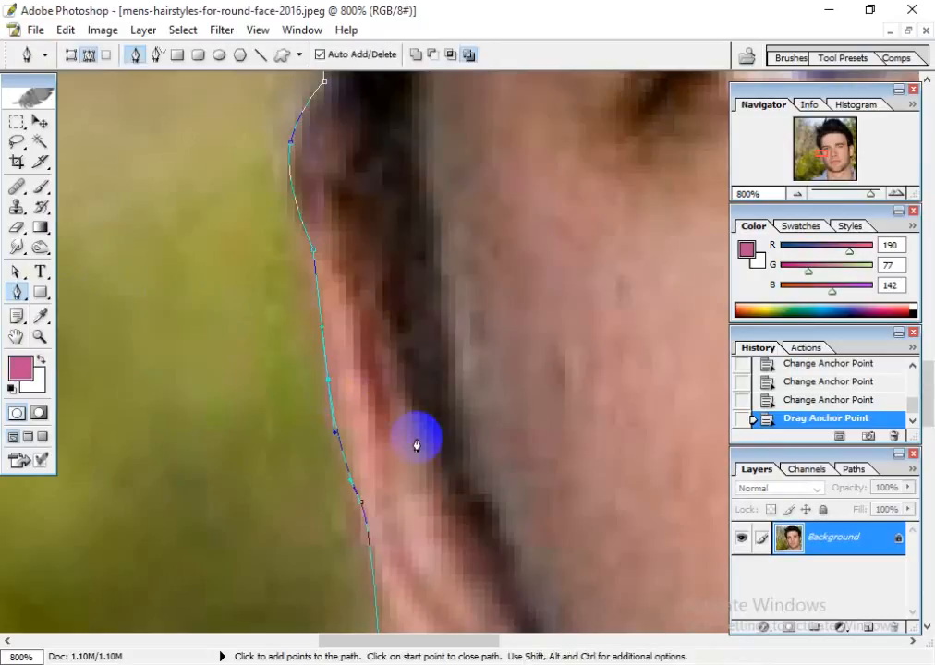
left_click_drag(340, 494, 365, 328)
left_click_drag(386, 461, 358, 399)
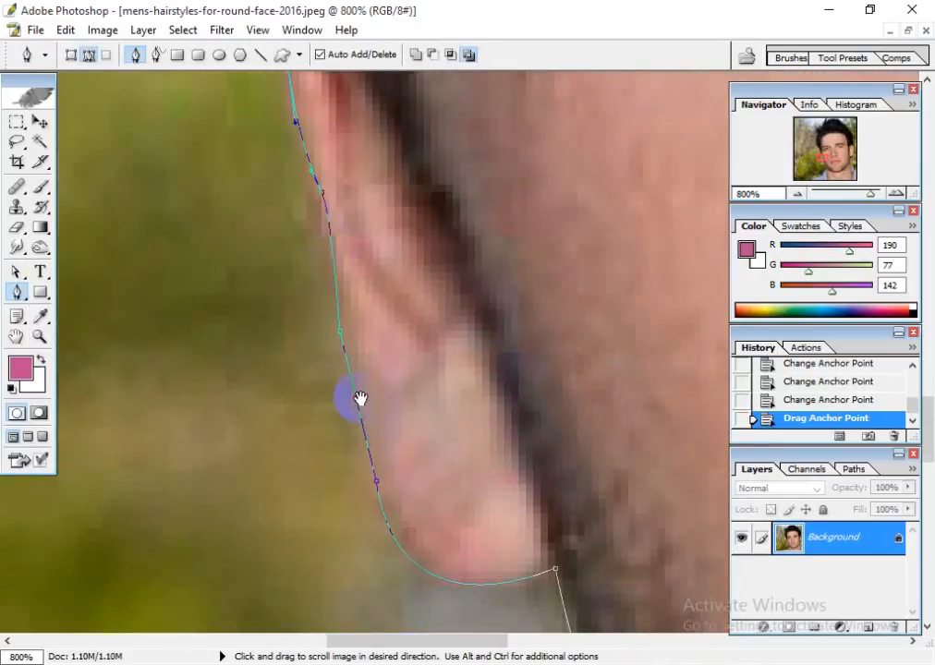
left_click(11, 271)
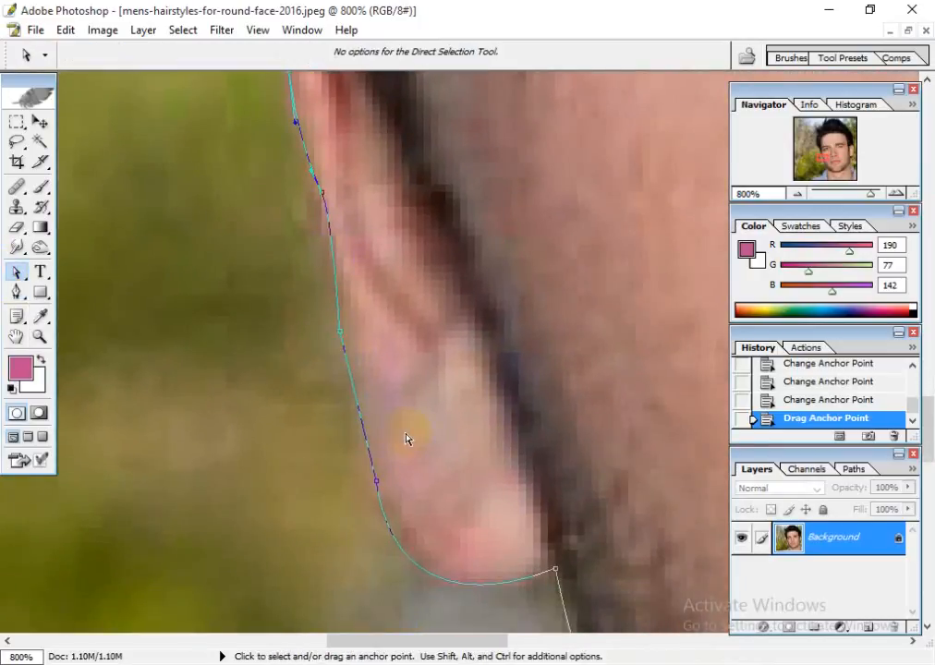
mouse_move(340, 335)
left_mouse_down()
mouse_move(323, 333)
mouse_move(376, 333)
mouse_move(351, 337)
left_mouse_up()
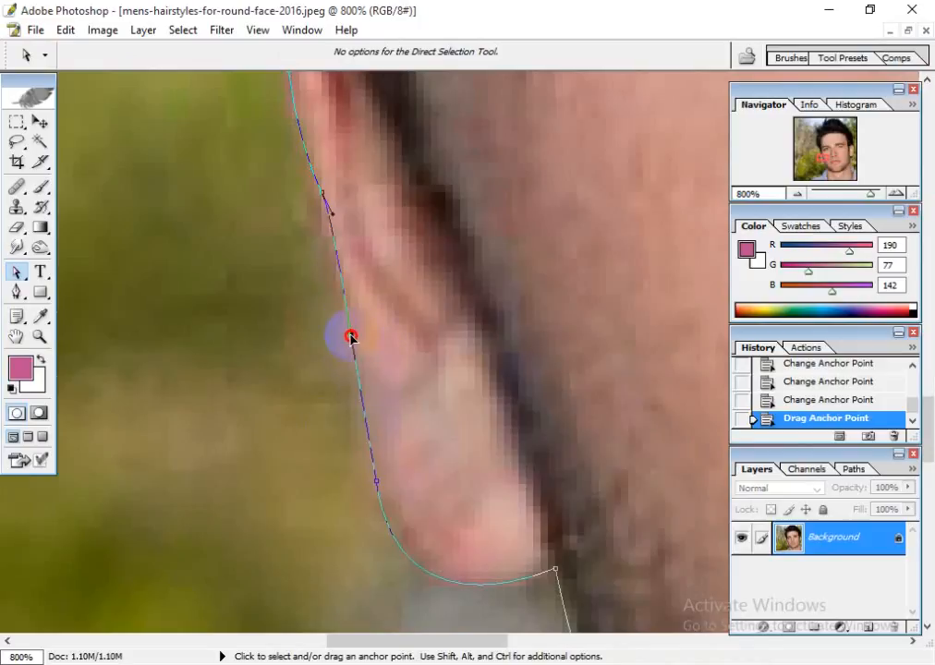
Step: Shorten the handle of the hair corner anchor above the ear and move the anchor where hair meets ear inward onto the edge
key("space")
mouse_move(426, 368)
left_mouse_down()
mouse_move(357, 396)
mouse_move(364, 455)
left_mouse_up()
left_click_drag(388, 360, 360, 518)
left_click_drag(335, 399, 410, 536)
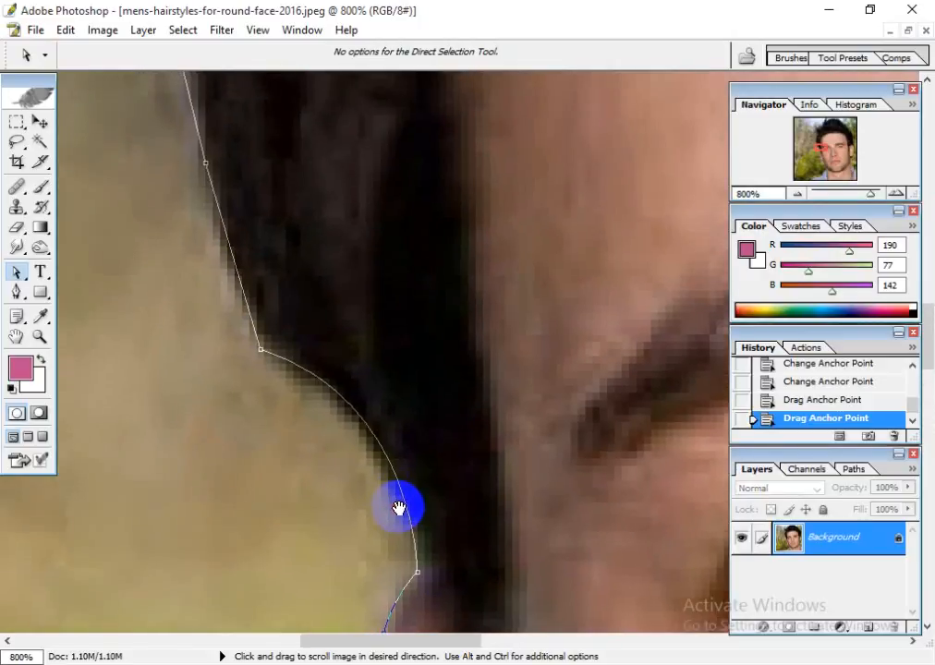
left_click_drag(272, 408, 286, 378)
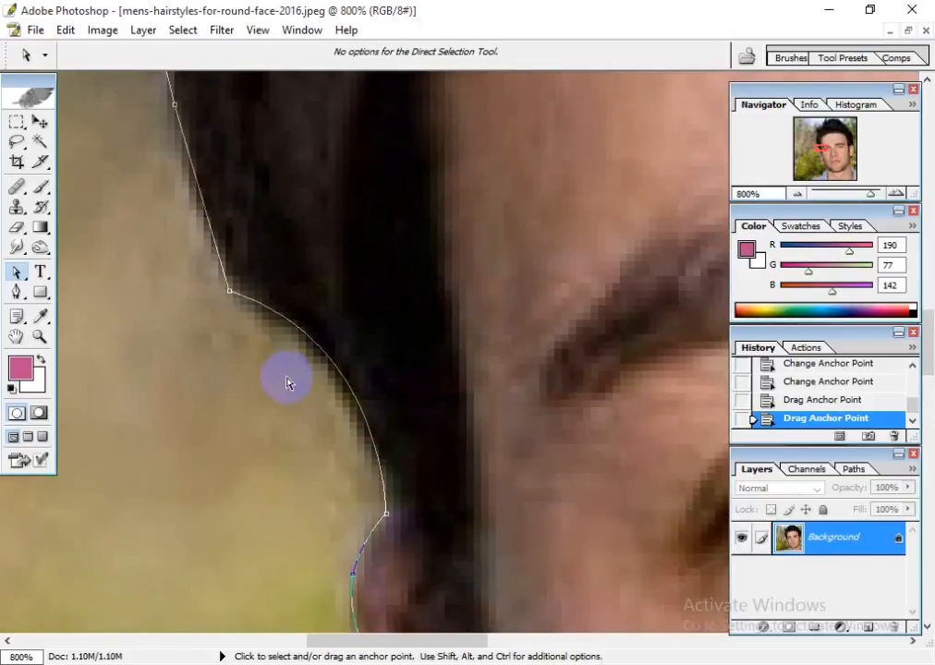
left_click(230, 300)
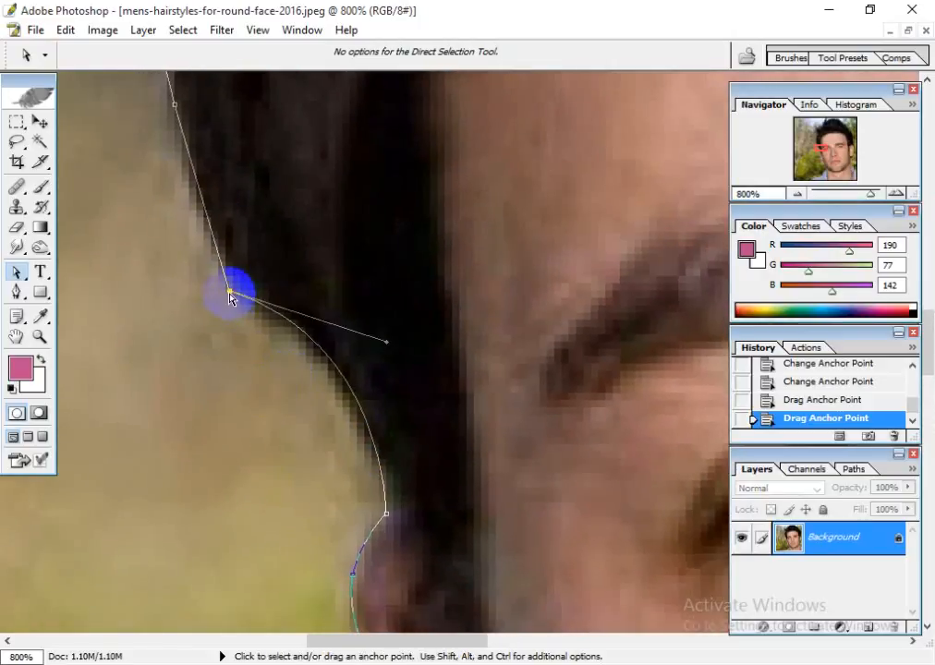
left_click_drag(387, 342, 361, 338)
left_click_drag(387, 518, 397, 496)
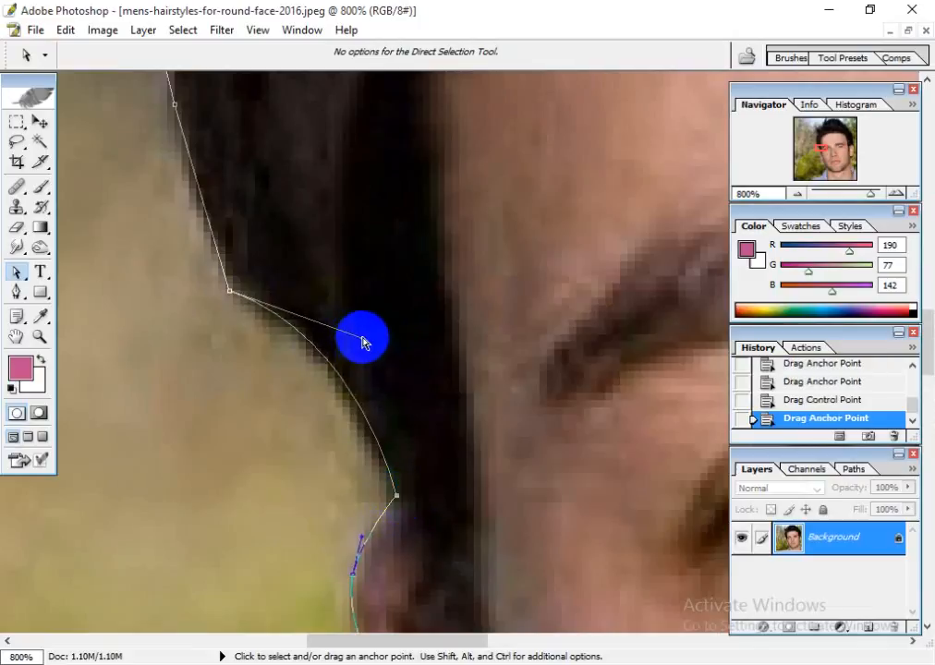
Step: Nudge the hair corner anchor above the ear inward and angle its handle down along the hairline curve
left_click_drag(361, 343, 358, 357)
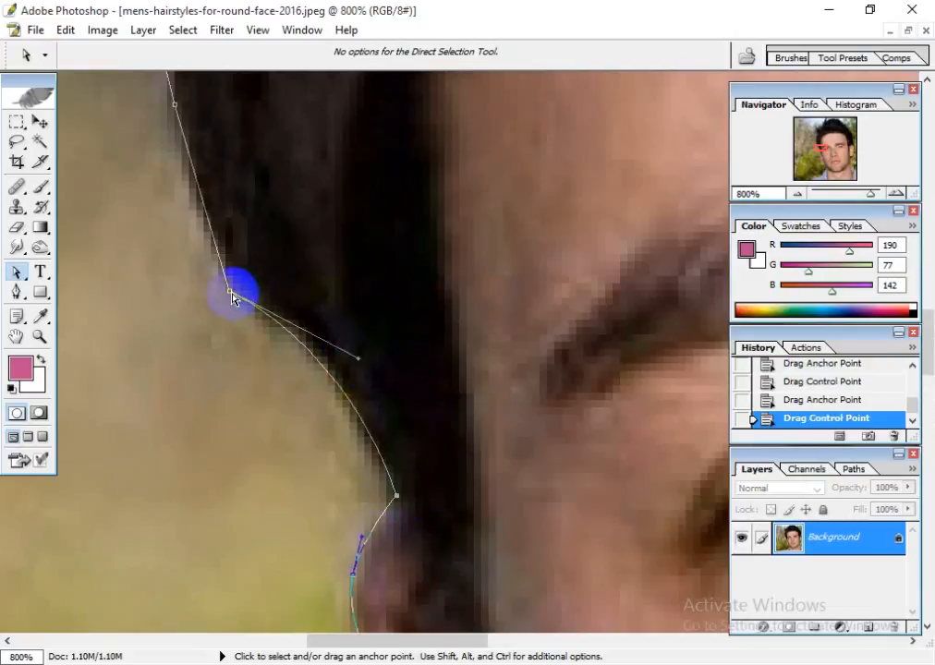
left_click_drag(230, 296, 235, 286)
left_click_drag(362, 353, 366, 368)
Step: Convert the hair corner anchor above the ear to a curve point and shorten its upper handle to follow the hair's edge
key("space")
left_click_drag(244, 273, 283, 398)
left_click(213, 231)
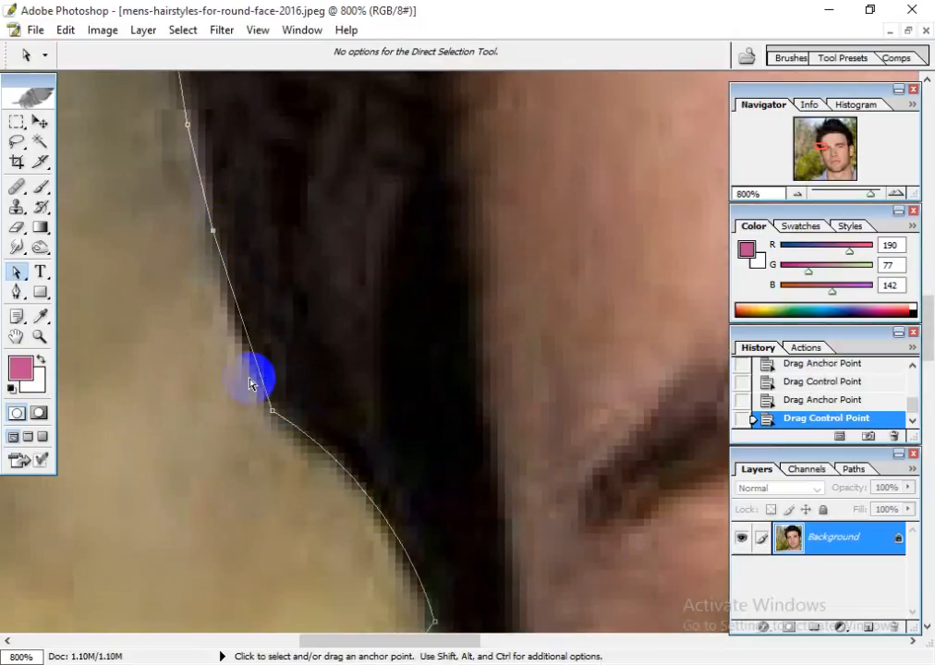
left_click(16, 271)
left_click(28, 294)
left_click_drag(32, 295, 83, 359)
left_click_drag(274, 413, 167, 356)
left_click(15, 278)
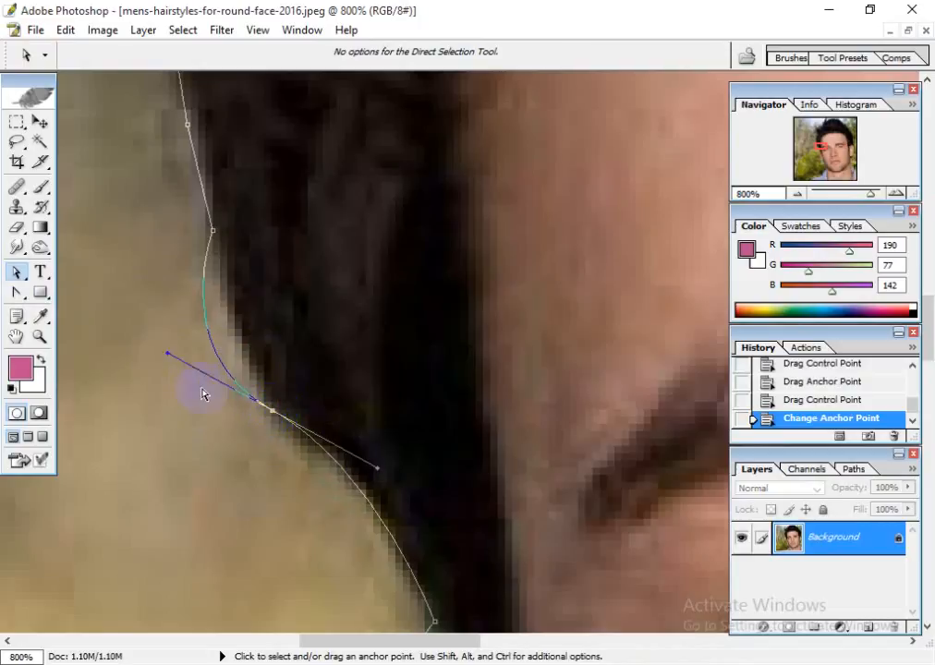
left_click_drag(170, 360, 246, 399)
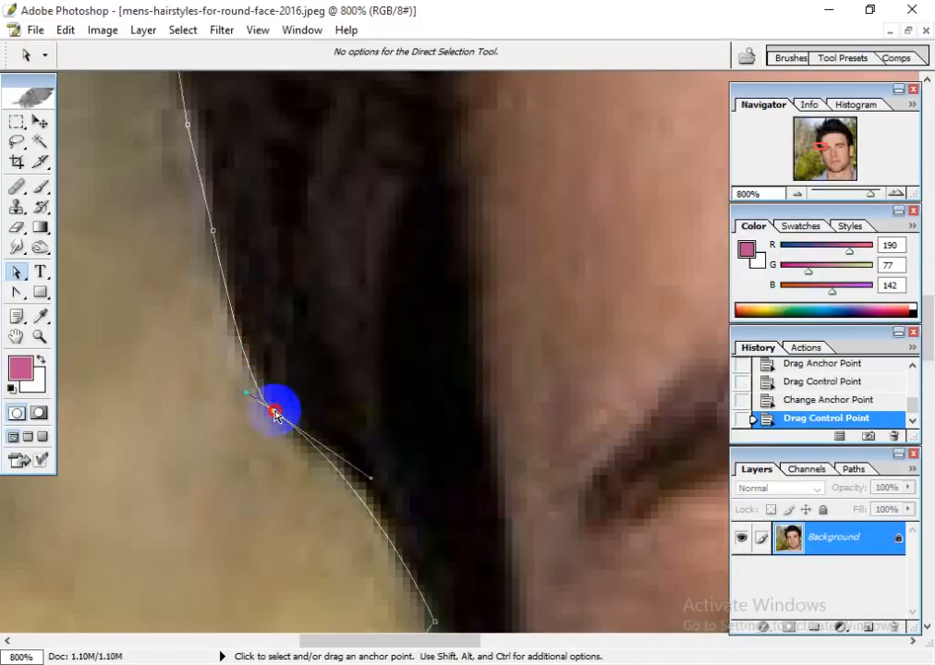
left_click_drag(275, 413, 275, 411)
Step: Nudge the anchor points farther up the side of the hair onto the hair's edge
key("space")
left_click_drag(306, 297, 367, 468)
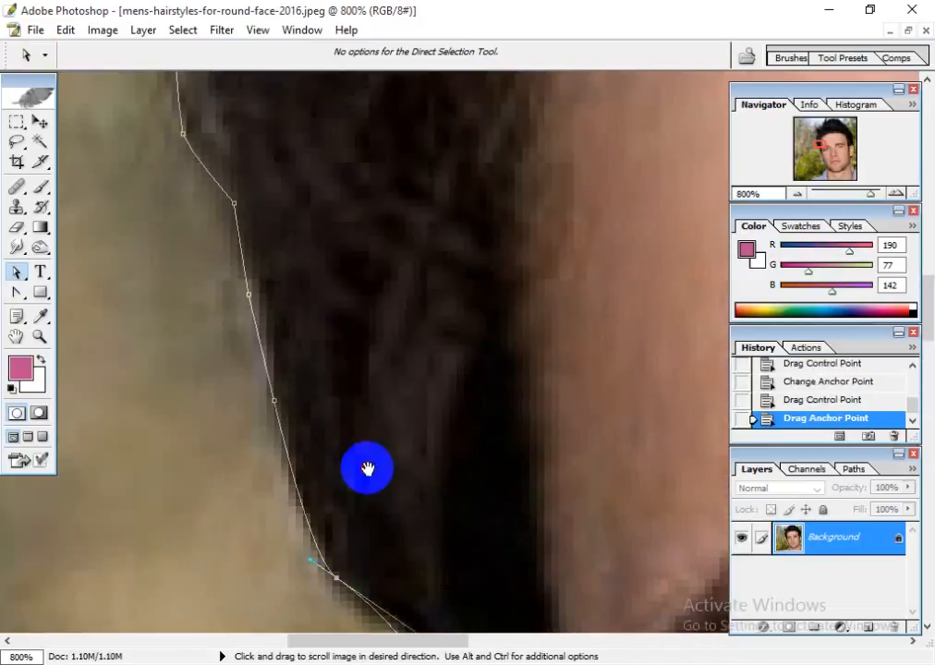
left_click_drag(332, 389, 367, 503)
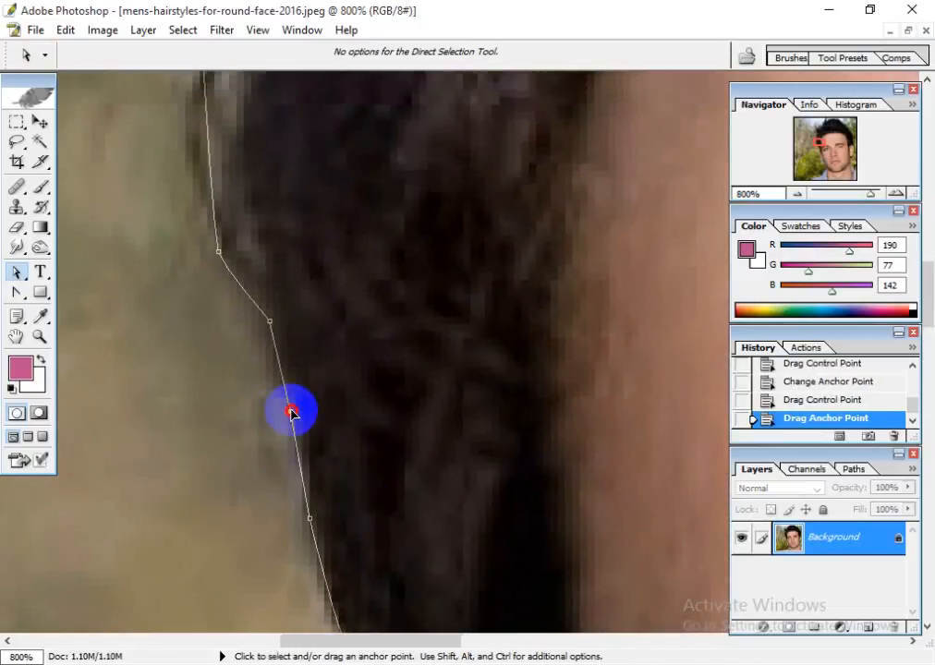
left_click_drag(329, 378, 313, 518)
key("space")
left_click_drag(323, 431, 333, 531)
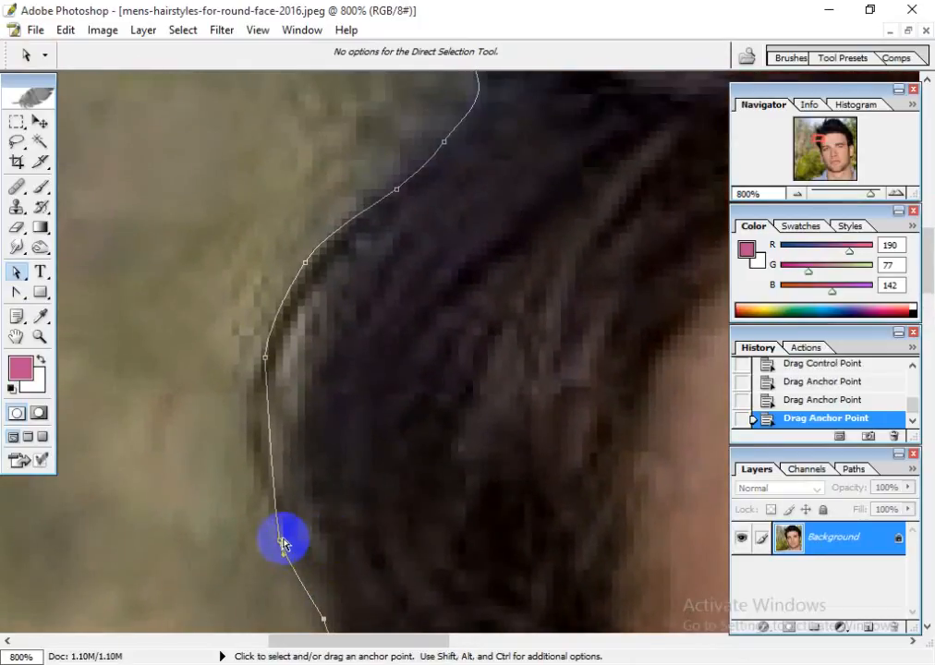
mouse_move(279, 545)
left_mouse_down()
mouse_move(265, 497)
mouse_move(277, 523)
left_mouse_up()
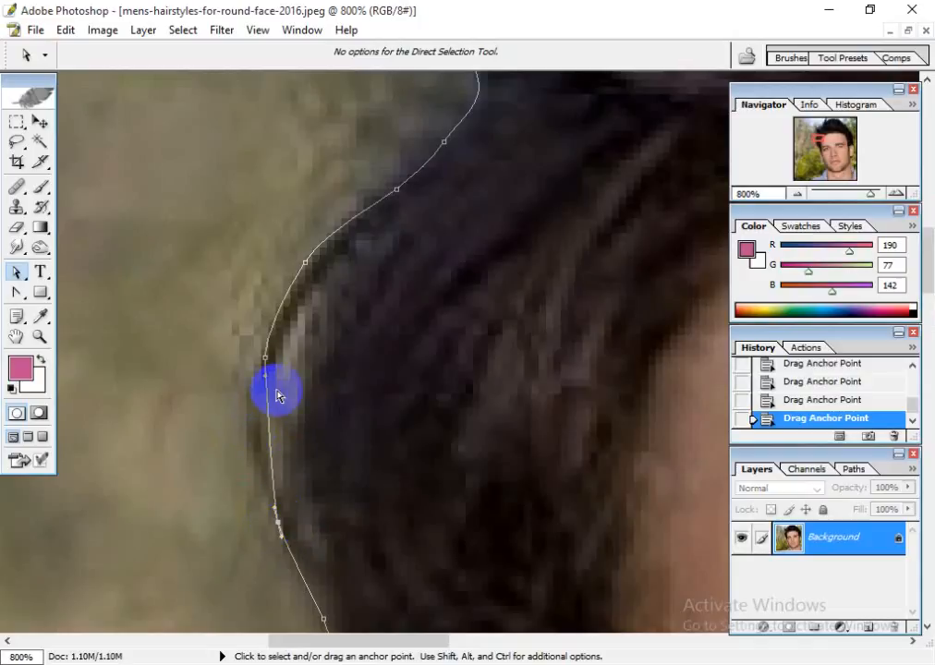
key("ctrl+plus")
key("ctrl+plus")
left_click_drag(291, 442, 513, 297)
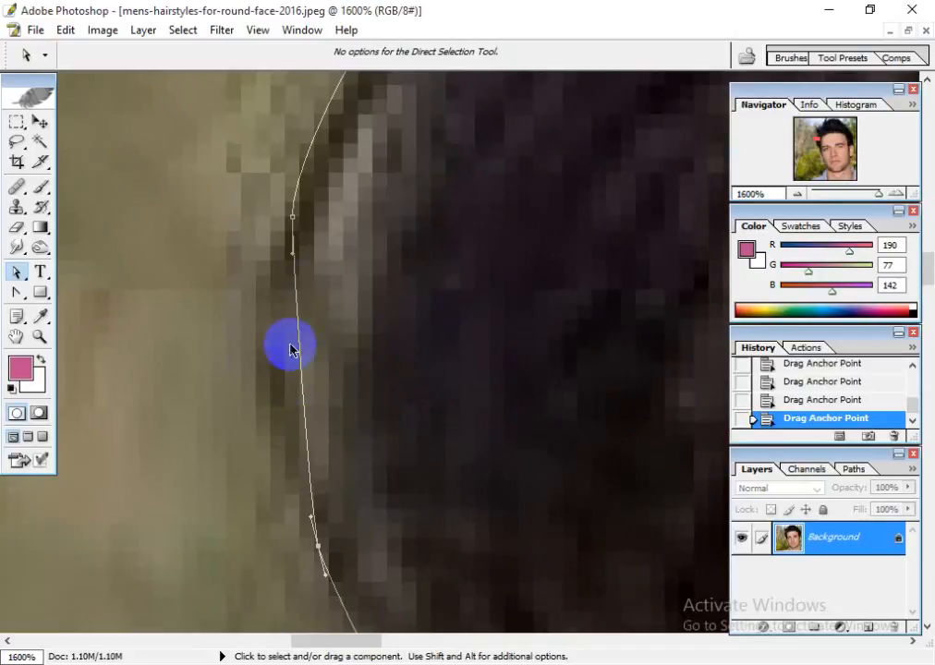
key("ctrl+minus")
key("ctrl+minus")
key("ctrl+minus")
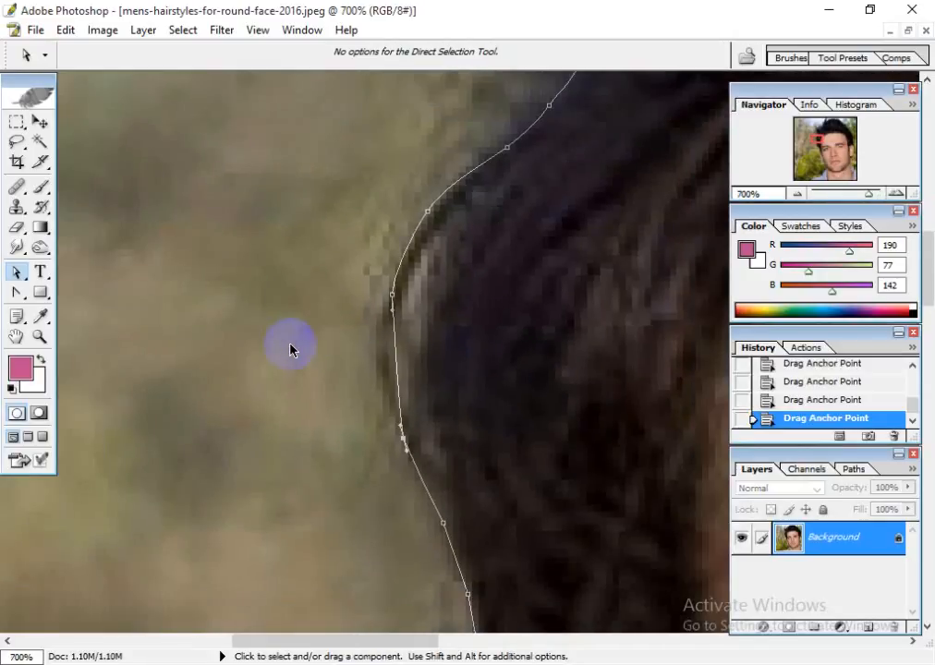
key("ctrl+p")
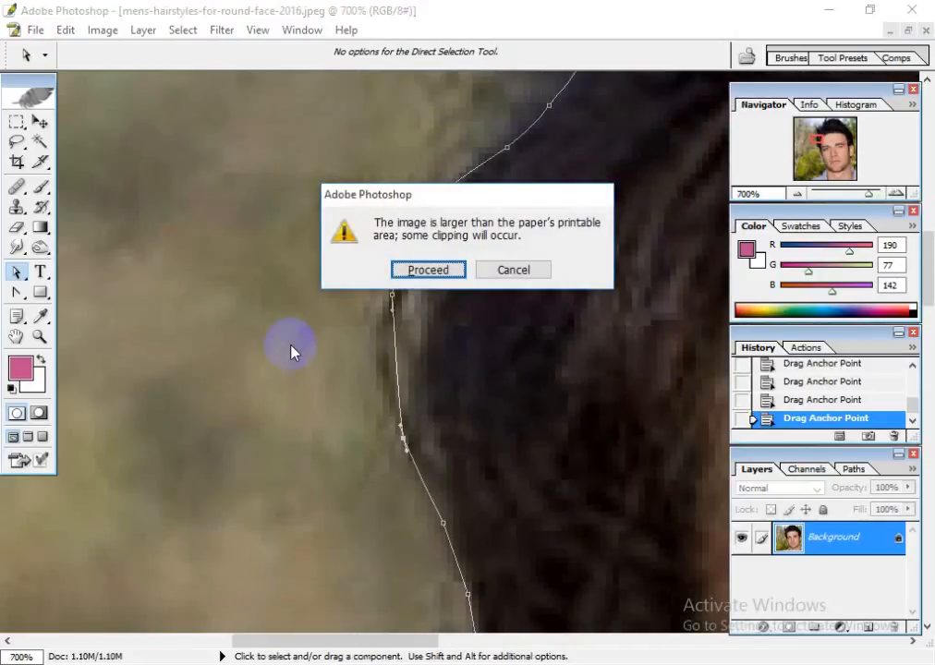
key("Escape")
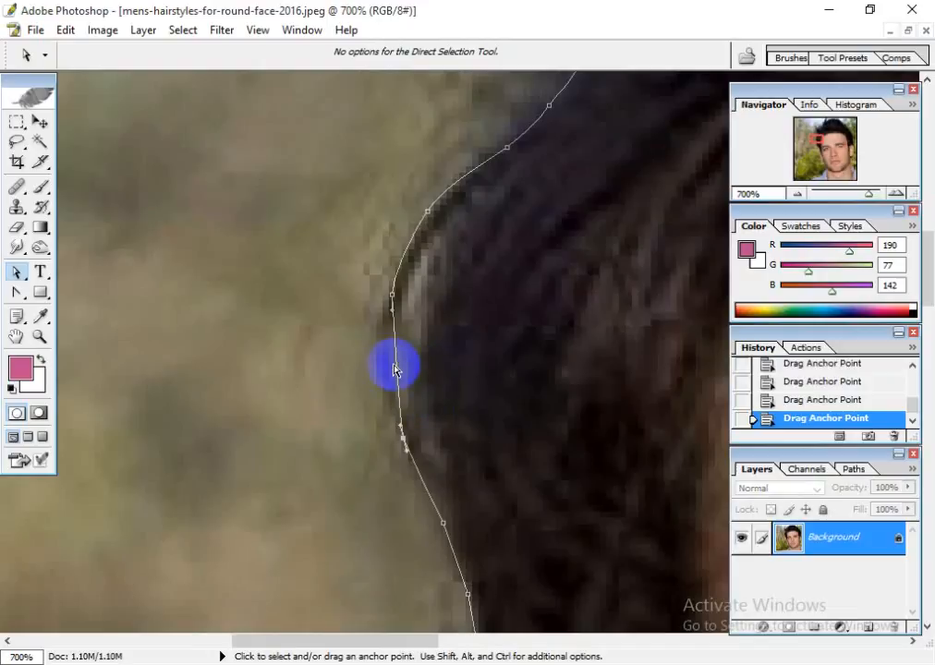
Step: Add an anchor point midway along the straight segment beside the hair and pull it outward to the hair's bulge
left_click(18, 296)
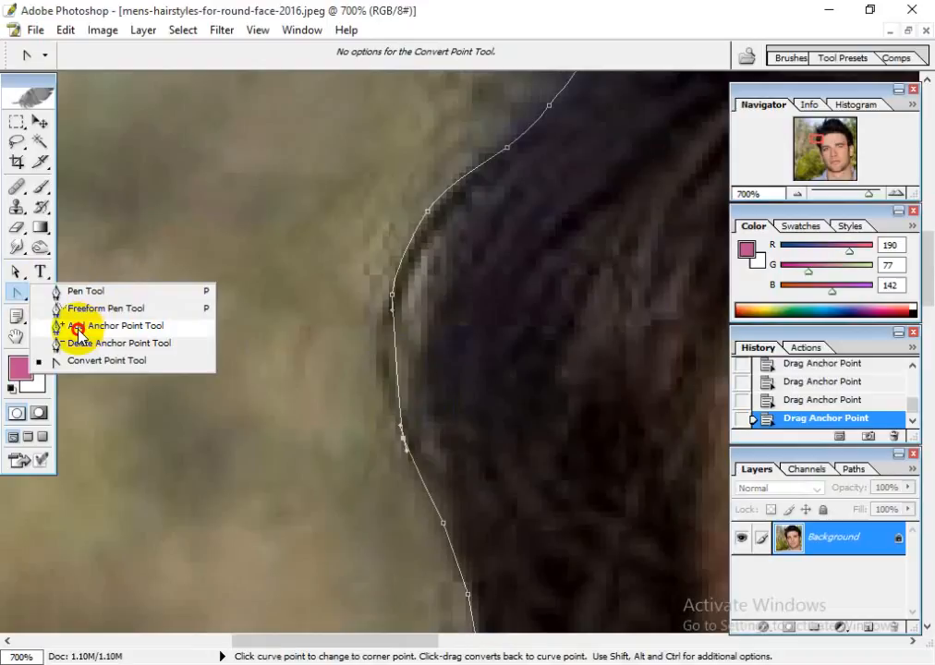
left_click(128, 331)
left_click(397, 368)
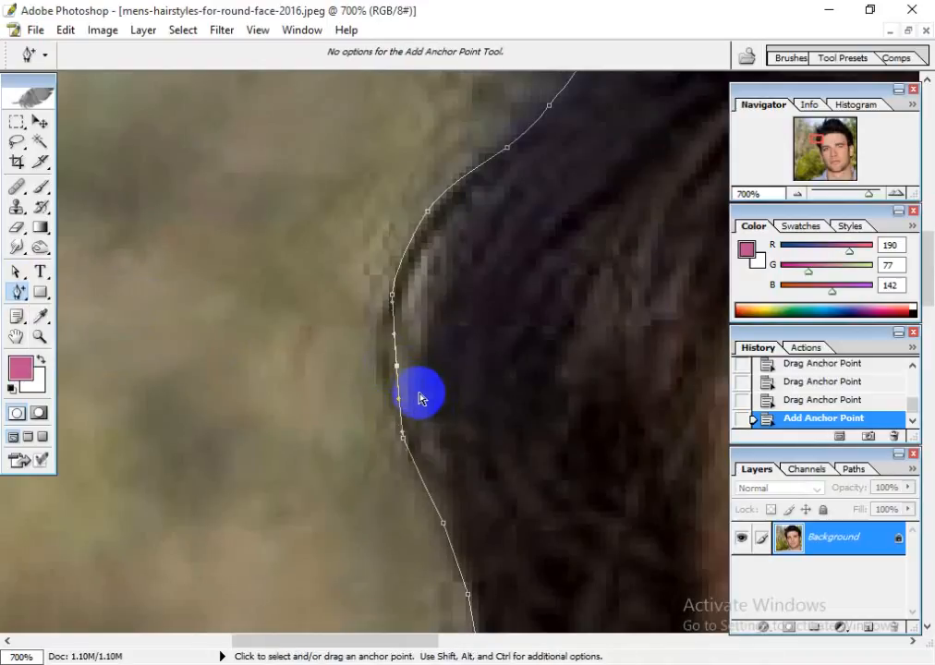
left_click(19, 274)
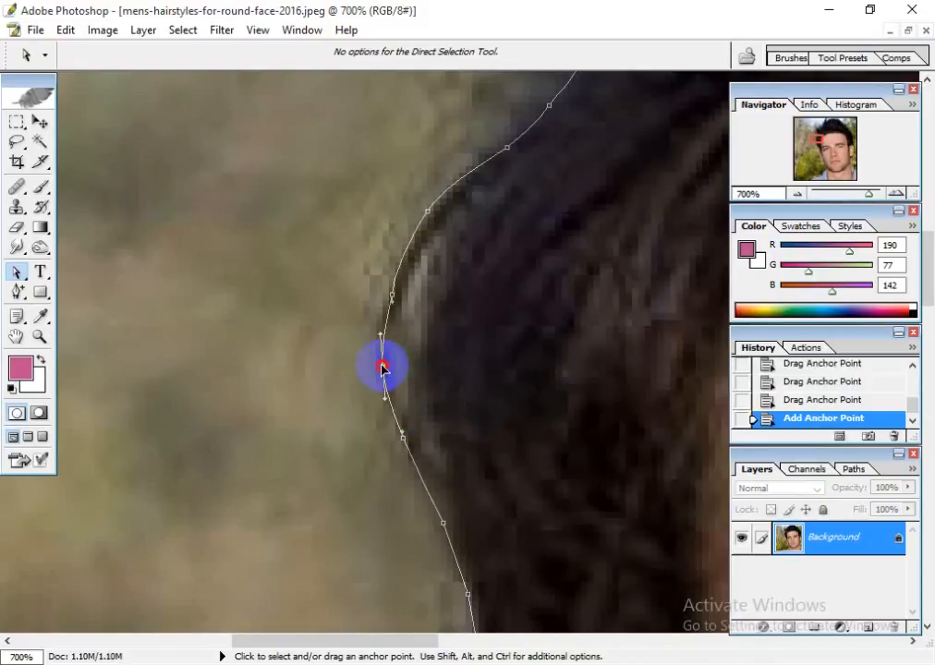
left_click_drag(378, 367, 377, 365)
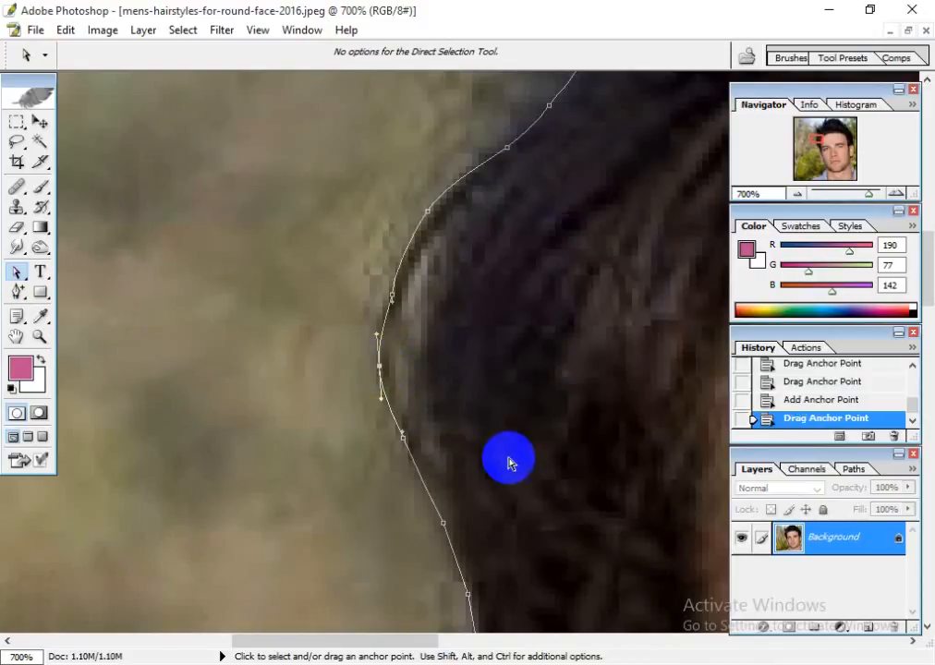
Step: Adjust the handle of the anchor above the hair's bulge and move the next anchor up inward onto the hair's edge
left_click_drag(457, 328, 368, 445)
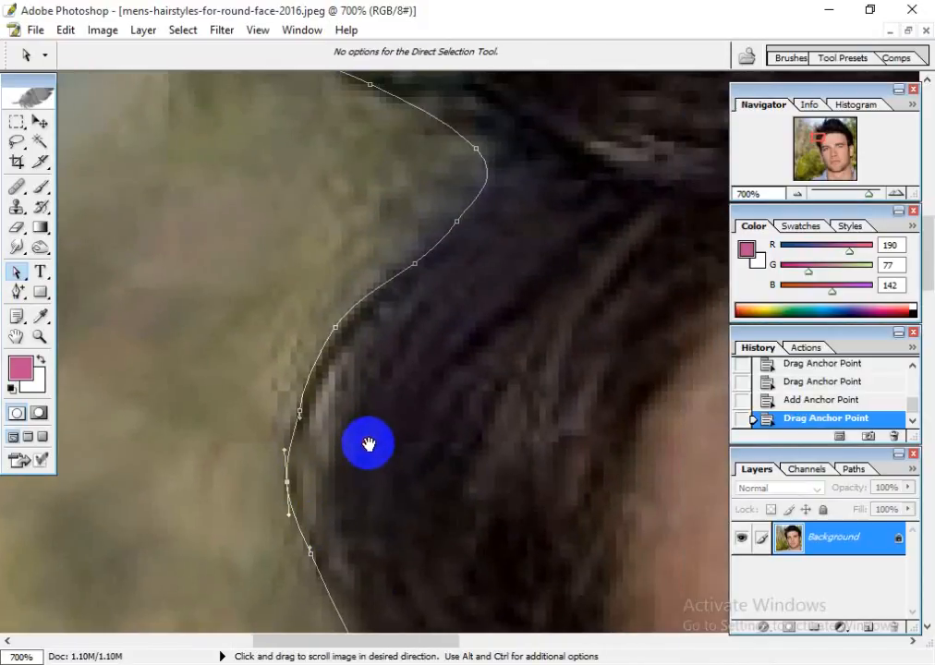
key("ctrl+plus")
key("ctrl+plus")
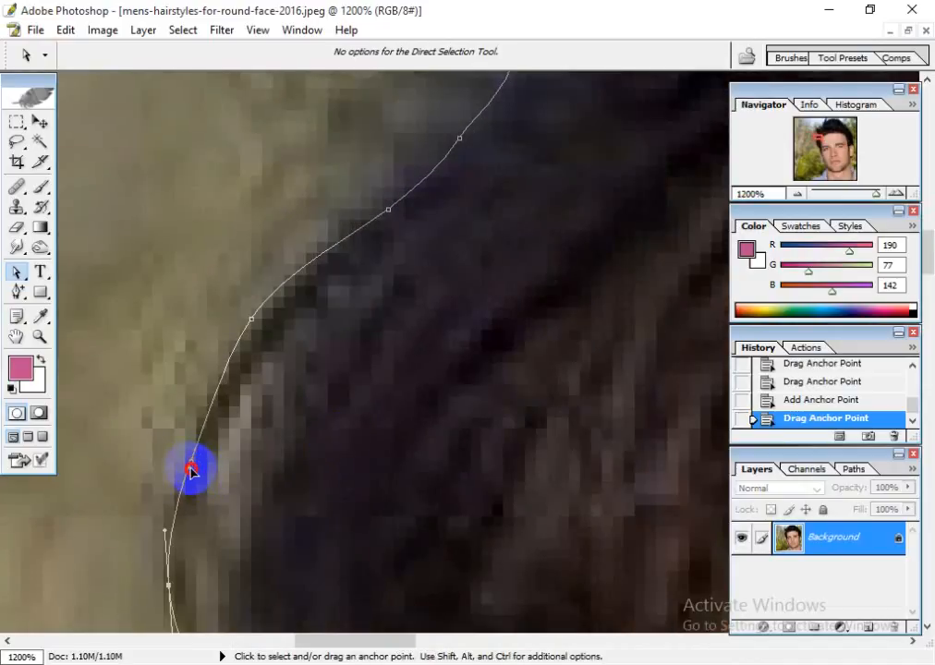
left_click_drag(191, 469, 188, 468)
left_click_drag(376, 396, 338, 532)
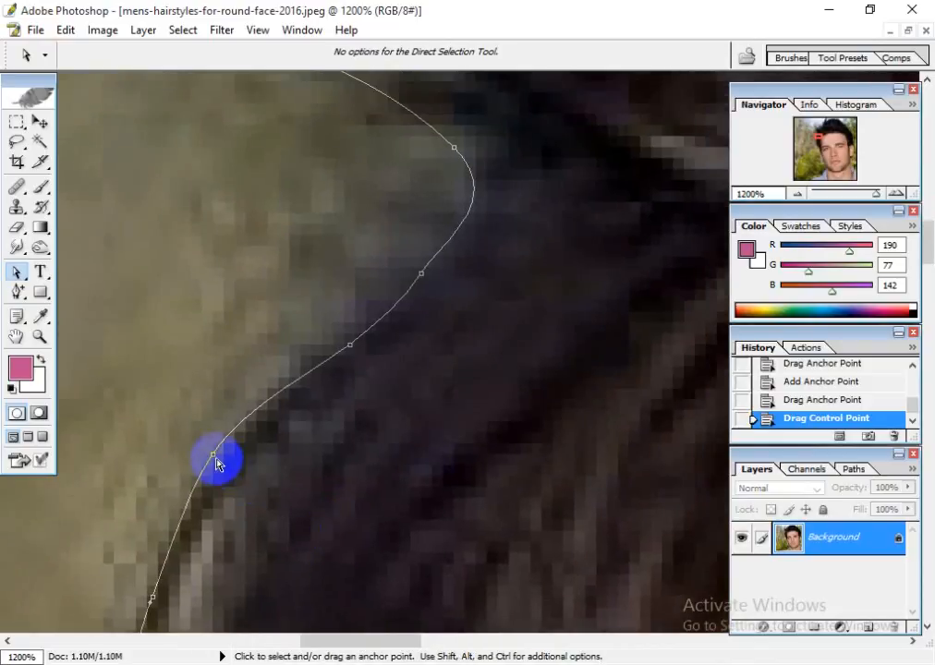
left_click_drag(215, 462, 226, 466)
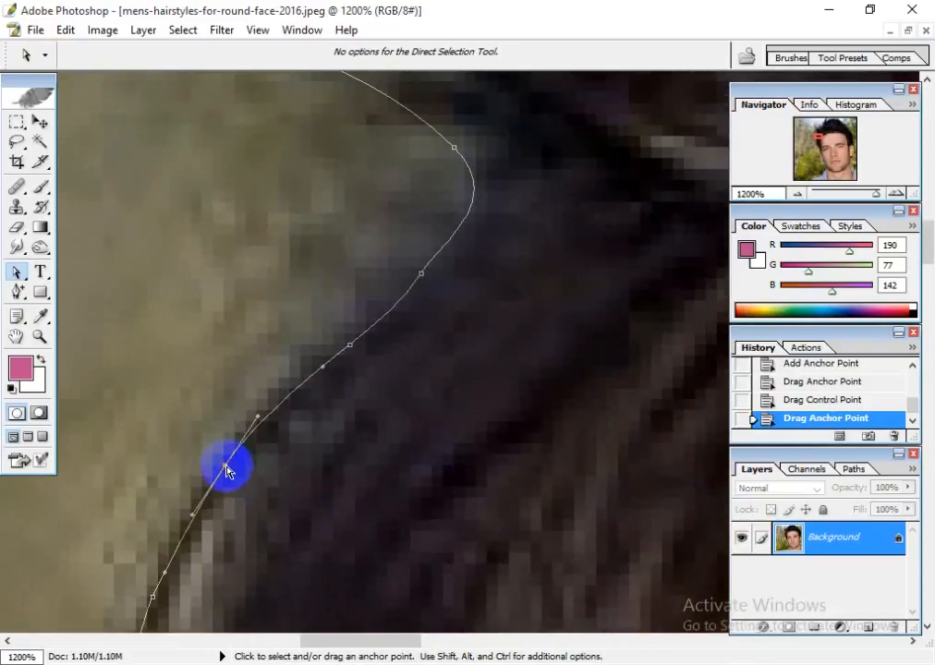
Step: Move the anchor below the outward-pointing hair strand onto the dark hair edge and shorten its lower handle
left_click_drag(379, 420, 372, 544)
left_click_drag(439, 466, 431, 543)
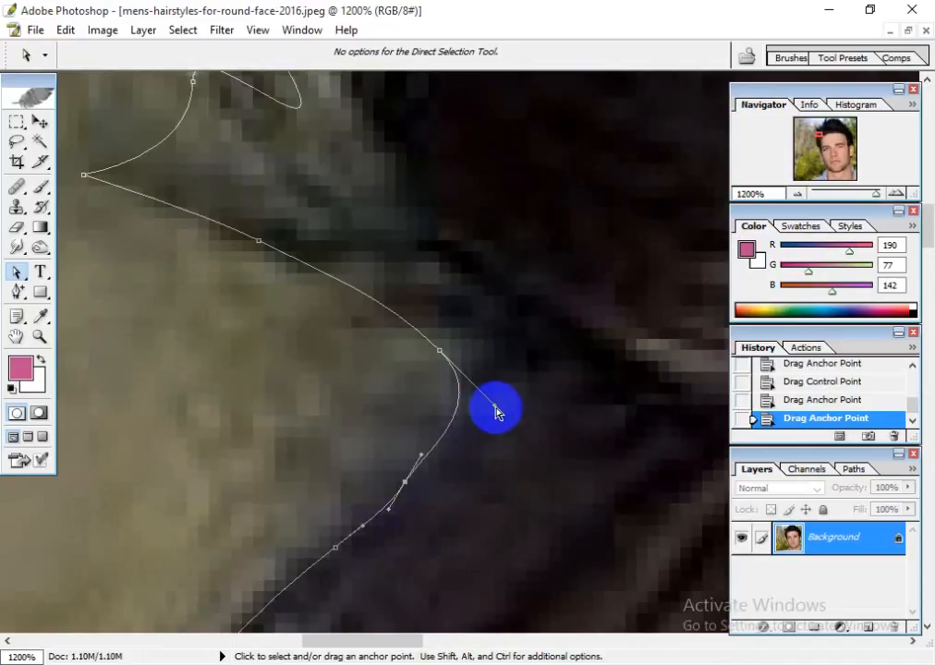
left_click_drag(493, 408, 478, 386)
left_click_drag(440, 352, 458, 344)
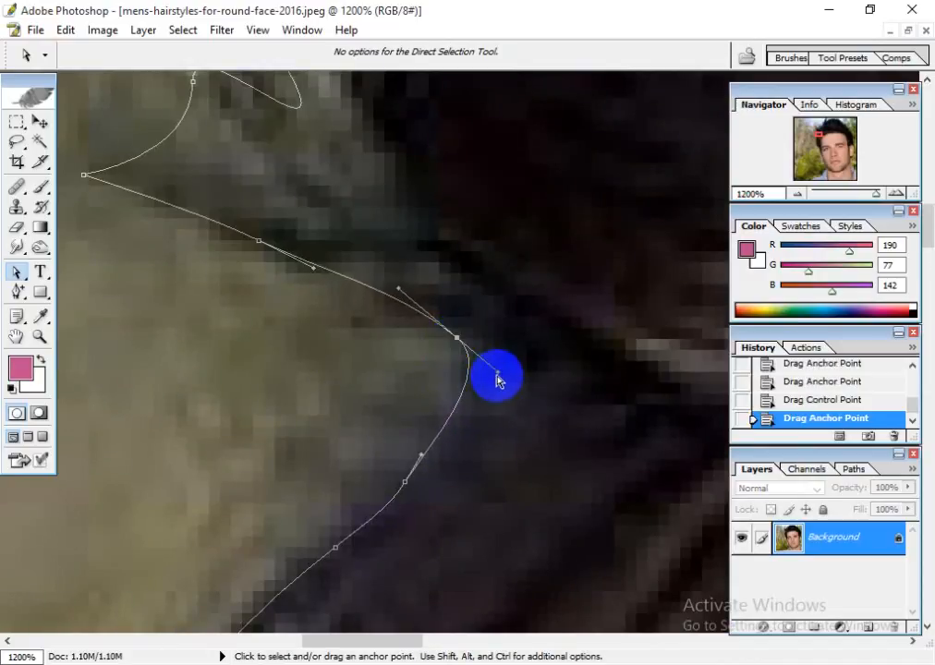
left_click_drag(497, 375, 488, 375)
Step: Move the strand's tip anchor inward and the next anchor down into the hair, then adjust that anchor's handles to reshape the notch
key("space")
left_click_drag(222, 268, 341, 532)
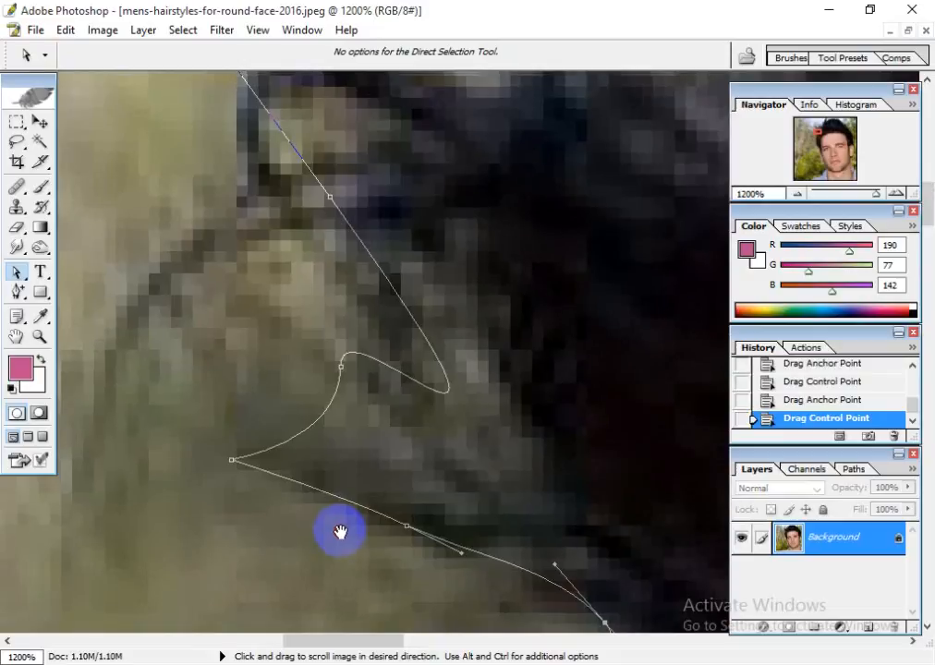
left_click_drag(232, 460, 269, 463)
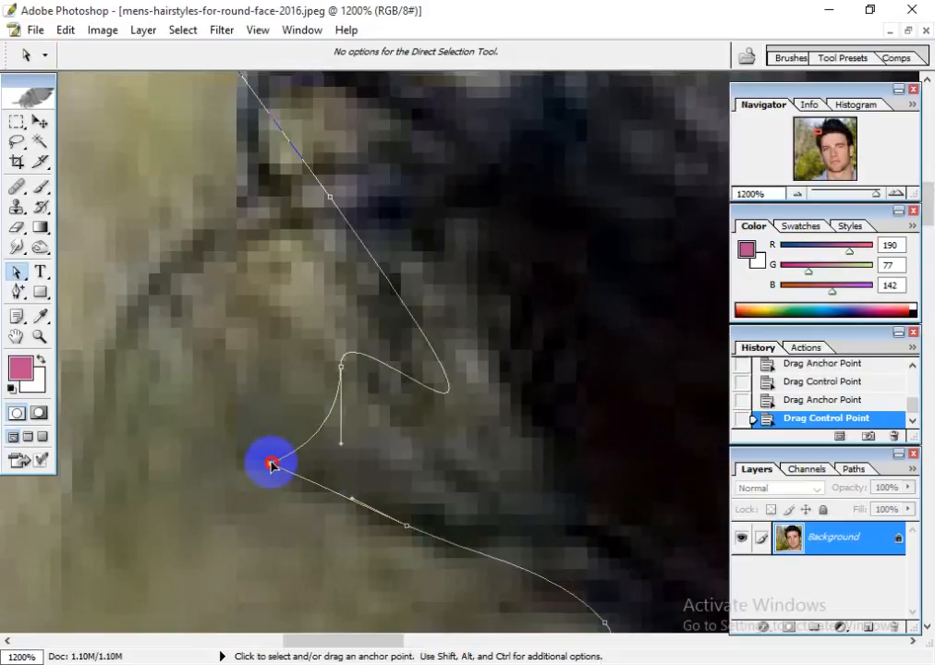
left_click_drag(342, 370, 420, 468)
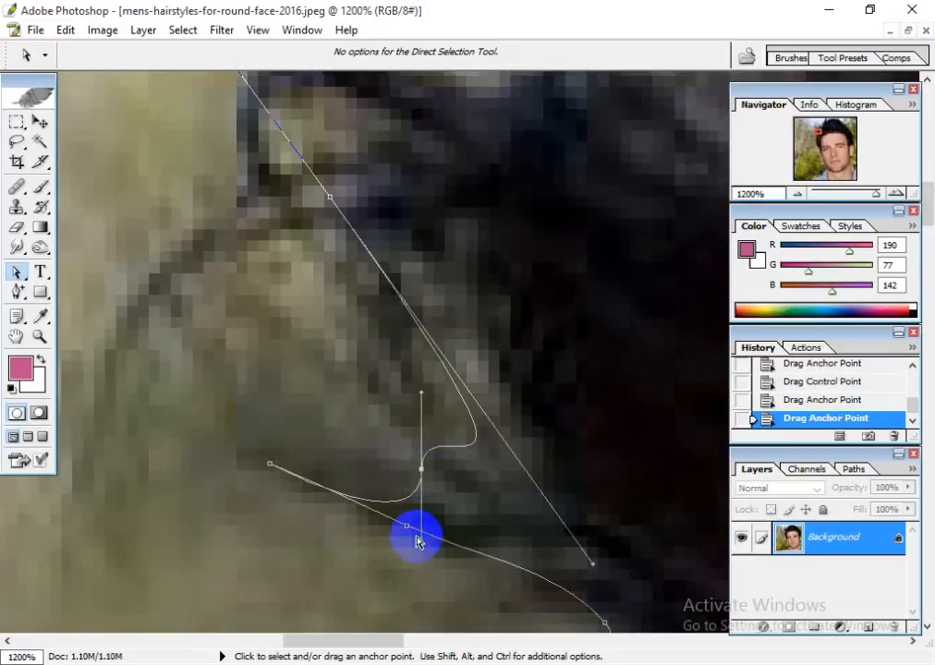
left_click_drag(422, 552, 354, 459)
left_click_drag(593, 570, 529, 449)
Step: Pull the anchors at the tip of the upper-left hair tuft down and inward onto the hair's edge
left_click_drag(385, 368, 230, 254)
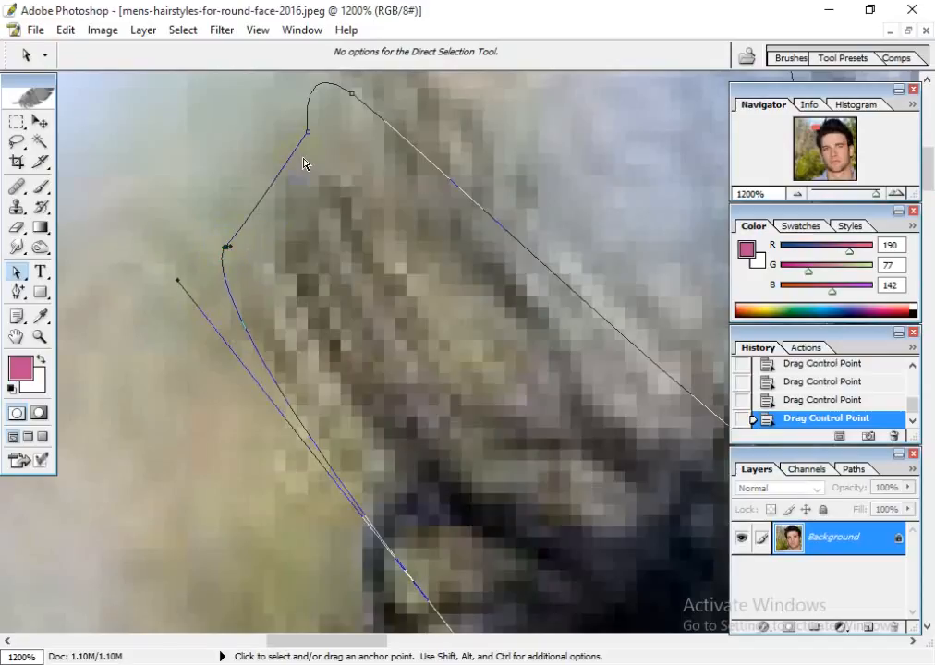
left_click_drag(311, 137, 314, 265)
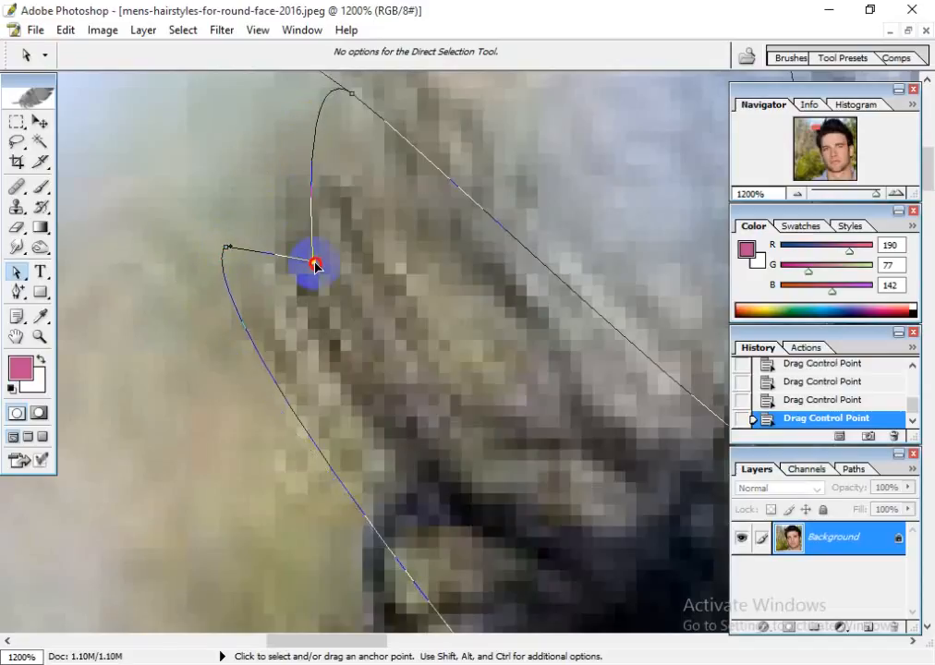
key("space")
left_click_drag(426, 267, 379, 394)
left_click_drag(307, 221, 290, 317)
Step: Lengthen the handle of the anchor at the base of the gap beside the tuft so the curve follows the hair
key("space")
left_click_drag(365, 372, 433, 319)
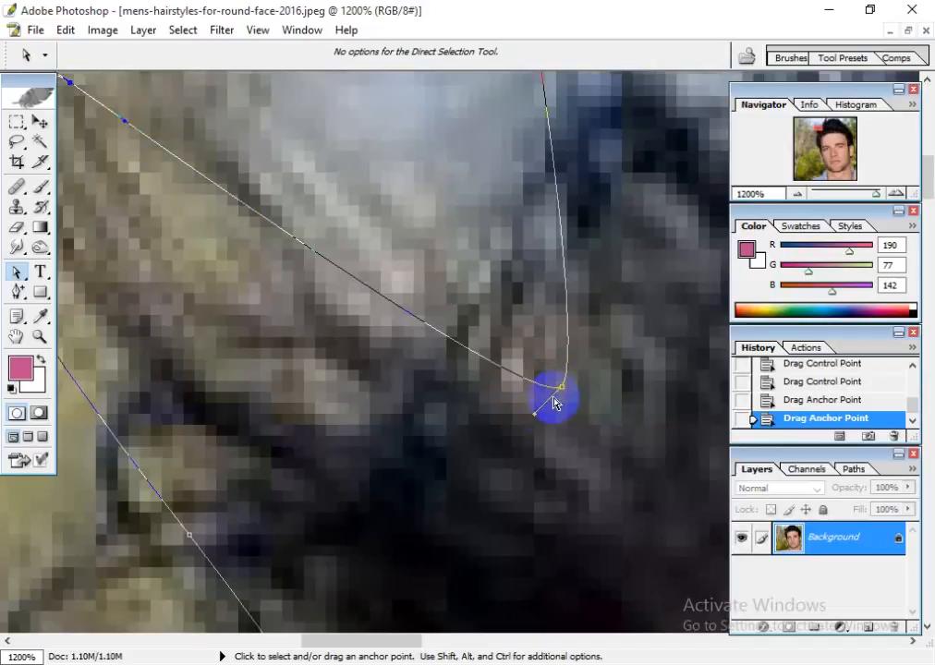
left_click_drag(536, 418, 440, 428)
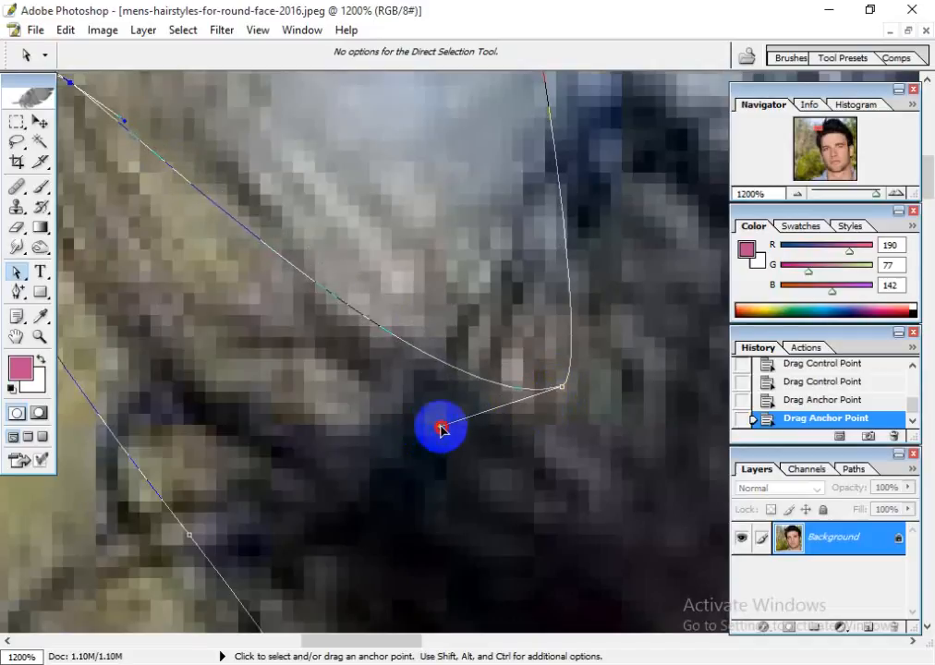
Step: Move the corner anchor above the gap outward around the faint hair tips and lower the next anchor toward the hair
key("space")
left_click_drag(554, 247, 457, 491)
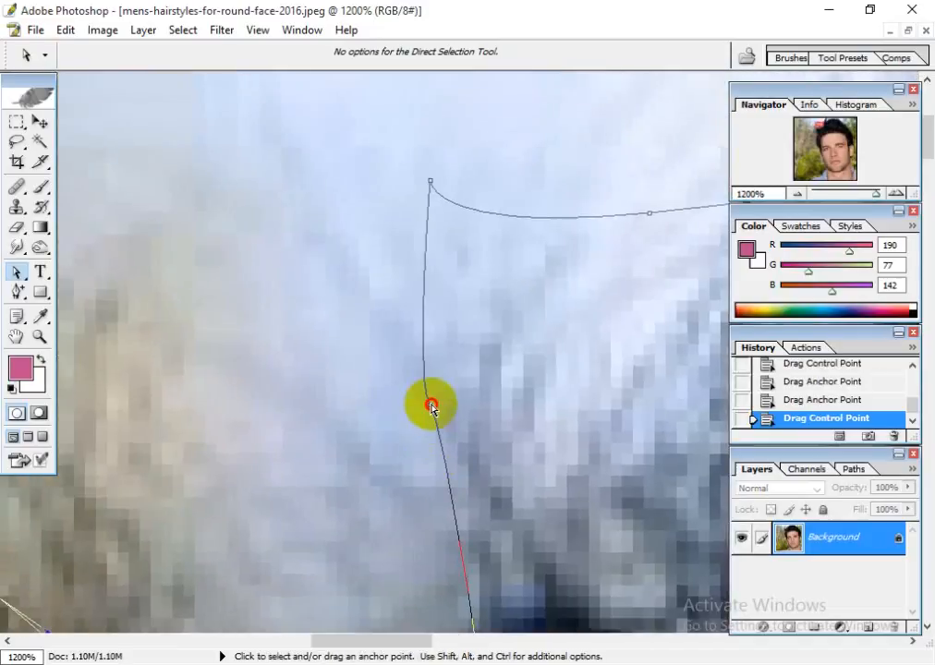
left_click_drag(430, 182, 335, 211)
key("space")
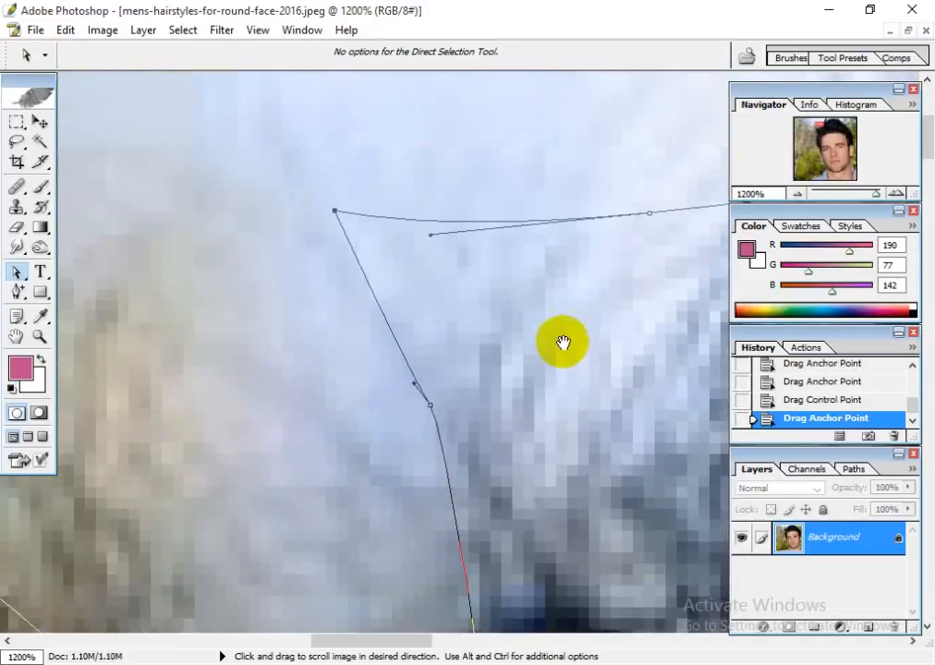
left_click_drag(563, 343, 388, 388)
left_click_drag(407, 322, 366, 473)
Step: Move the next two anchors toward the upright dark strand, placing the upper one on the strand's outer edge
key("space")
left_click_drag(562, 425, 270, 582)
left_click_drag(366, 447, 381, 536)
key("space")
left_click_drag(441, 378, 376, 502)
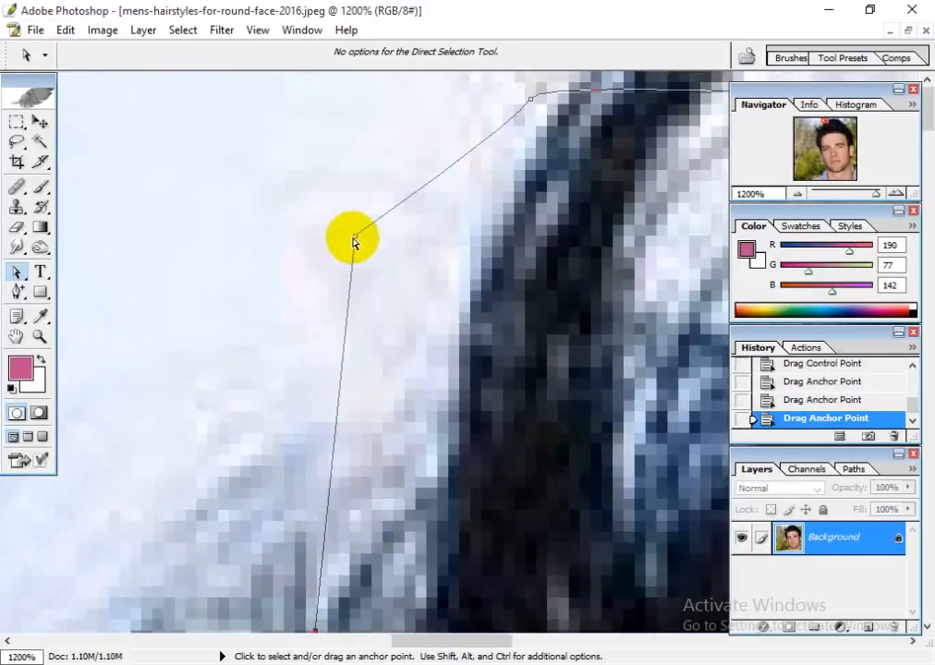
left_click_drag(354, 240, 463, 382)
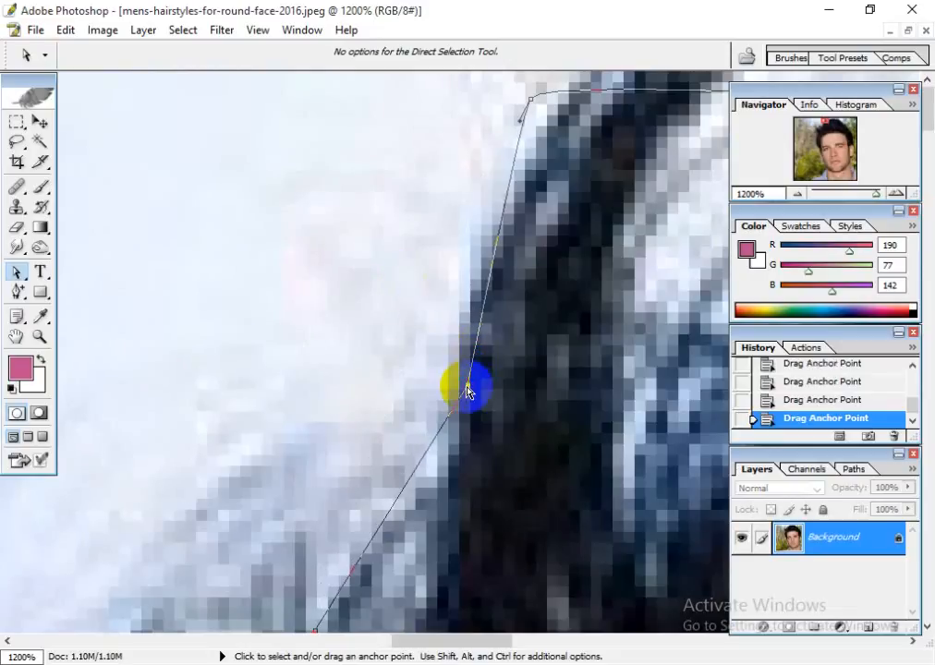
Step: Move the corner anchor at the top of the upright dark strand inward onto the strand
key("space")
left_click_drag(517, 437, 377, 439)
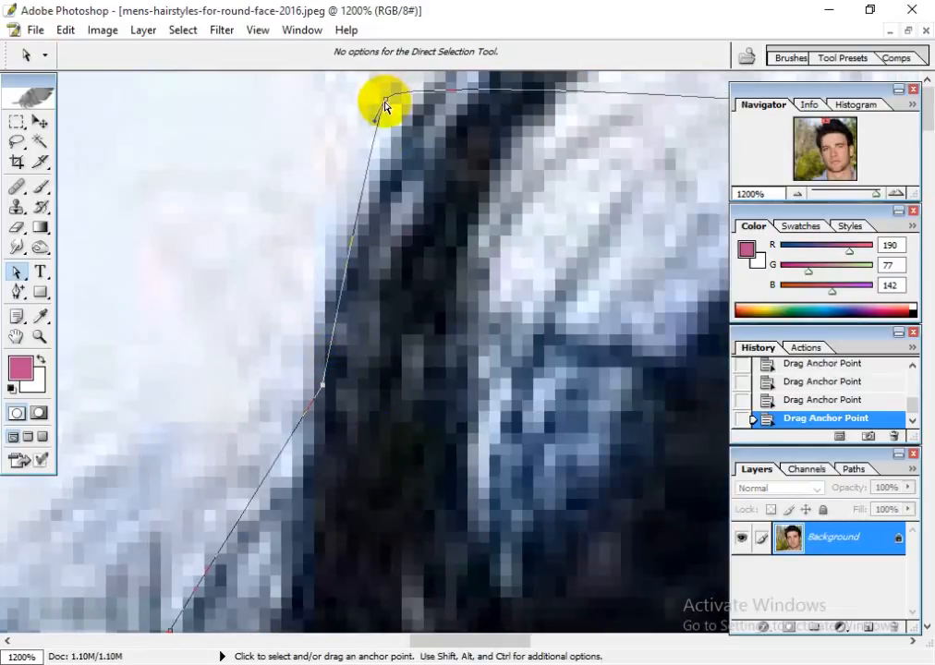
left_click_drag(386, 100, 418, 111)
key("space")
left_click_drag(536, 236, 244, 255)
left_click_drag(355, 252, 345, 258)
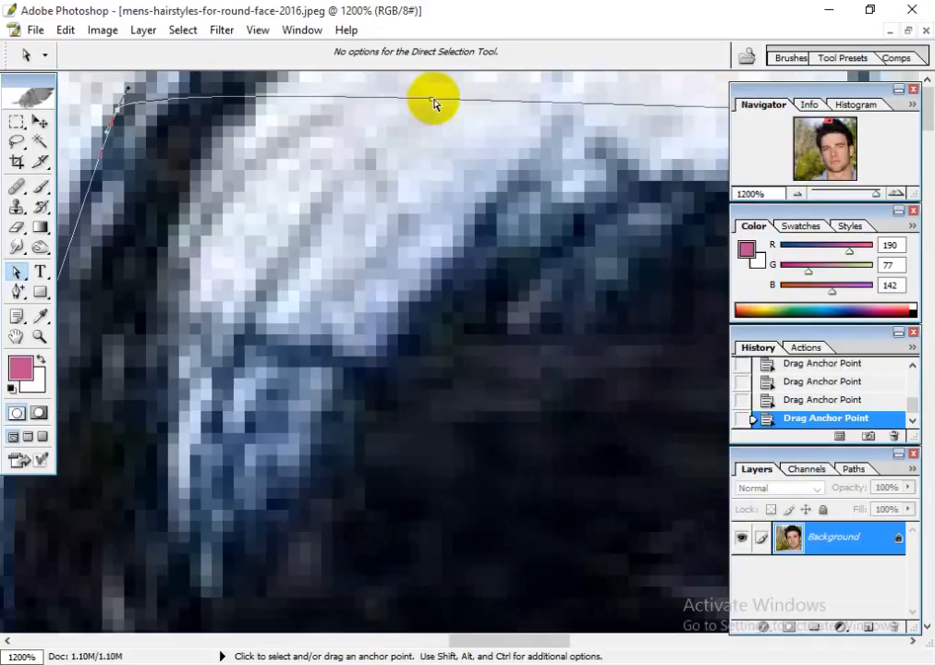
Step: Lower the anchor across the bright gap to the gap's base, then adjust the next crown anchor and its handle to the hair's top edge
left_click_drag(435, 103, 211, 502)
key("space")
left_click_drag(451, 453, 219, 555)
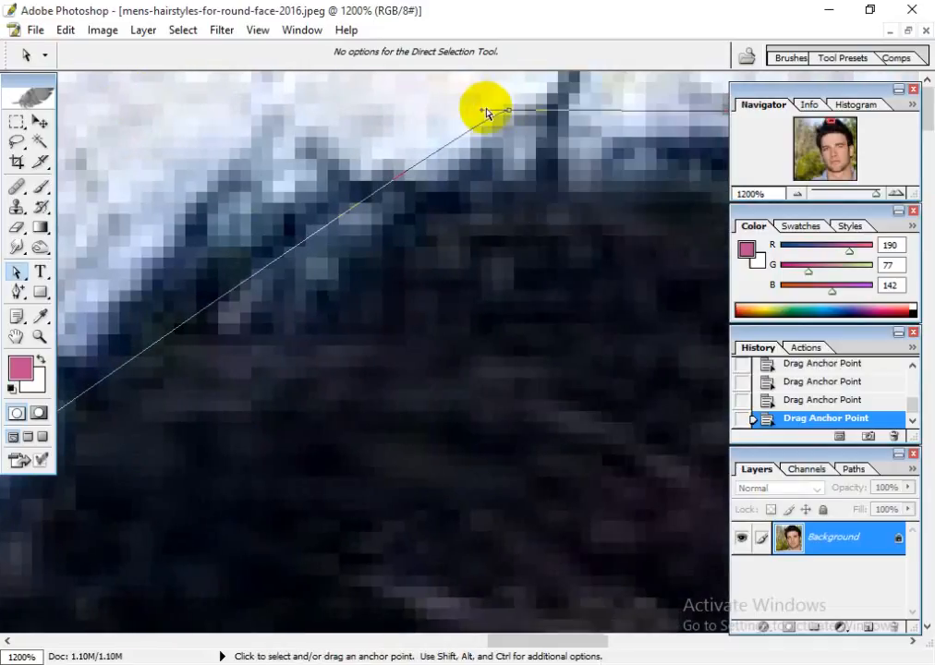
left_click_drag(482, 112, 252, 72)
left_click_drag(510, 113, 387, 171)
Step: Reposition the anchors at the right end of the crown and on the slope beyond it onto the dark hair edge
key("space")
left_click_drag(605, 203, 65, 313)
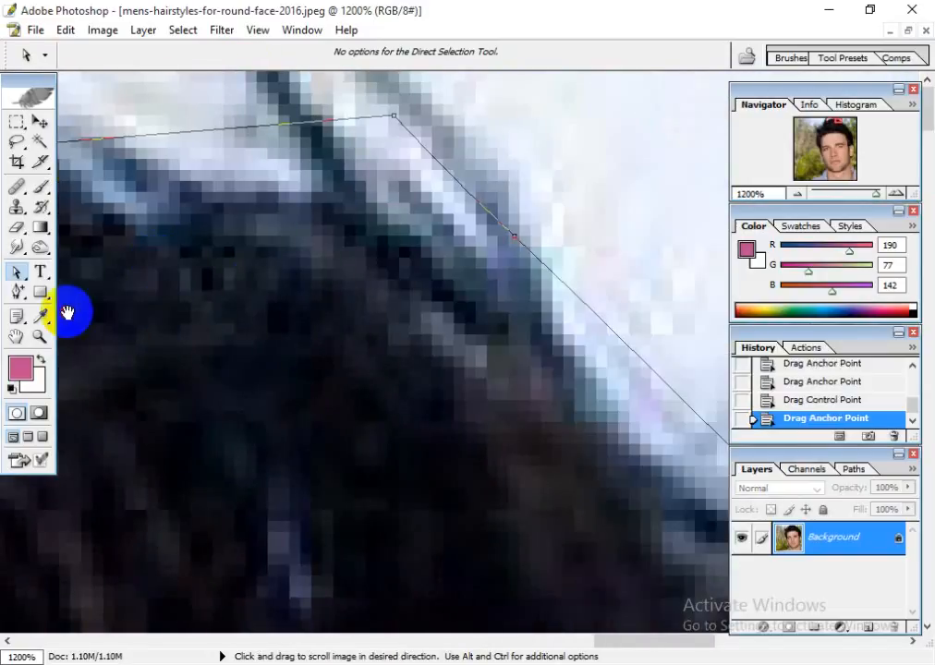
left_click(370, 226)
left_click_drag(369, 225, 369, 213)
key("space")
left_click_drag(478, 251, 281, 146)
key("space")
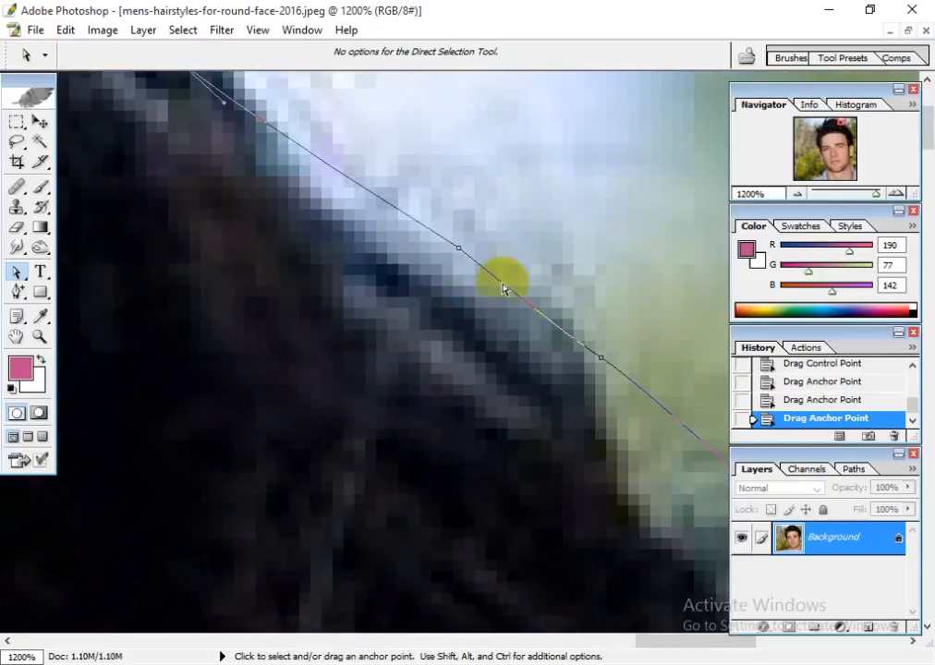
left_click_drag(460, 250, 450, 311)
Step: Nudge the next two anchors down the right slope of the hair onto the hair's edge
key("space")
left_click_drag(538, 366, 425, 283)
left_click_drag(487, 275, 452, 262)
key("space")
left_click_drag(582, 389, 545, 329)
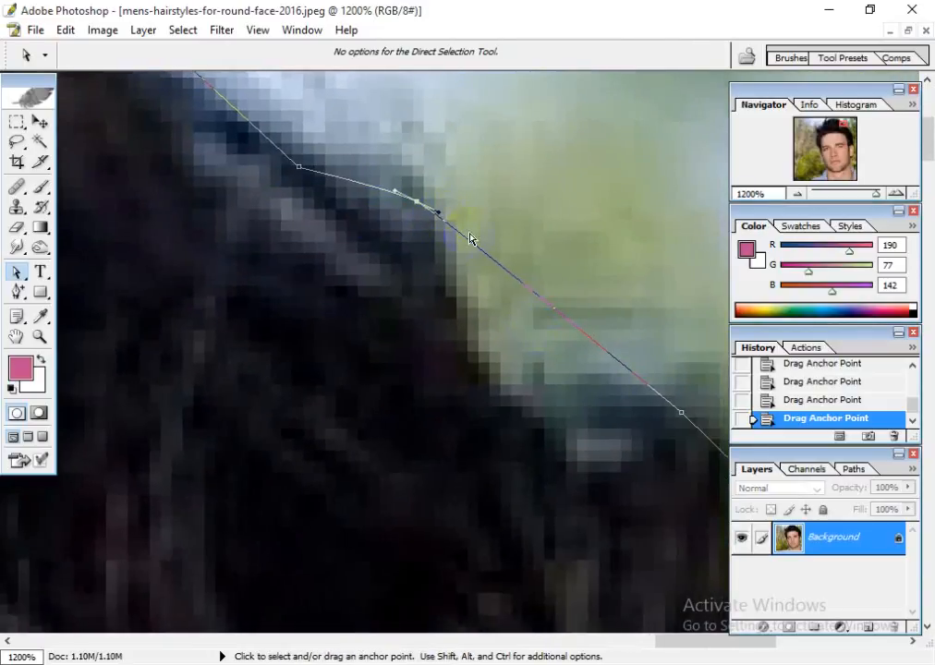
mouse_move(681, 418)
left_mouse_down()
mouse_move(620, 445)
mouse_move(676, 407)
left_mouse_up()
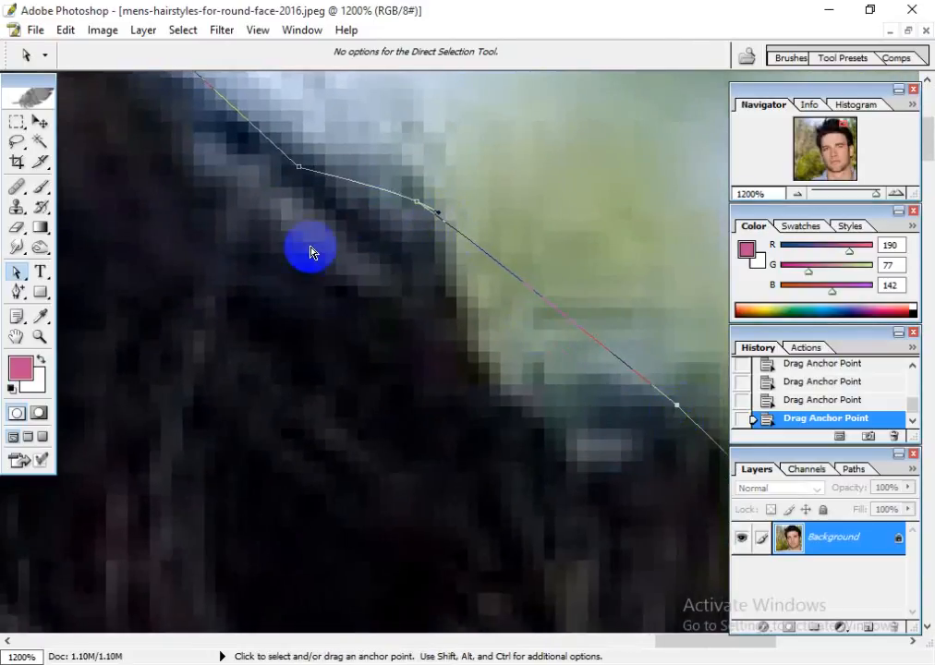
Step: Add an anchor point on the segment along the hair's right slope and pull it inward to the dark hair edge
left_click(17, 293)
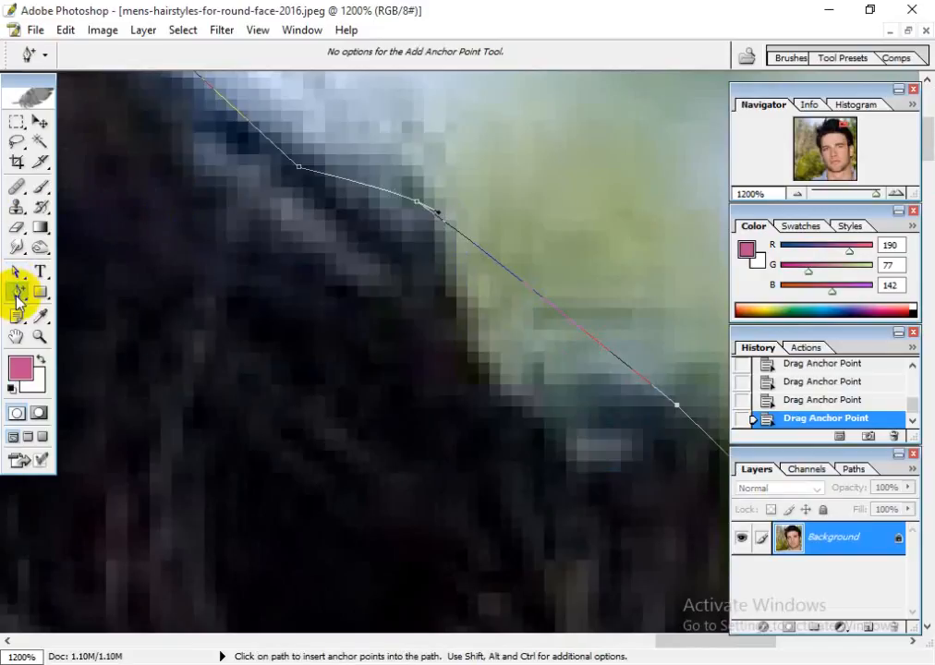
left_click(577, 329)
left_click_drag(577, 329, 532, 425)
Step: Move the anchor farther down the hair's right side inward onto the dark hair edge
left_click_drag(681, 487, 372, 222)
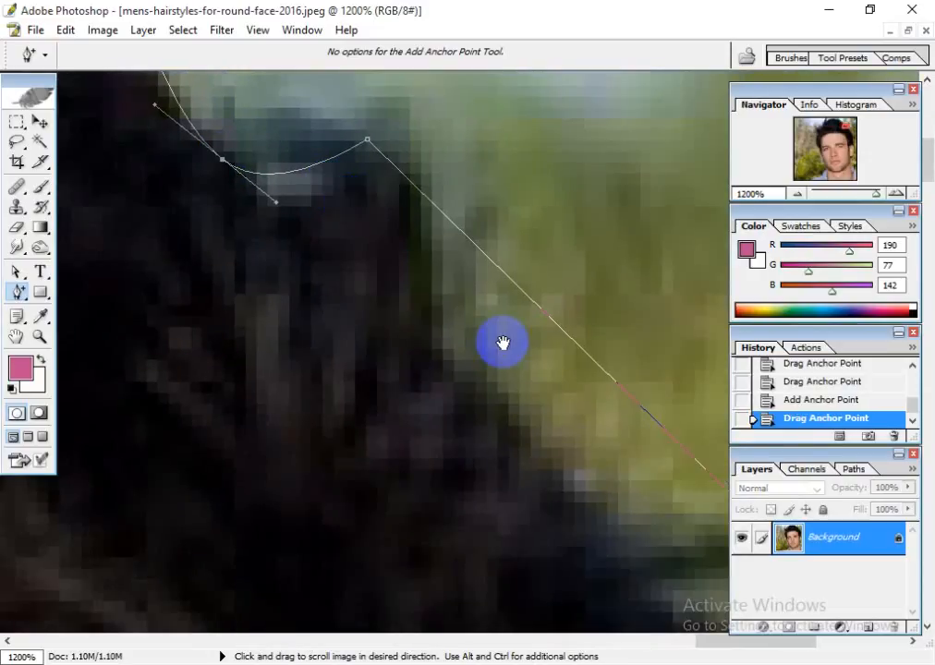
left_click_drag(503, 341, 396, 247)
left_click_drag(633, 441, 497, 313)
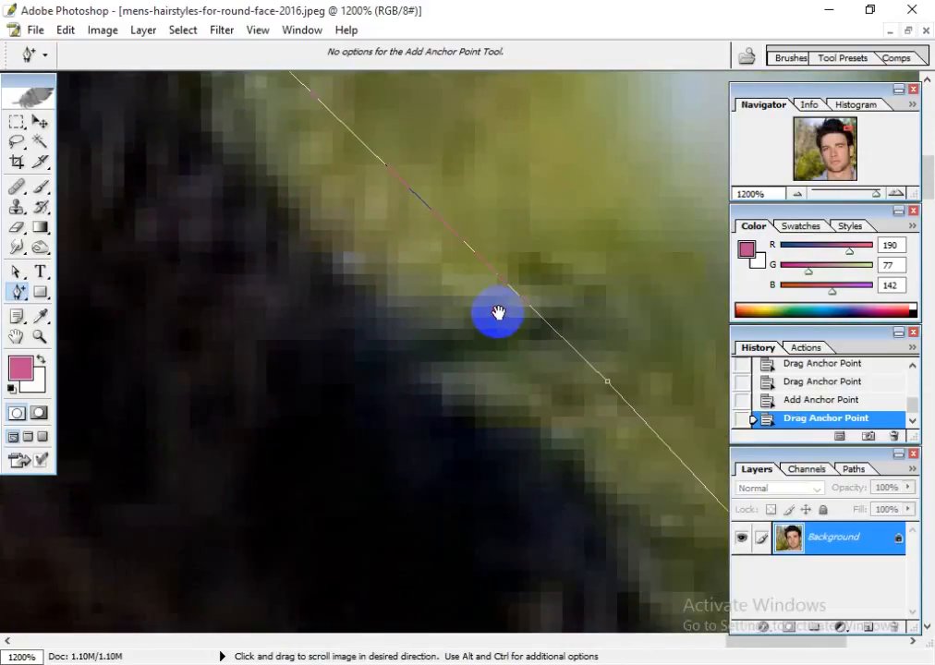
key("ctrl")
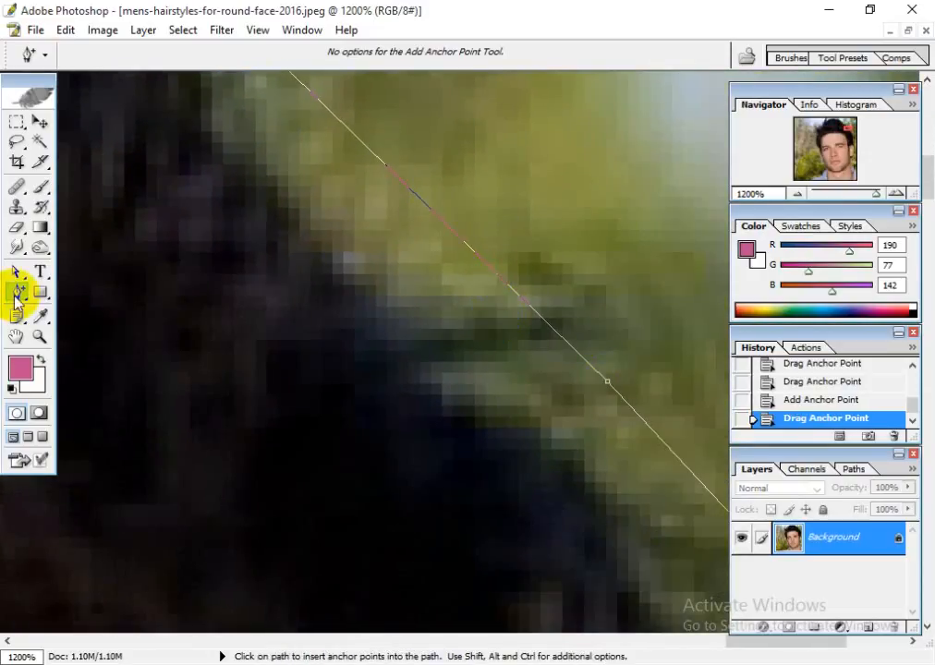
left_click_drag(608, 388, 492, 463)
Step: Pull the next anchors on the upper right side of the head inward to the hair's edge
left_click_drag(304, 387, 221, 263)
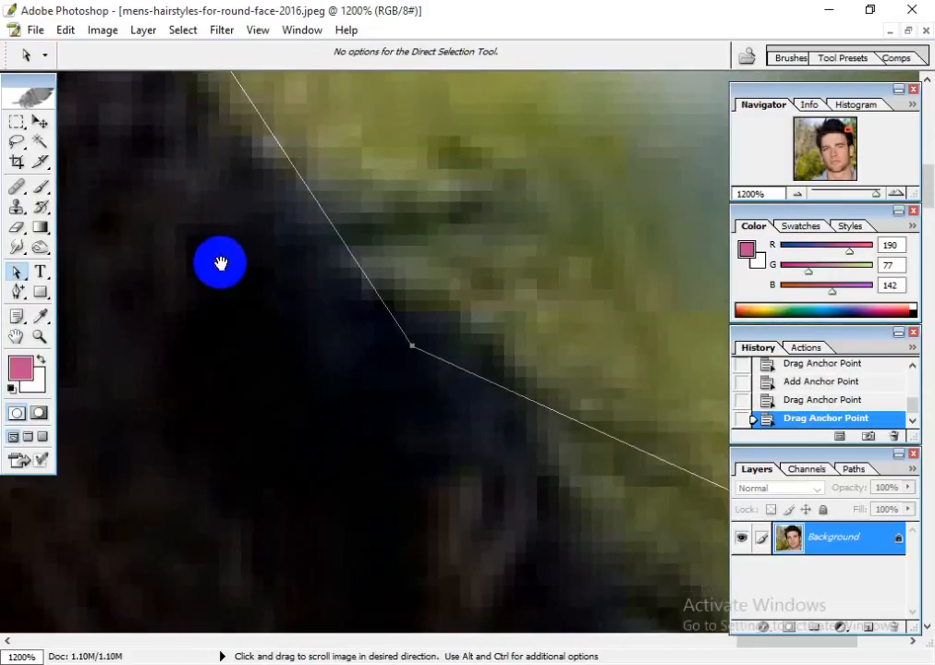
left_click_drag(704, 582, 390, 290)
left_click_drag(419, 199, 320, 281)
left_click_drag(422, 476, 412, 215)
left_click_drag(517, 481, 473, 309)
left_click(513, 292)
Step: Move the side hair anchor above the right-hand ear inward to the hair's dark edge
left_click_drag(494, 392, 497, 185)
left_click_drag(513, 460, 520, 151)
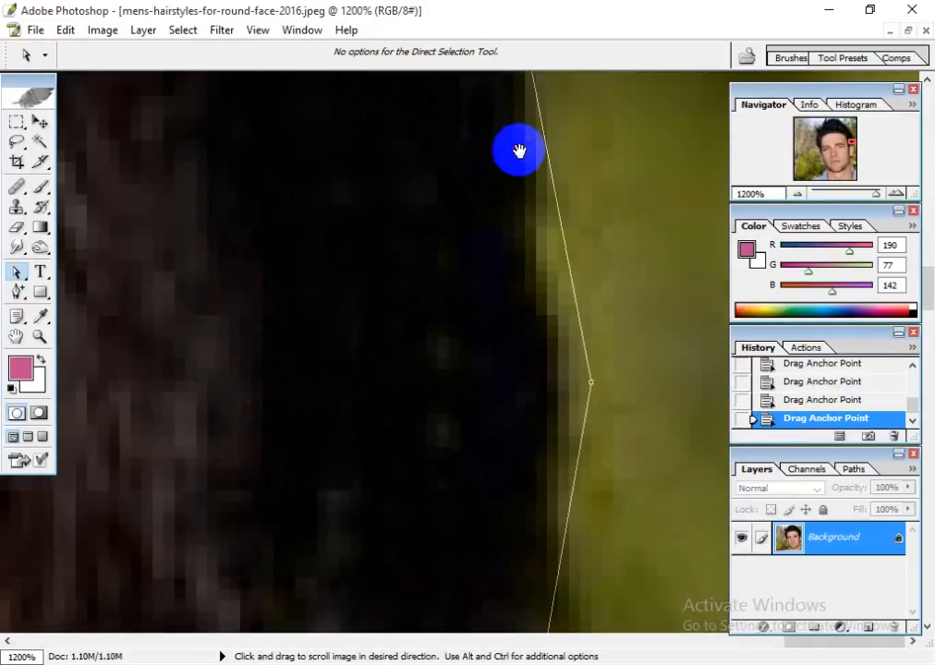
left_click_drag(591, 389, 544, 396)
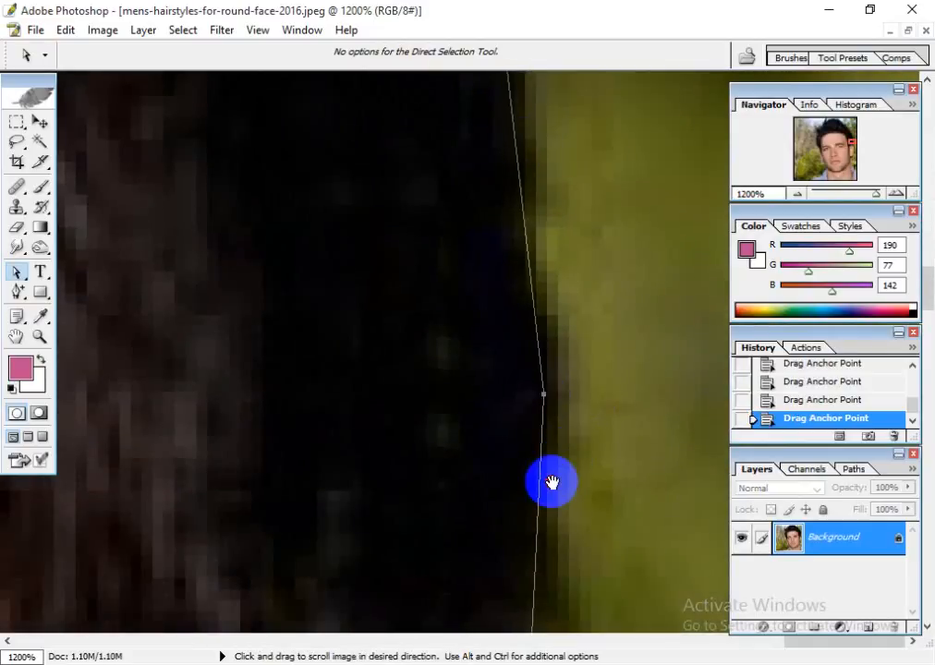
Step: Move the anchor at the base of the right-hand earlobe onto the corner where the lobe meets the jaw
left_click_drag(550, 484, 571, 150)
left_click_drag(620, 451, 628, 220)
left_click_drag(568, 415, 607, 321)
left_click_drag(486, 484, 573, 242)
left_click_drag(415, 285, 428, 272)
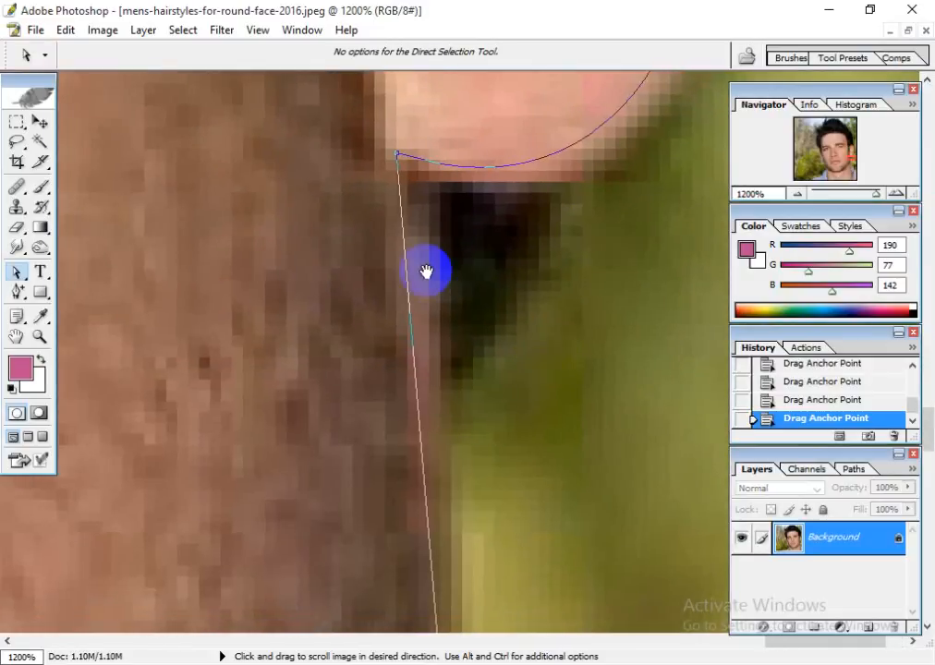
left_click_drag(408, 159, 413, 160)
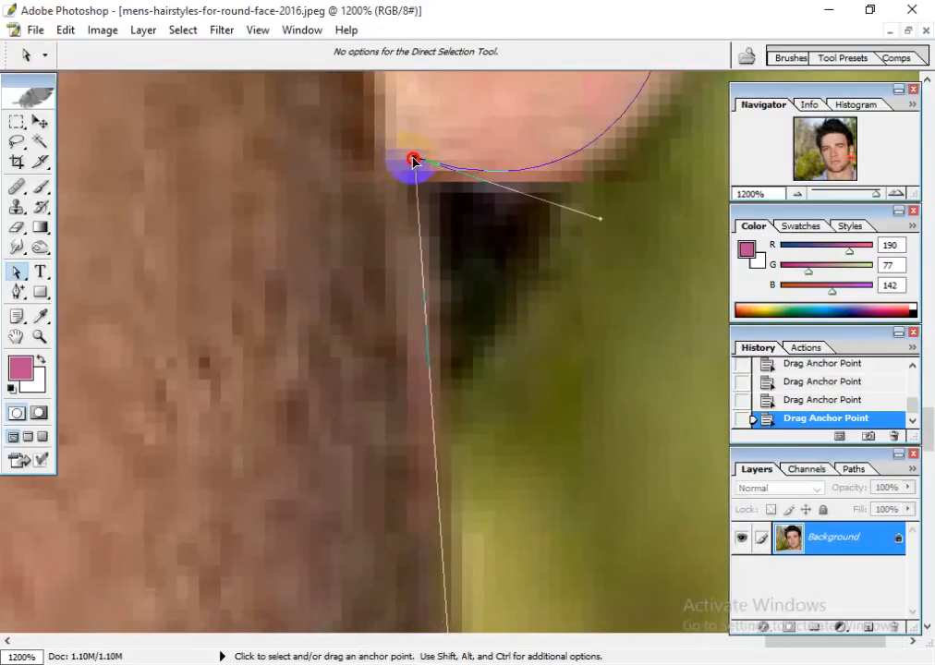
Step: Move the anchor at the top of the right-hand shirt collar inward to where the collar meets the neck
key("space")
left_click_drag(493, 443, 545, 107)
left_click_drag(591, 517, 620, 84)
left_click_drag(621, 485, 487, 482)
key("space")
left_click_drag(521, 550, 595, 292)
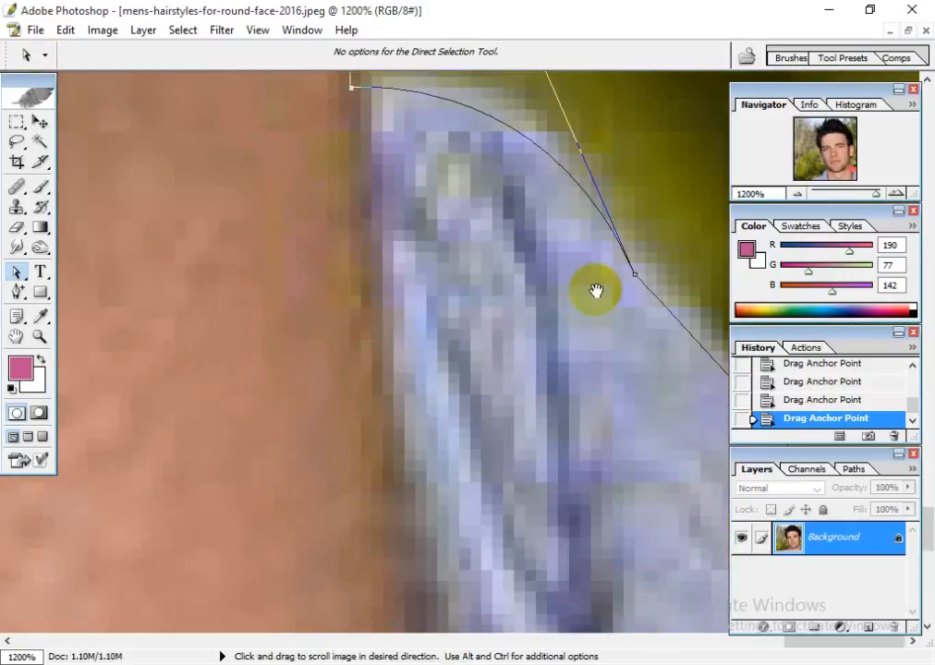
key("space")
left_click_drag(524, 516, 524, 357)
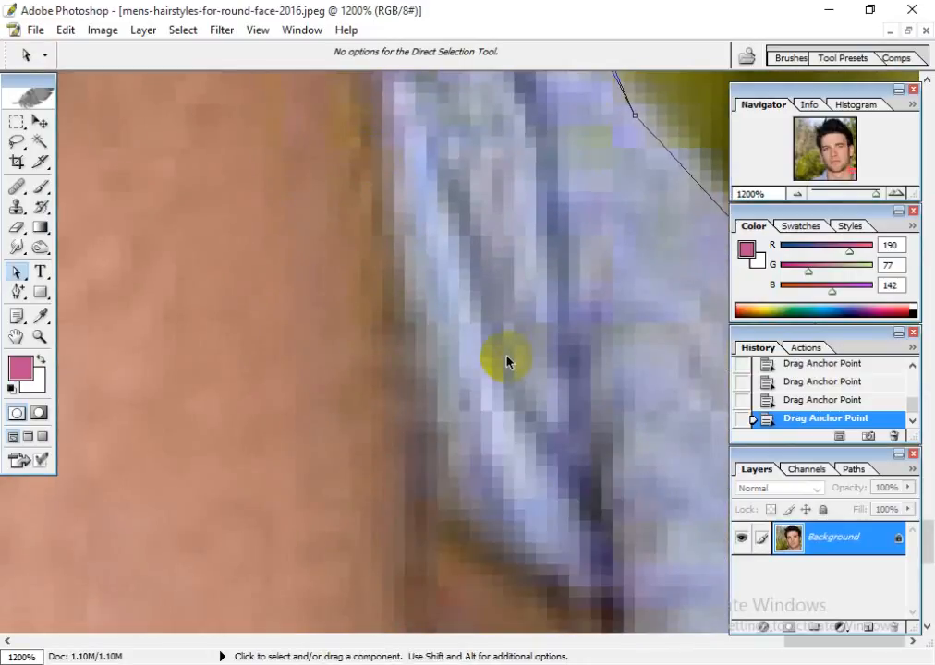
Step: Convert the finished path into a new anti-aliased selection with a feather radius of 1 pixel
key("ctrl+minus")
key("ctrl+minus")
key("ctrl+minus")
key("ctrl+minus")
key("ctrl+minus")
key("ctrl+minus")
key("ctrl+minus")
key("ctrl+minus")
key("ctrl+minus")
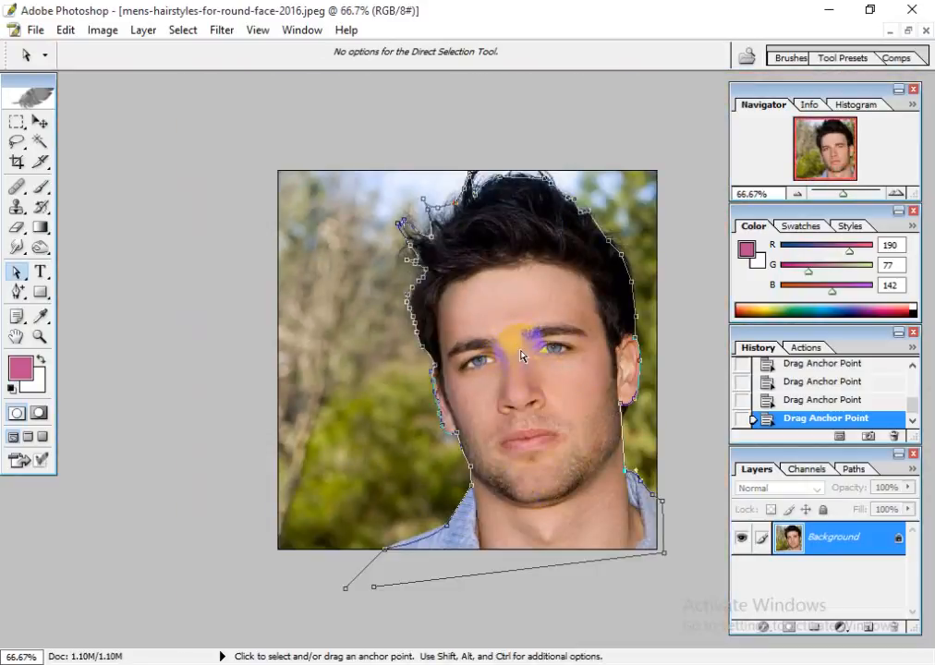
right_click(522, 293)
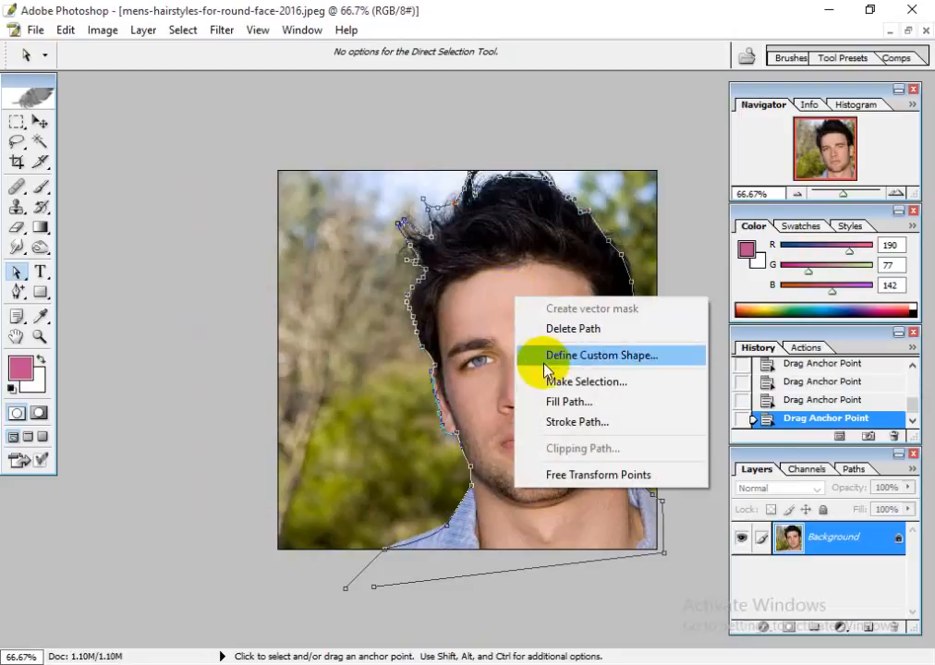
left_click(573, 382)
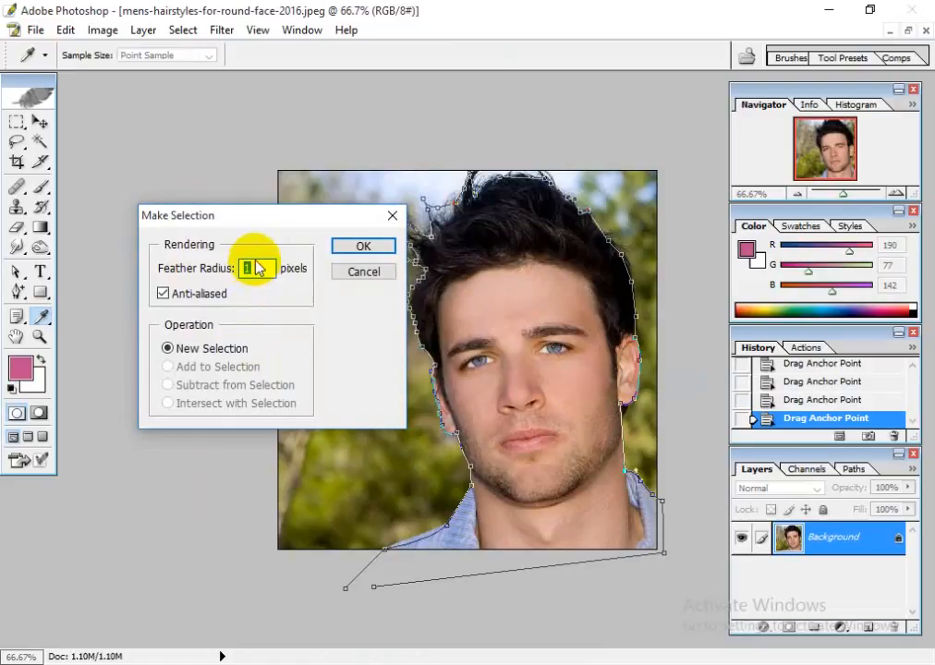
left_click(374, 248)
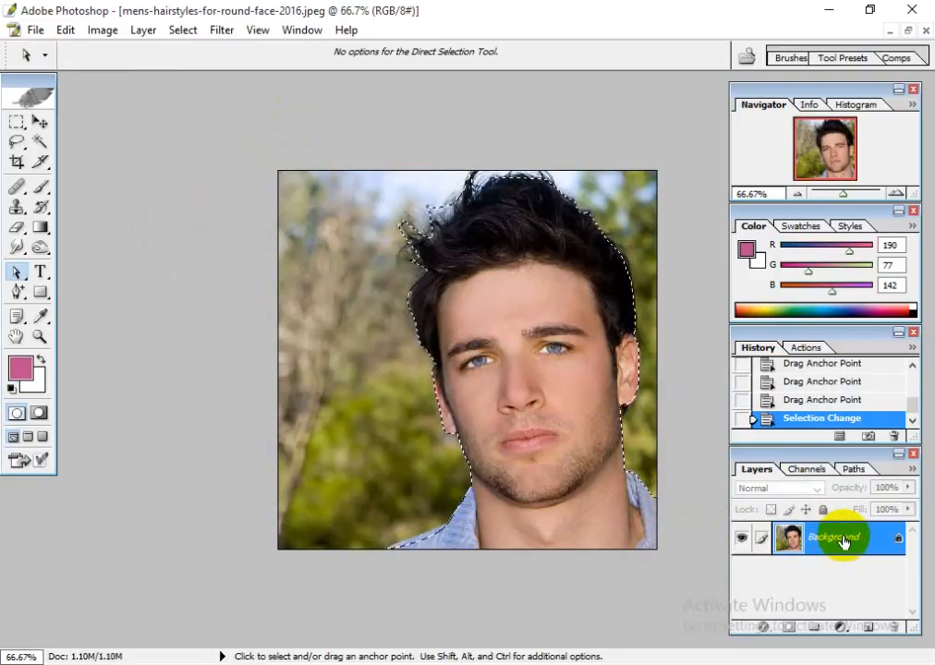
Step: Mask a duplicate of the Background layer with the current selection and hide the original Background layer
left_click_drag(858, 543, 854, 544)
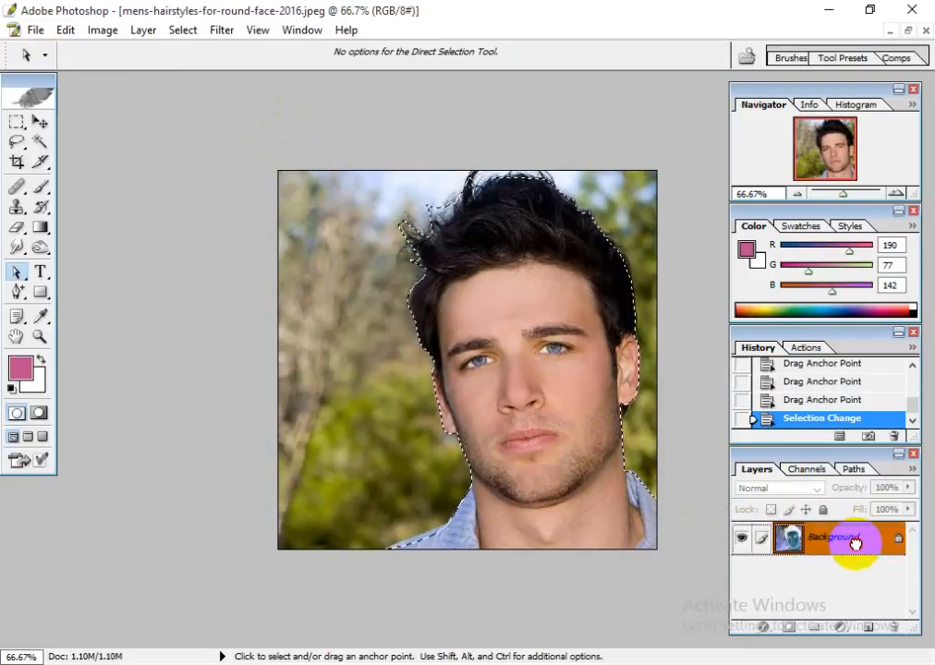
left_click_drag(869, 622, 869, 634)
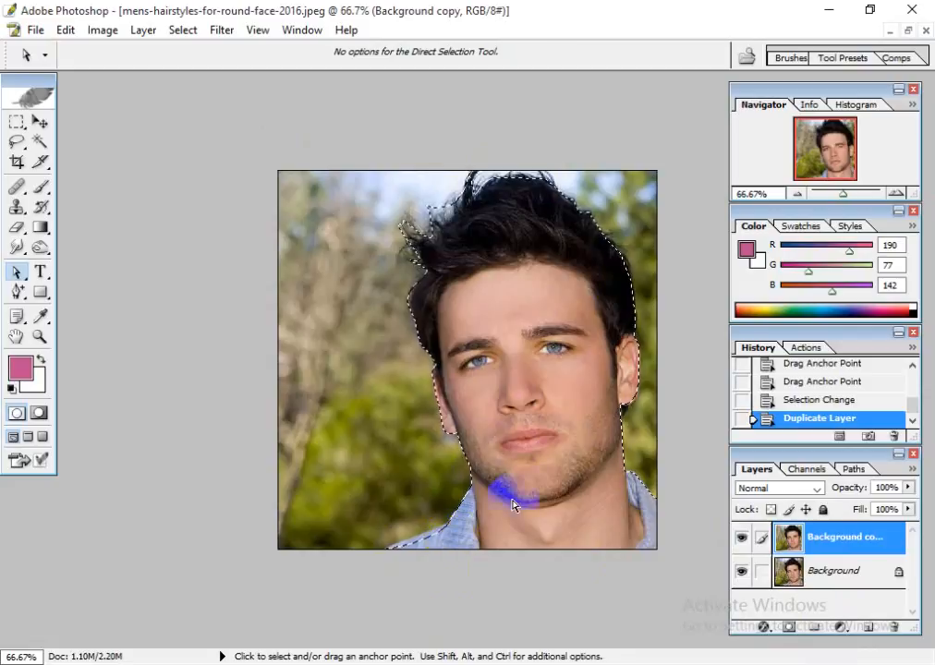
left_click(786, 631)
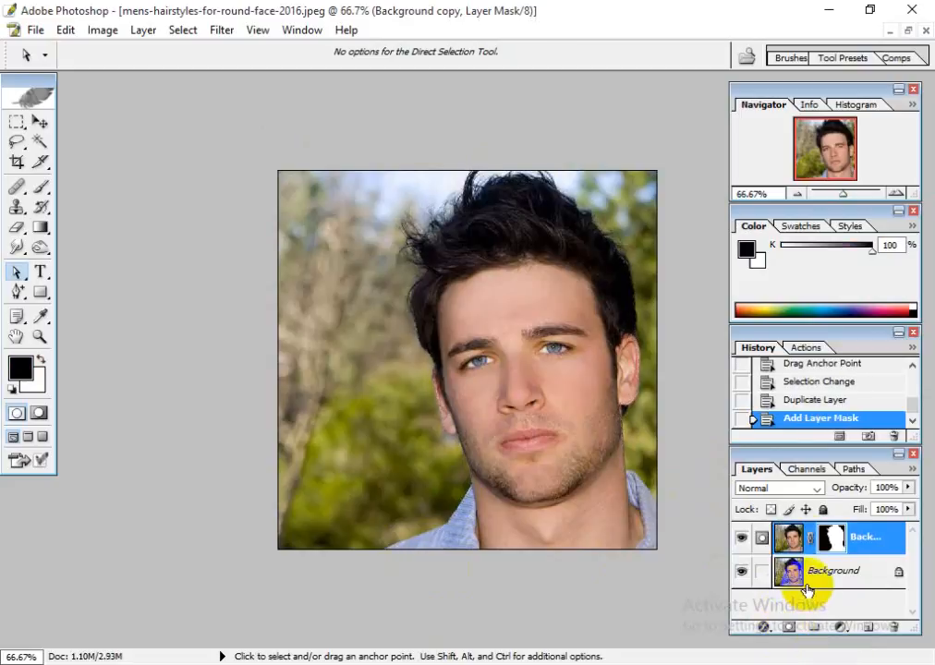
left_click(740, 574)
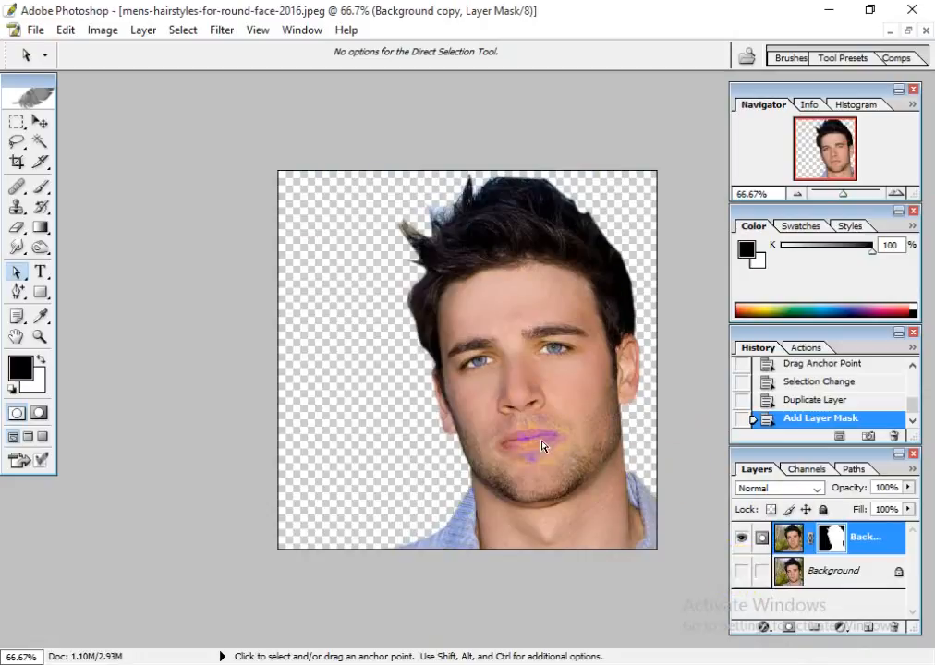
Step: Examine the cutout's hair outline at 400% from the left temple over the crown to the right slope for leftover background
key("ctrl+plus")
key("ctrl+plus")
key("ctrl+plus")
key("ctrl+plus")
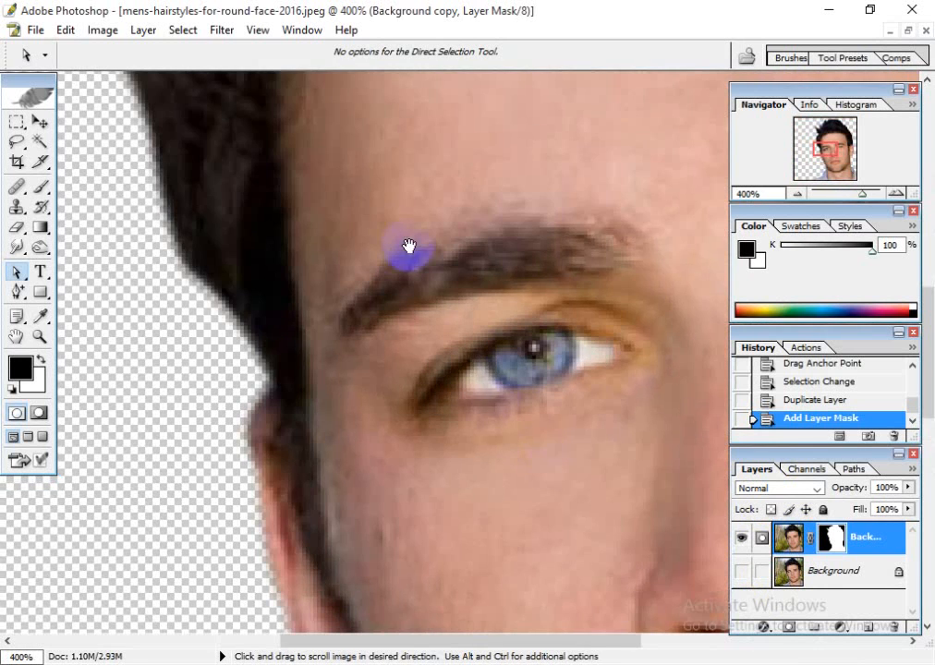
left_click_drag(404, 220, 386, 530)
left_click_drag(371, 303, 427, 493)
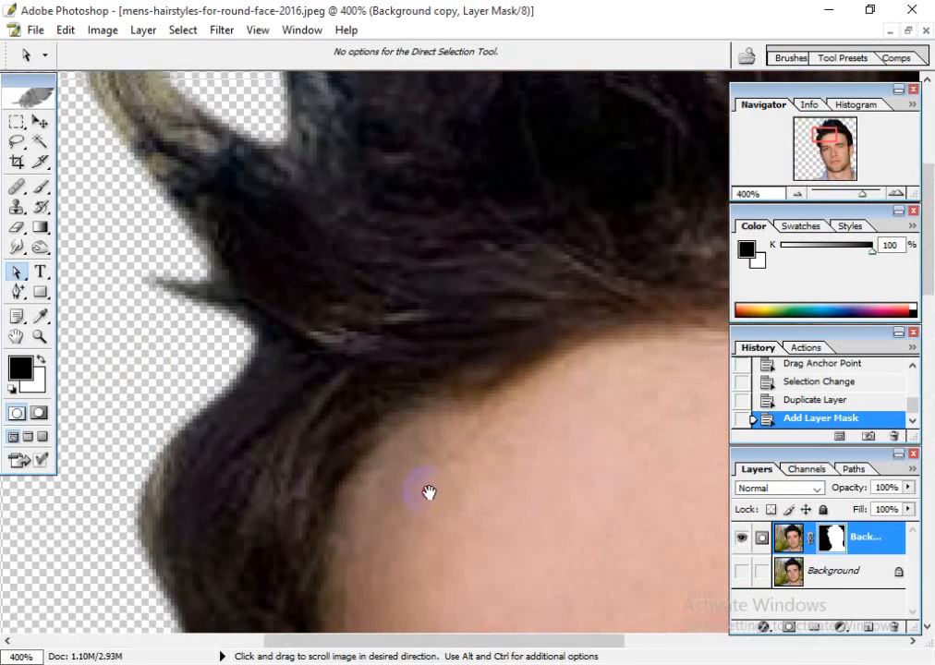
left_click_drag(422, 383, 423, 565)
left_click_drag(435, 402, 404, 555)
left_click_drag(507, 433, 338, 371)
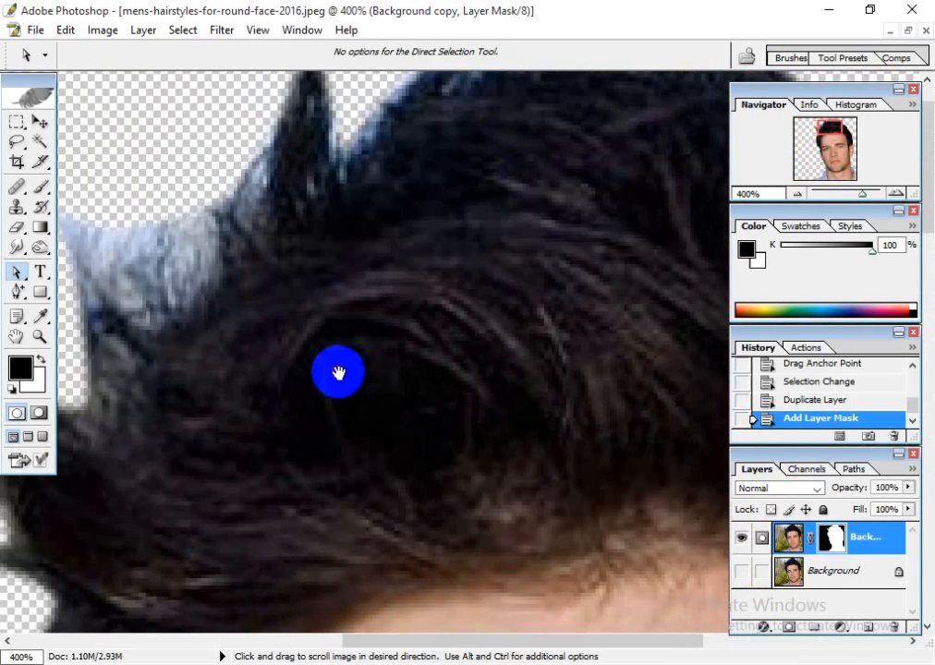
left_click_drag(490, 332, 379, 495)
left_click_drag(532, 291, 289, 311)
left_click_drag(582, 363, 439, 273)
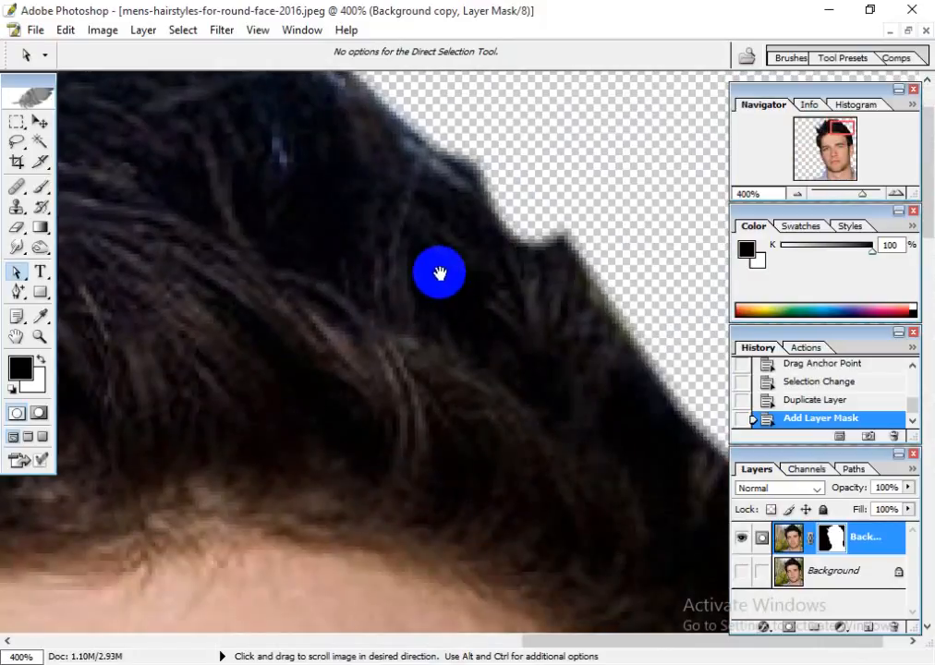
left_click_drag(337, 355, 344, 328)
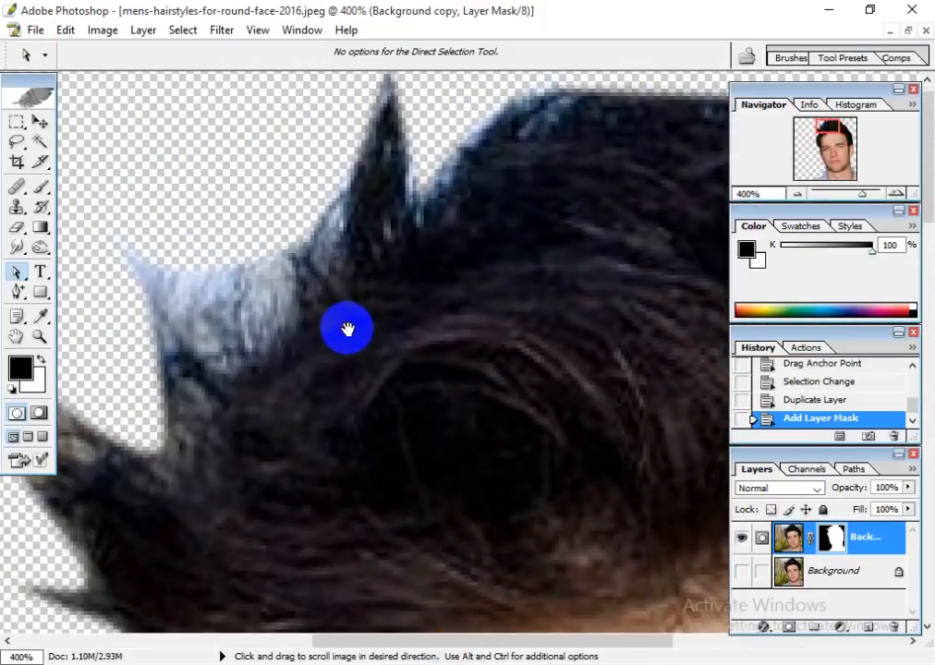
left_click_drag(460, 333, 368, 354)
left_click(422, 156)
left_click_drag(514, 172, 236, 208)
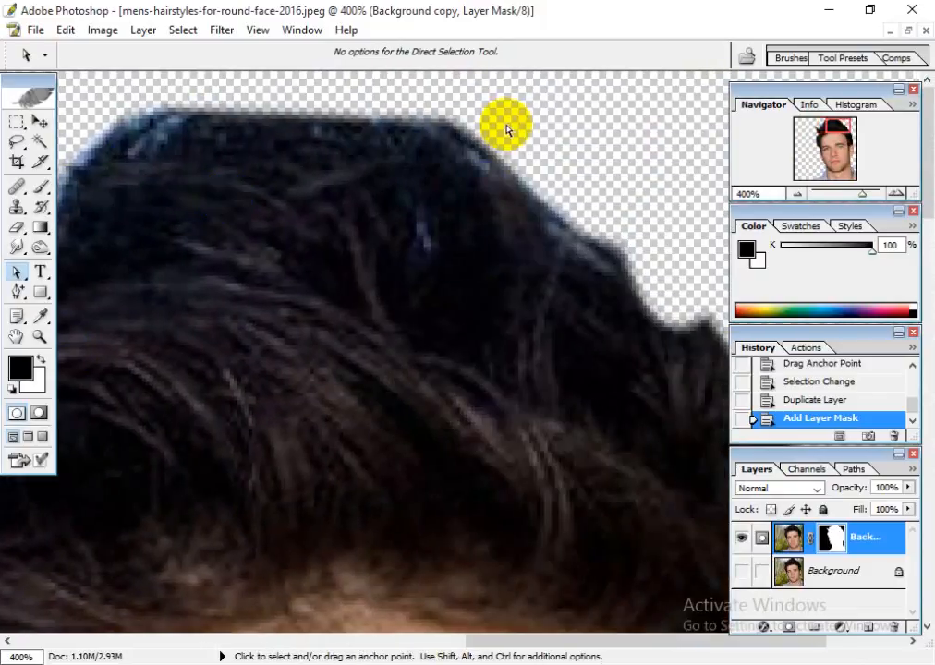
left_click(567, 244)
left_click_drag(168, 358, 353, 269)
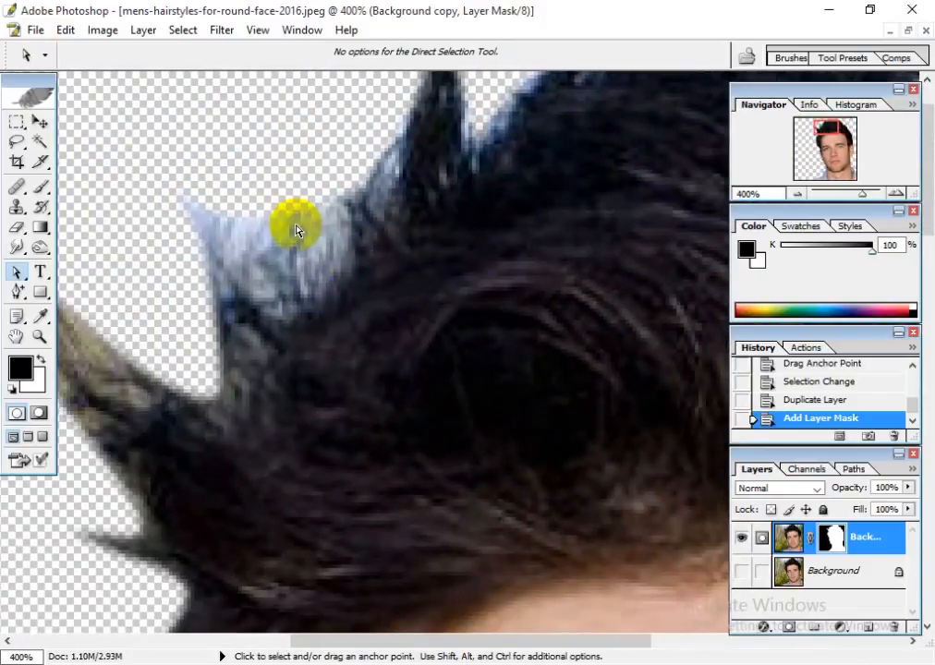
left_click(531, 344)
left_click(677, 482)
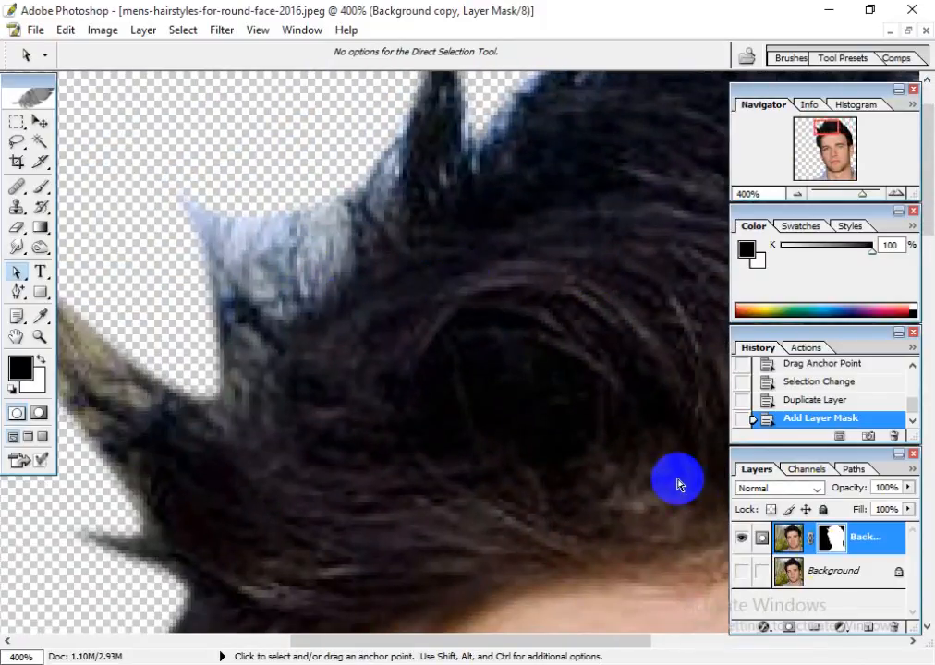
left_click(283, 319)
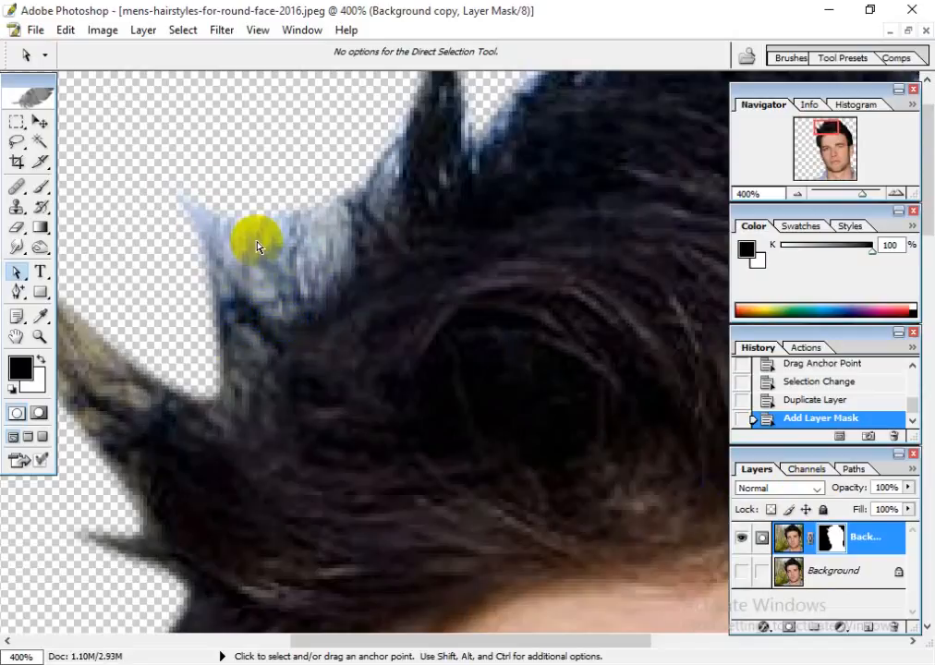
left_click(652, 506)
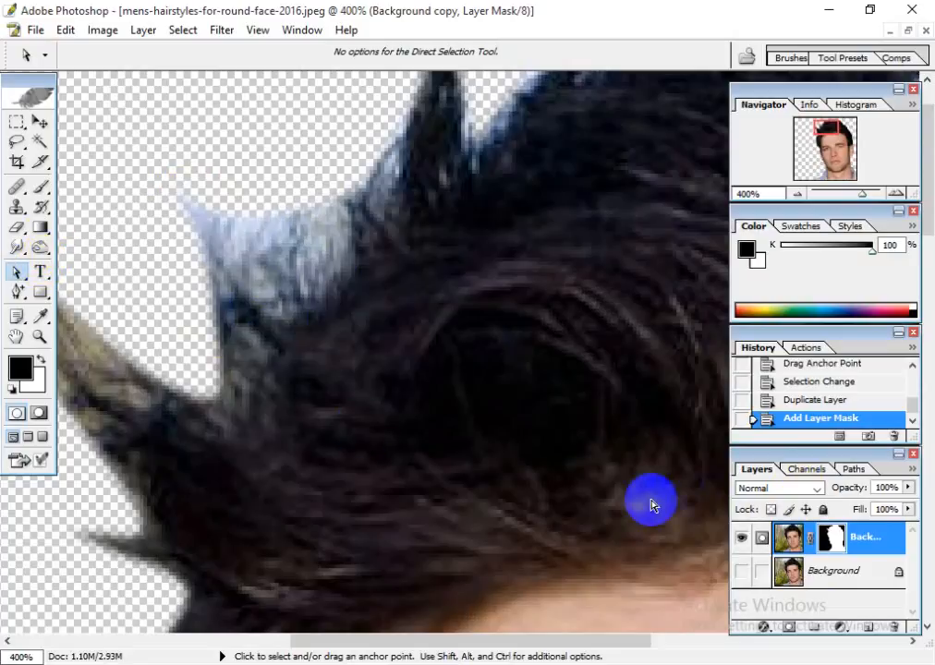
Step: Try the Eraser at 27% opacity on the layer mask over the pale fringe beside the left hair tuft
left_click(17, 228)
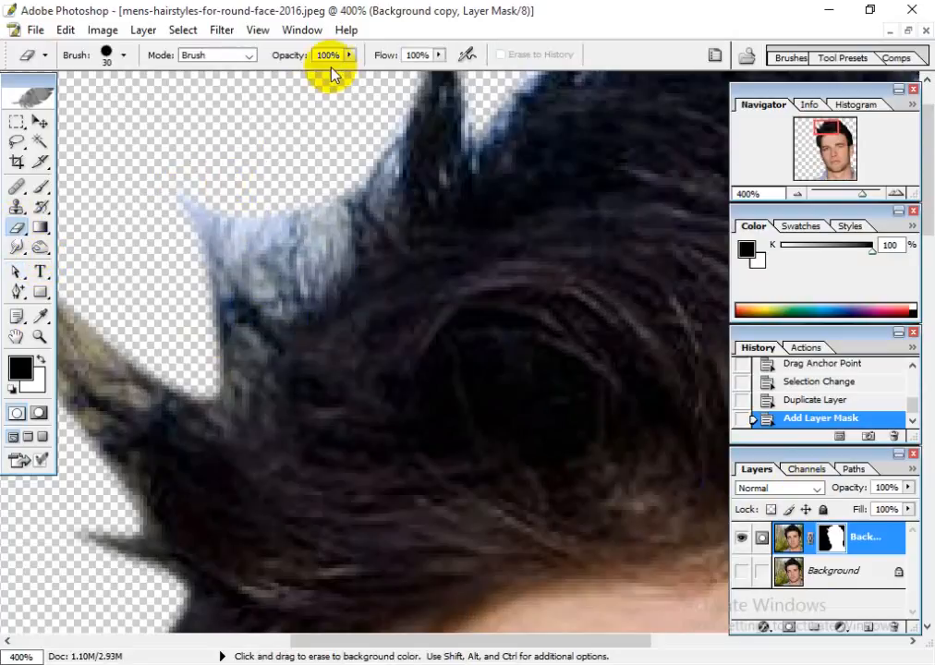
mouse_move(349, 57)
left_mouse_down()
mouse_move(271, 81)
mouse_move(284, 82)
left_mouse_up()
left_click_drag(205, 190, 228, 196)
key("ctrl+z")
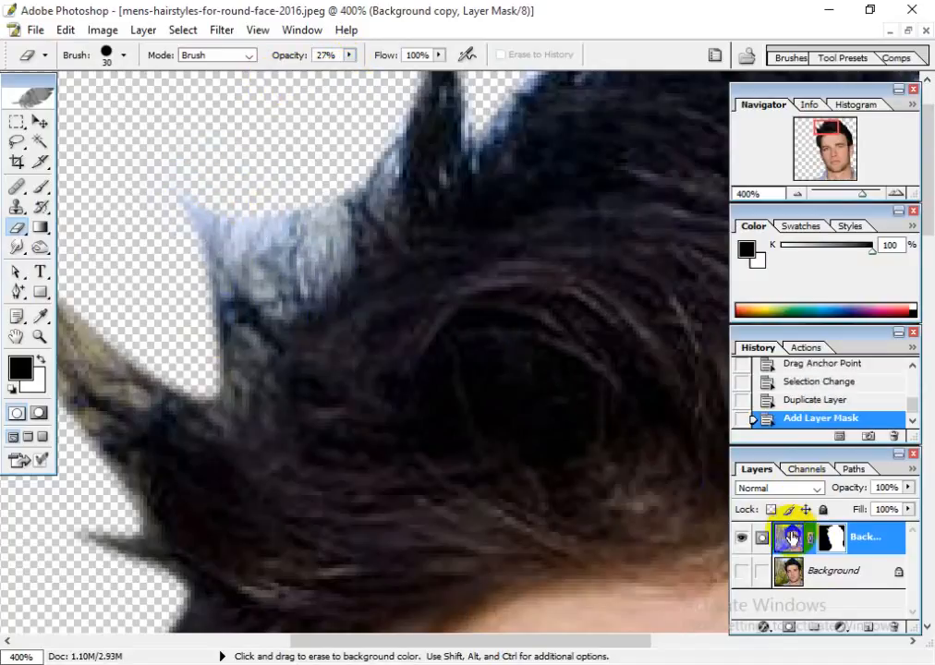
Step: Try erasing the pale fringe directly from the duplicate layer's image pixels at 27% opacity, and undo the strokes
left_click(791, 536)
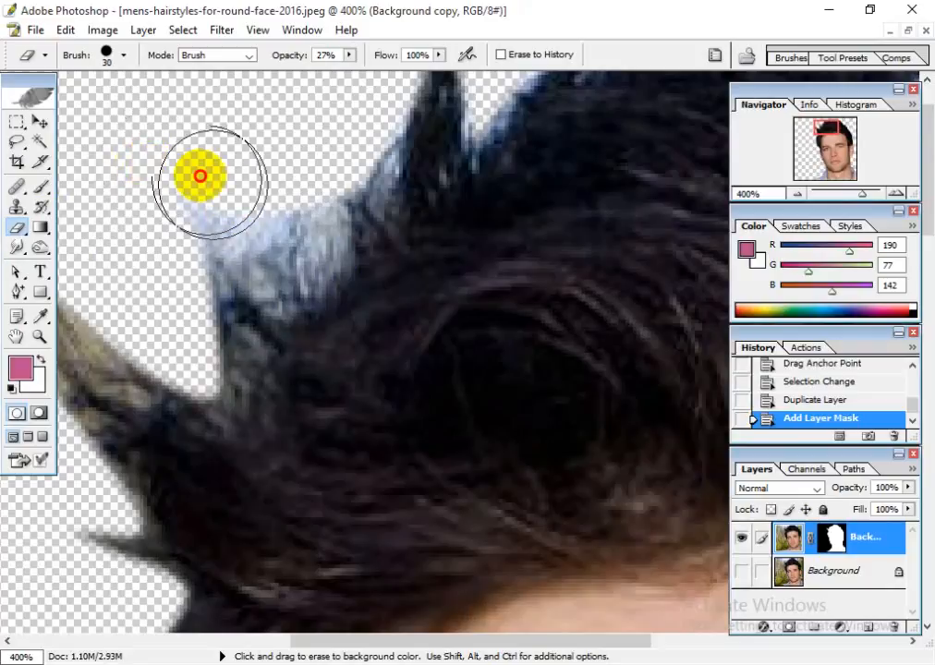
mouse_move(200, 175)
left_mouse_down()
mouse_move(264, 207)
mouse_move(284, 185)
left_mouse_up()
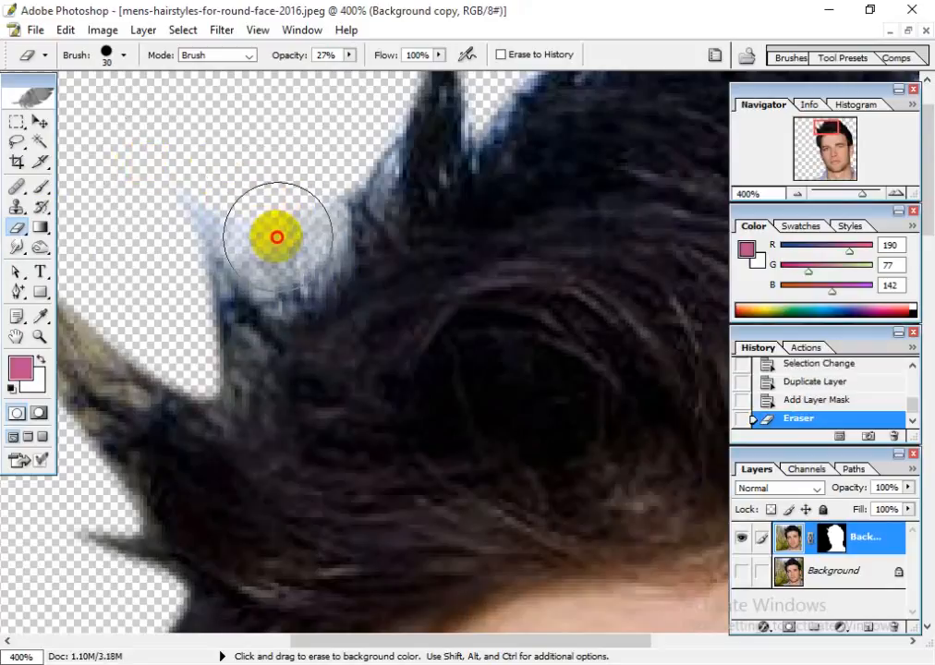
mouse_move(277, 237)
left_mouse_down()
mouse_move(288, 212)
mouse_move(299, 241)
mouse_move(266, 252)
left_mouse_up()
key("ctrl+z")
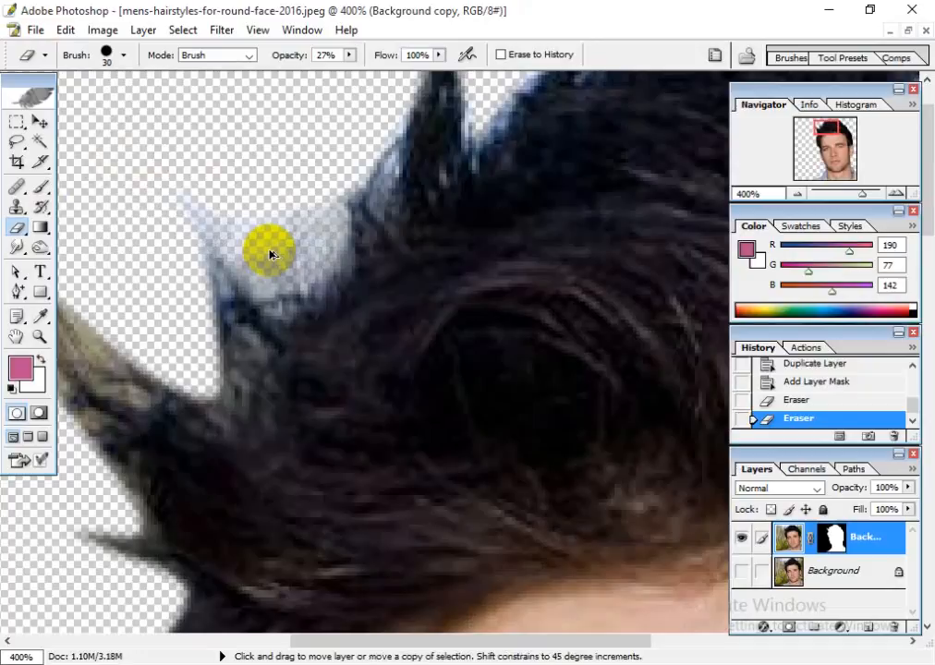
key("ctrl+alt+z")
key("ctrl+alt+z")
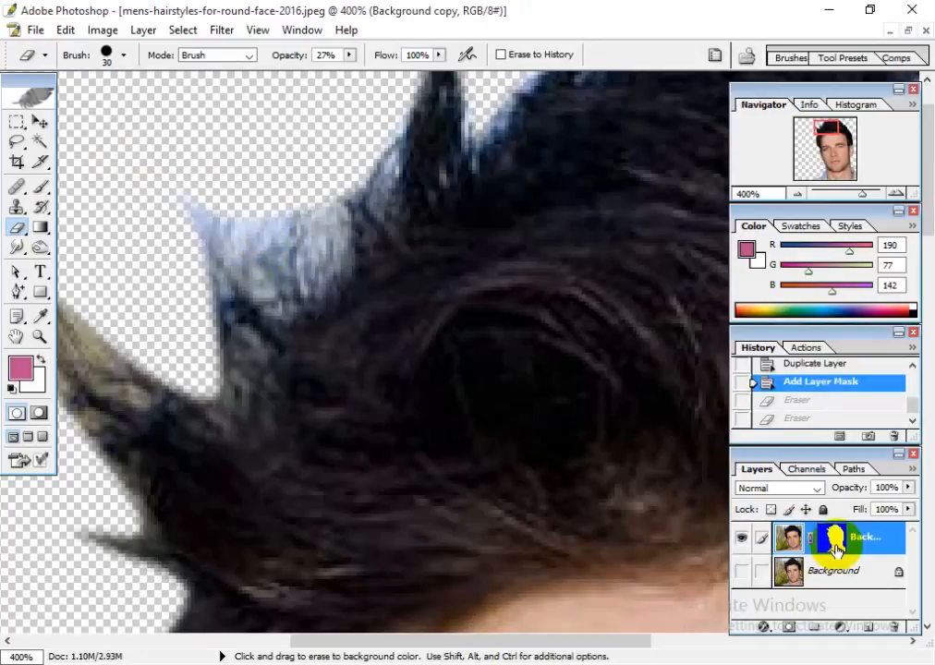
Step: Paint black on the layer mask with a soft brush reduced to 20 px to hide the pale sky fringe above the left hair tuft
left_click(836, 547)
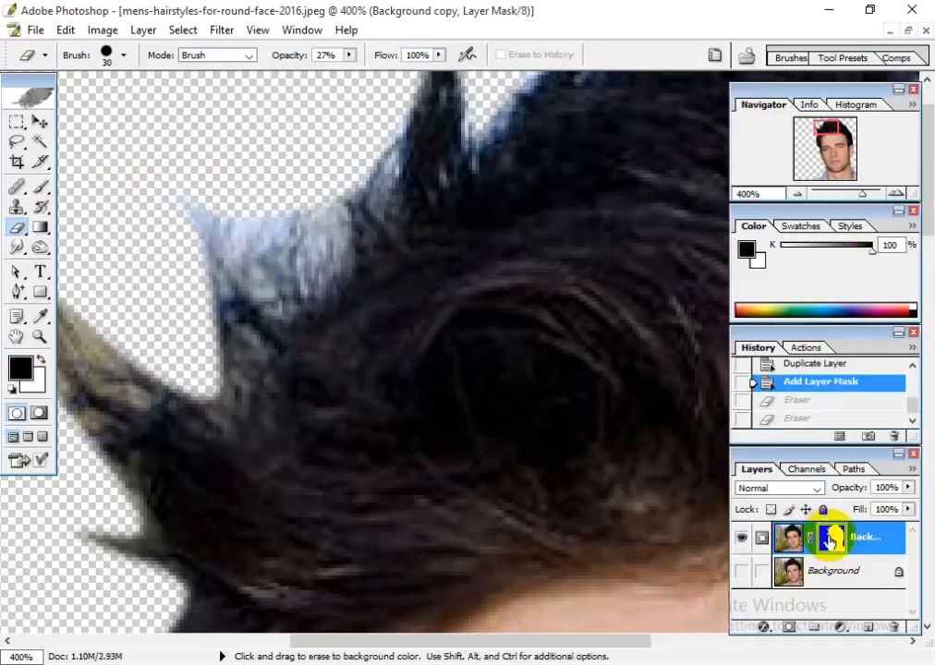
left_click(40, 186)
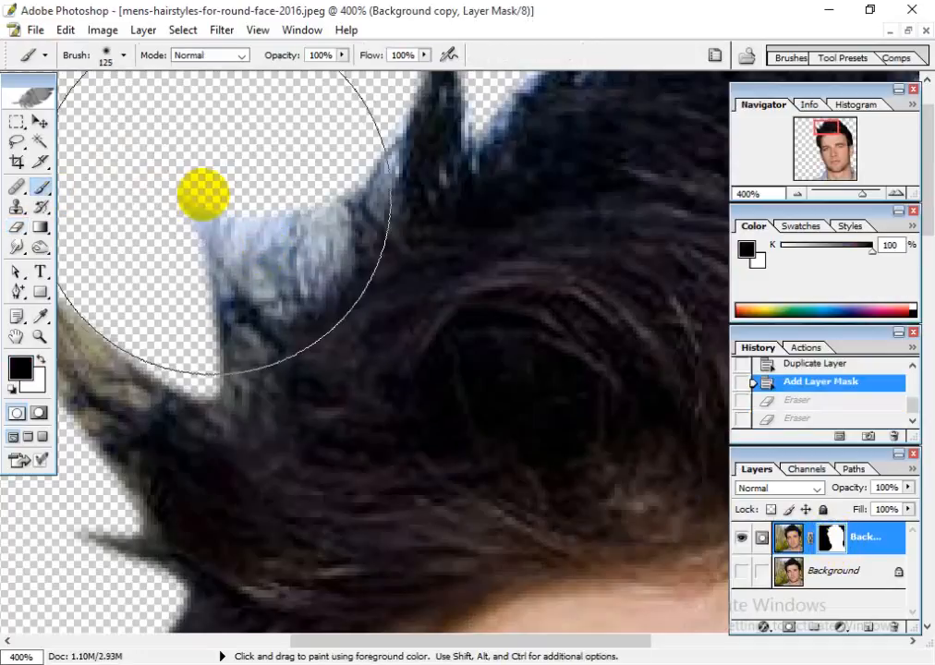
key("bracketleft")
key("bracketleft")
key("bracketleft")
key("bracketleft")
key("bracketleft")
key("bracketleft")
key("bracketleft")
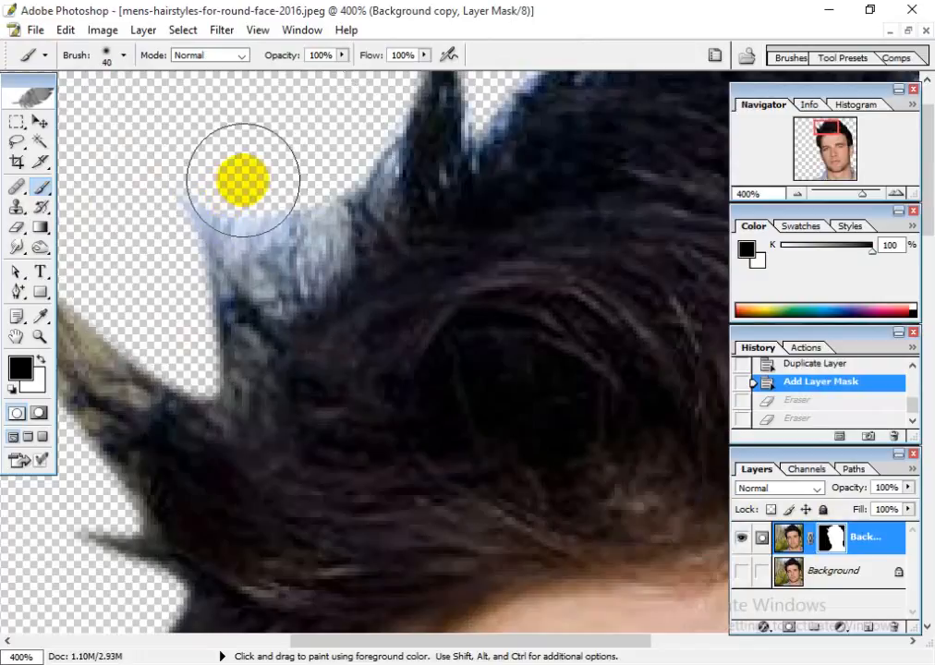
mouse_move(185, 189)
left_mouse_down()
mouse_move(258, 250)
mouse_move(268, 211)
mouse_move(299, 209)
mouse_move(308, 197)
mouse_move(314, 237)
mouse_move(257, 260)
mouse_move(258, 248)
mouse_move(217, 227)
mouse_move(237, 249)
mouse_move(318, 203)
mouse_move(381, 120)
mouse_move(277, 252)
left_mouse_up()
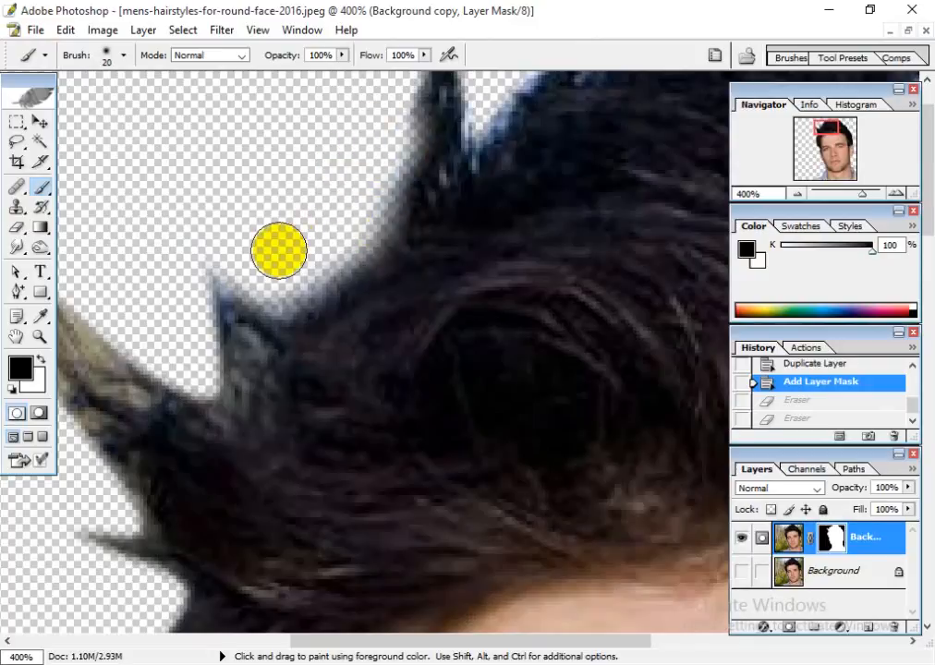
Step: Paint black on the mask along the tall hair spike and into the notch beside it to hide the blue fringe
key("space")
left_click_drag(396, 299, 349, 370)
mouse_move(418, 108)
left_mouse_down()
mouse_move(437, 185)
mouse_move(464, 121)
mouse_move(517, 97)
left_mouse_up()
Step: Paint black on the mask along the right slope of the hair to smooth its stepped outline
key("space")
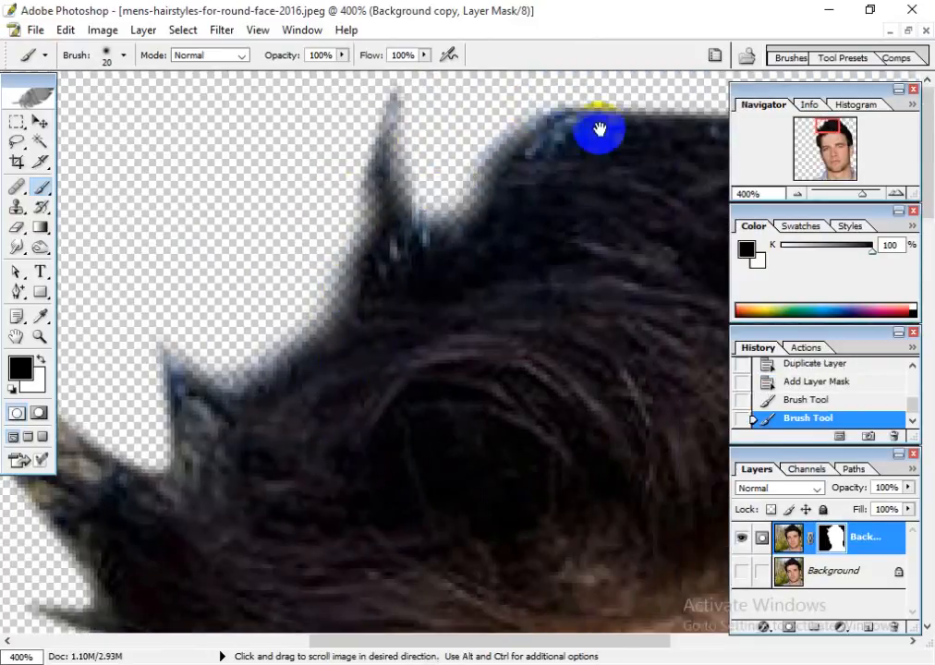
mouse_move(599, 131)
left_mouse_down()
mouse_move(436, 110)
mouse_move(549, 163)
mouse_move(299, 211)
left_mouse_up()
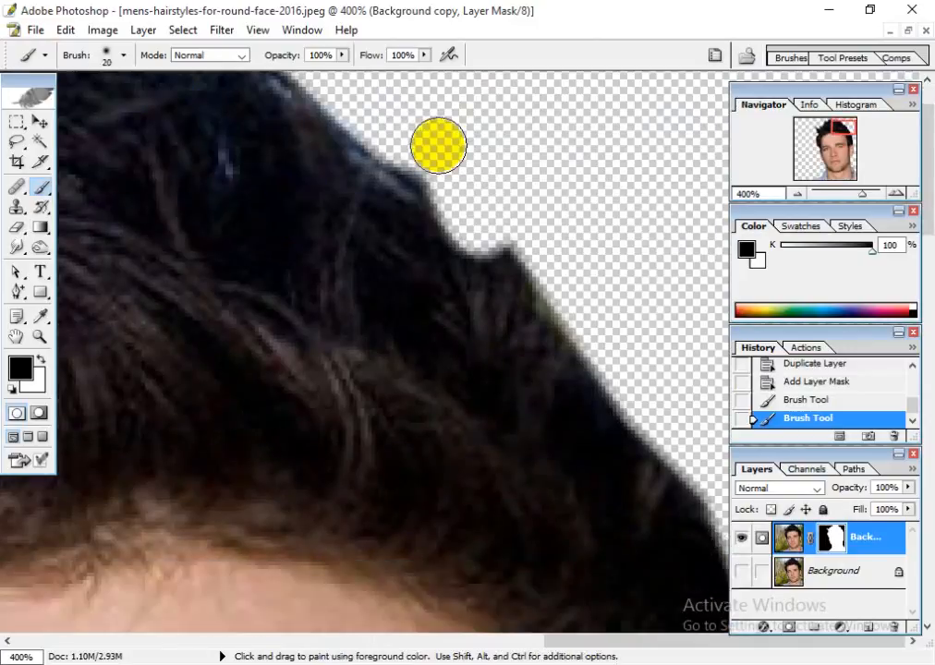
left_click(393, 141)
left_click_drag(481, 194, 612, 320)
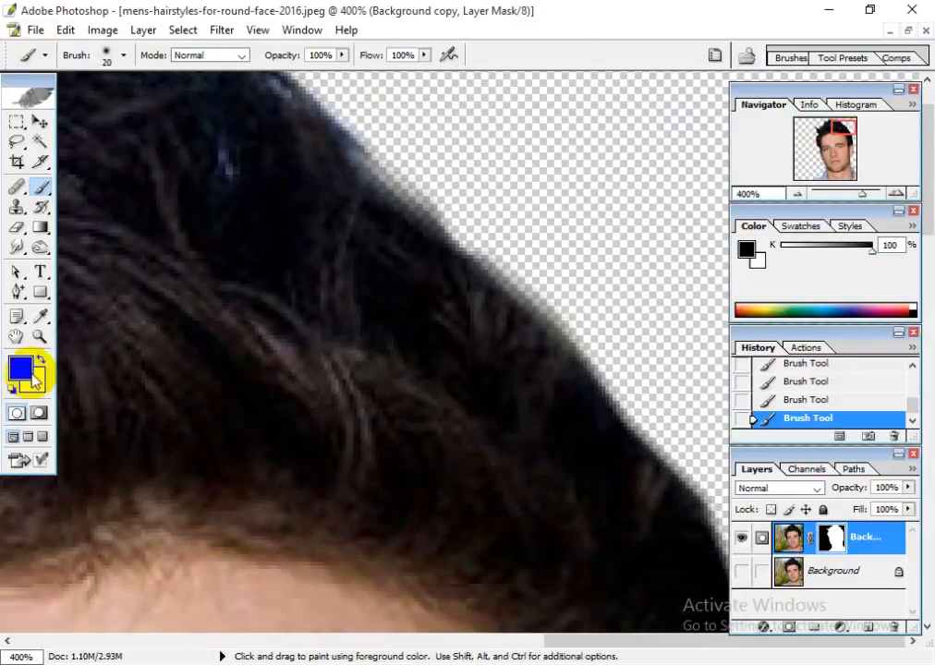
Step: Paint white on the mask along the crown and right slope of the hair to bring back the hidden image edge
left_click(41, 361)
mouse_move(480, 277)
left_mouse_down()
mouse_move(448, 158)
mouse_move(513, 268)
mouse_move(414, 175)
mouse_move(485, 246)
mouse_move(373, 167)
mouse_move(582, 328)
mouse_move(474, 240)
mouse_move(545, 292)
mouse_move(641, 408)
mouse_move(627, 401)
mouse_move(692, 454)
mouse_move(662, 458)
mouse_move(678, 517)
mouse_move(673, 476)
mouse_move(570, 336)
mouse_move(334, 119)
mouse_move(539, 373)
left_mouse_up()
key("space")
mouse_move(517, 205)
left_mouse_down()
mouse_move(351, 114)
mouse_move(392, 143)
mouse_move(292, 112)
mouse_move(267, 120)
mouse_move(335, 120)
mouse_move(196, 109)
mouse_move(152, 116)
mouse_move(199, 119)
mouse_move(138, 118)
mouse_move(244, 108)
mouse_move(204, 114)
left_mouse_up()
key("space")
left_click_drag(578, 347, 438, 378)
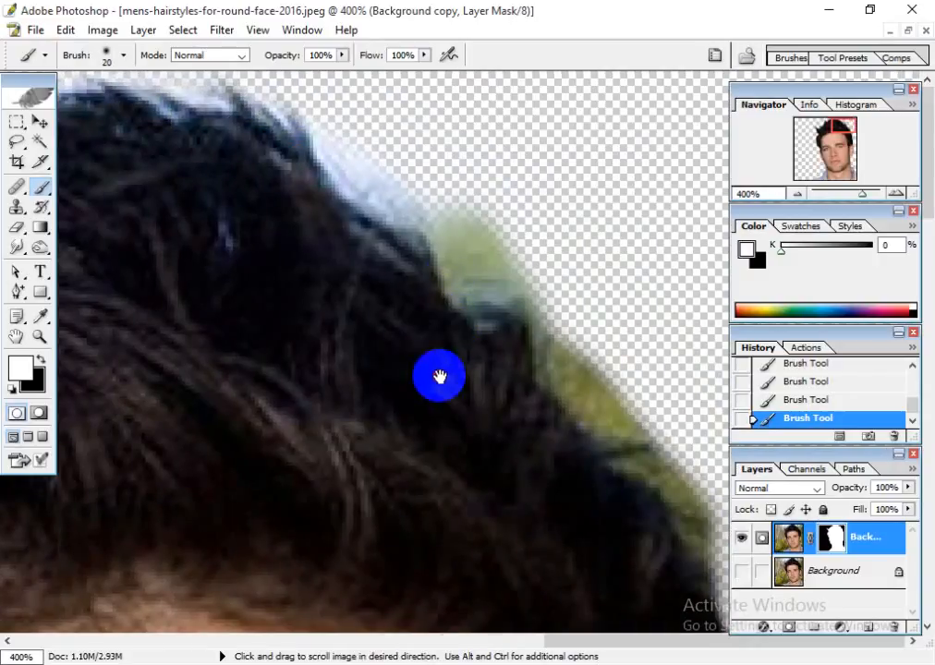
Step: Paint black on the mask to hide the revealed background along the hair's right slope and the top of the crown
left_click(40, 359)
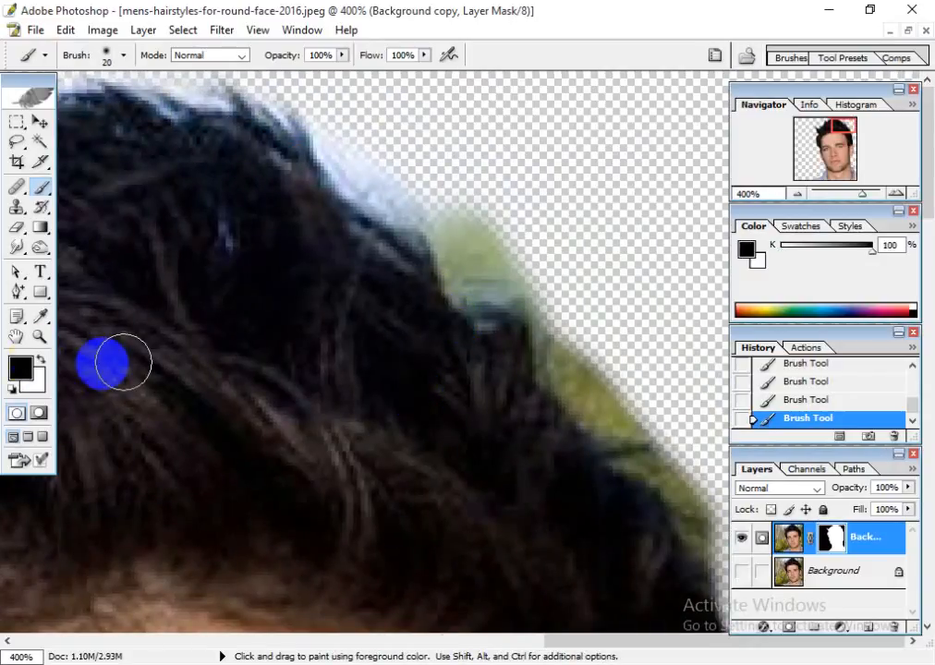
mouse_move(467, 221)
left_mouse_down()
mouse_move(474, 271)
mouse_move(543, 283)
mouse_move(553, 317)
mouse_move(636, 423)
mouse_move(691, 460)
mouse_move(691, 488)
mouse_move(714, 530)
mouse_move(669, 445)
mouse_move(632, 400)
left_mouse_up()
key("space")
mouse_move(451, 199)
left_mouse_down()
mouse_move(508, 296)
mouse_move(494, 235)
mouse_move(354, 84)
mouse_move(363, 114)
mouse_move(470, 196)
mouse_move(402, 163)
mouse_move(418, 165)
mouse_move(416, 178)
mouse_move(541, 297)
left_mouse_up()
key("space")
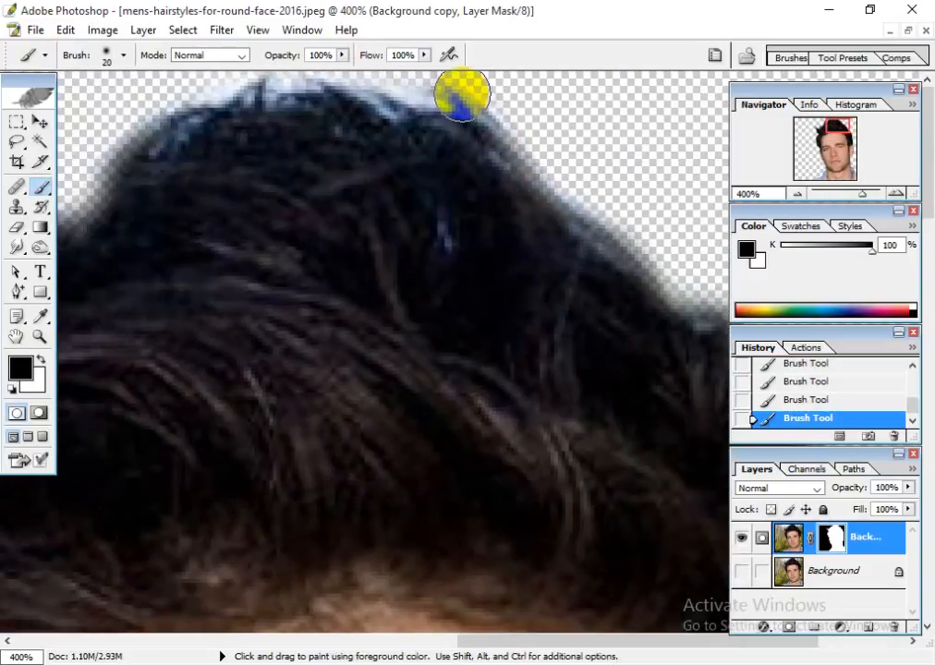
mouse_move(462, 93)
left_mouse_down()
mouse_move(291, 72)
mouse_move(156, 100)
left_mouse_up()
Step: Refine the notch between the tall hair spike and the crown with black on the mask, using a 10 px brush
key("space")
left_click_drag(163, 162, 281, 157)
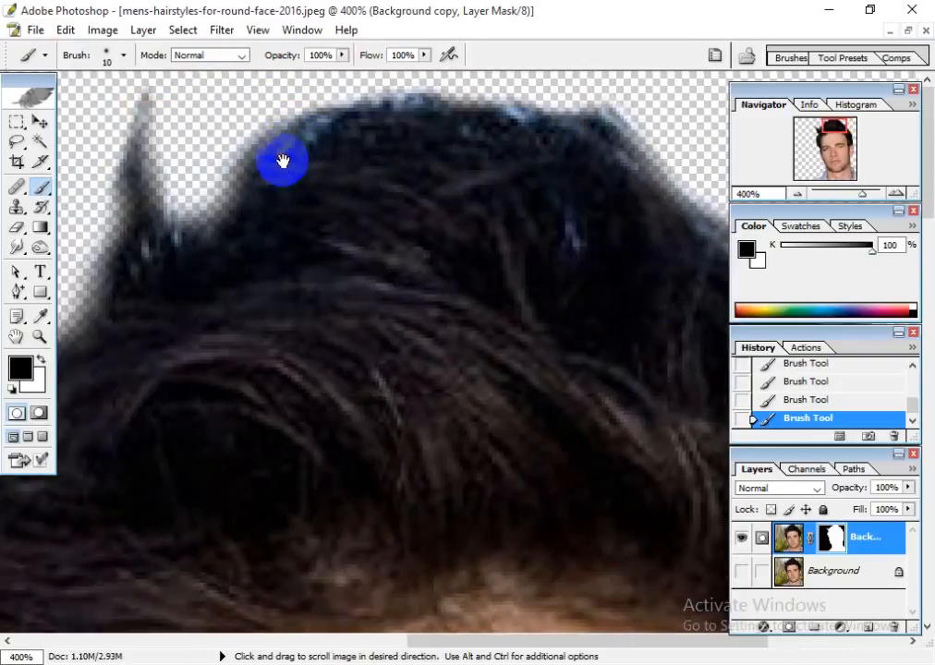
mouse_move(282, 116)
left_mouse_down()
mouse_move(183, 195)
mouse_move(157, 132)
left_mouse_up()
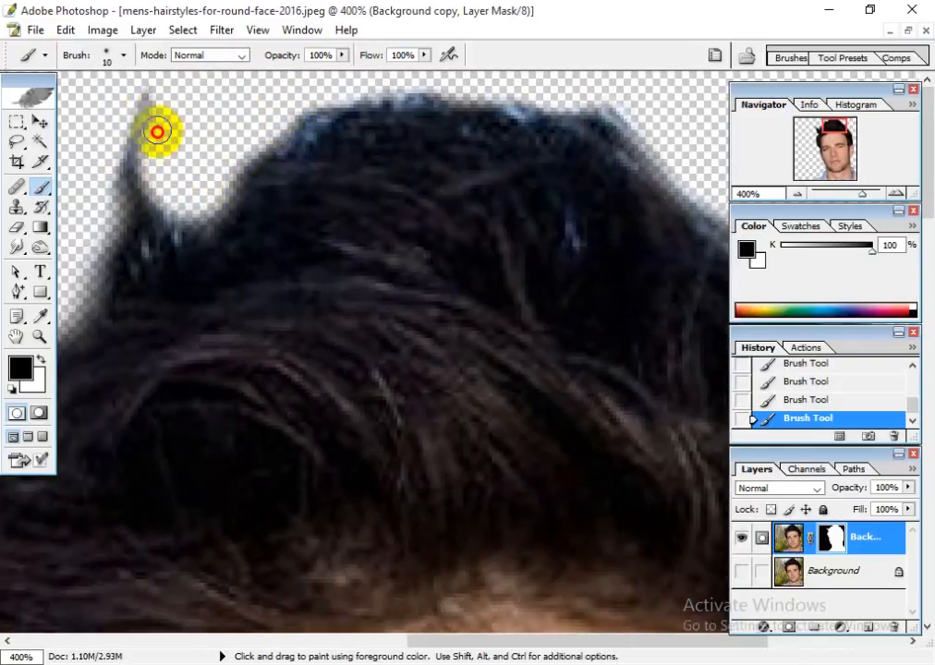
Step: Paint white on the mask inside the notch beside the tall hair spike to reveal the original image there
left_click(42, 362)
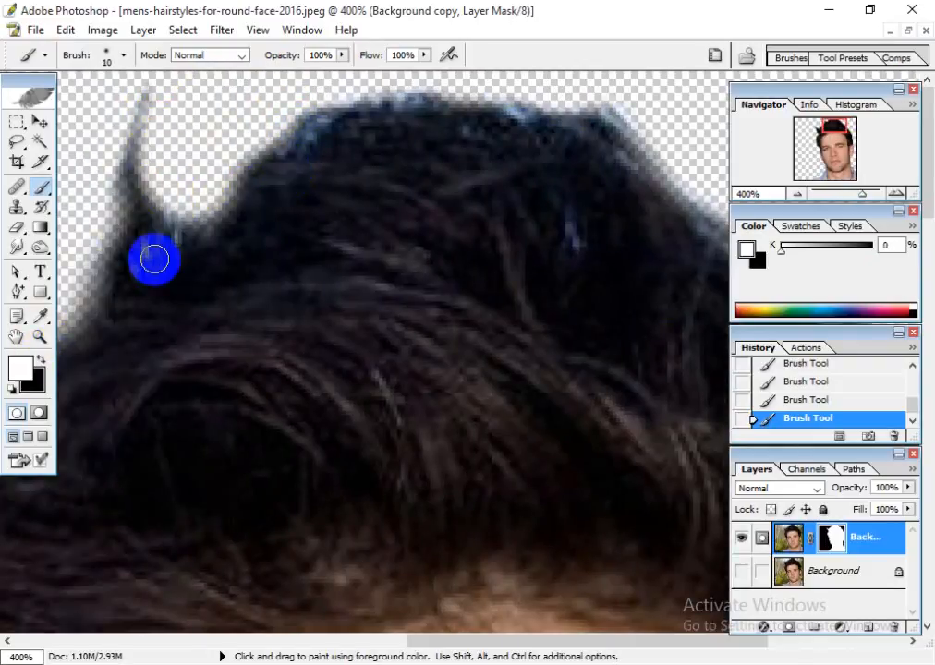
mouse_move(152, 217)
left_mouse_down()
mouse_move(192, 119)
mouse_move(212, 143)
mouse_move(167, 235)
mouse_move(211, 219)
mouse_move(203, 184)
left_mouse_up()
left_click_drag(208, 136, 83, 270)
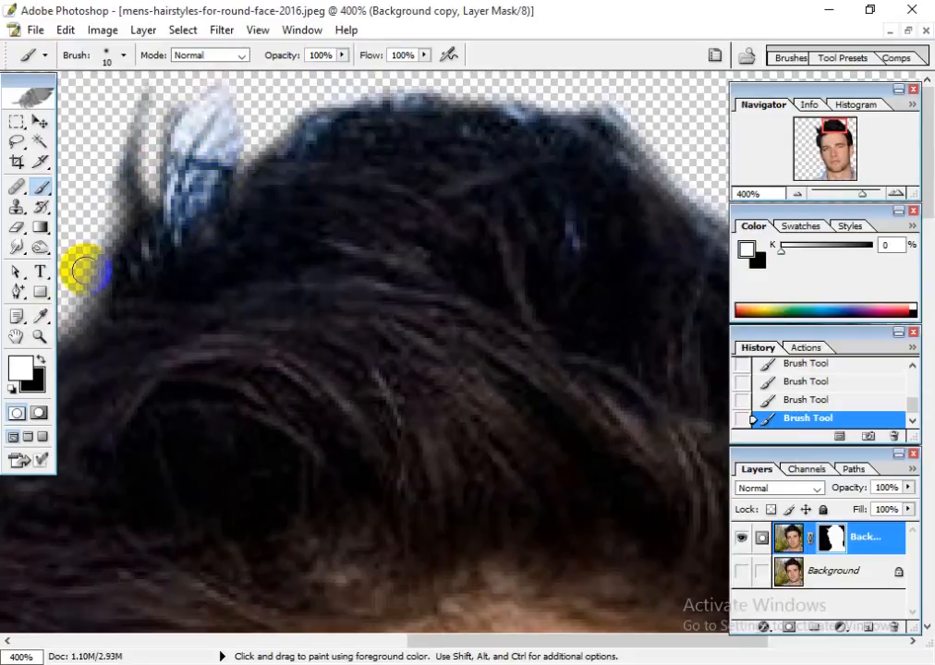
Step: Paint black on the mask over the revealed sky in the notch beside the tall hair spike
left_click(42, 361)
mouse_move(173, 146)
left_mouse_down()
mouse_move(222, 111)
mouse_move(179, 194)
mouse_move(236, 106)
mouse_move(176, 202)
mouse_move(175, 118)
left_mouse_up()
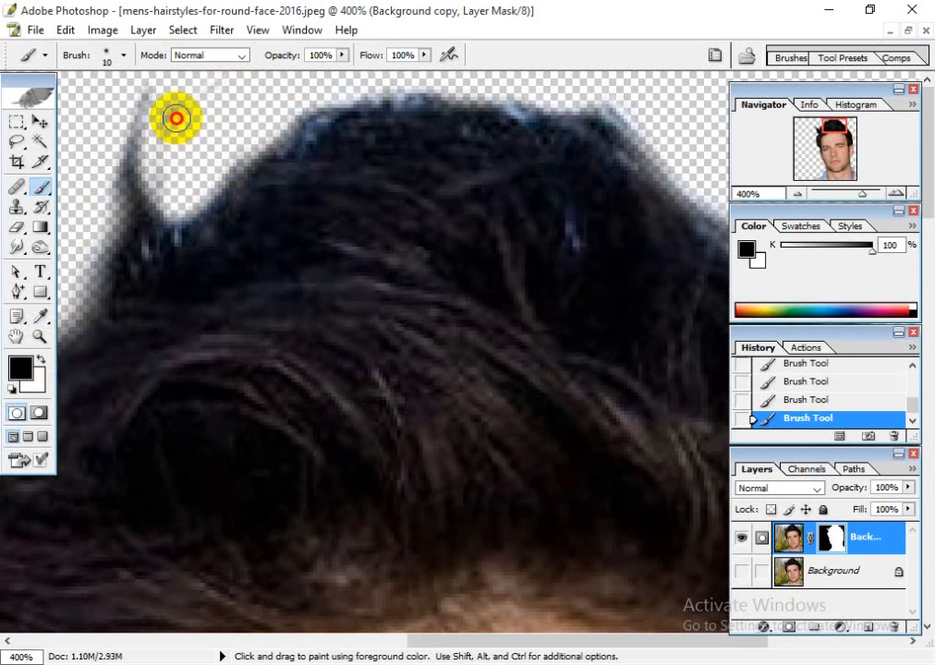
Step: Inspect the masked edges from the hair down to the neck, and view the whole cutout
key("space")
left_click_drag(531, 209, 182, 217)
left_click_drag(465, 297, 469, 219)
mouse_move(496, 378)
left_mouse_down()
mouse_move(498, 263)
mouse_move(503, 313)
mouse_move(475, 273)
mouse_move(349, 322)
mouse_move(325, 300)
mouse_move(282, 131)
mouse_move(508, 474)
mouse_move(329, 412)
mouse_move(174, 425)
left_mouse_up()
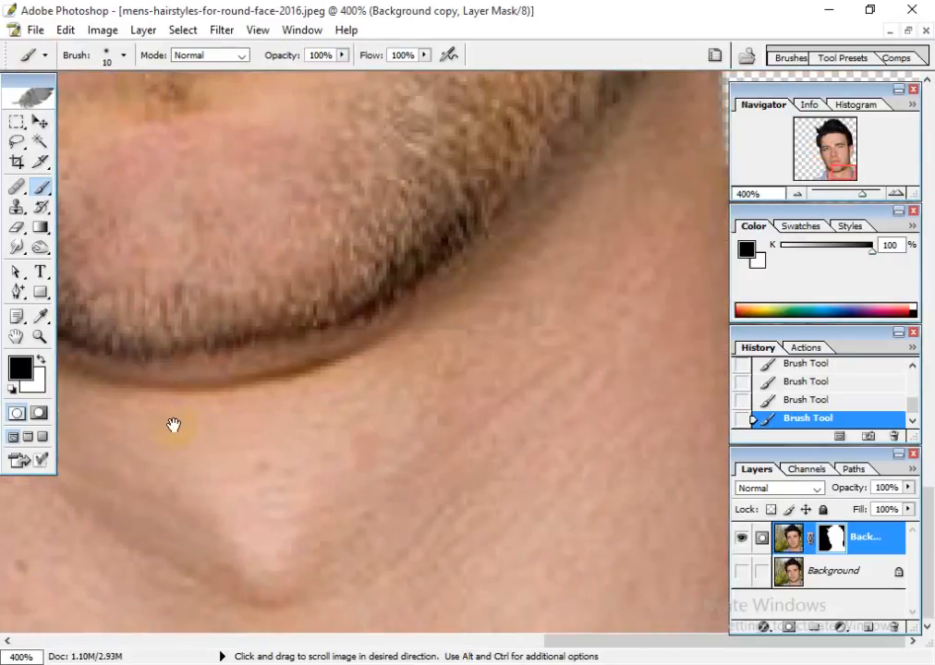
key("ctrl+0")
key("ctrl+minus")
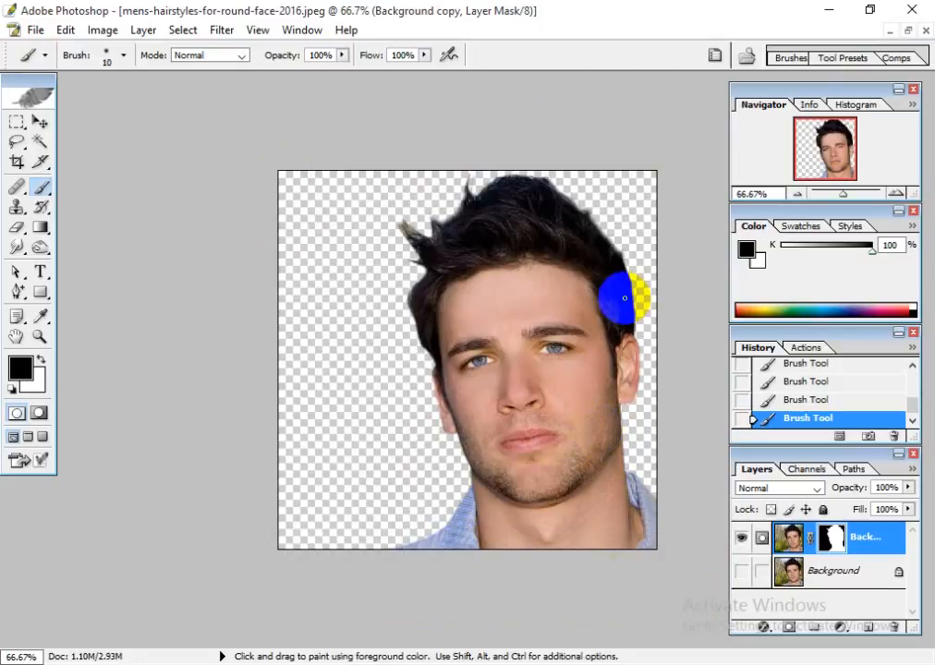
Step: Restore the portrait's document window, bring up the Open dialog and go to the Desktop folder
left_click(907, 31)
double_click(610, 199)
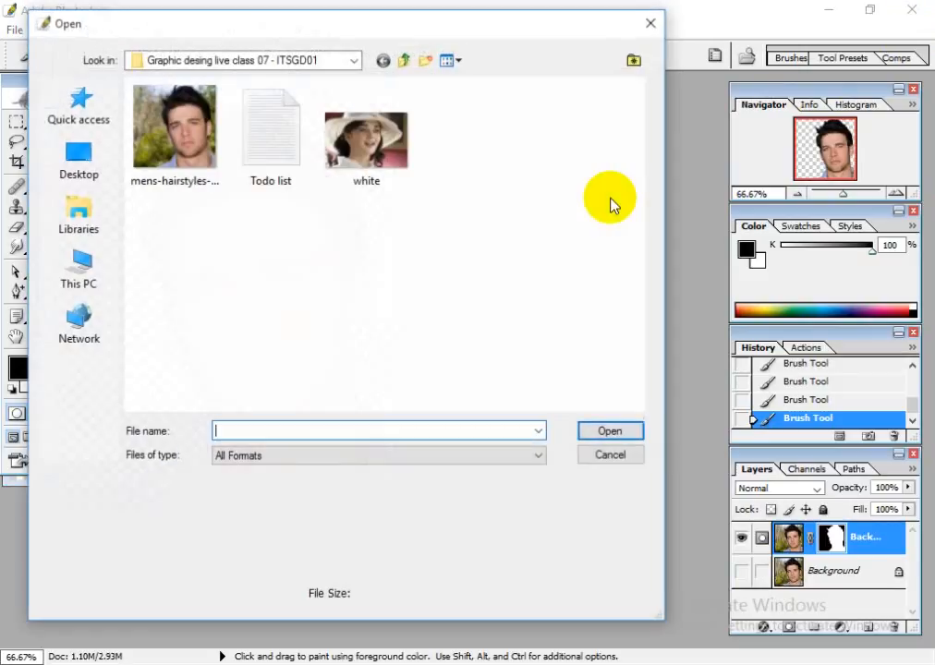
right_click(422, 268)
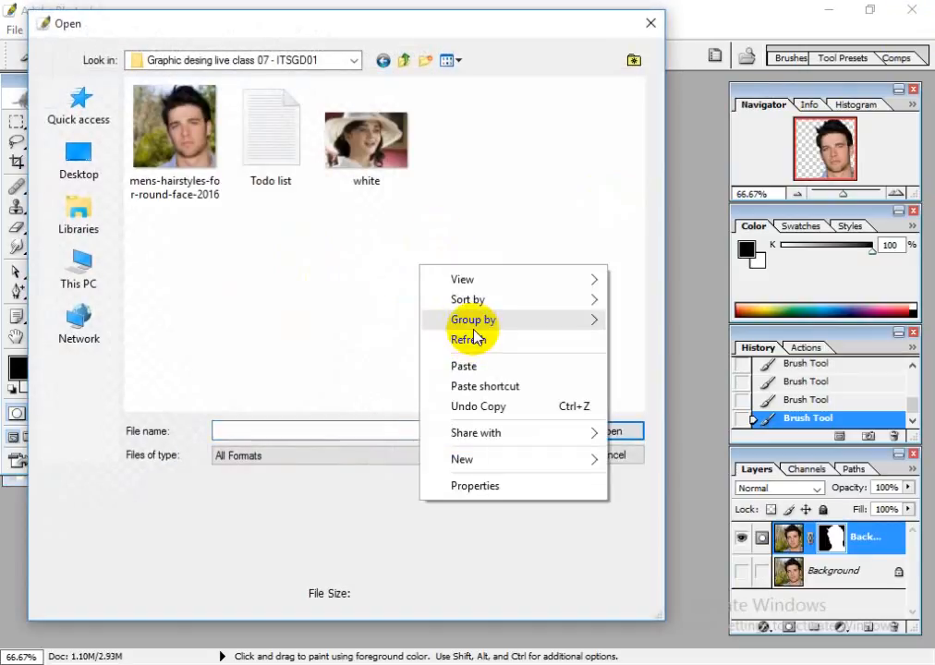
left_click(462, 339)
left_click(404, 61)
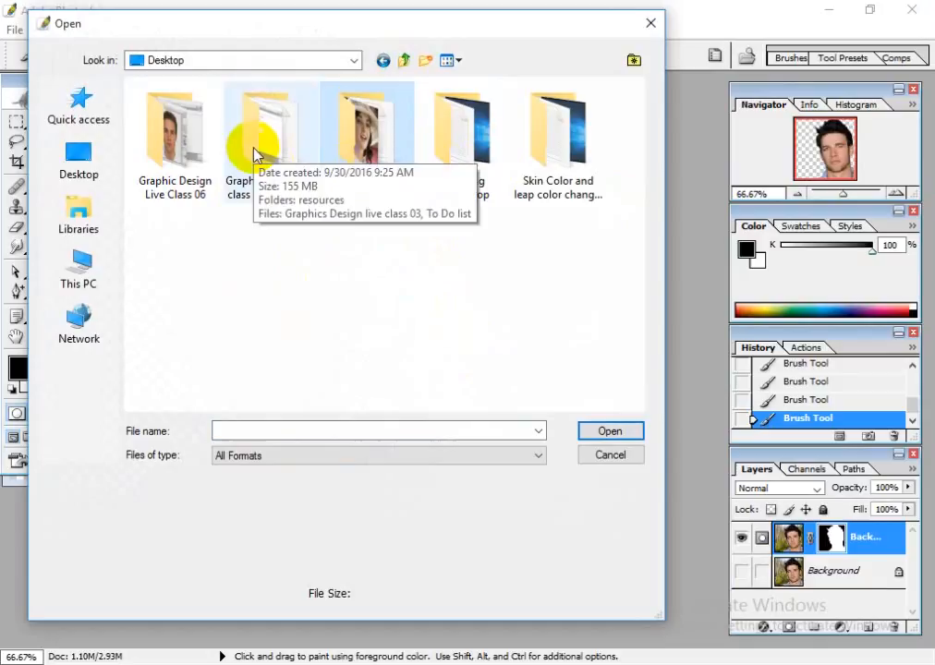
Step: Look through the Graphic Design Live Class 06 and class 07 folders for a suitable background image
double_click(176, 167)
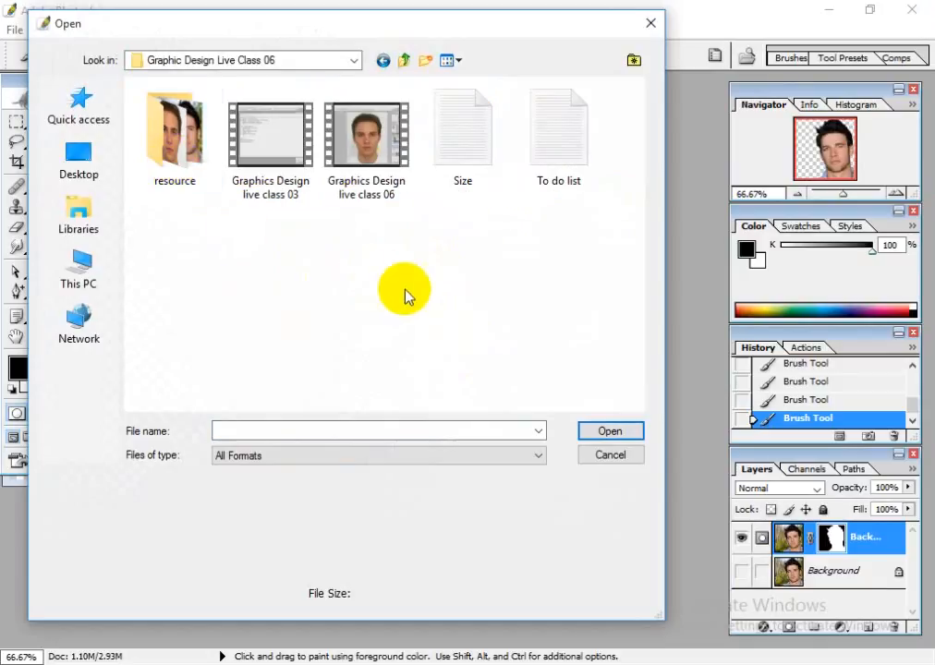
double_click(184, 171)
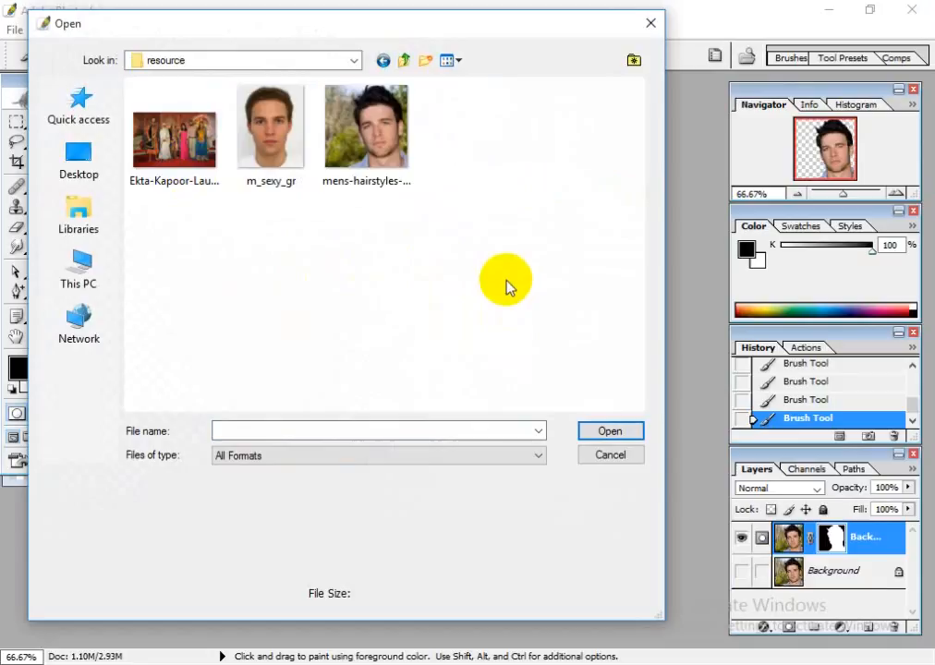
left_click(345, 167)
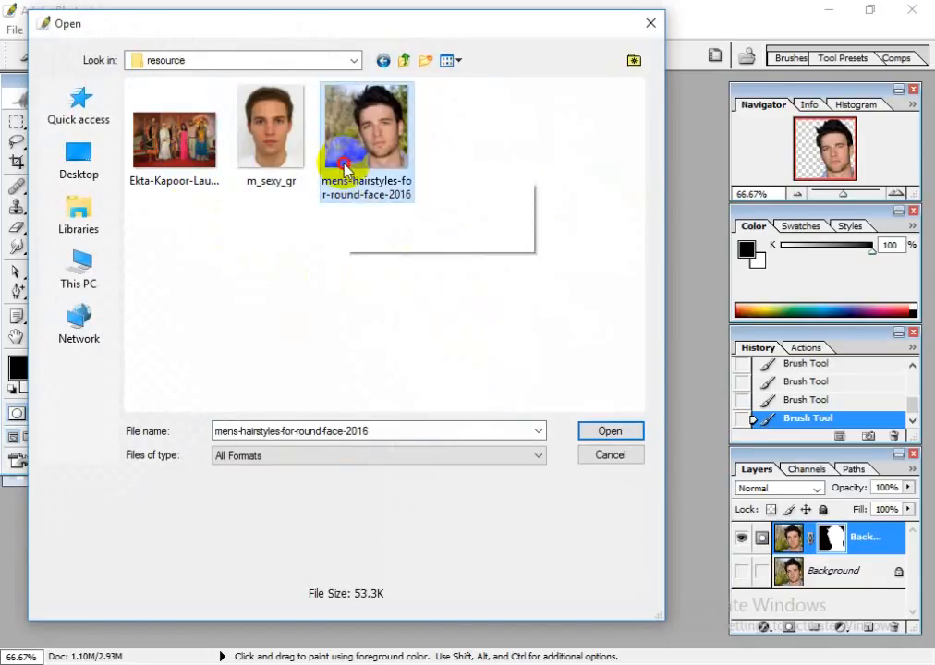
left_click(404, 60)
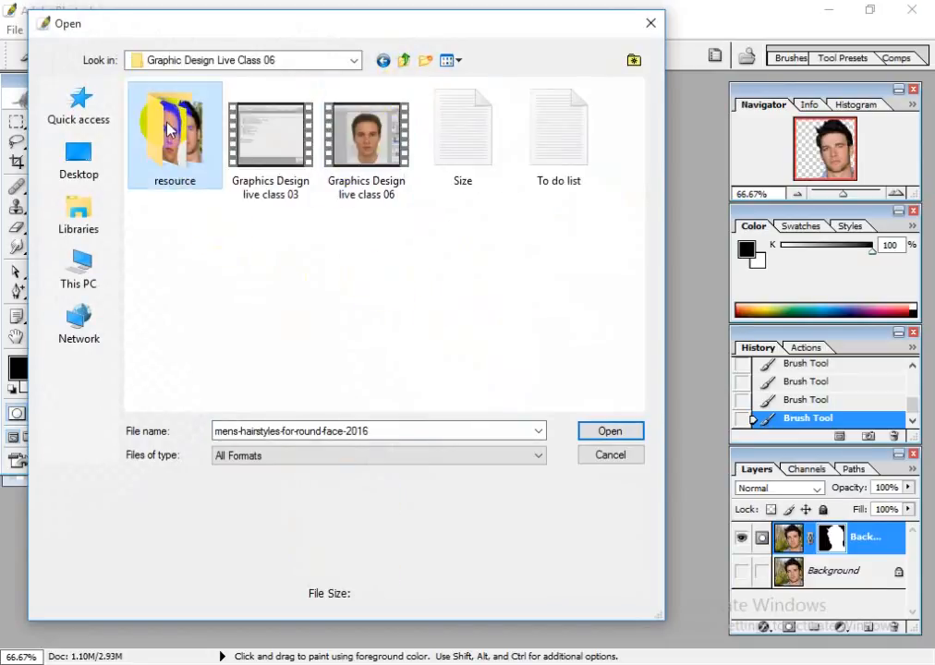
double_click(170, 130)
left_click(410, 64)
left_click(411, 64)
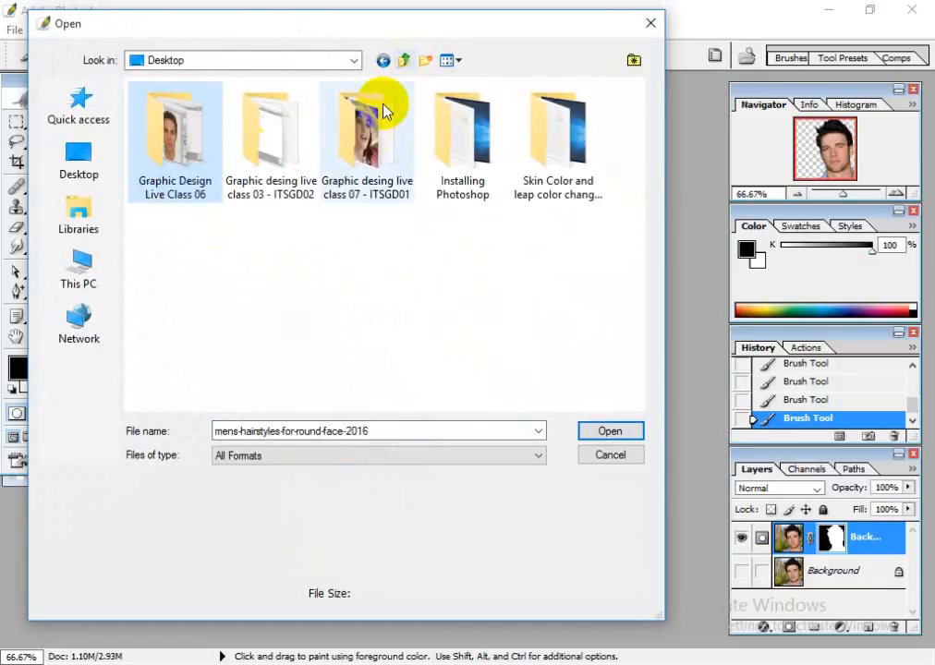
double_click(386, 111)
left_click(404, 60)
Step: Open the skin image from the Resources folder inside Installing Photoshop
double_click(475, 175)
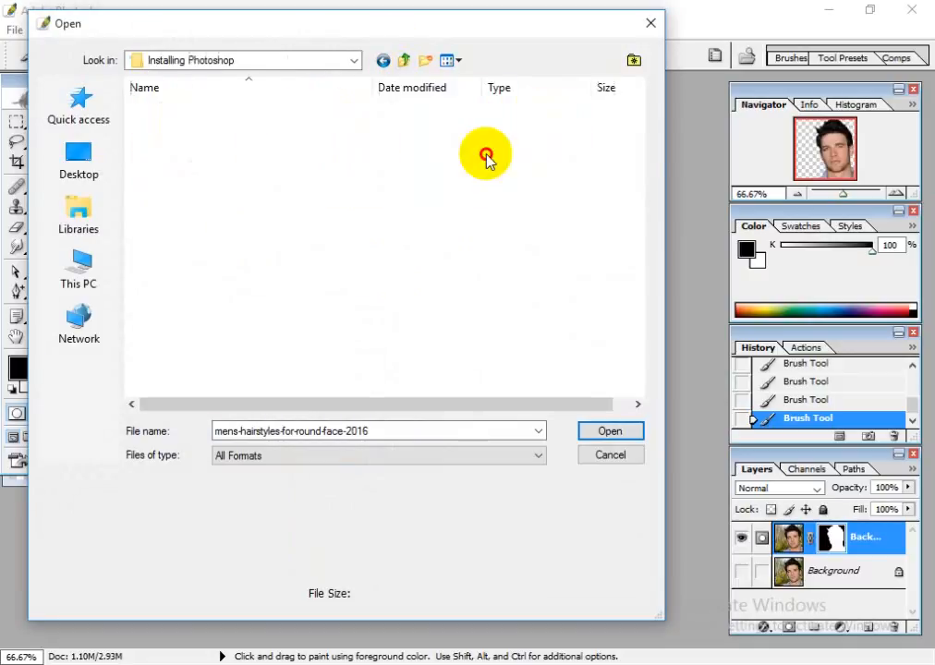
double_click(243, 143)
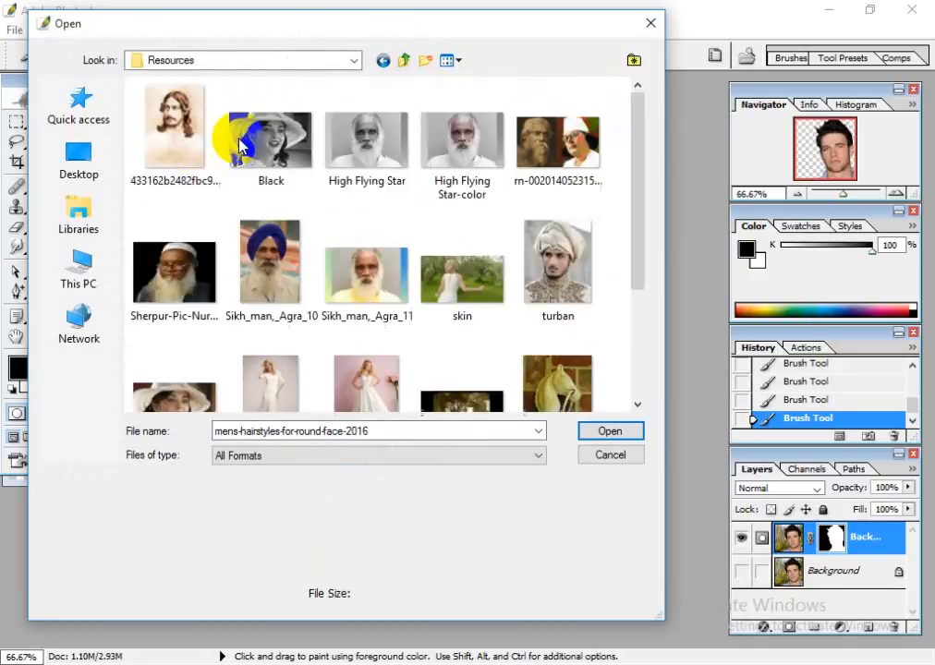
scroll(427, 267, "down", 3)
scroll(474, 317, "up", 3)
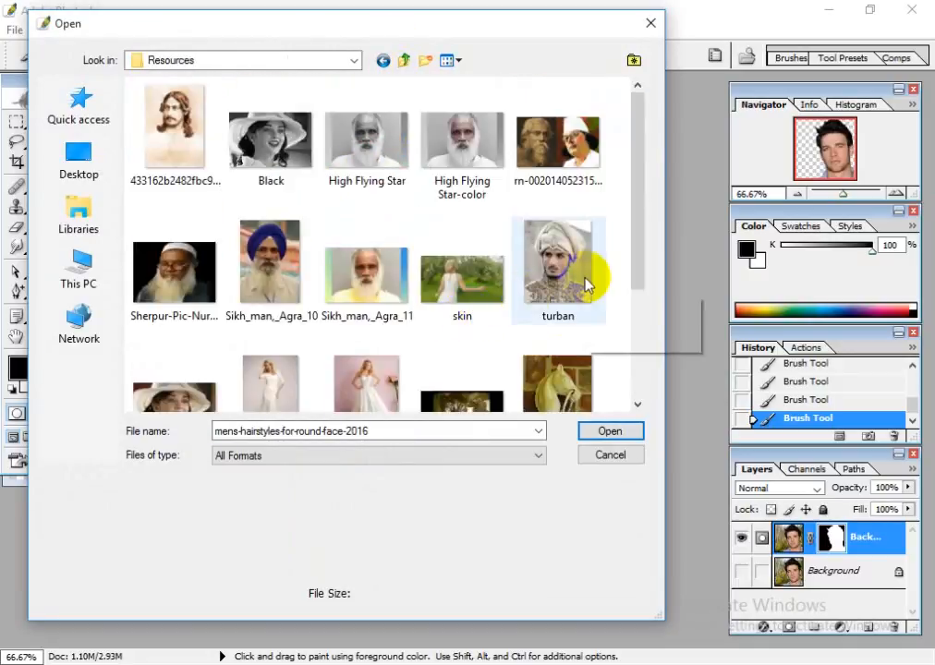
scroll(434, 335, "down", 3)
scroll(516, 351, "up", 3)
left_click(471, 282)
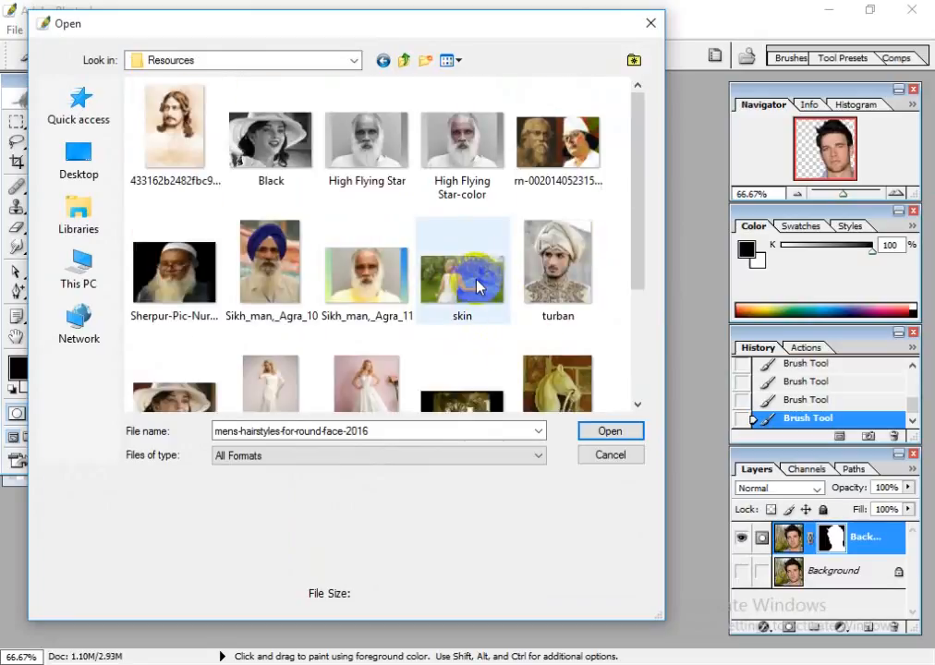
left_click(635, 437)
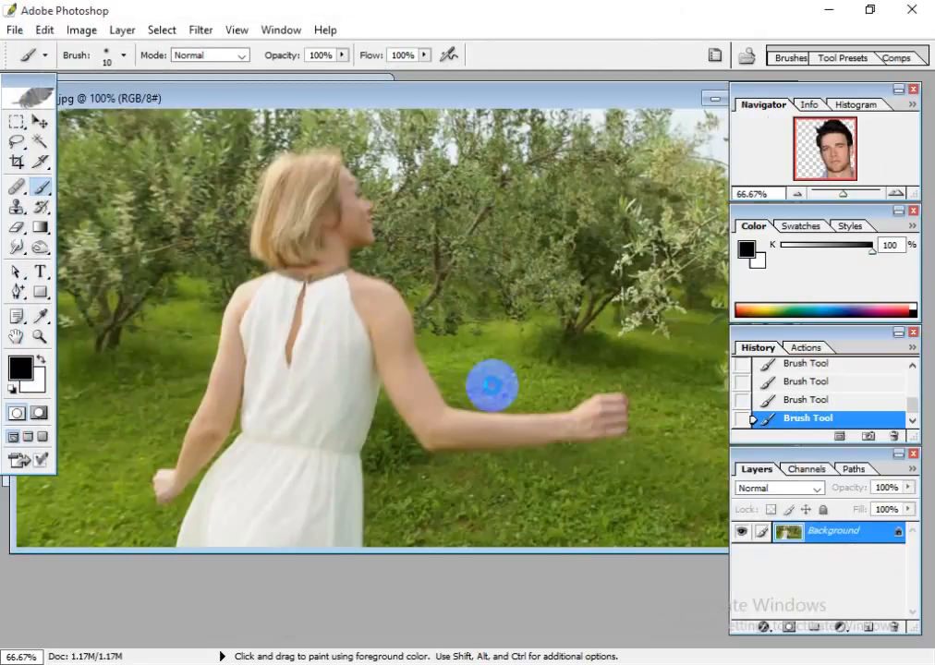
Step: Select a rectangular area of trees and grass beside the woman with the Rectangular Marquee and copy it
left_click_drag(521, 97, 361, 88)
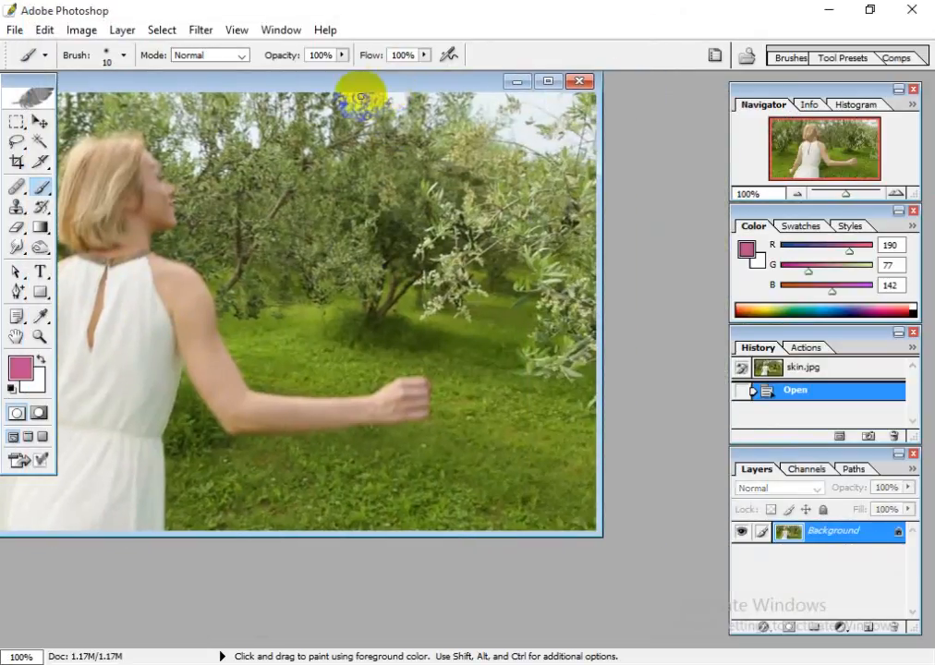
left_click(16, 122)
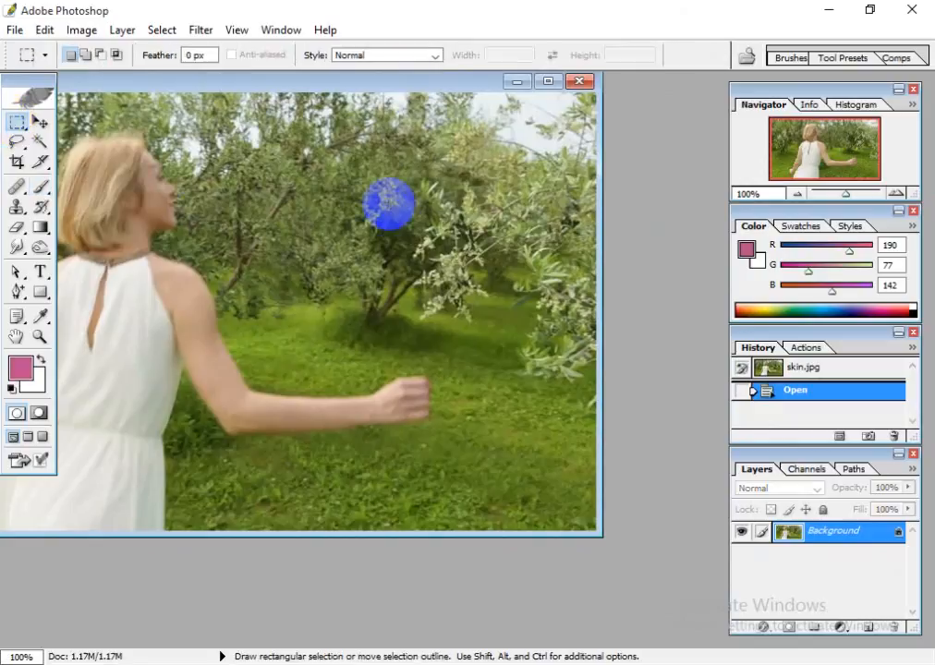
left_click_drag(291, 136, 588, 367)
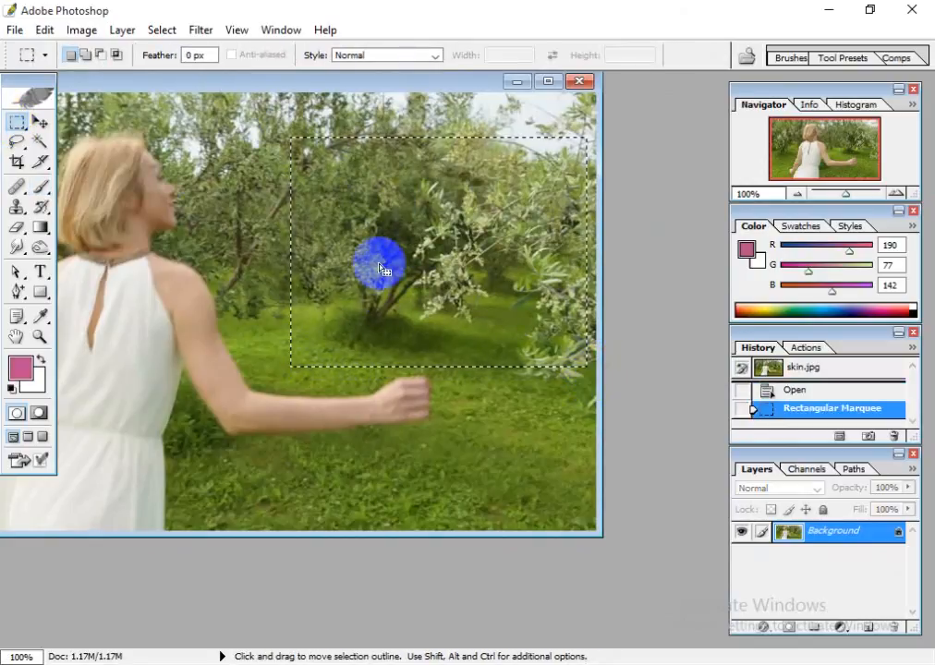
left_click(46, 30)
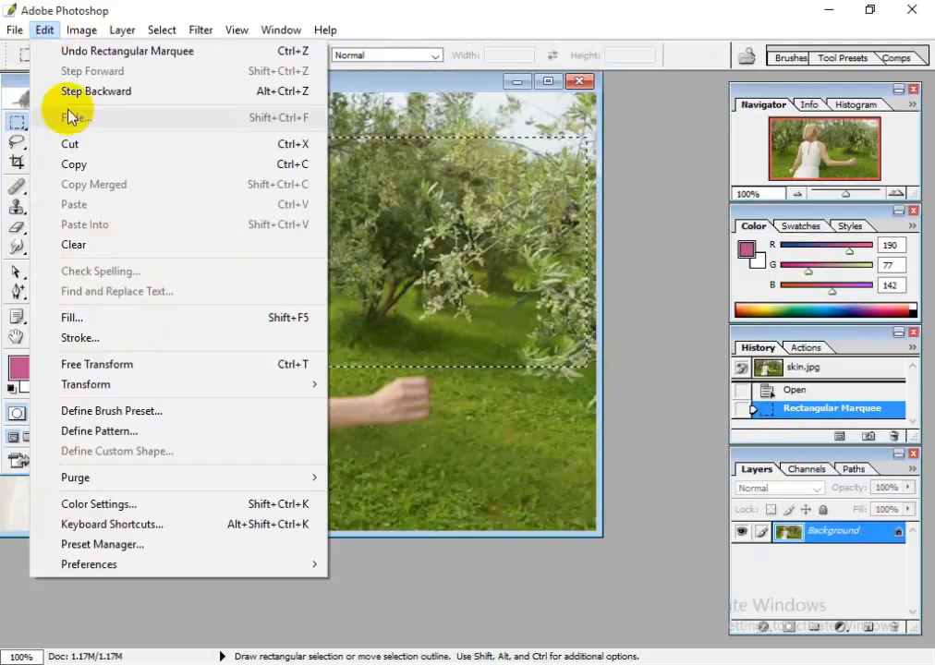
left_click(83, 166)
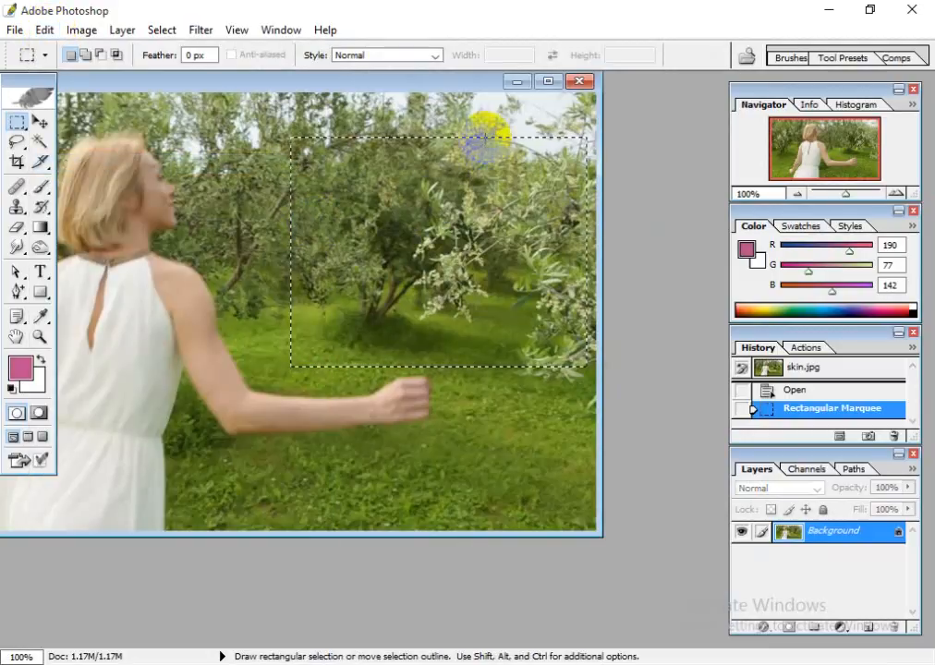
Step: Minimize the skin image and paste the copied foliage onto a new layer beneath the masked Background copy in the portrait
left_click(516, 81)
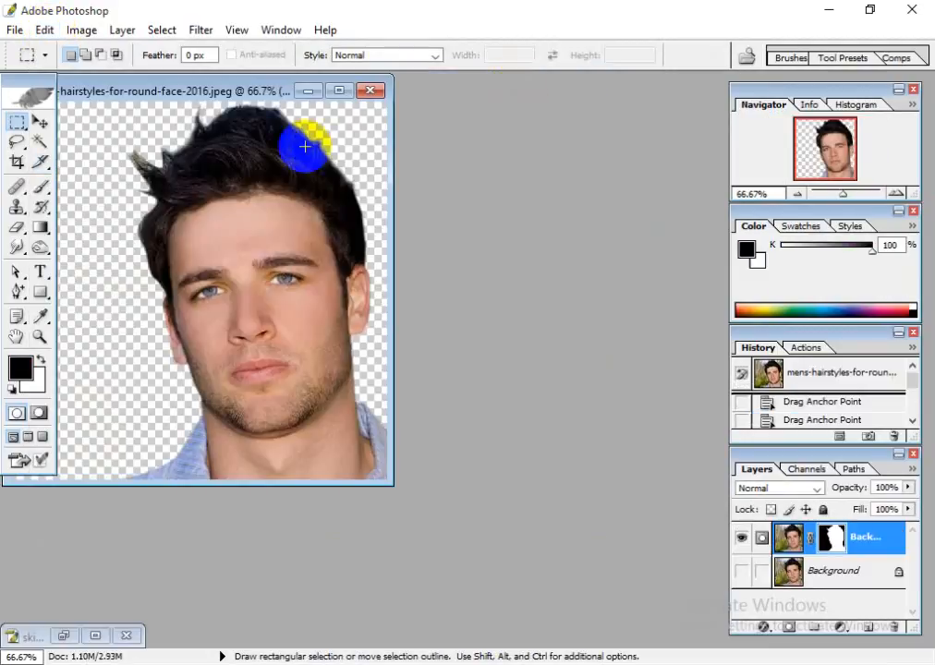
left_click(338, 90)
left_click(836, 538)
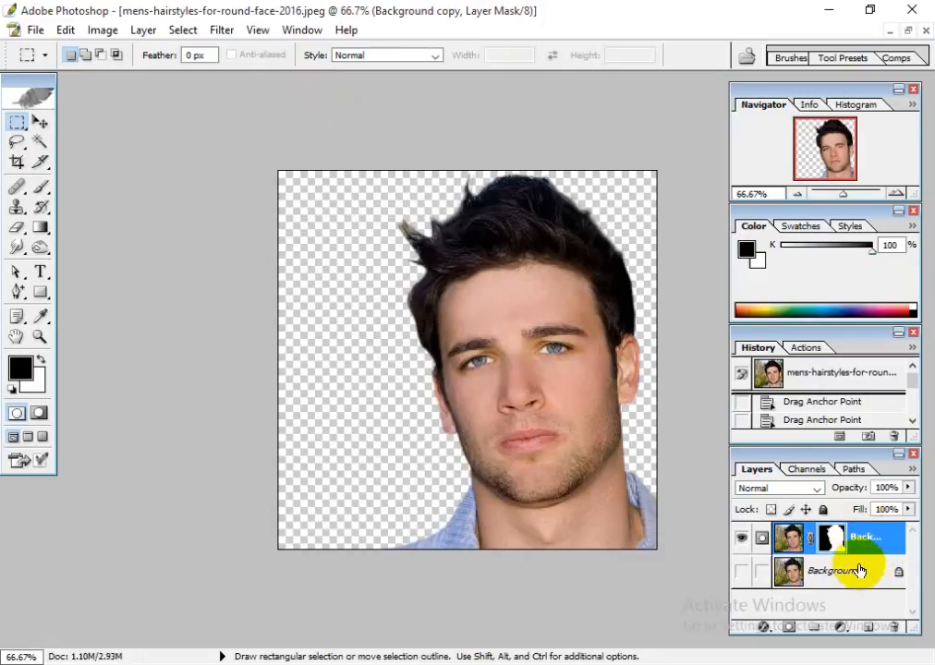
key("ctrl")
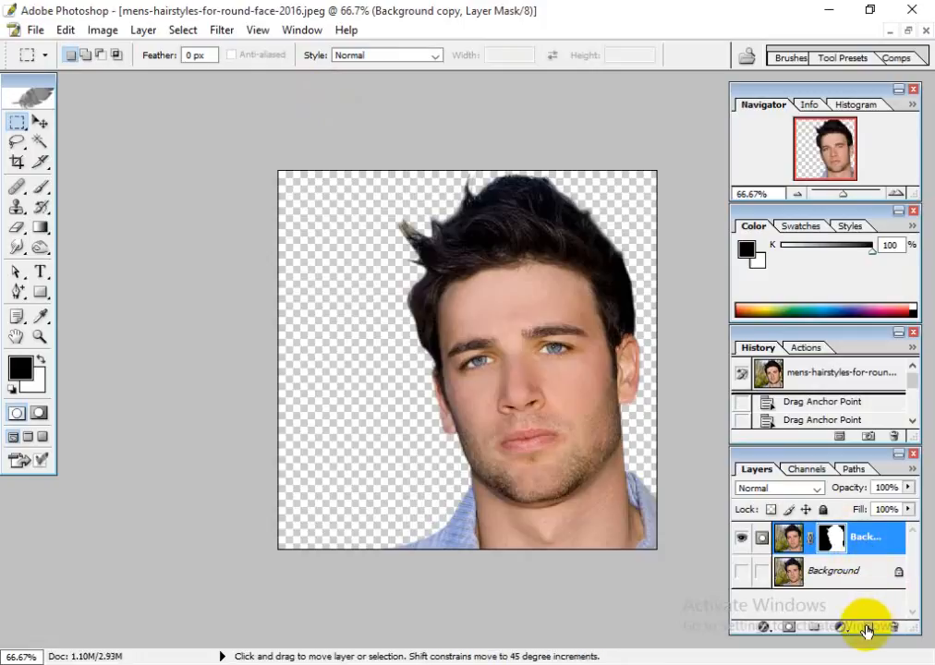
left_click(866, 629)
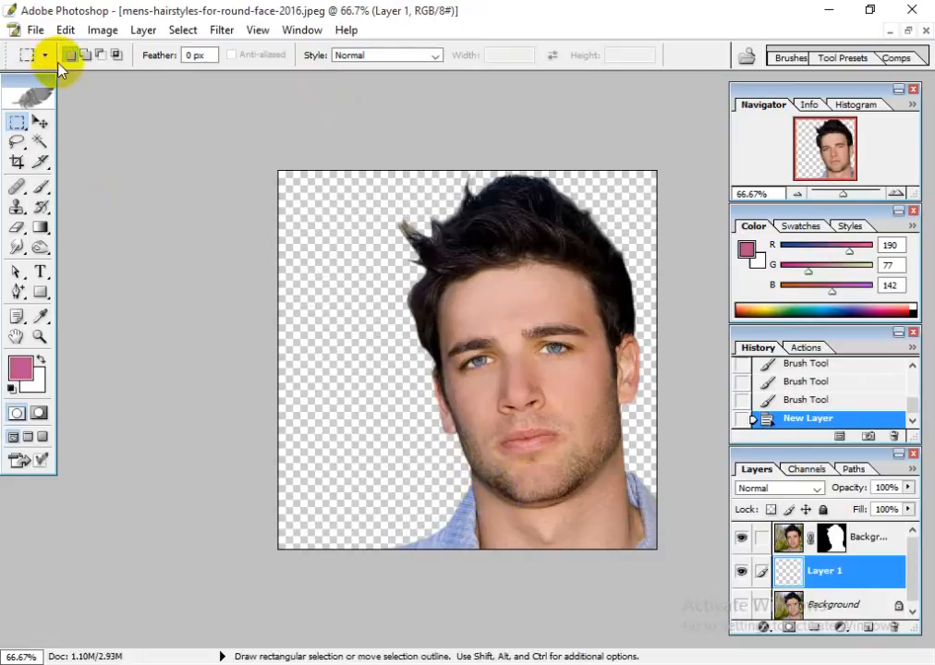
left_click(65, 30)
left_click(102, 202)
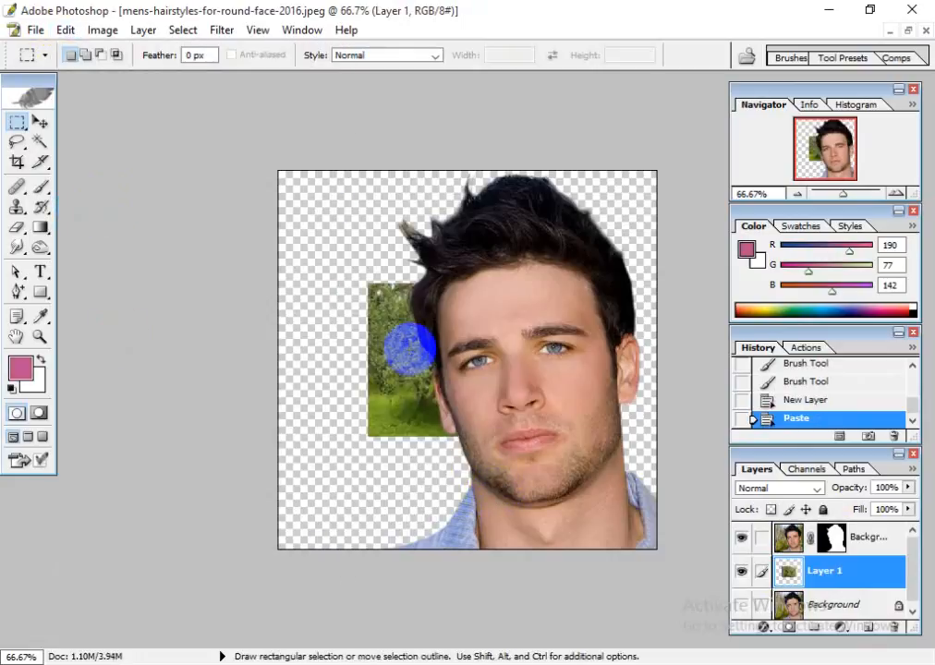
Step: Scale the pasted foliage proportionally to 269.6% with Free Transform so it covers the whole canvas
left_click(40, 121)
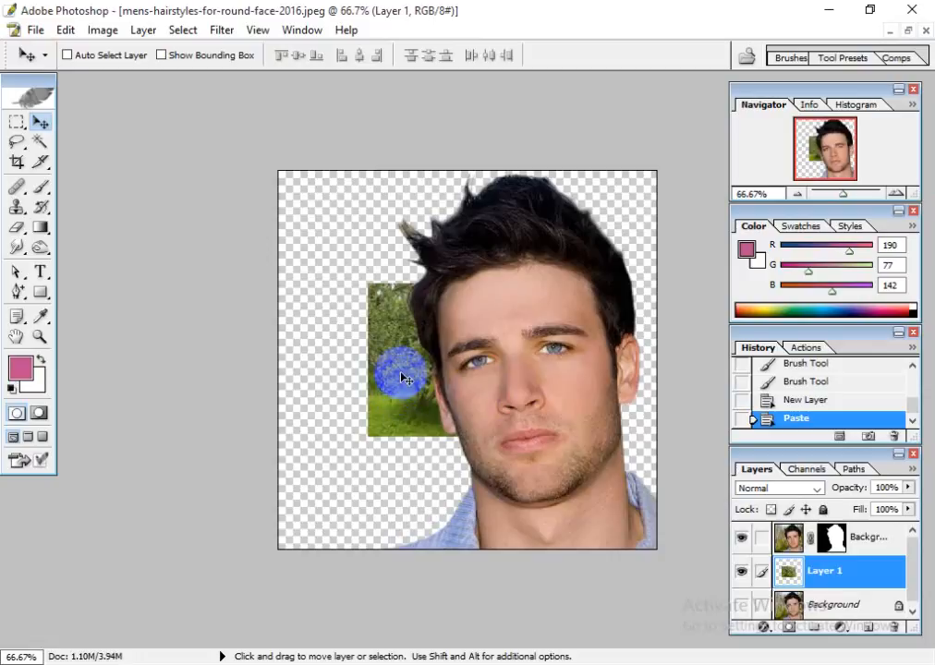
left_click(67, 31)
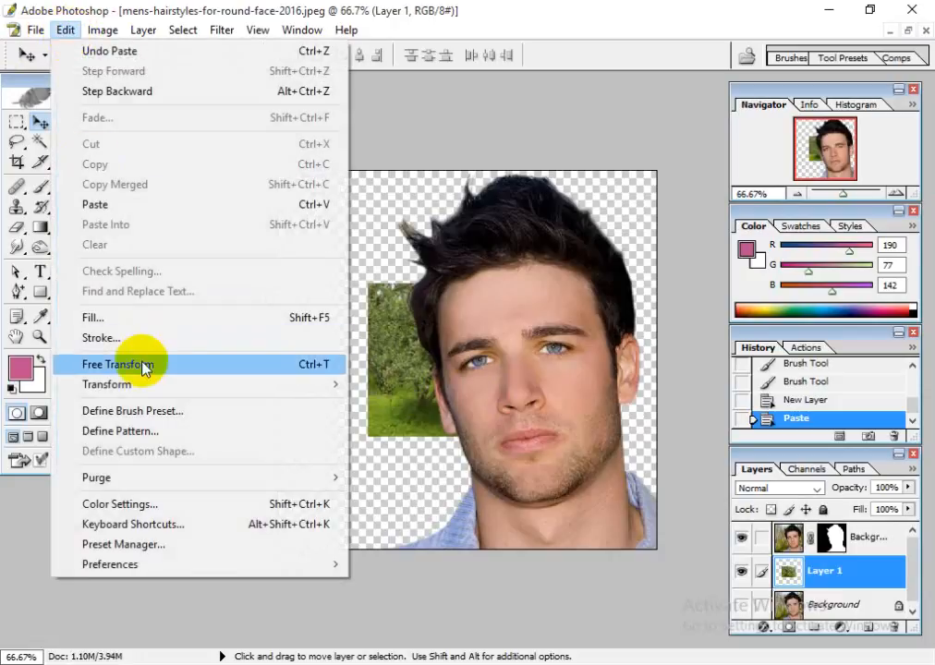
left_click(171, 366)
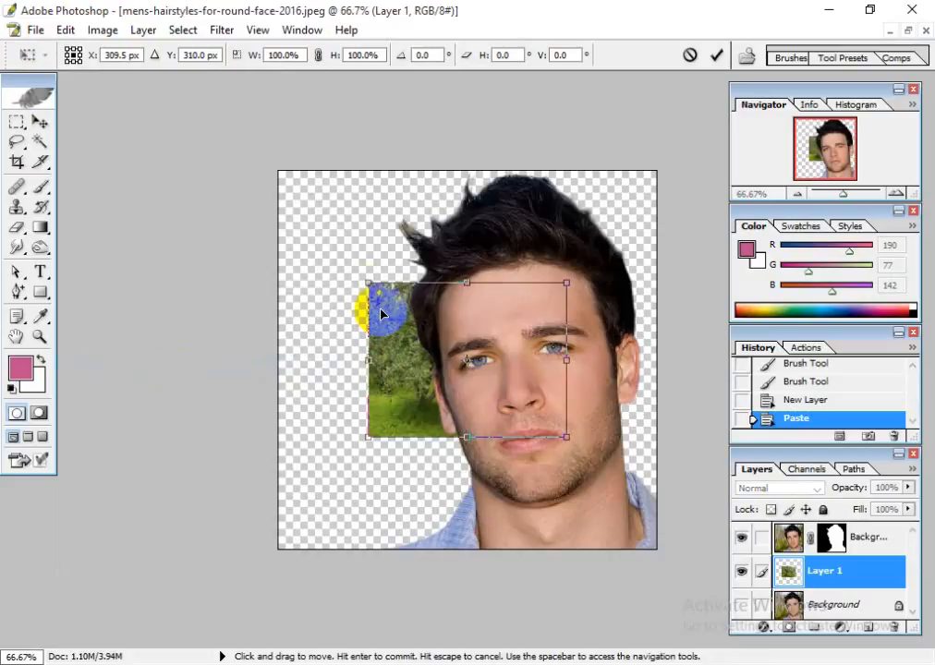
left_click_drag(367, 281, 240, 103)
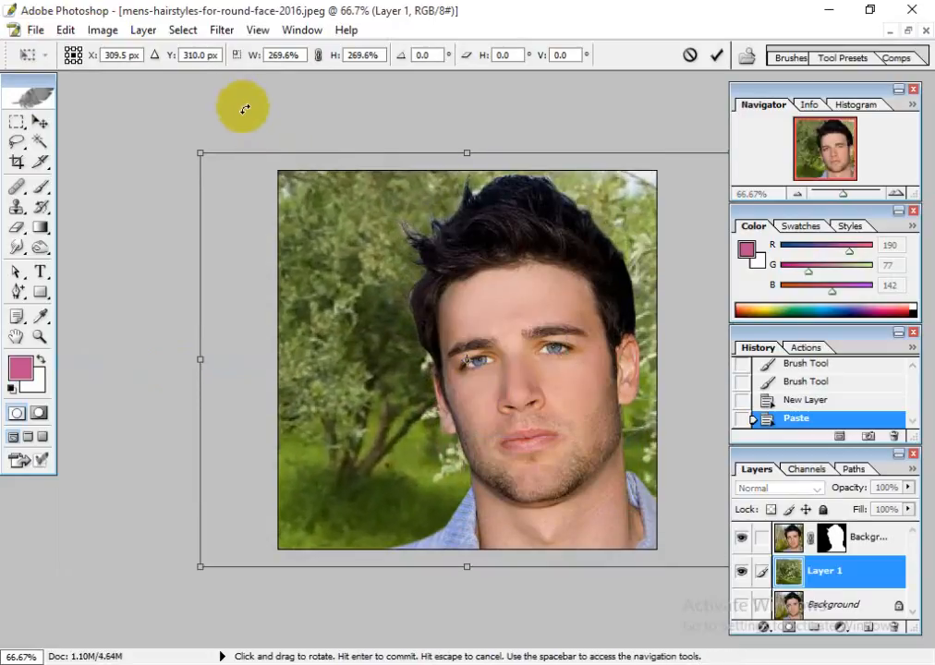
left_click(717, 57)
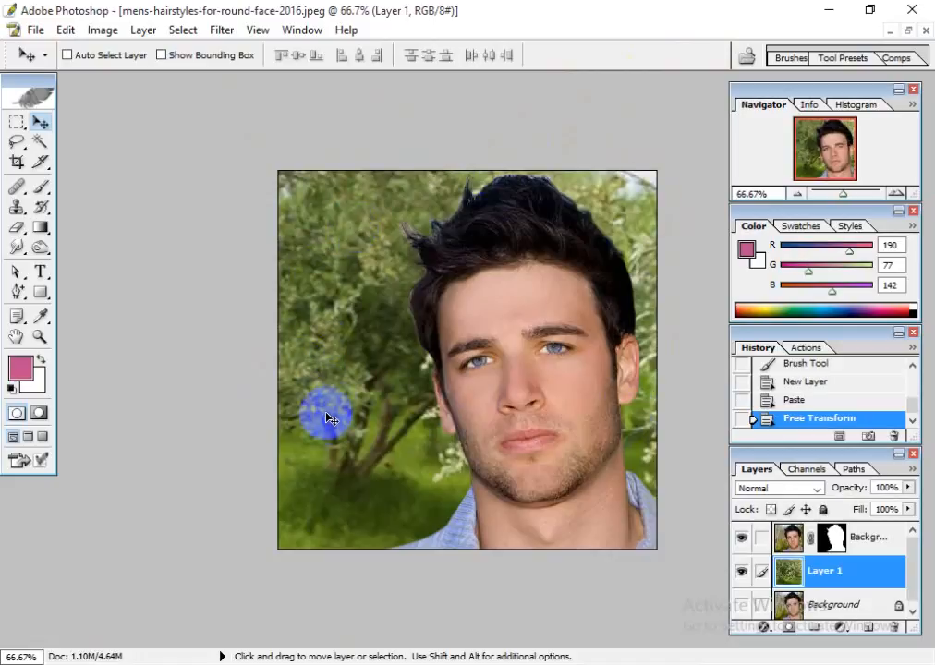
Step: Apply a Gaussian Blur with a radius of 8.2 pixels to the foliage on Layer 1
left_click(221, 32)
mouse_move(236, 185)
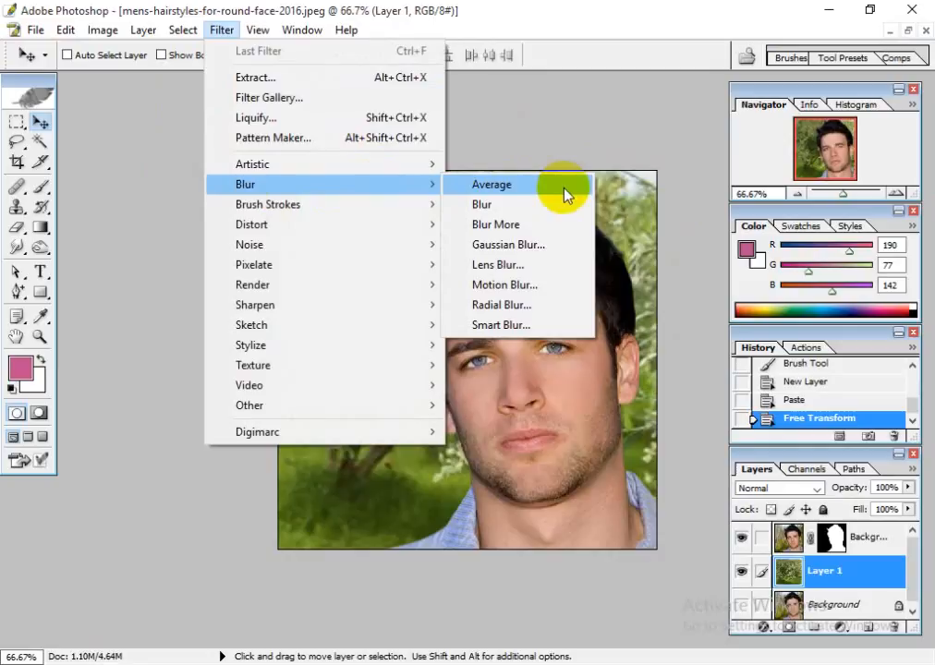
left_click(220, 36)
left_click(219, 33)
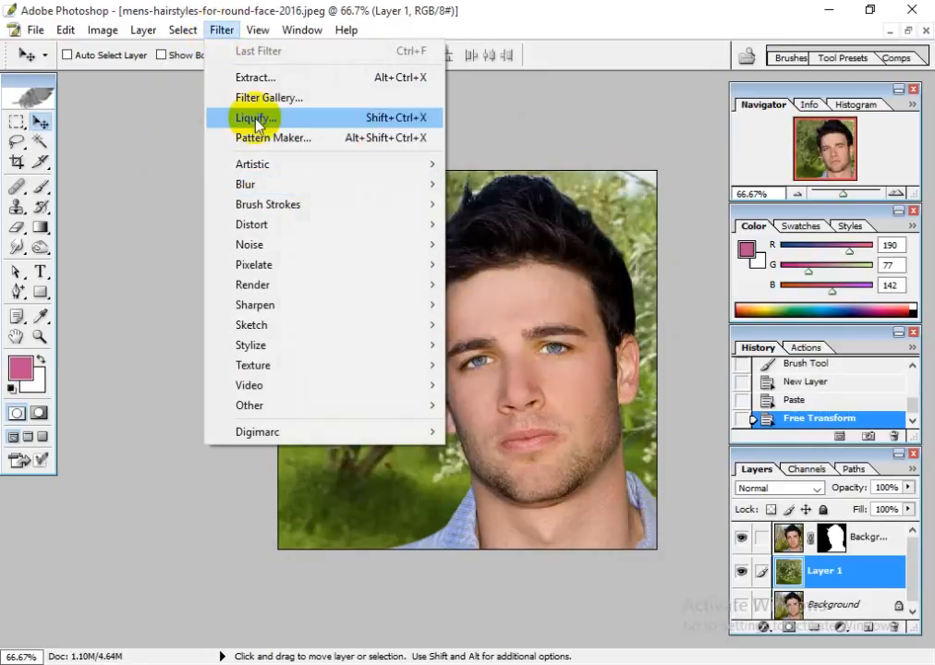
mouse_move(262, 189)
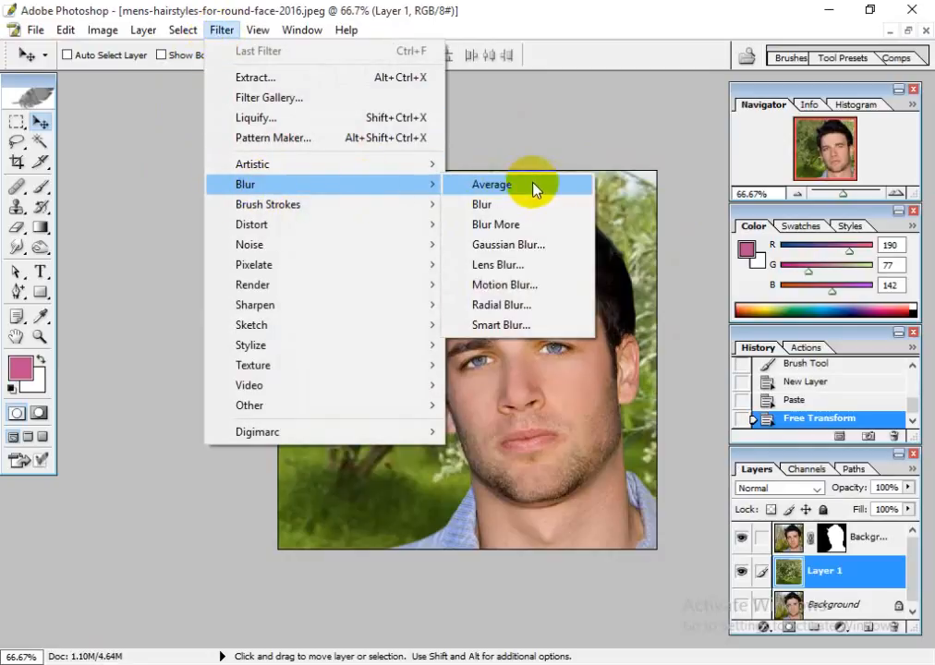
left_click(508, 246)
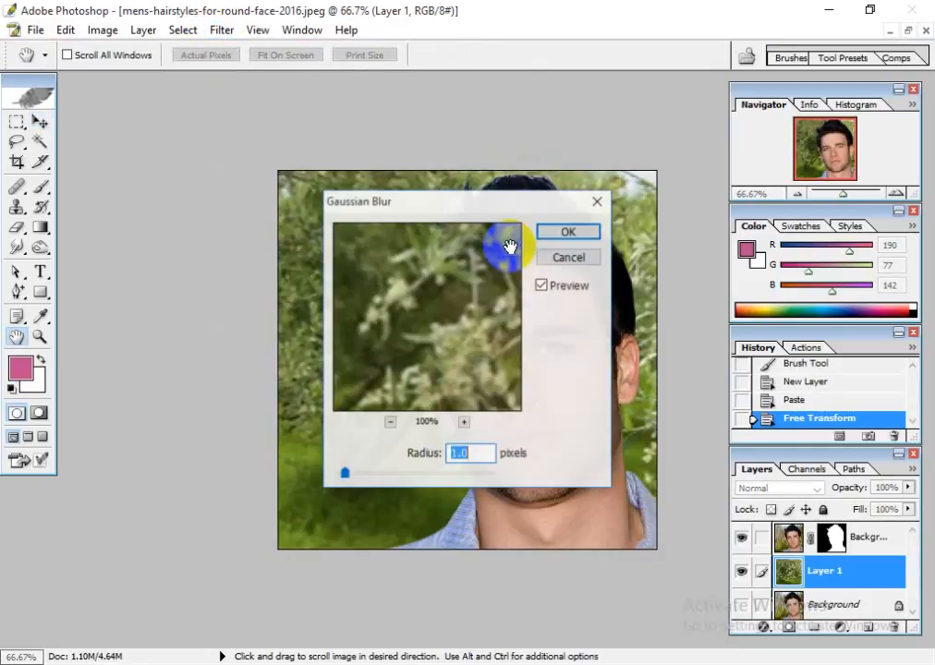
left_click_drag(485, 205, 765, 65)
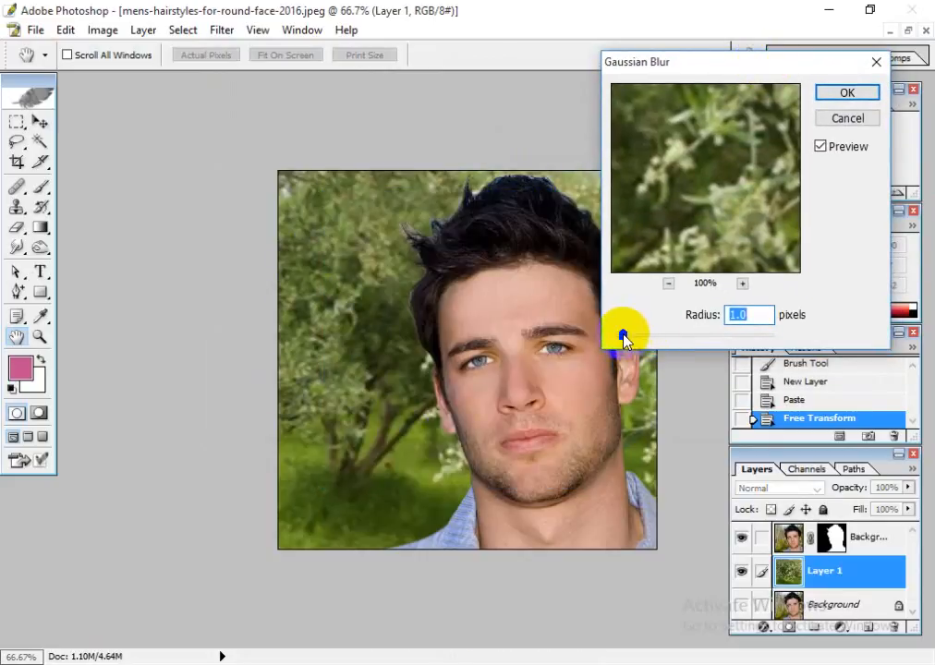
mouse_move(622, 338)
left_mouse_down()
mouse_move(711, 339)
mouse_move(657, 334)
mouse_move(672, 343)
left_mouse_up()
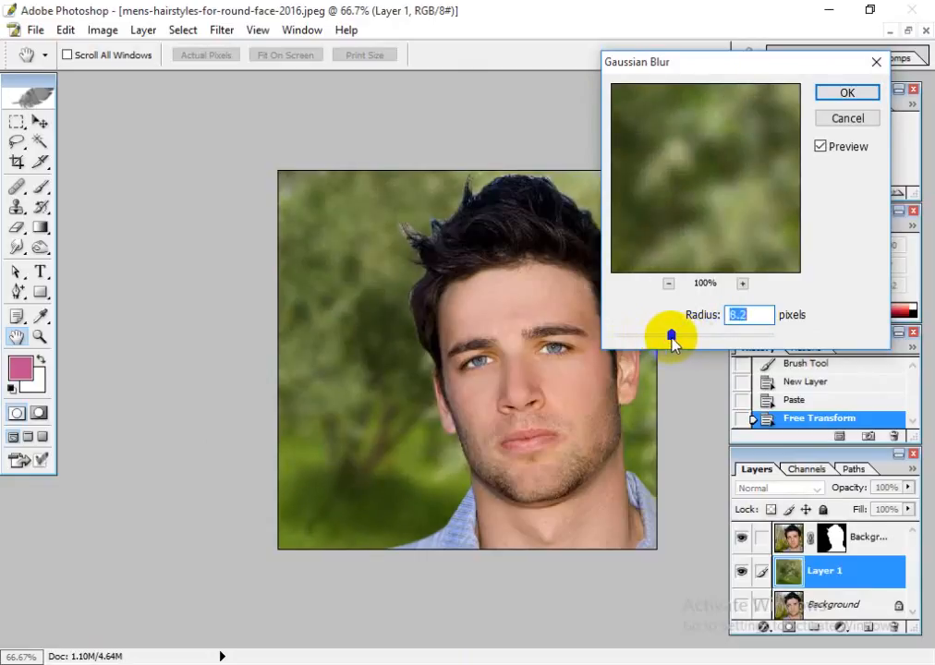
left_click(846, 93)
key("v")
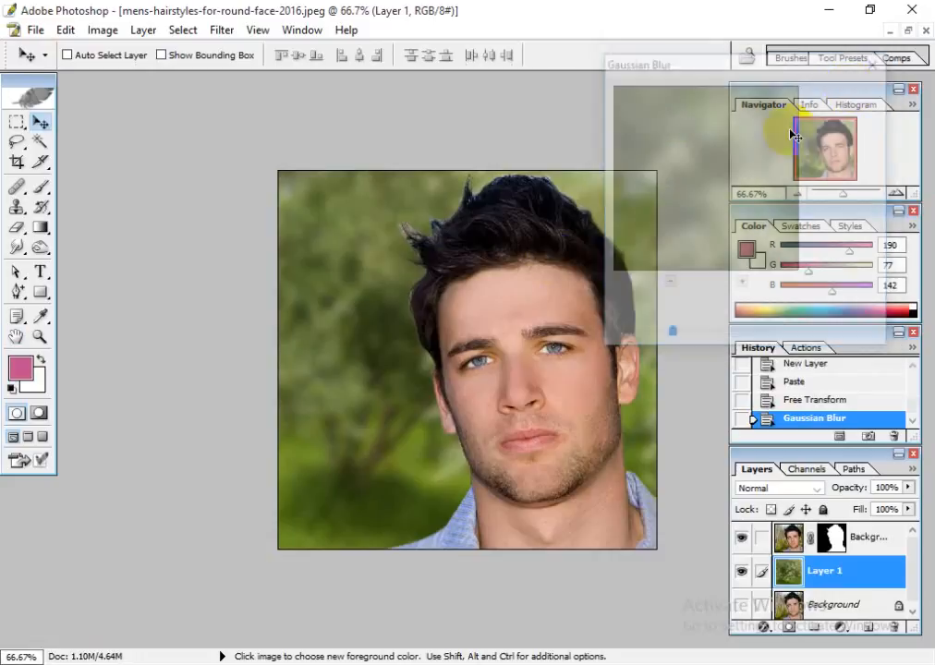
left_click_drag(427, 330, 403, 359)
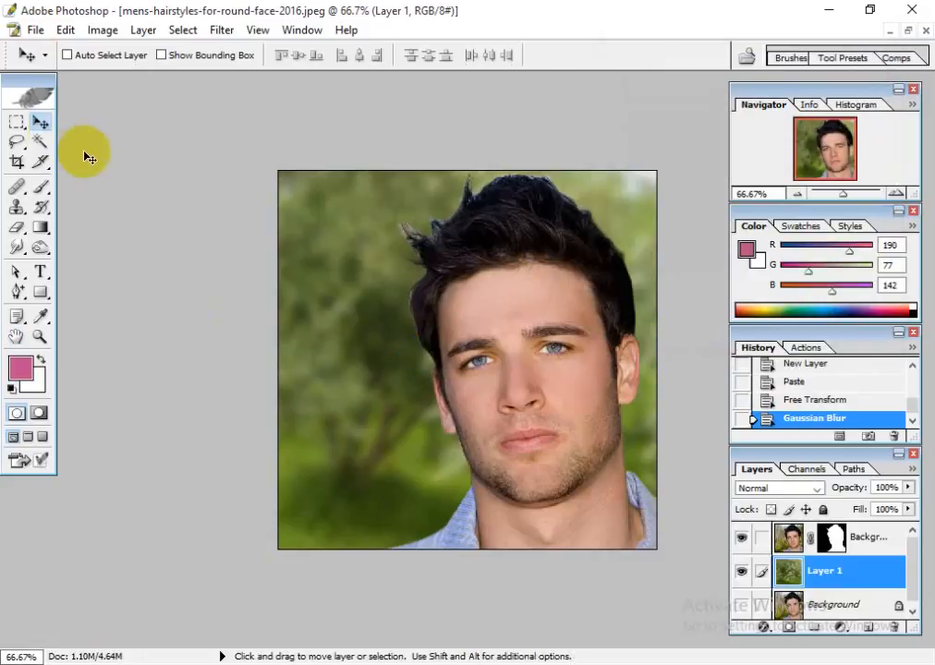
mouse_move(423, 436)
left_mouse_down()
mouse_move(381, 428)
mouse_move(472, 371)
mouse_move(328, 301)
left_mouse_up()
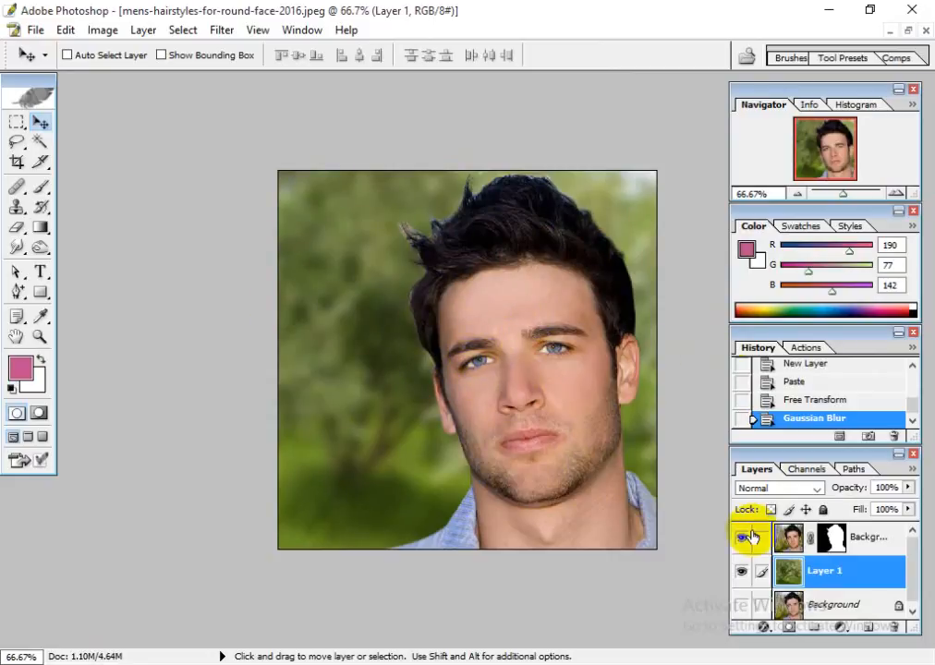
Step: Add a new layer above the masked Background copy and set the foreground colour to foliage green 637B29
left_click(869, 541)
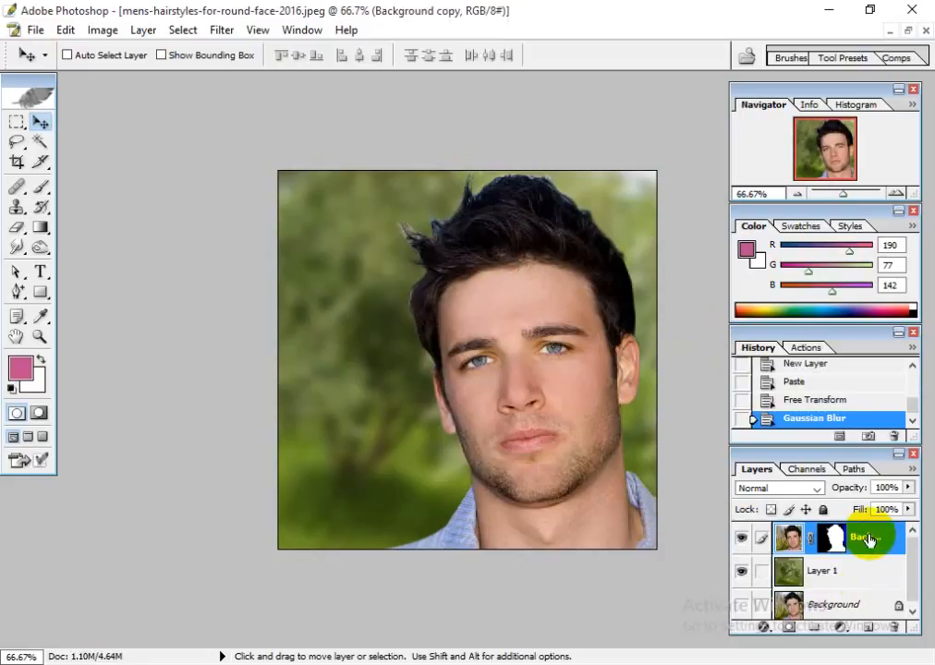
left_click(860, 629)
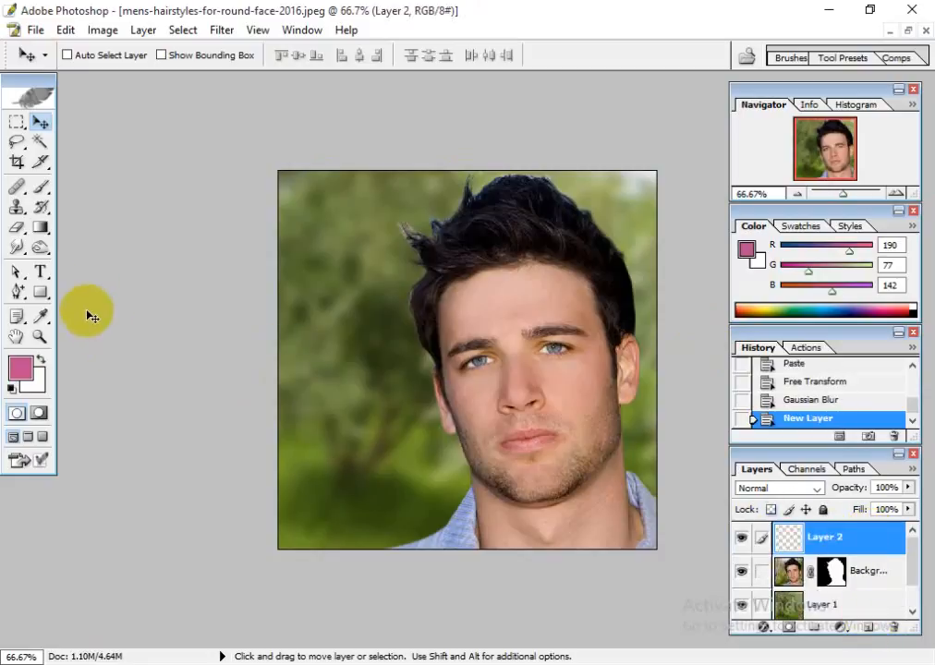
left_click(41, 186)
left_click(21, 368)
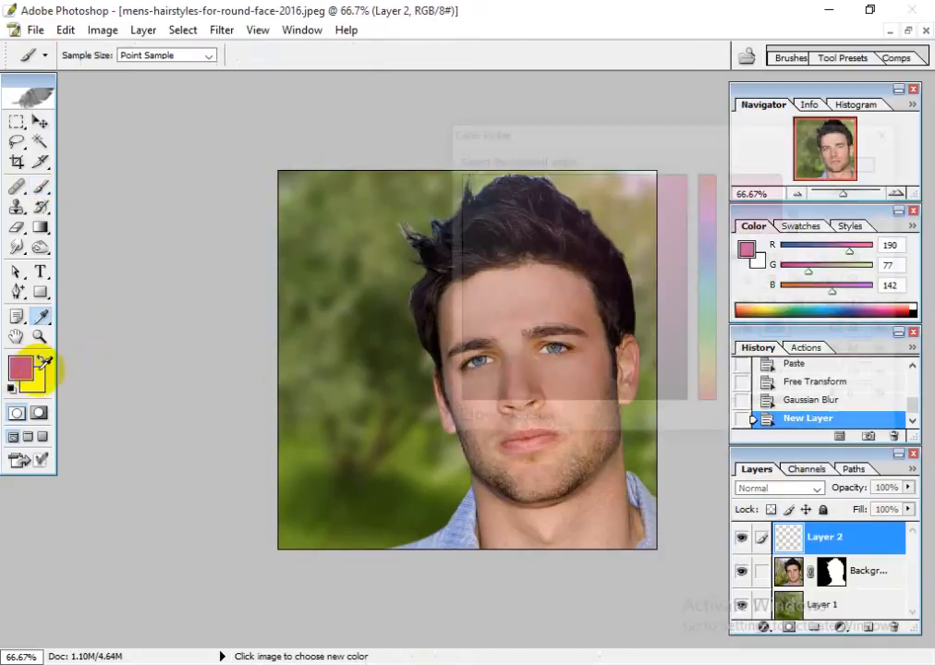
left_click(328, 304)
left_click(565, 313)
mouse_move(565, 312)
left_mouse_down()
mouse_move(604, 279)
mouse_move(608, 293)
left_mouse_up()
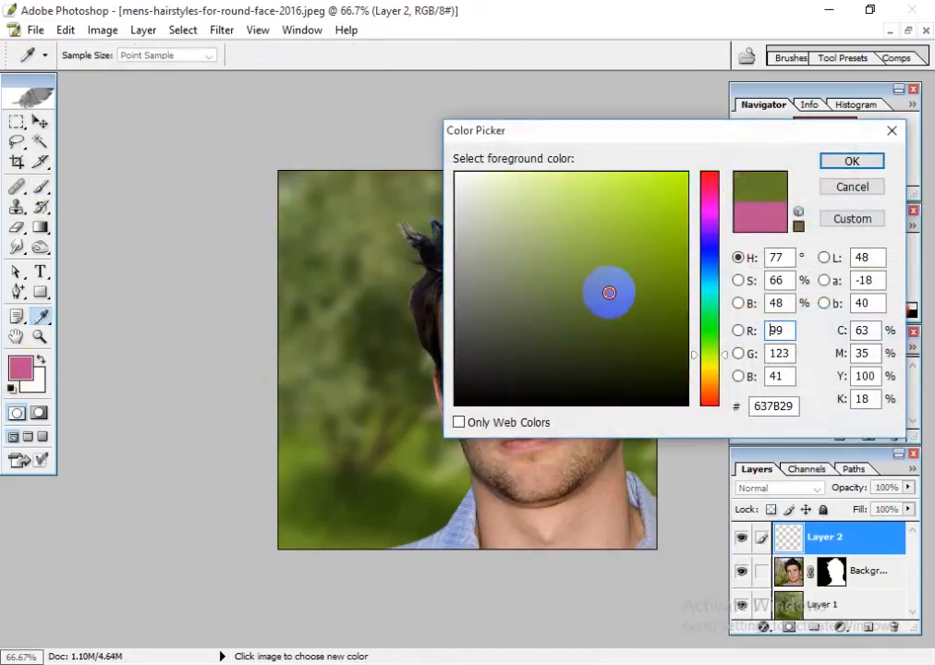
left_click(849, 163)
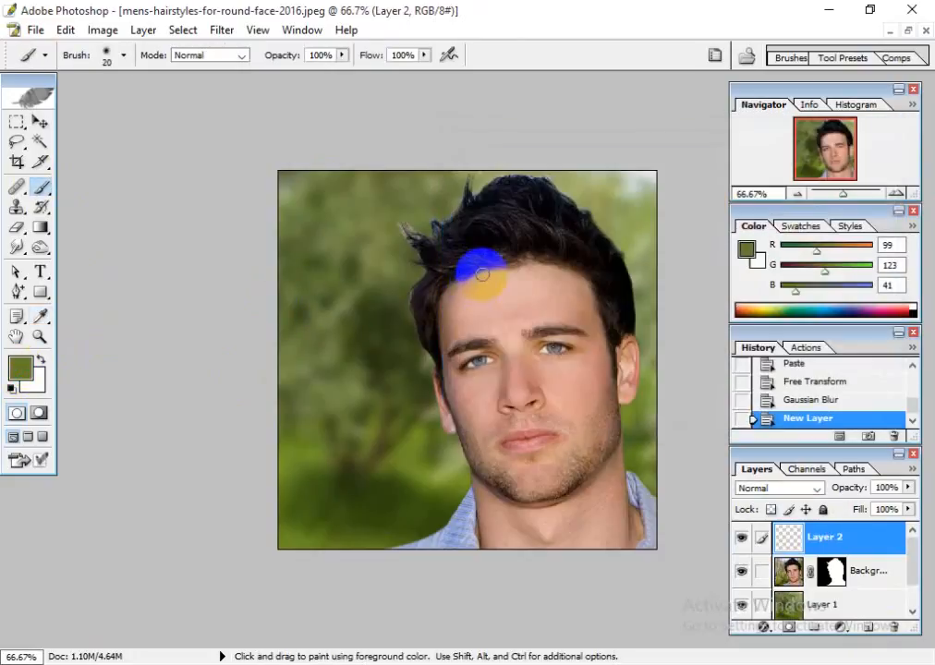
Step: Enlarge the brush to 200 and set Layer 2's blending mode to Overlay
key("bracketright")
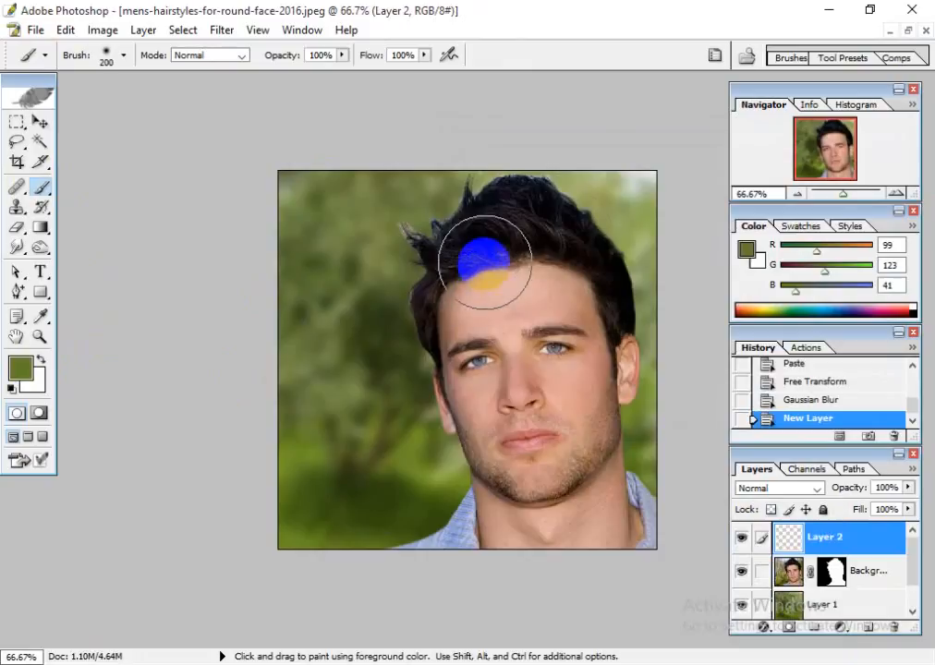
left_click(814, 488)
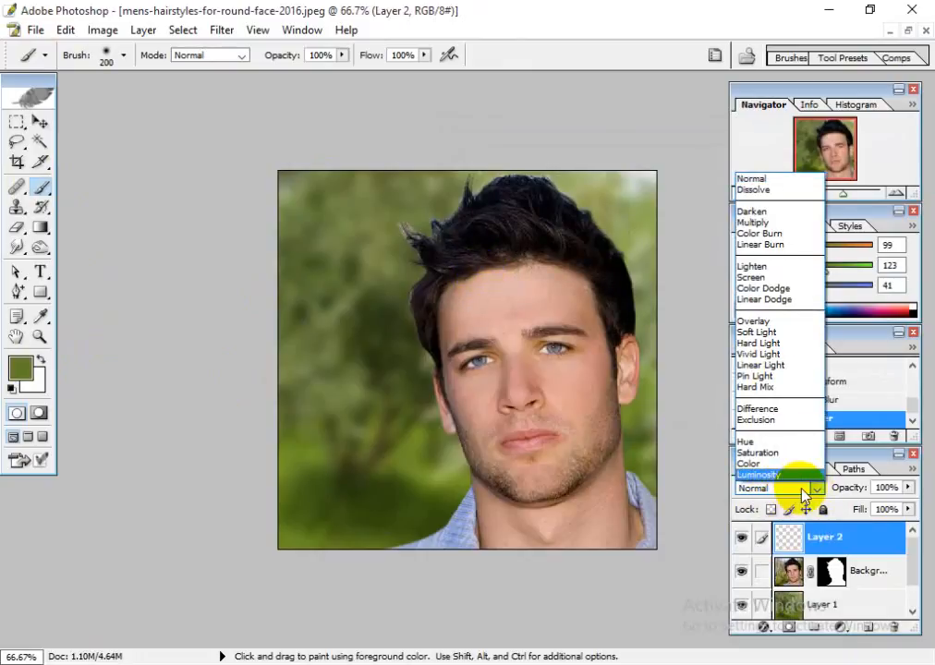
left_click(810, 489)
left_click(813, 489)
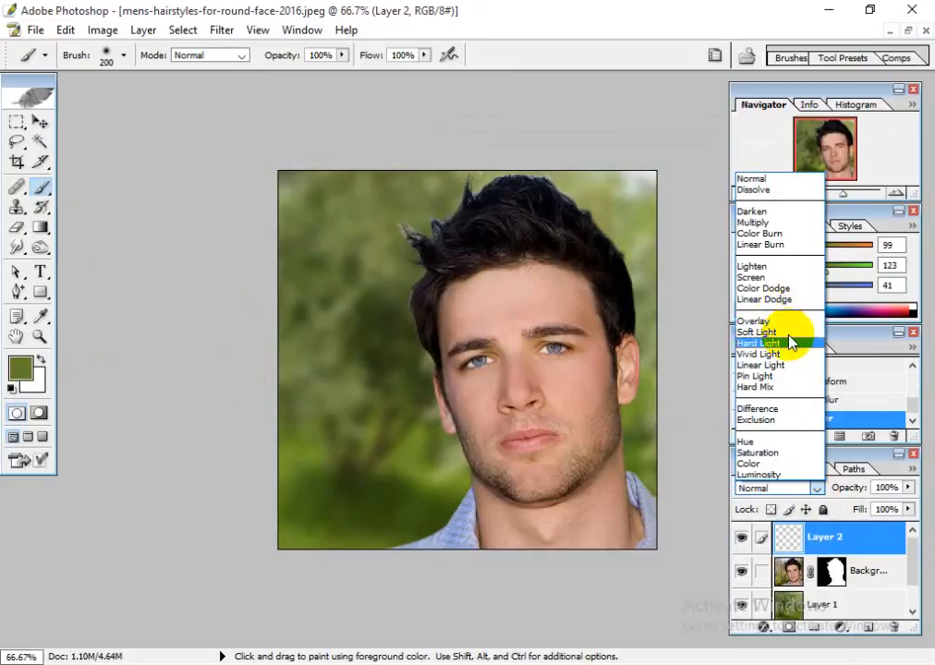
left_click(750, 179)
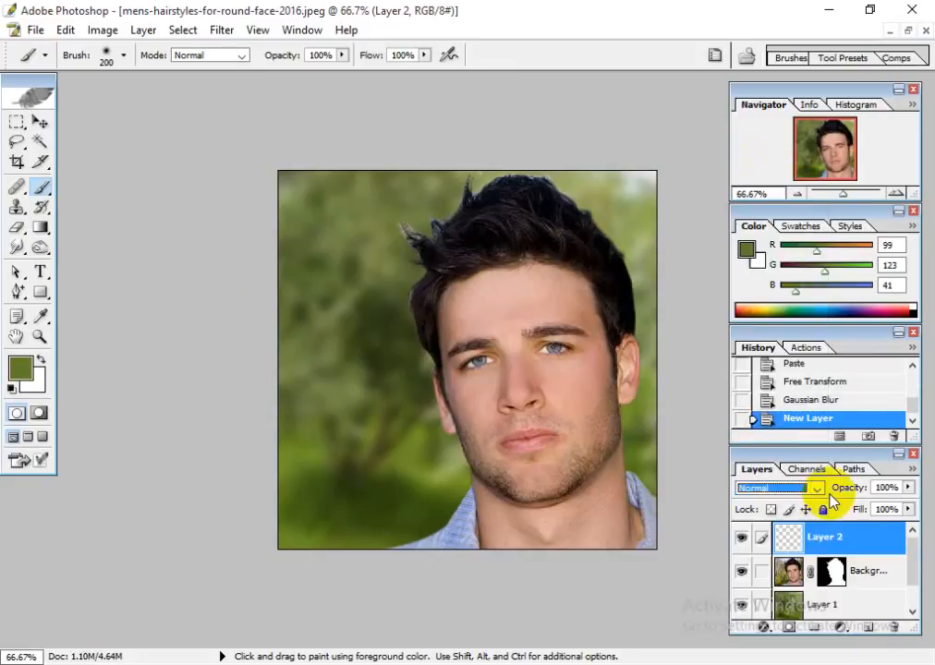
left_click(818, 488)
left_click(779, 323)
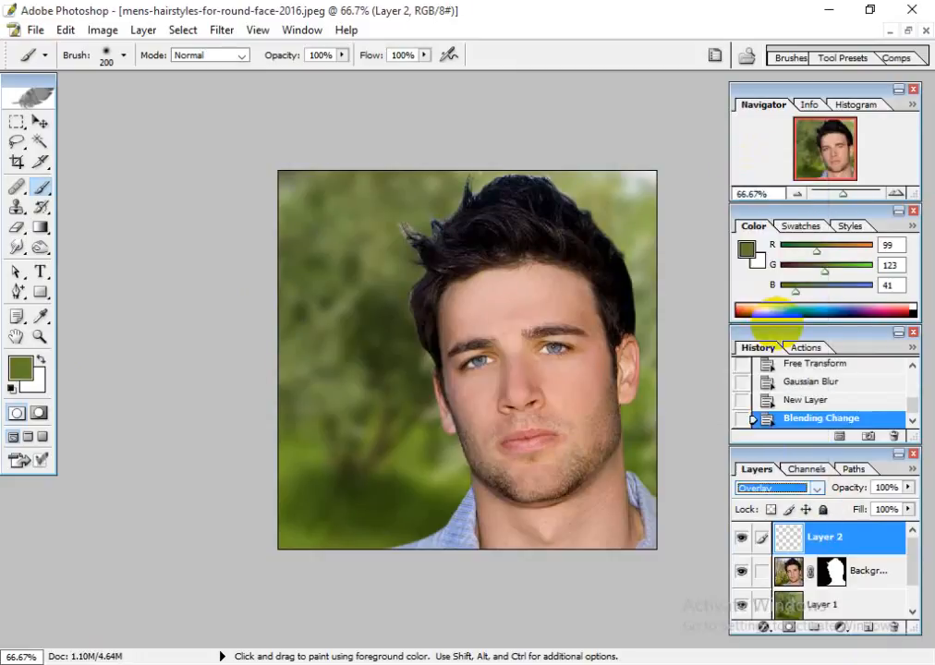
Step: Paint the green over the man's hair, face, neck and shirt on Layer 2 with the Brush
mouse_move(417, 264)
left_mouse_down()
mouse_move(438, 240)
mouse_move(567, 223)
left_mouse_up()
key("ctrl+z")
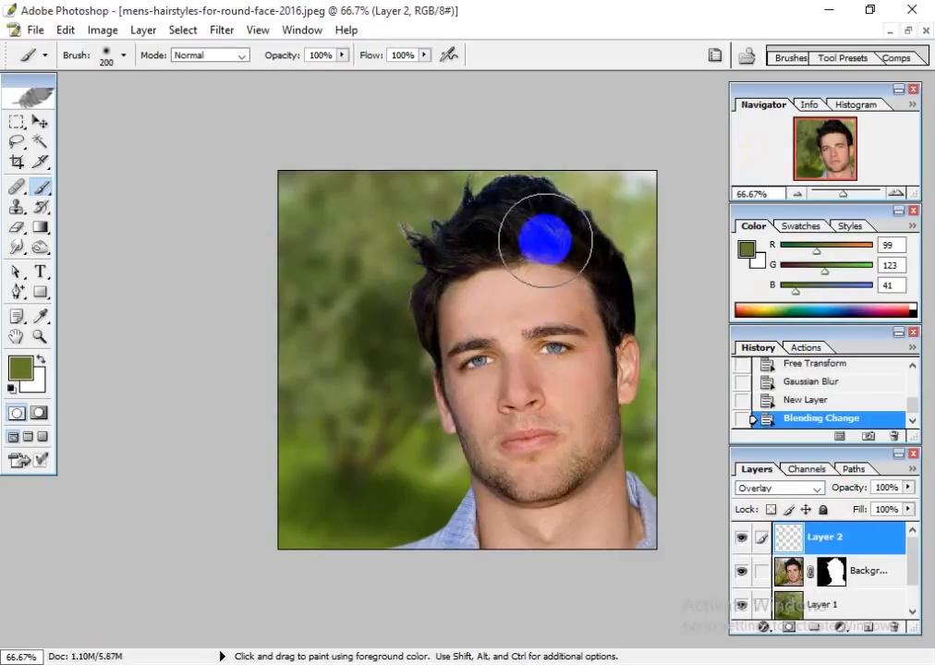
mouse_move(424, 289)
left_mouse_down()
mouse_move(550, 250)
mouse_move(571, 256)
mouse_move(516, 311)
mouse_move(507, 275)
mouse_move(578, 389)
mouse_move(435, 411)
mouse_move(572, 335)
mouse_move(475, 290)
mouse_move(603, 378)
left_mouse_up()
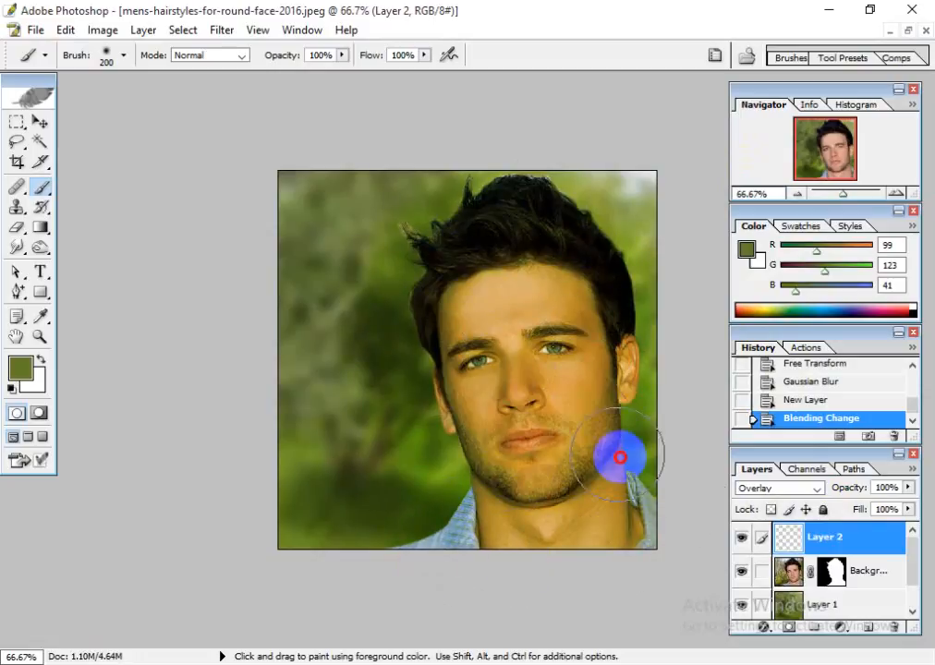
mouse_move(610, 295)
left_mouse_down()
mouse_move(504, 333)
mouse_move(618, 443)
mouse_move(512, 543)
mouse_move(638, 553)
left_mouse_up()
Step: Reduce Layer 2's opacity to 40%
left_click(39, 124)
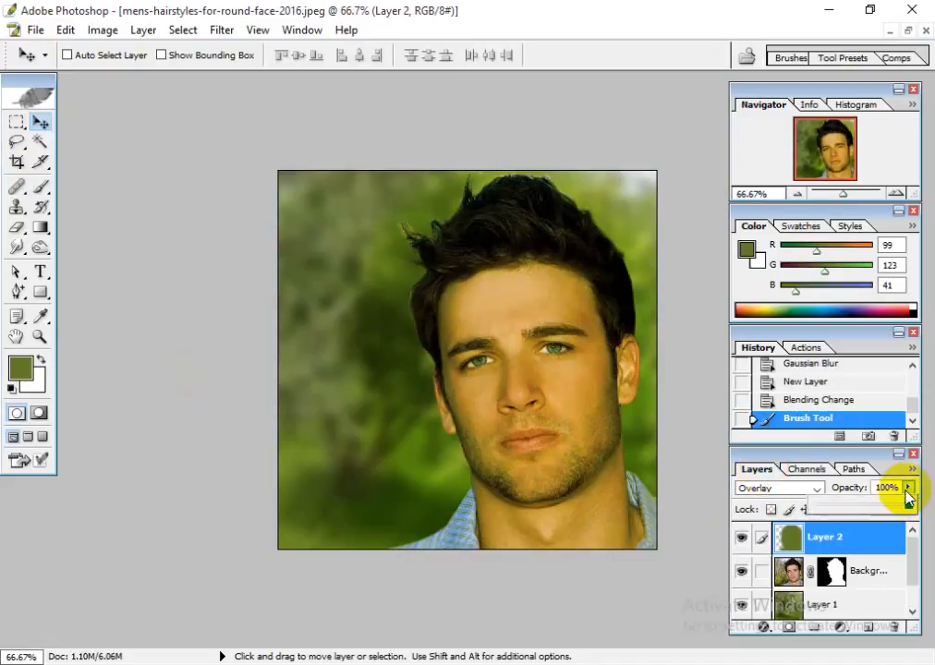
left_click_drag(907, 508, 870, 510)
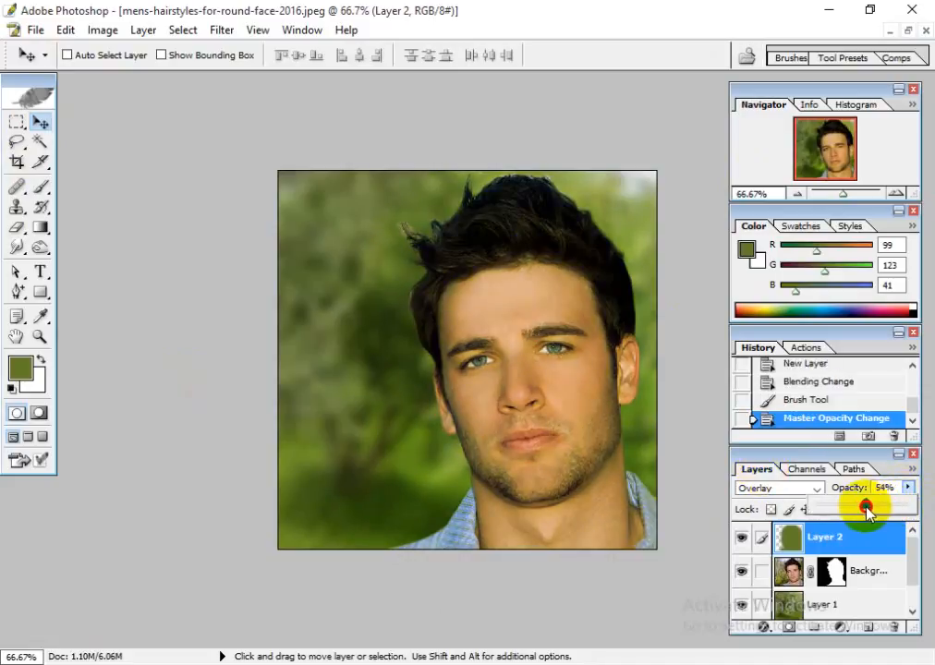
left_click_drag(876, 510, 869, 505)
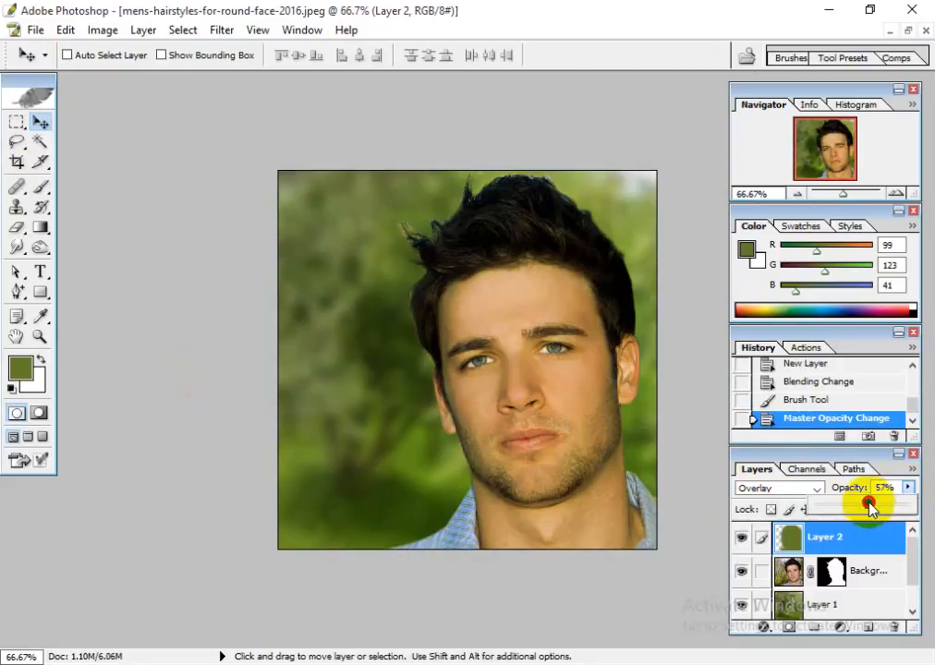
left_click(901, 490)
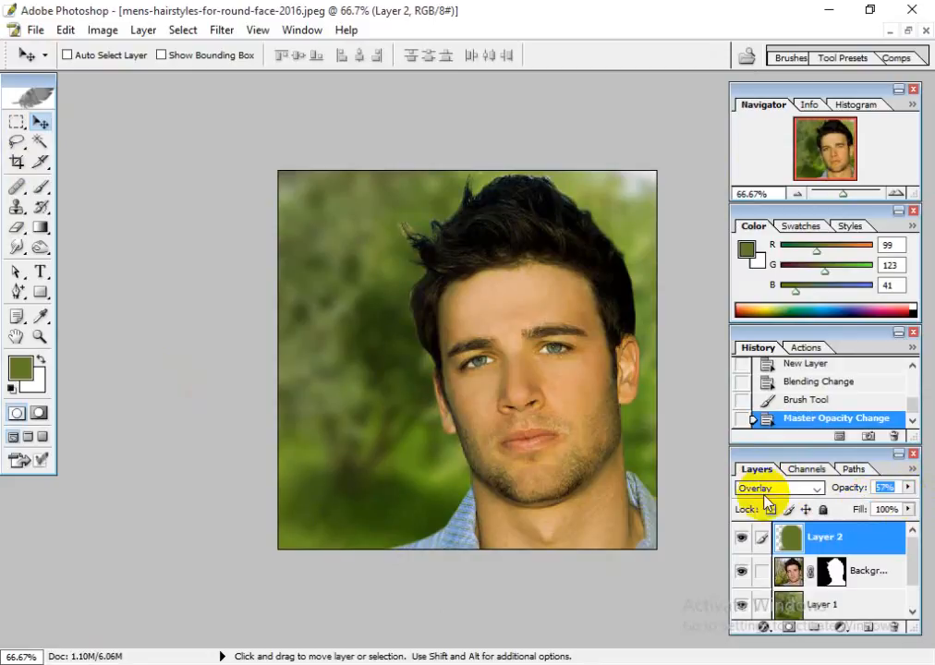
type("40")
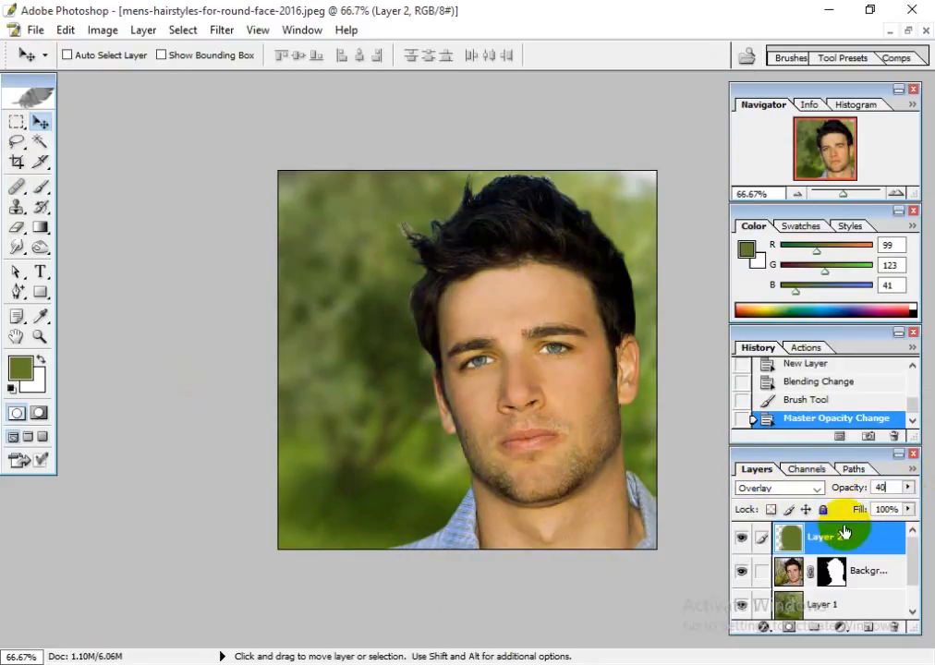
Step: Toggle Layer 2's visibility several times to compare the portrait with and without the green tint
left_click(741, 538)
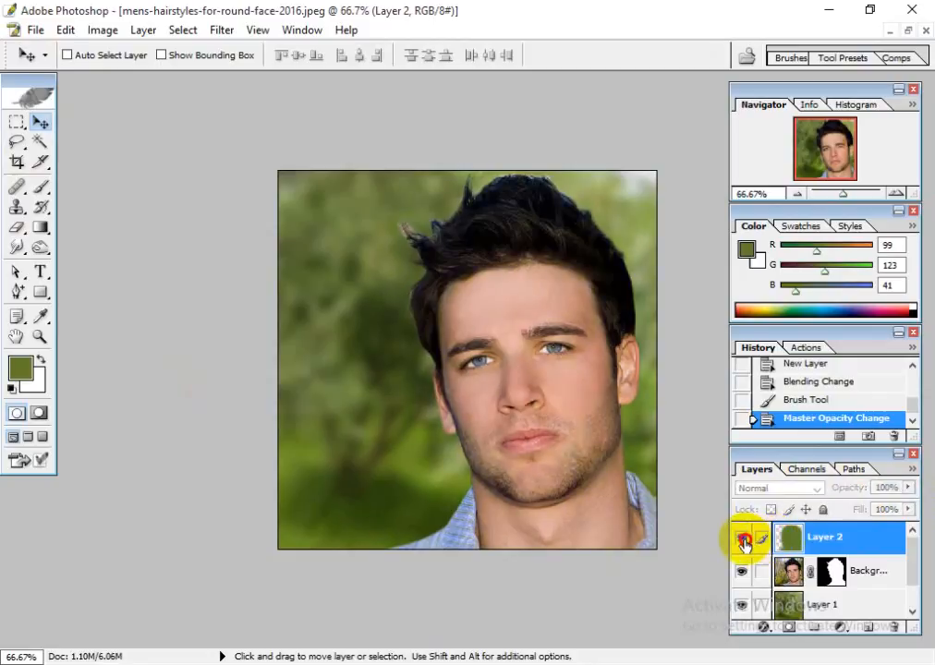
left_click(743, 539)
left_click(743, 539)
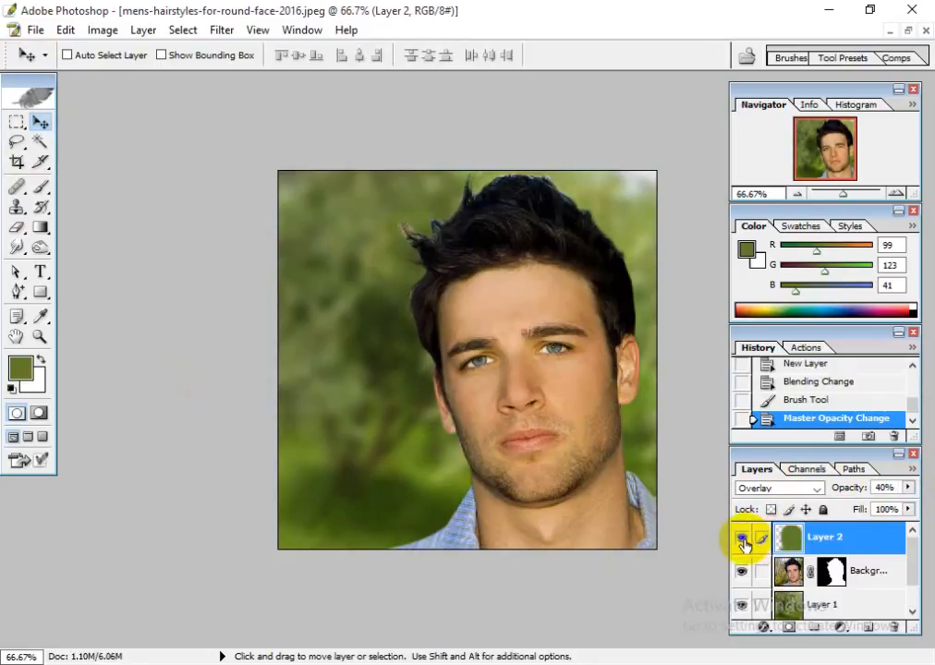
left_click(743, 541)
left_click(742, 540)
left_click(743, 541)
left_click(743, 540)
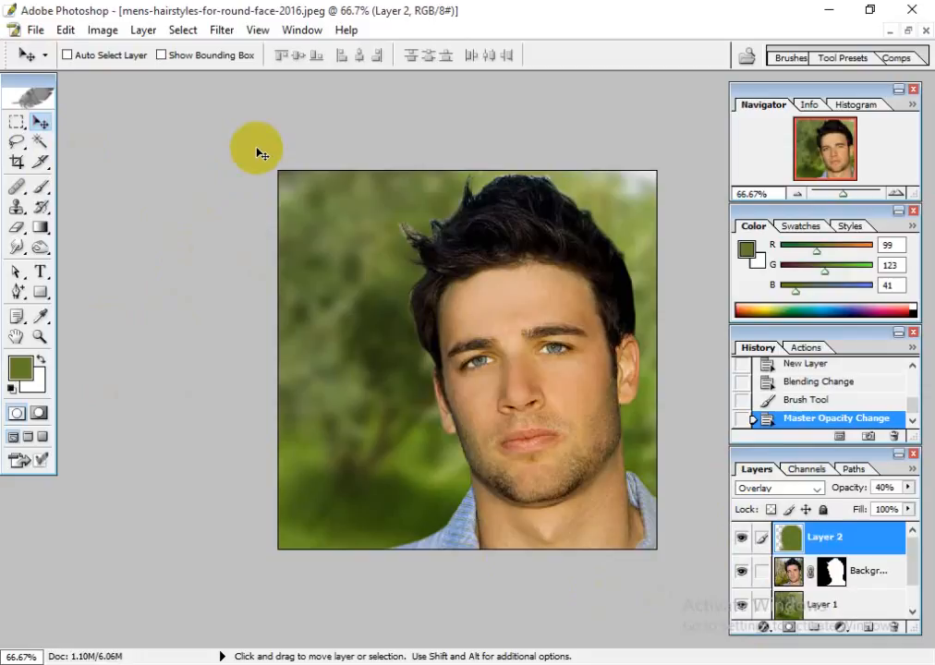
Step: Activate the Background copy's layer mask for editing, with the stray hair tuft magnified to 400%
key("ctrl+plus")
key("ctrl+plus")
key("ctrl+plus")
key("ctrl+plus")
left_click_drag(278, 210, 437, 657)
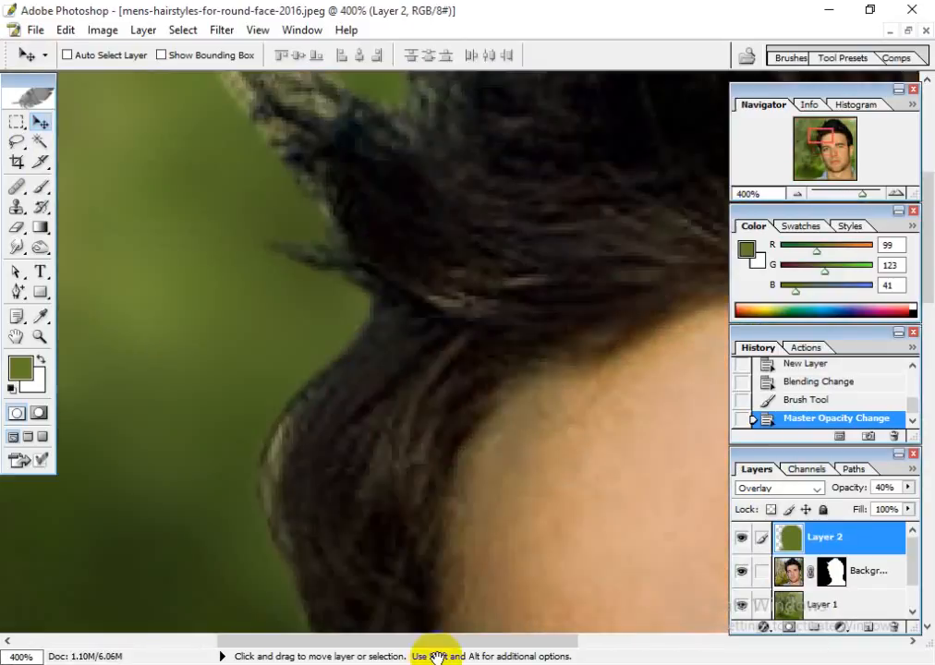
left_click_drag(356, 176, 340, 360)
left_click(790, 568)
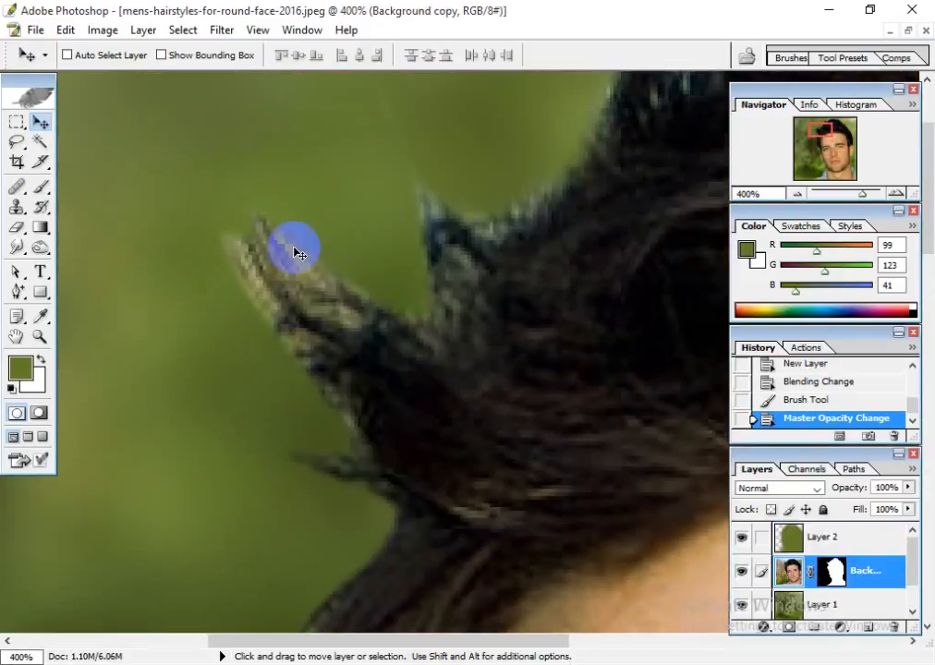
left_click(834, 573)
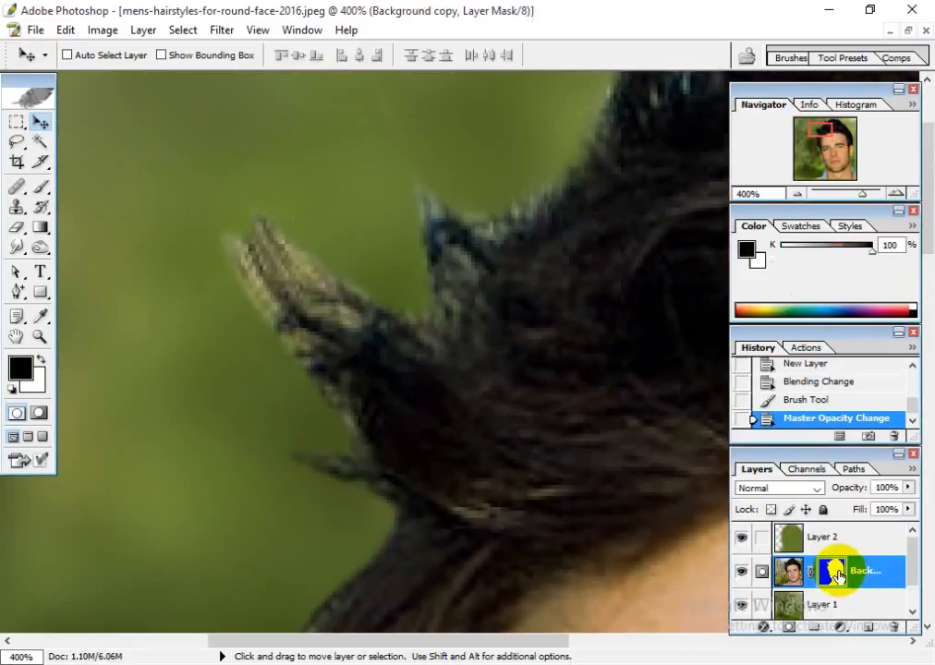
Step: Paint black on the Background copy's layer mask with a 40 px brush at 39% opacity to hide the stray hair spikes
left_click(39, 186)
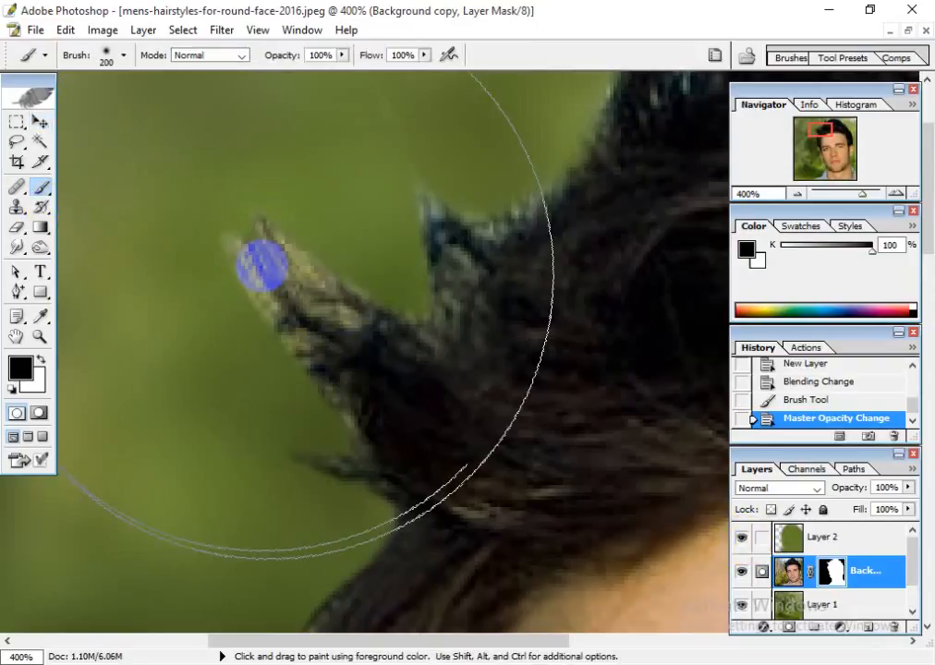
key("bracketleft")
key("bracketleft")
key("bracketleft")
key("bracketleft")
key("bracketleft")
key("bracketleft")
key("bracketleft")
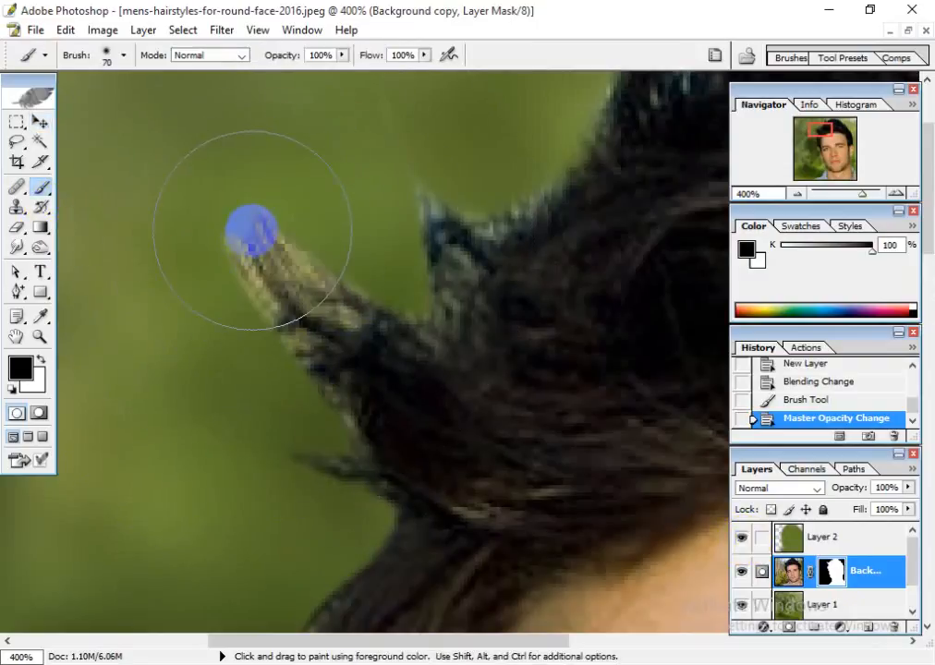
key("bracketleft")
key("bracketleft")
key("bracketleft")
mouse_move(341, 55)
left_mouse_down()
mouse_move(330, 79)
mouse_move(287, 74)
left_mouse_up()
left_click_drag(225, 219, 293, 254)
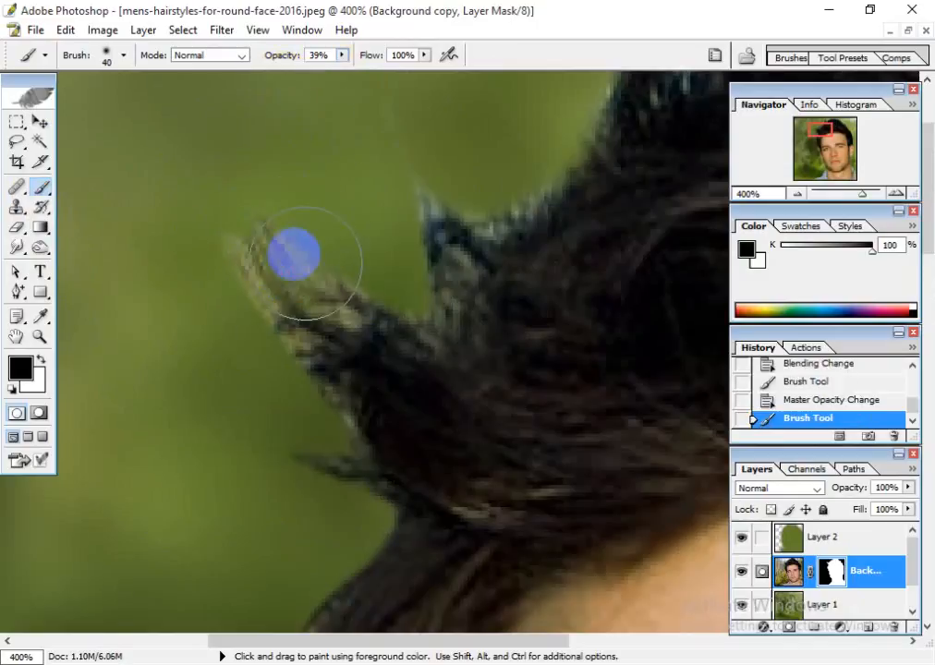
left_click_drag(392, 303, 347, 271)
mouse_move(270, 279)
left_mouse_down()
mouse_move(292, 344)
mouse_move(249, 337)
mouse_move(401, 229)
mouse_move(484, 190)
mouse_move(420, 161)
mouse_move(367, 254)
mouse_move(272, 476)
mouse_move(282, 418)
mouse_move(419, 230)
mouse_move(398, 268)
left_mouse_up()
left_click(274, 452)
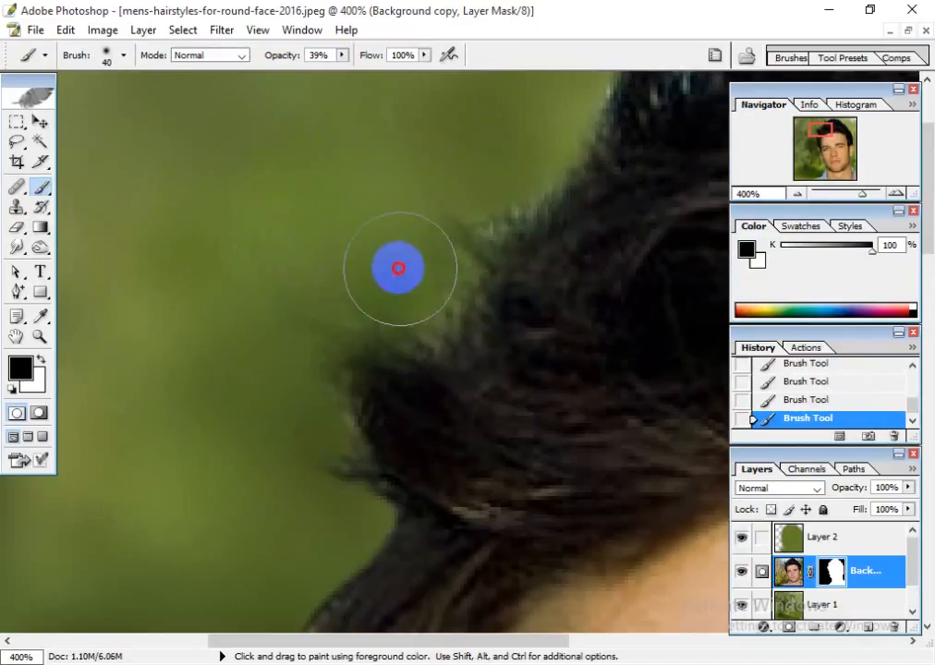
Step: Brush the layer mask along the upper hair outline to fade the remaining stray tufts into the green background
left_click_drag(502, 279, 416, 499)
mouse_move(550, 169)
left_mouse_down()
mouse_move(542, 230)
mouse_move(426, 213)
mouse_move(457, 148)
mouse_move(440, 173)
mouse_move(452, 171)
mouse_move(445, 165)
mouse_move(347, 250)
mouse_move(196, 339)
left_mouse_up()
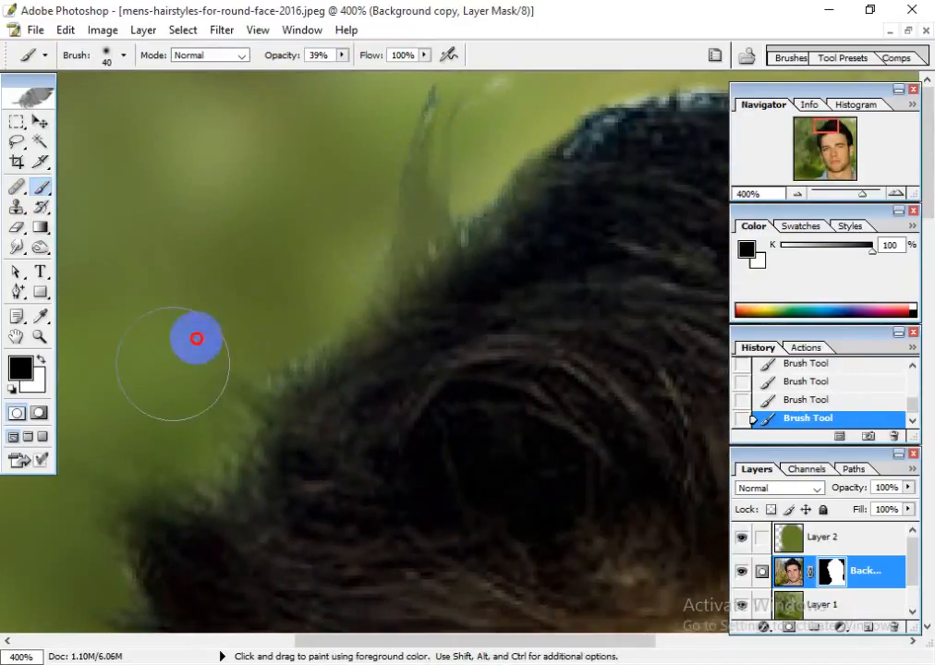
left_click_drag(175, 529, 406, 187)
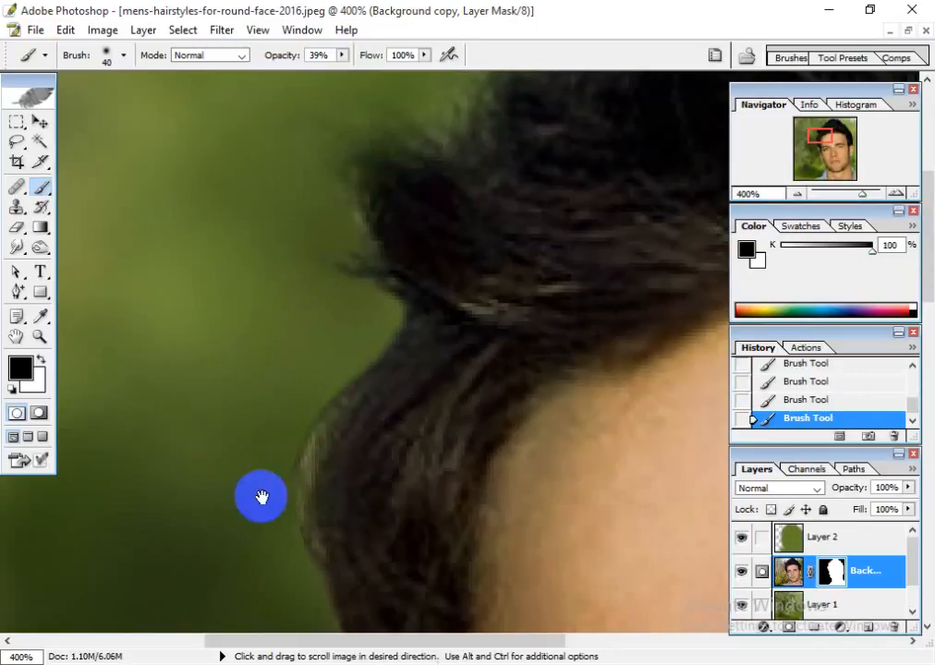
left_click_drag(263, 497, 266, 173)
left_click_drag(326, 409, 357, 500)
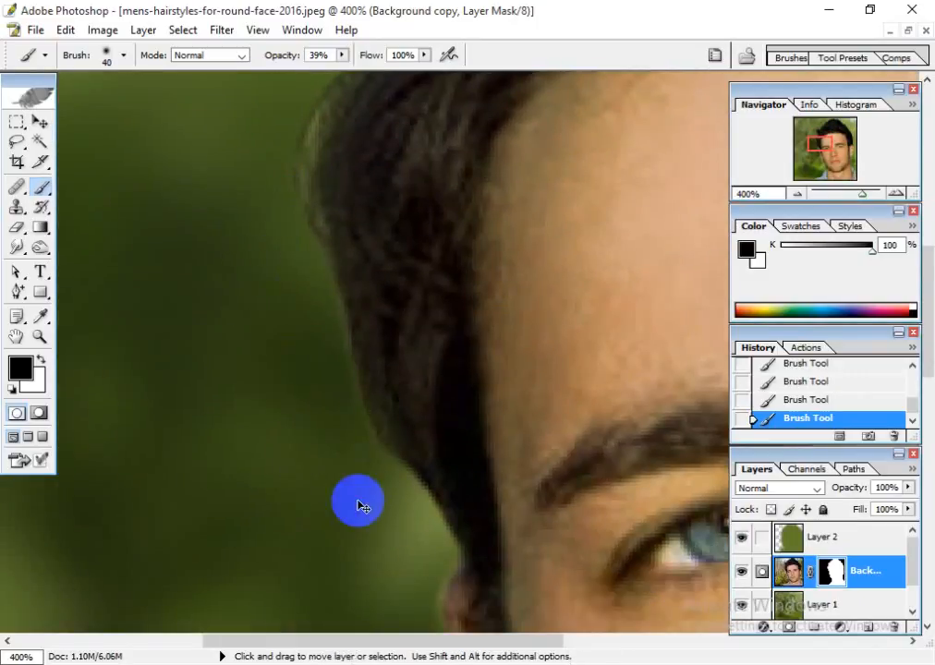
Step: Brush the mask along the very top of the hair near the picture's upper border, then finish with the Brush tool
key("ctrl+minus")
key("ctrl+minus")
key("ctrl+minus")
key("ctrl+minus")
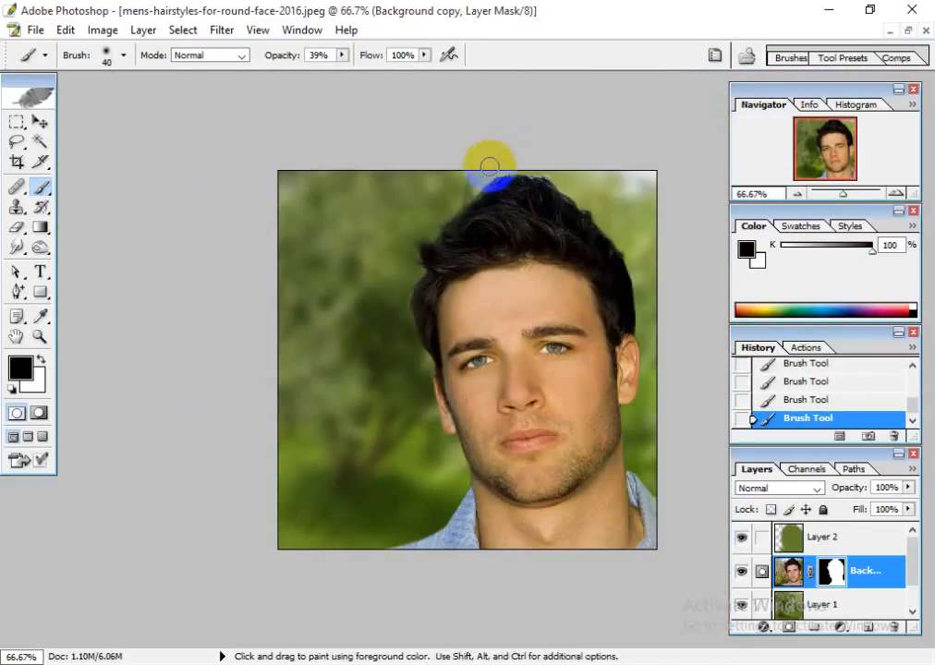
mouse_move(489, 167)
left_mouse_down()
mouse_move(552, 171)
mouse_move(540, 165)
mouse_move(569, 176)
mouse_move(545, 169)
mouse_move(599, 218)
mouse_move(608, 208)
mouse_move(630, 236)
mouse_move(658, 313)
mouse_move(647, 278)
mouse_move(567, 168)
mouse_move(544, 159)
mouse_move(458, 176)
mouse_move(483, 160)
mouse_move(552, 169)
mouse_move(517, 165)
mouse_move(547, 169)
left_mouse_up()
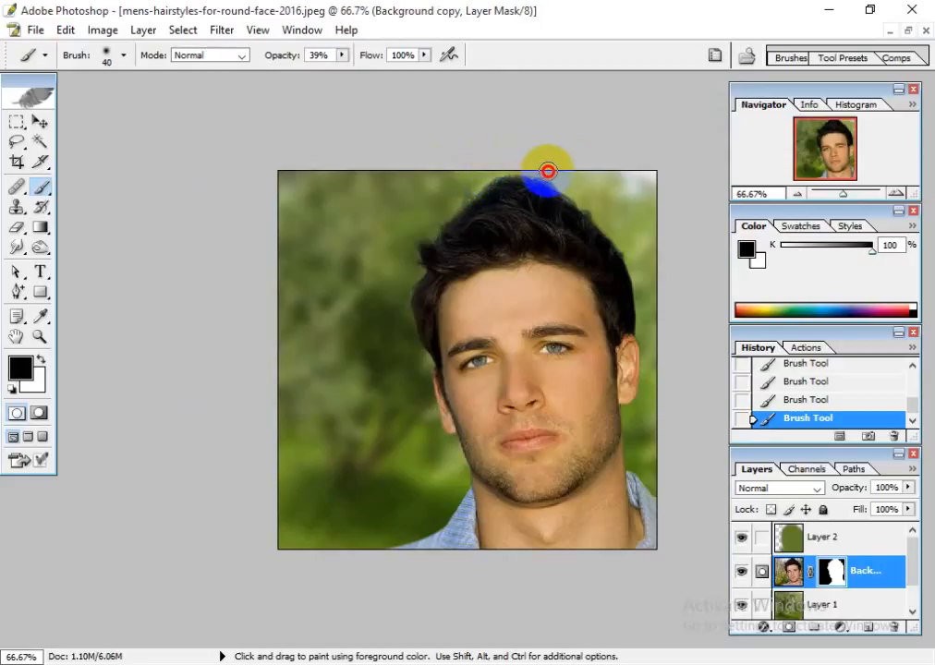
left_click(36, 122)
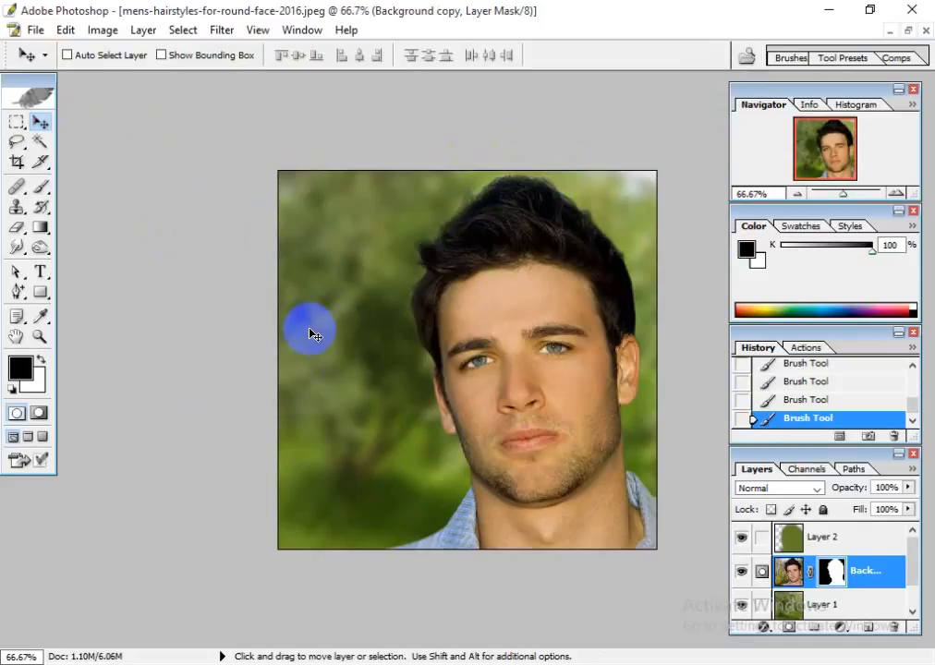
Step: Smooth the forehead skin on the Background copy's image with the Smudge tool, undoing the last stroke
scroll(371, 360, "up", 5)
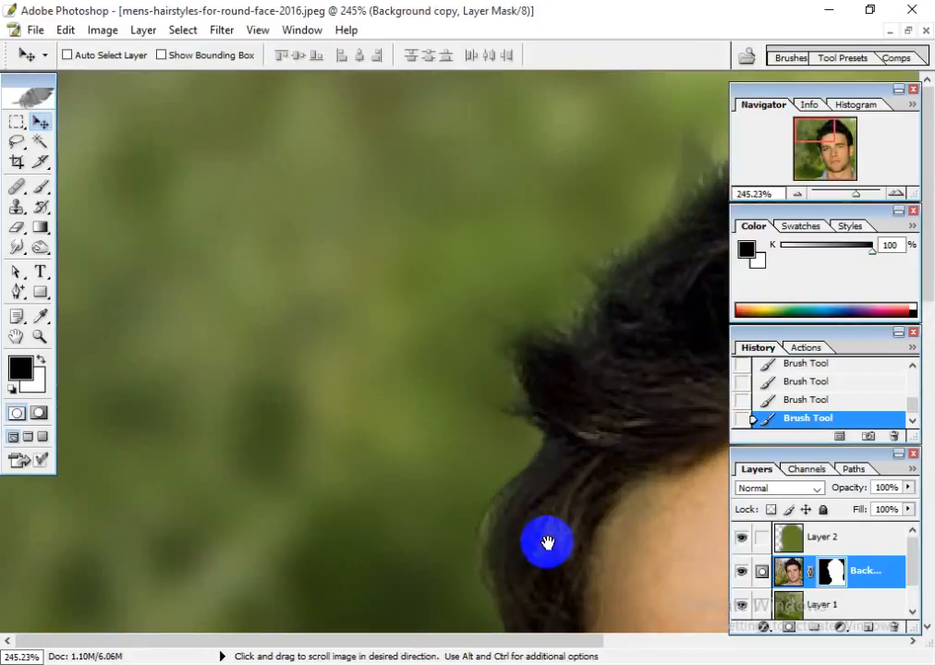
left_click_drag(548, 544, 159, 100)
left_click_drag(338, 277, 257, 352)
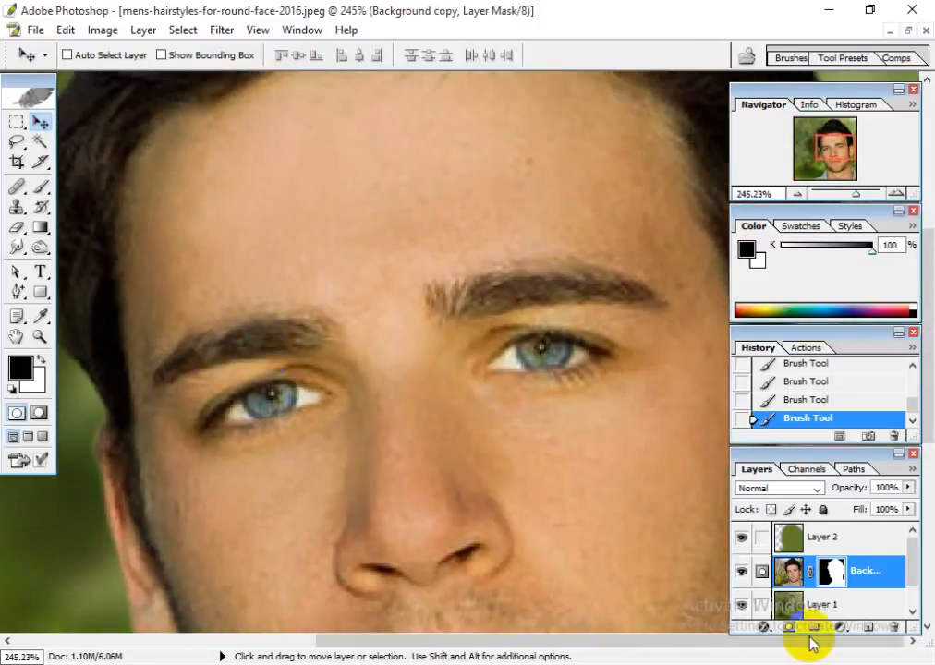
left_click(791, 580)
left_click(16, 247)
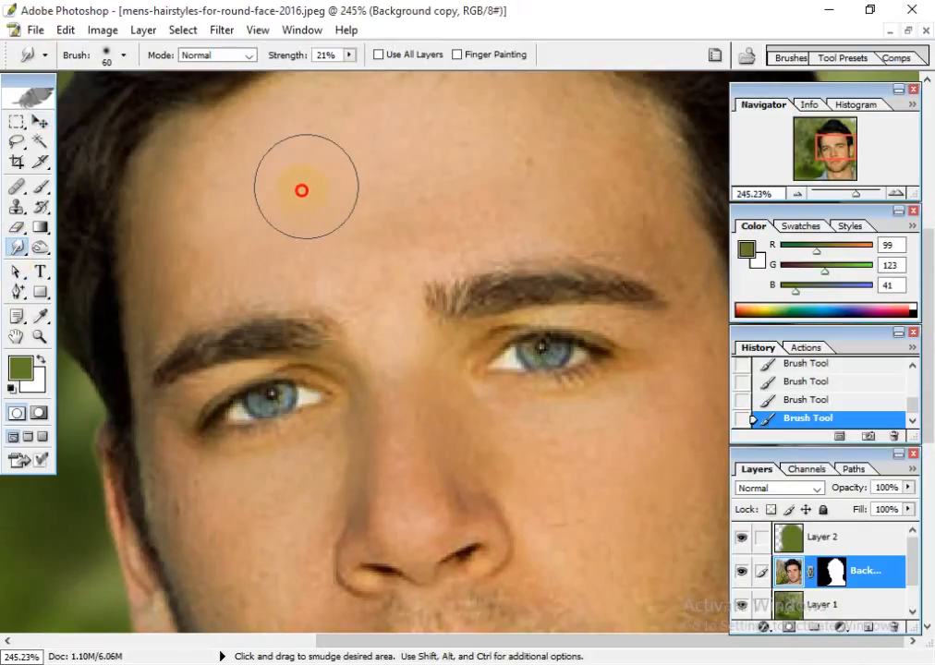
mouse_move(301, 190)
left_mouse_down()
mouse_move(403, 171)
mouse_move(415, 202)
mouse_move(274, 183)
mouse_move(394, 115)
mouse_move(246, 159)
left_mouse_up()
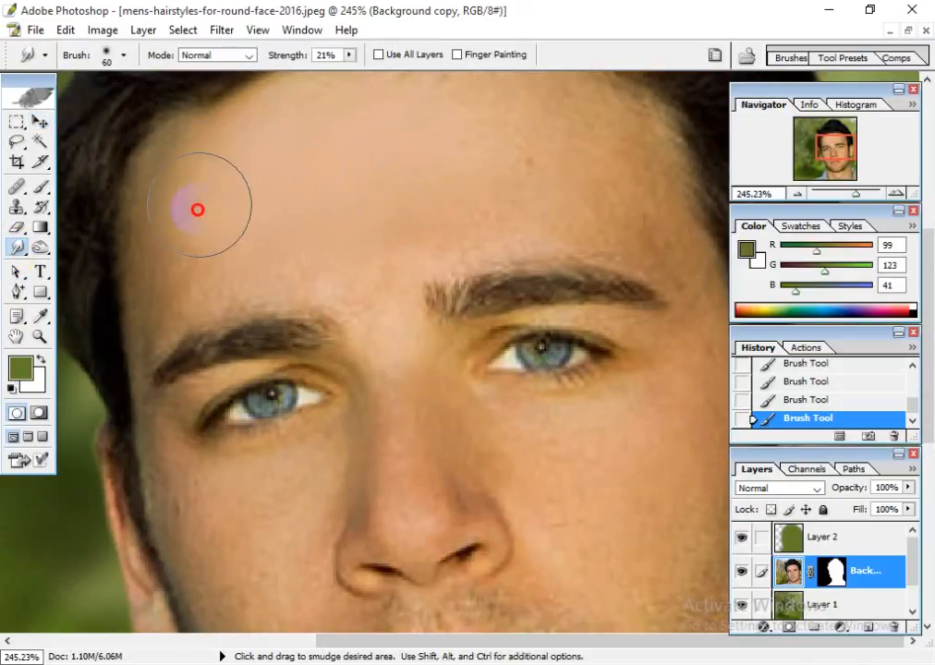
mouse_move(198, 206)
left_mouse_down()
mouse_move(195, 261)
mouse_move(195, 197)
left_mouse_up()
mouse_move(484, 174)
left_mouse_down()
mouse_move(494, 148)
mouse_move(573, 154)
mouse_move(601, 171)
left_mouse_up()
key("ctrl+z")
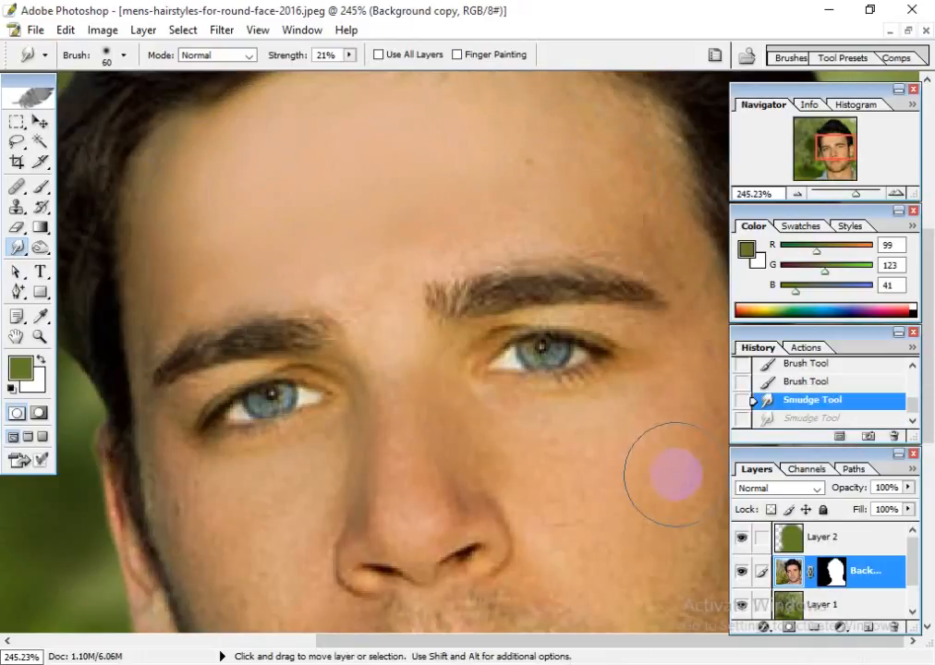
Step: Smudge the skin on both cheeks to even out its texture
mouse_move(593, 513)
left_mouse_down()
mouse_move(593, 281)
mouse_move(572, 276)
left_mouse_up()
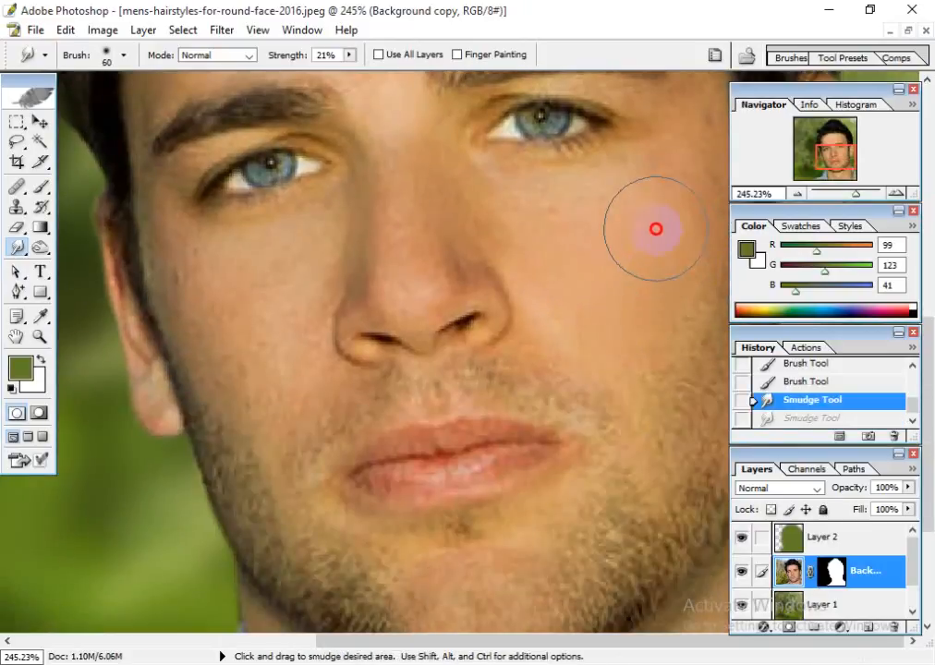
left_click_drag(656, 229, 635, 252)
left_click_drag(201, 353, 248, 323)
left_click_drag(207, 228, 293, 303)
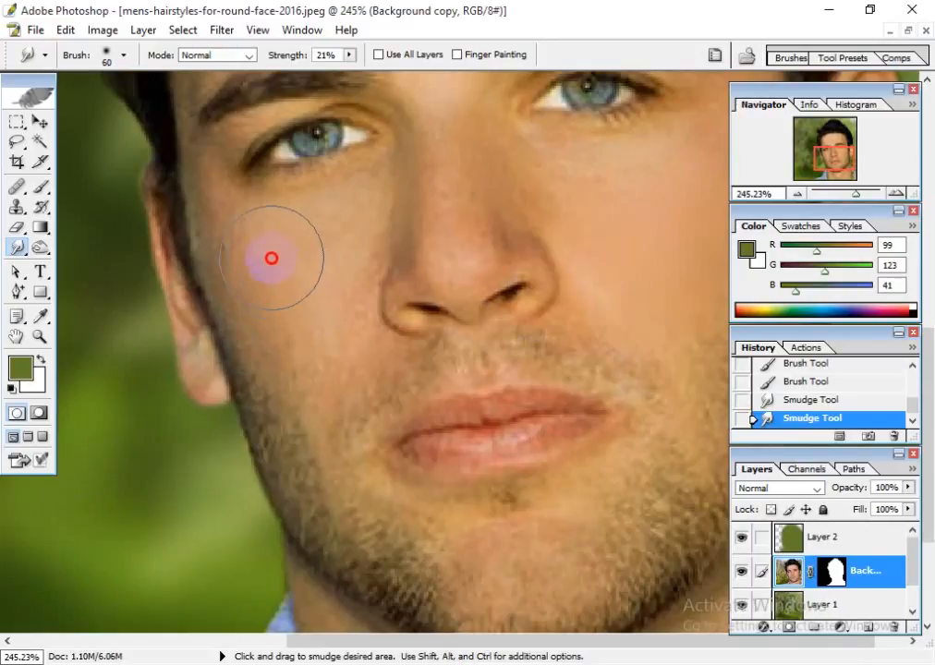
Step: Smudge across the forehead again to blend its skin and remove the small blemish above the eyebrow
mouse_move(470, 197)
left_mouse_down()
mouse_move(456, 160)
mouse_move(463, 167)
mouse_move(428, 172)
mouse_move(469, 454)
left_mouse_up()
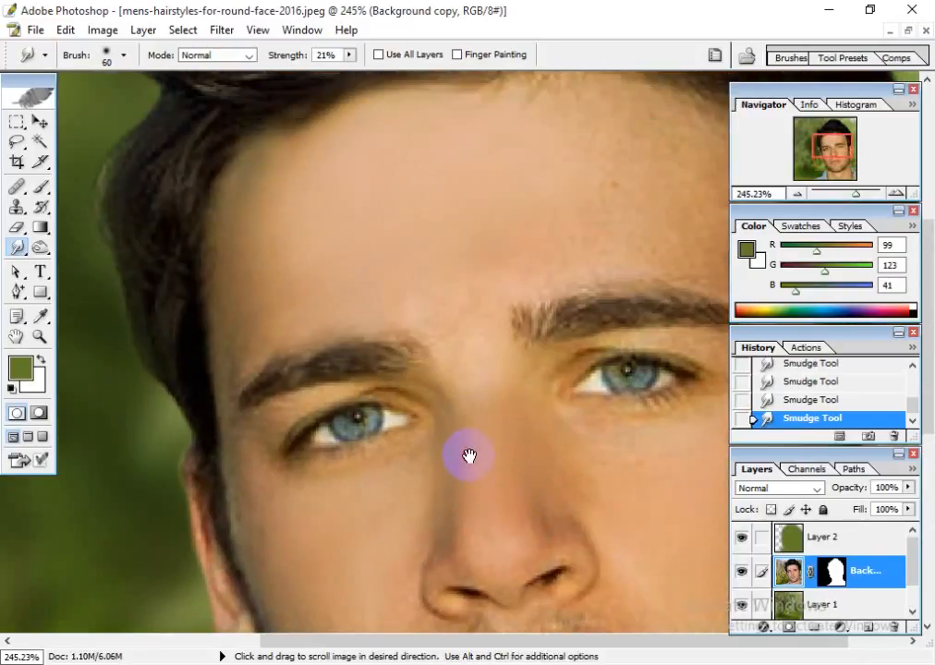
mouse_move(521, 159)
left_mouse_down()
mouse_move(624, 160)
mouse_move(637, 164)
mouse_move(640, 182)
mouse_move(692, 202)
mouse_move(551, 174)
mouse_move(257, 239)
left_mouse_up()
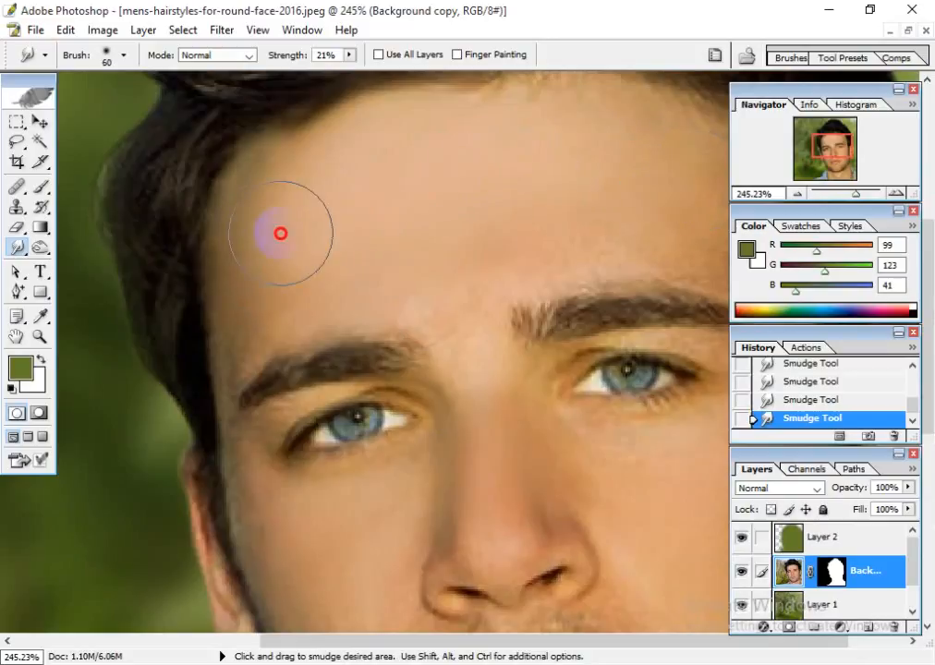
mouse_move(437, 229)
left_mouse_down()
mouse_move(484, 178)
mouse_move(424, 177)
left_mouse_up()
left_click_drag(529, 230, 441, 228)
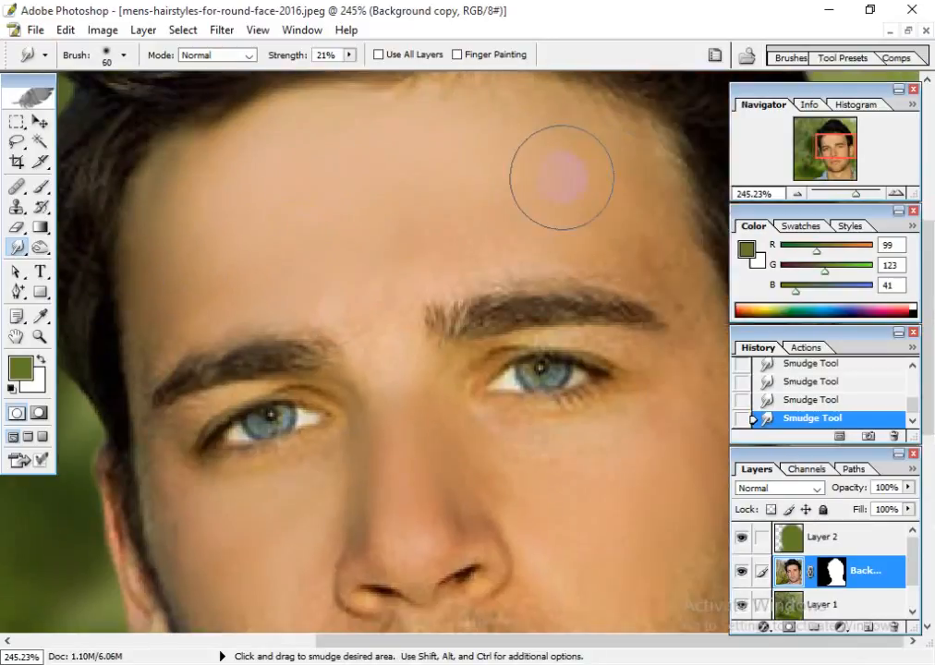
Step: Set the smudge strength to 15%, reduce the brush to 40 px and smooth the forehead near the temple
left_click(325, 54)
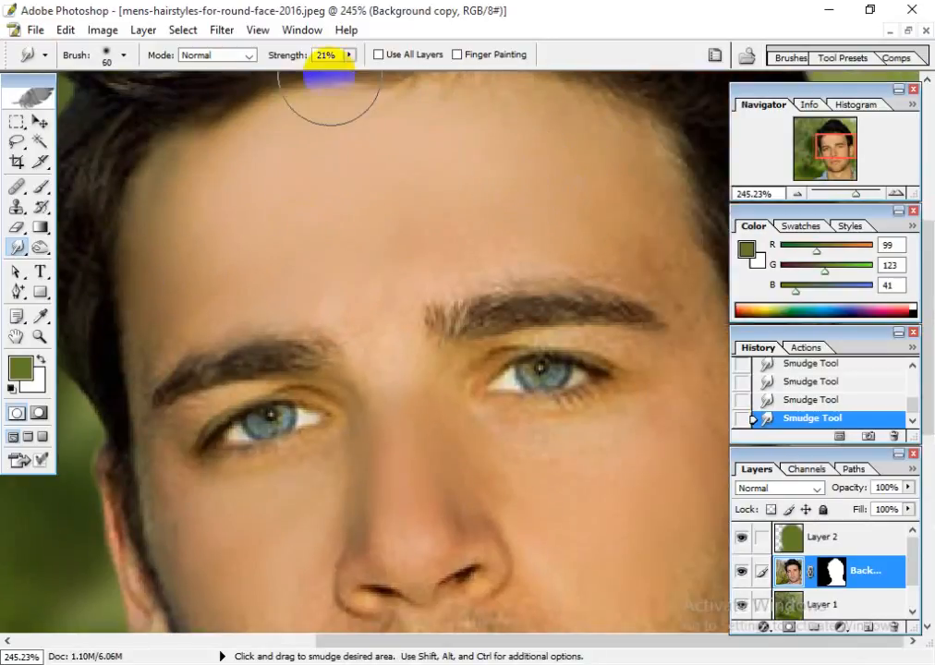
left_click(107, 112)
key("[")
key("[")
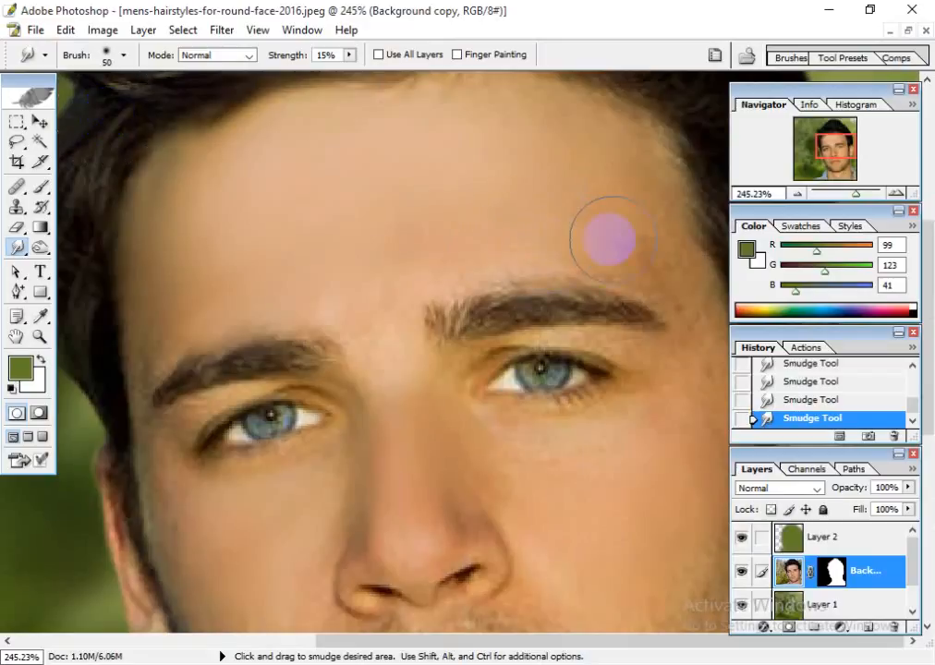
mouse_move(632, 213)
left_mouse_down()
mouse_move(693, 301)
mouse_move(700, 334)
mouse_move(679, 300)
mouse_move(685, 312)
mouse_move(606, 267)
mouse_move(614, 250)
mouse_move(534, 241)
left_mouse_up()
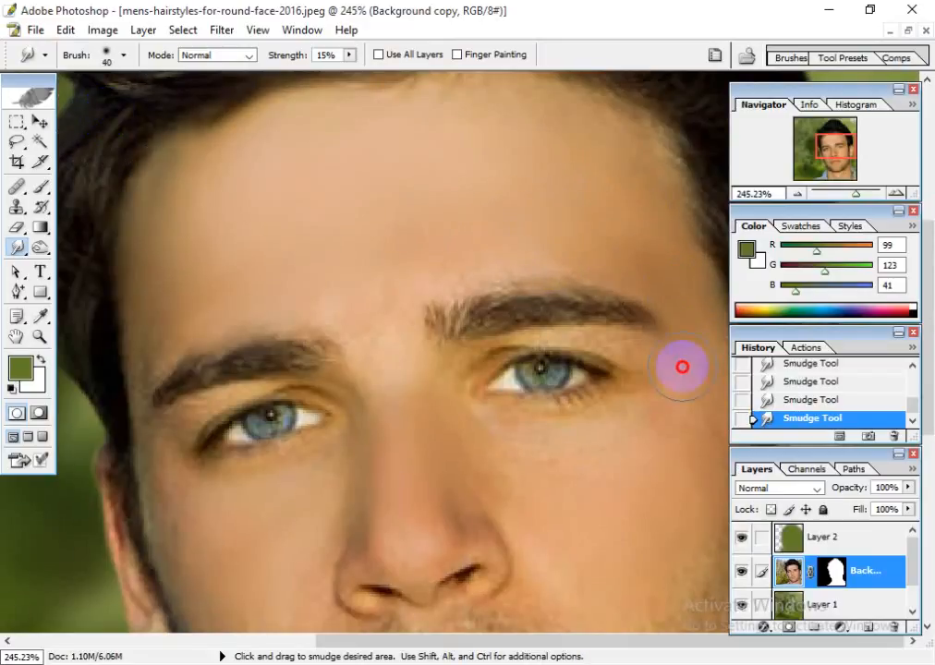
Step: Smudge the skin beside and below the eyes and over the cheeks and nose with the 40 px brush
mouse_move(682, 367)
left_mouse_down()
mouse_move(686, 394)
mouse_move(611, 437)
left_mouse_up()
mouse_move(562, 475)
left_mouse_down()
mouse_move(599, 411)
mouse_move(640, 283)
left_mouse_up()
mouse_move(513, 256)
left_mouse_down()
mouse_move(465, 182)
mouse_move(374, 147)
left_mouse_up()
mouse_move(264, 374)
left_mouse_down()
mouse_move(217, 276)
mouse_move(211, 298)
mouse_move(171, 225)
mouse_move(185, 225)
mouse_move(177, 214)
mouse_move(196, 245)
left_mouse_up()
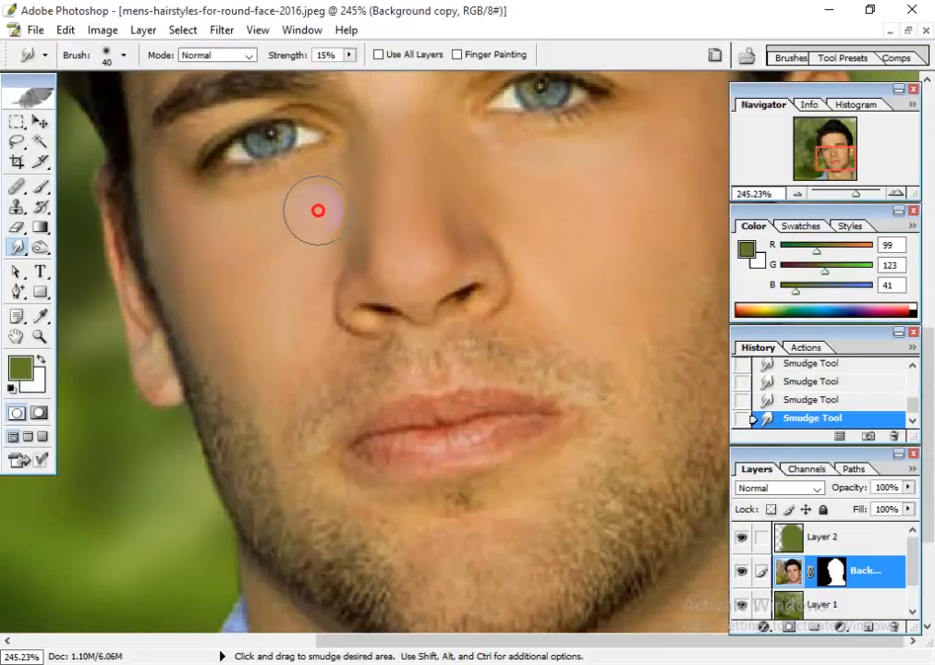
Step: Smooth the lips and the underside of the nose around the nostrils, reducing the smudge brush to 10 px
left_click_drag(397, 320, 407, 229)
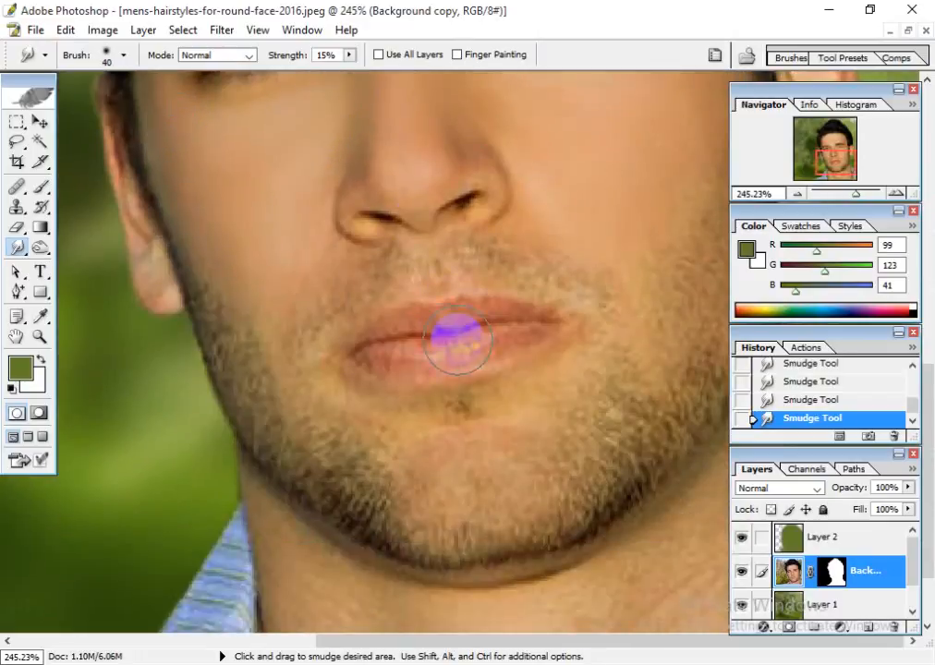
mouse_move(515, 318)
left_mouse_down()
mouse_move(428, 315)
mouse_move(372, 337)
mouse_move(397, 359)
mouse_move(378, 352)
mouse_move(466, 359)
left_mouse_up()
mouse_move(529, 336)
left_mouse_down()
mouse_move(501, 337)
mouse_move(541, 386)
mouse_move(402, 418)
left_mouse_up()
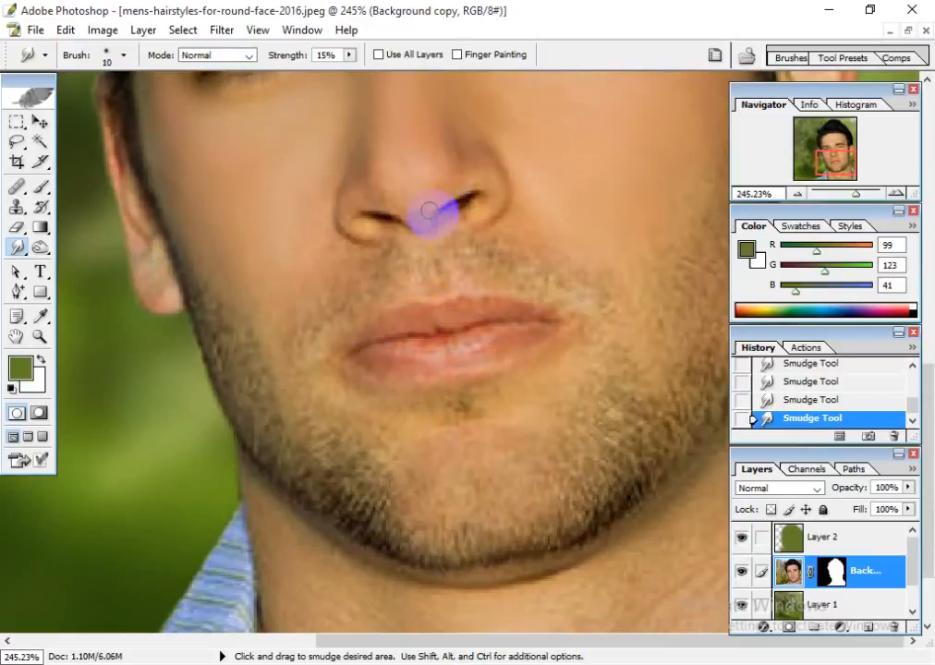
mouse_move(429, 212)
left_mouse_down()
mouse_move(474, 182)
mouse_move(490, 217)
mouse_move(431, 214)
left_mouse_up()
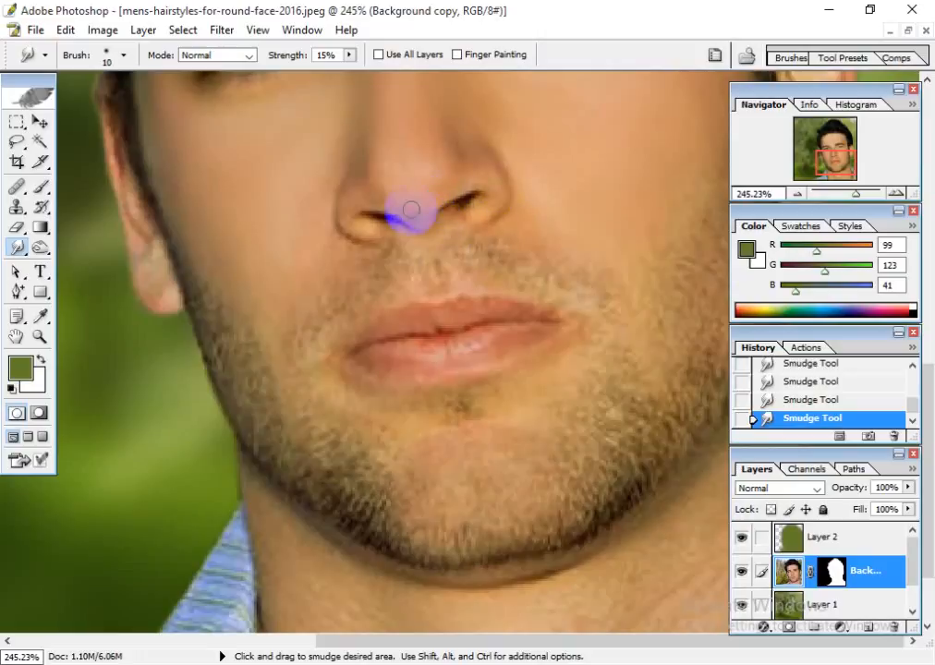
mouse_move(366, 202)
left_mouse_down()
mouse_move(371, 226)
mouse_move(424, 211)
left_mouse_up()
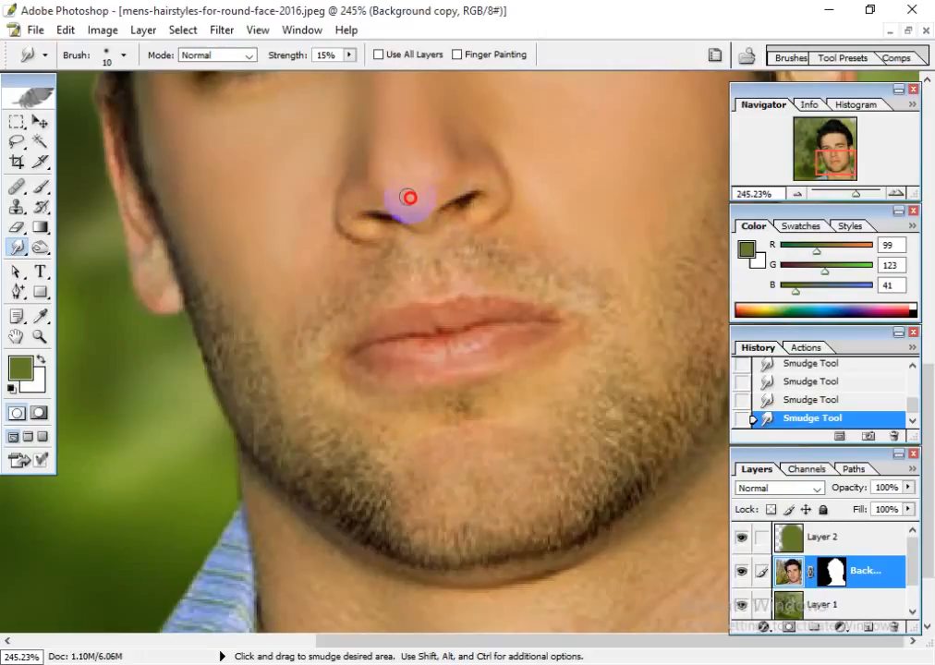
Step: Smudge along the ear and the side hairline on the left of the face with the 10 px brush
left_click_drag(215, 202, 159, 408)
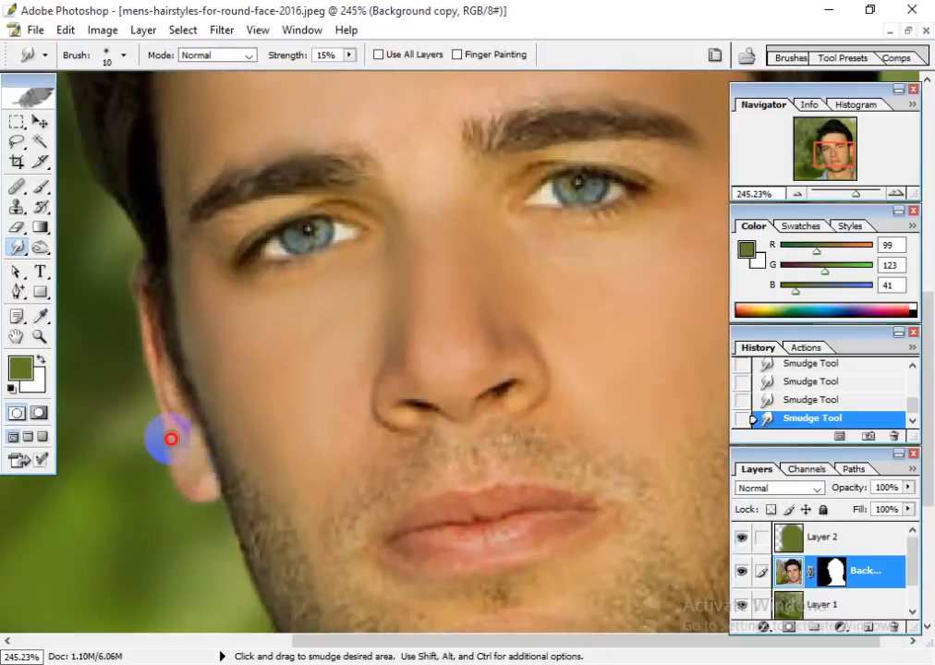
mouse_move(193, 446)
left_mouse_down()
mouse_move(142, 339)
mouse_move(146, 290)
left_mouse_up()
left_click_drag(379, 274, 351, 461)
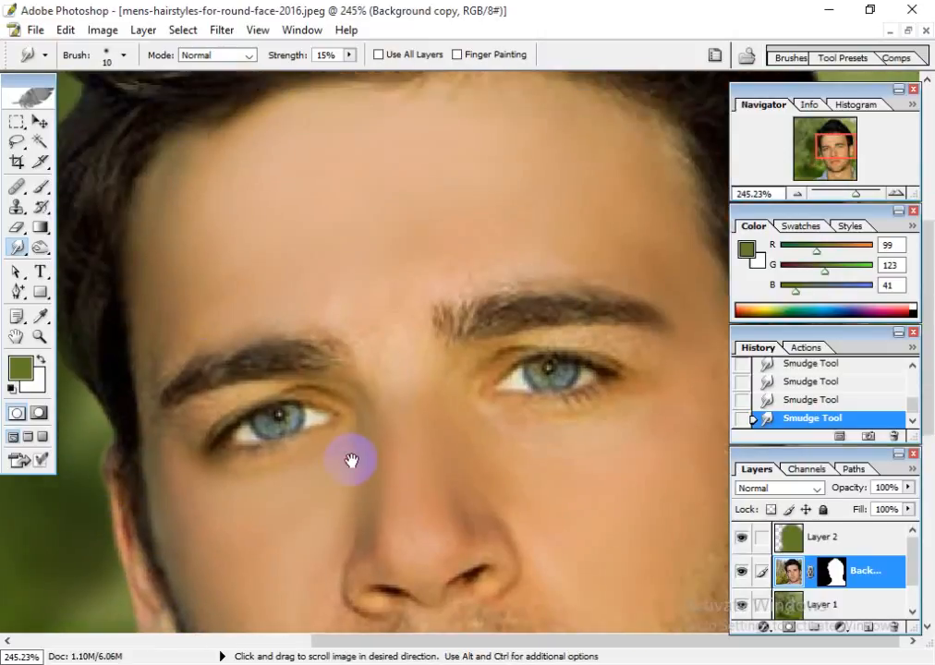
mouse_move(203, 366)
left_mouse_down()
mouse_move(171, 323)
mouse_move(146, 406)
mouse_move(173, 359)
mouse_move(163, 265)
mouse_move(129, 185)
left_mouse_up()
left_click_drag(525, 201, 517, 291)
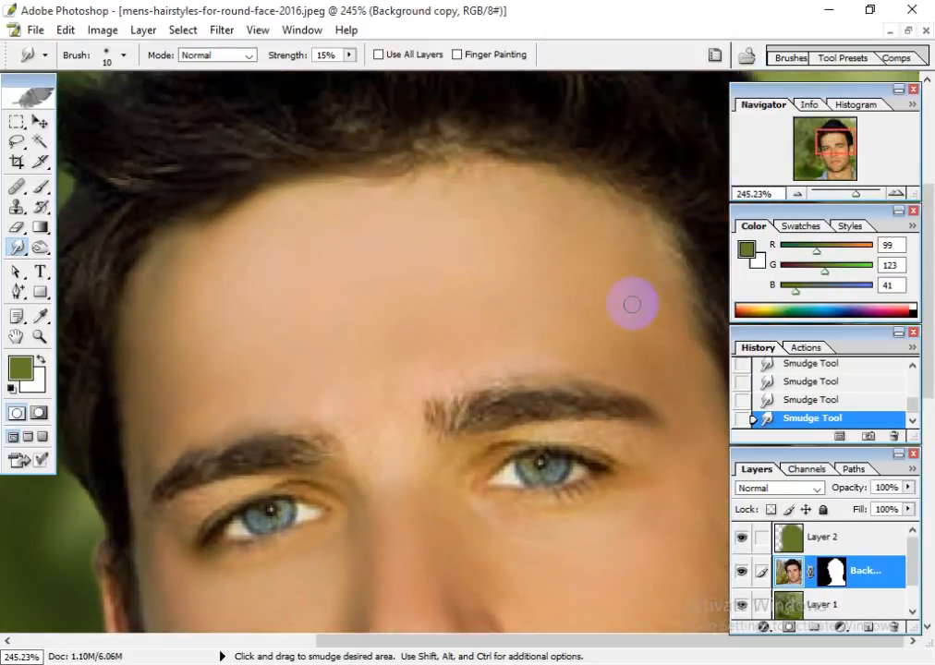
Step: Smudge the upper lash lines of both eyes outward, then finish with the Smudge tool and show the whole portrait
mouse_move(538, 456)
left_mouse_down()
mouse_move(605, 435)
mouse_move(621, 457)
left_mouse_up()
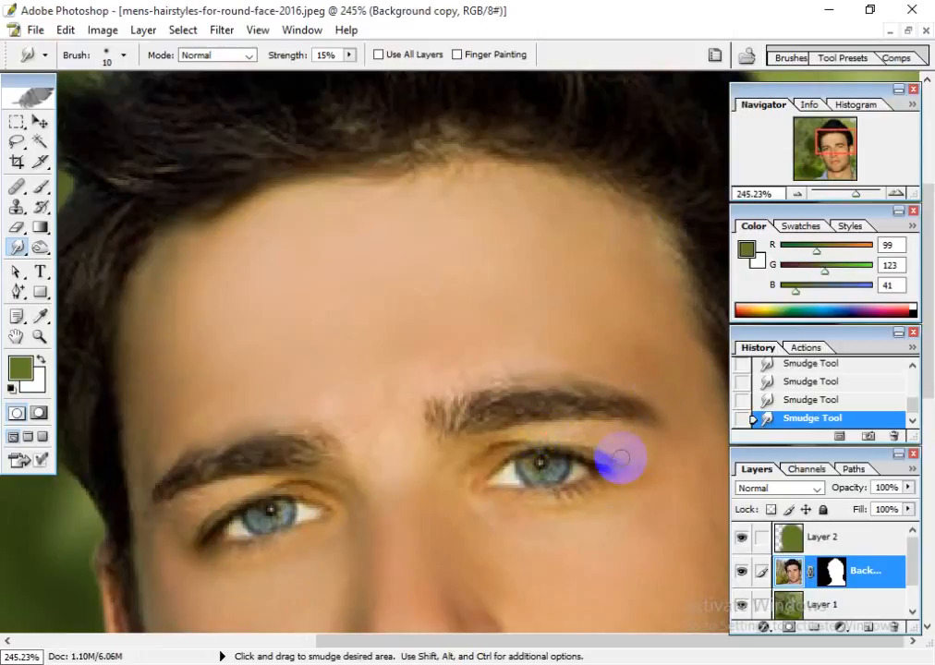
mouse_move(236, 493)
left_mouse_down()
mouse_move(188, 503)
mouse_move(198, 495)
mouse_move(183, 527)
left_mouse_up()
key("ctrl+minus")
key("ctrl+minus")
key("ctrl+minus")
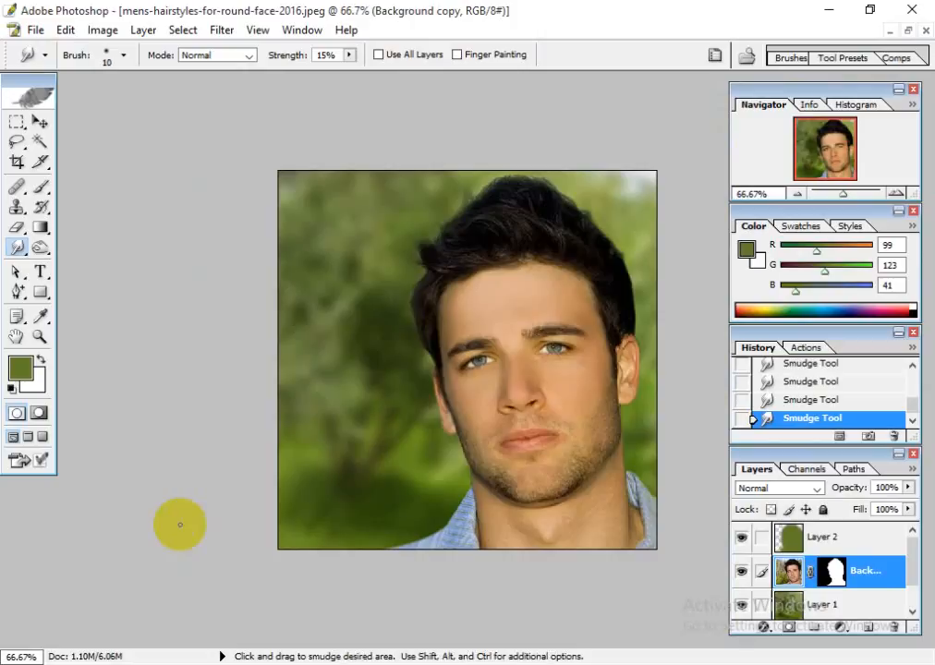
left_click(392, 442)
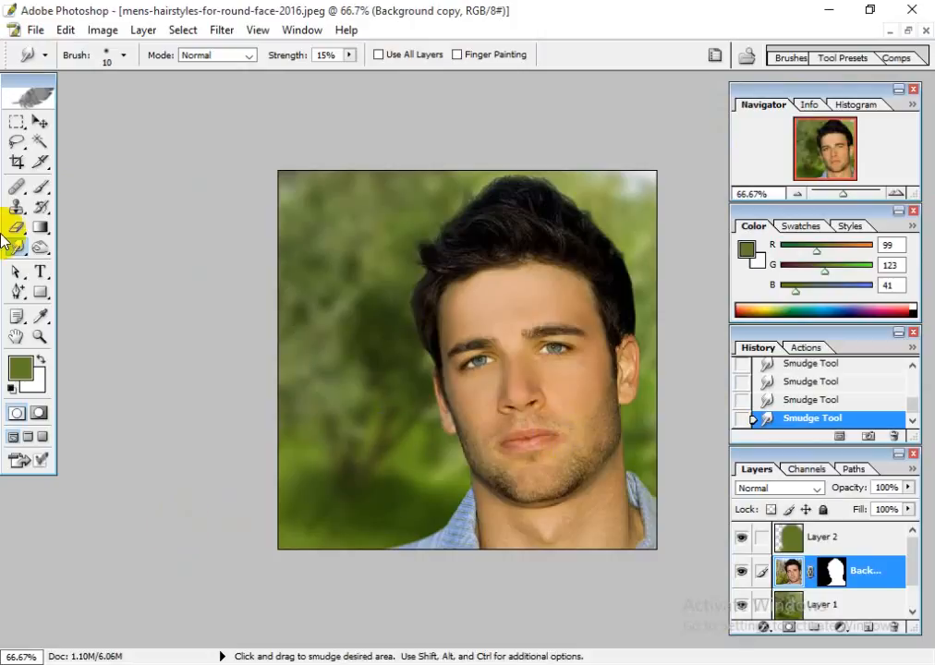
left_click(40, 120)
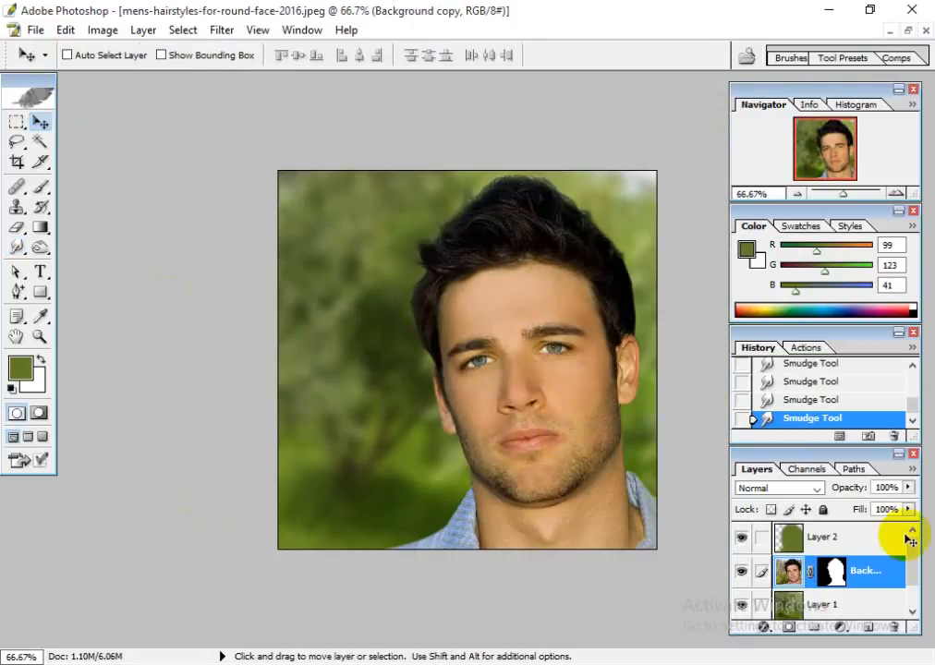
Step: Flatten the portrait's visible layers into a single background layer
left_click(820, 538)
mouse_move(912, 553)
left_mouse_down()
mouse_move(915, 587)
mouse_move(917, 560)
left_mouse_up()
scroll(791, 568, "down", 2)
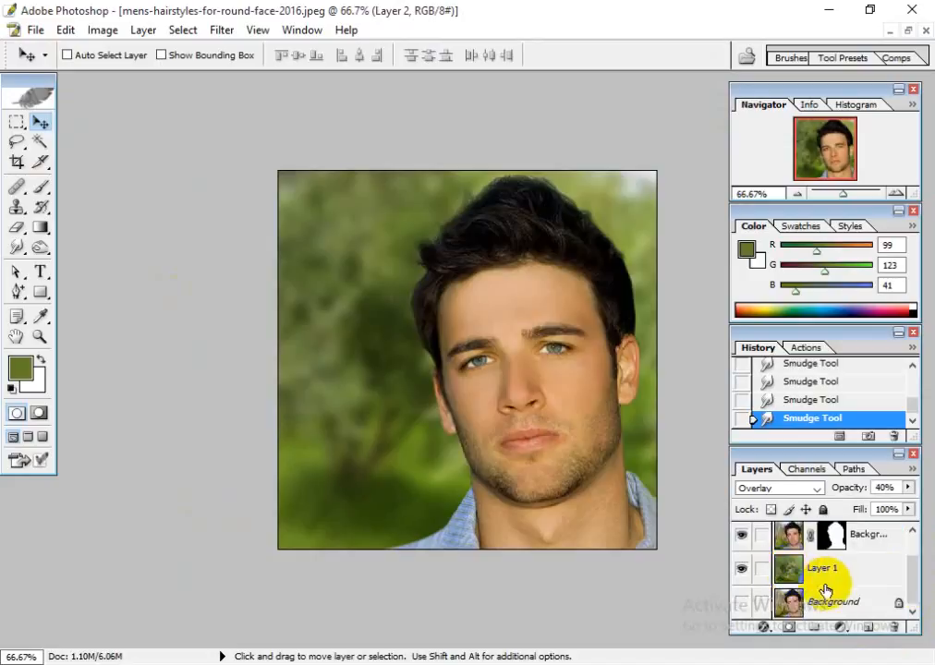
scroll(758, 549, "up", 2)
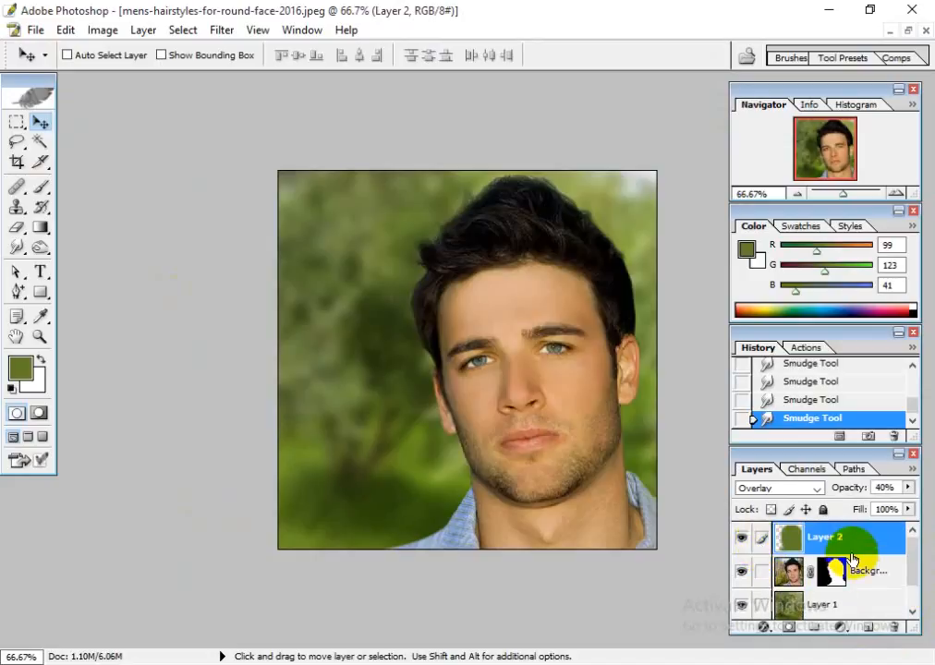
left_click(141, 30)
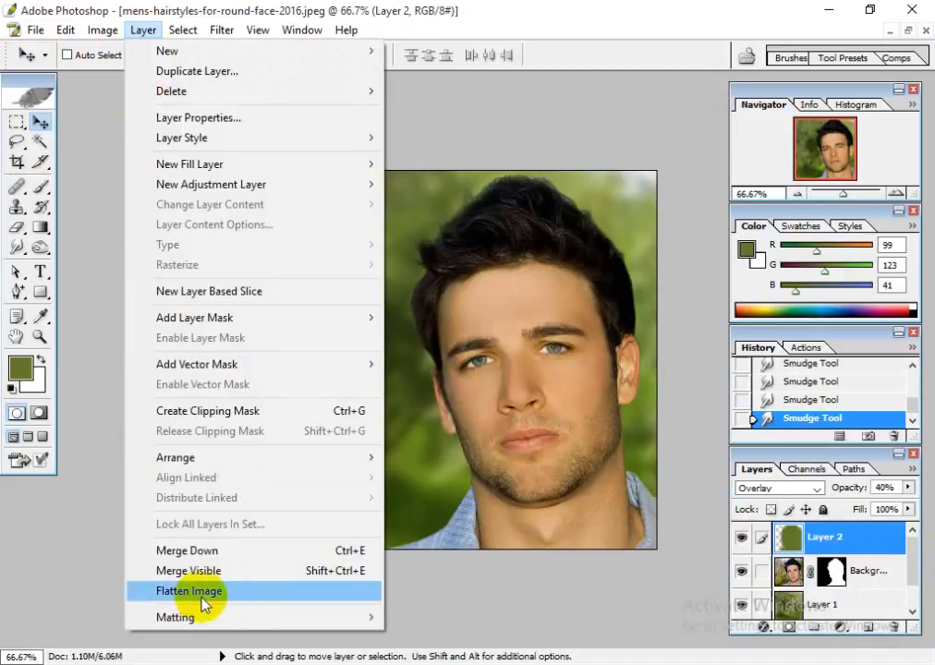
left_click(268, 600)
left_click(415, 272)
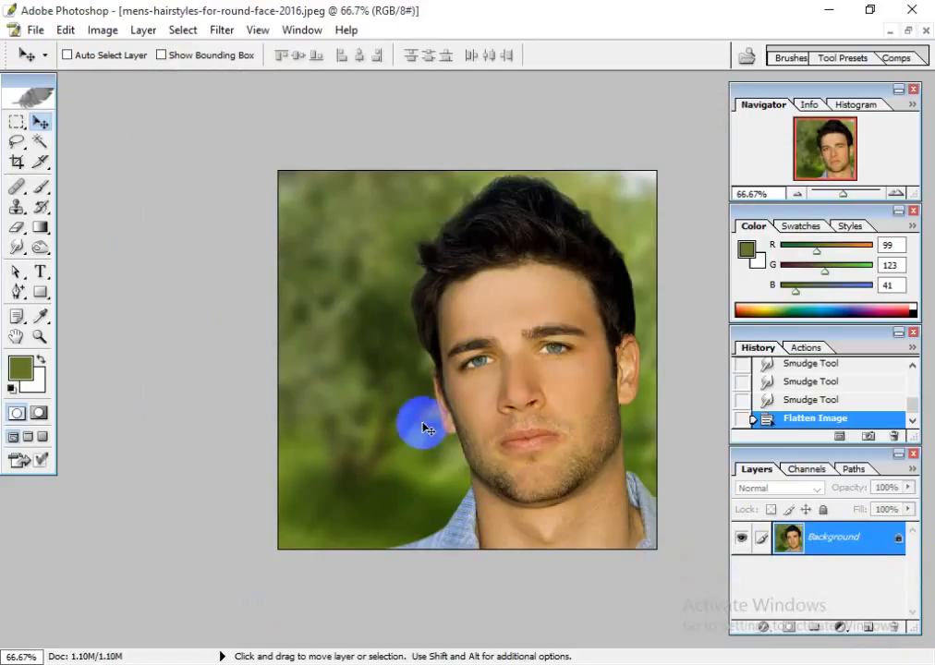
left_click(17, 162)
left_click(252, 55)
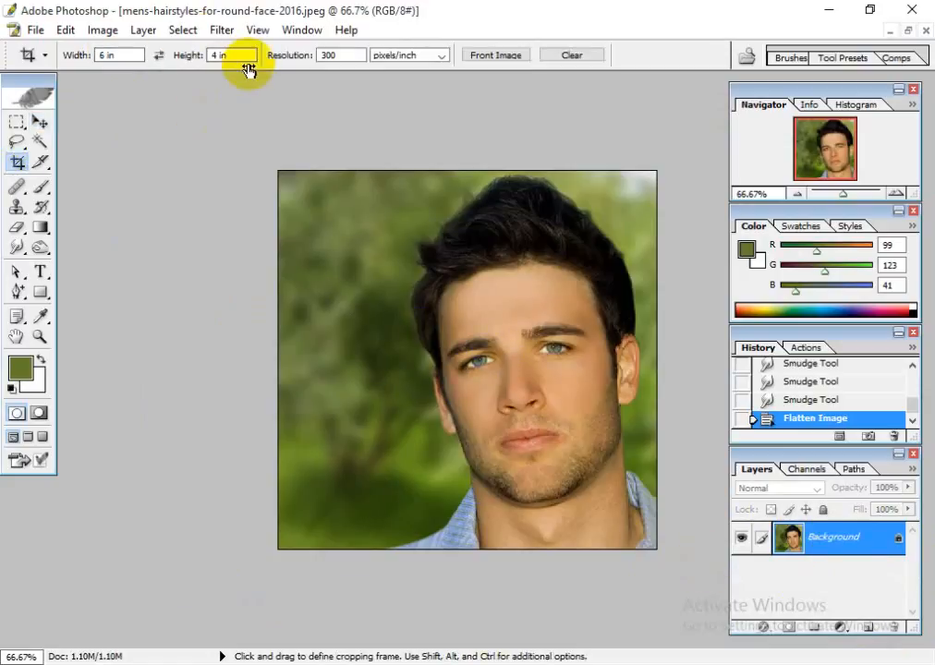
left_click_drag(431, 151, 657, 610)
key("Escape")
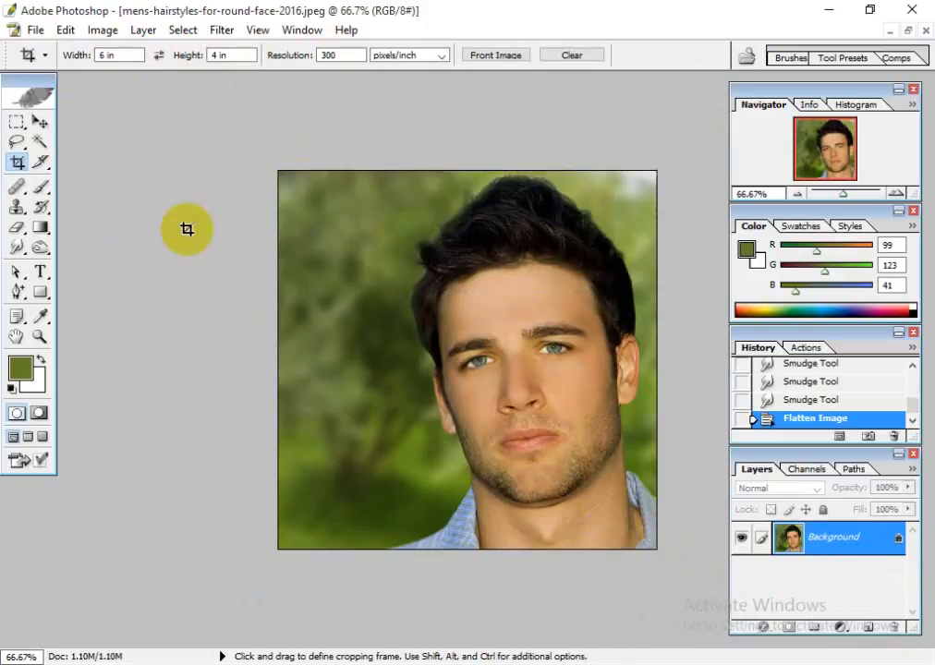
Step: Crop the portrait around the man's head and shoulders to 4 in wide by 6 in high at 300 pixels/inch
left_click(159, 56)
left_click_drag(382, 171, 766, 655)
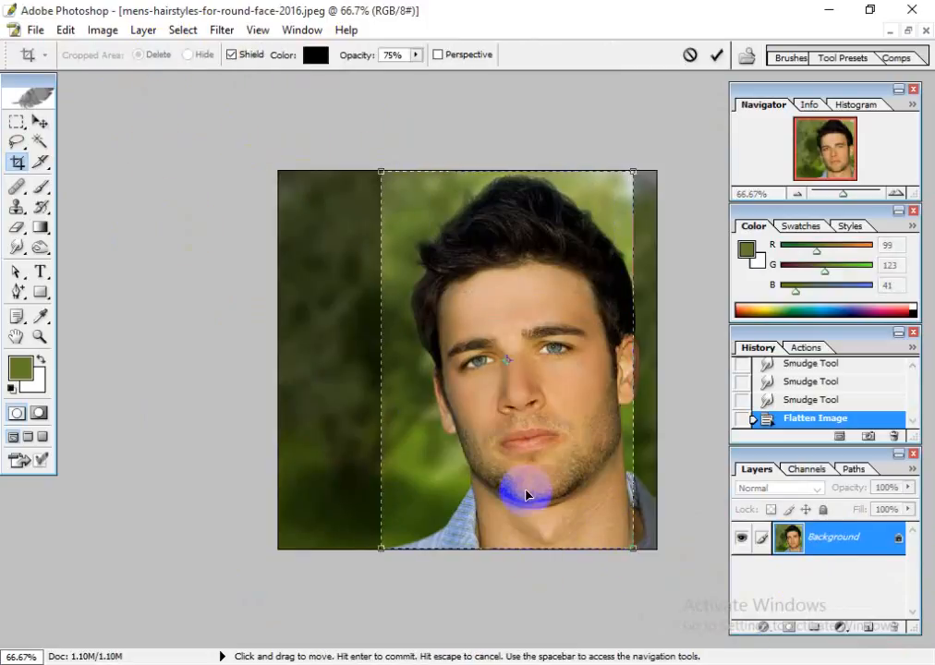
key("Right")
key("Right")
key("Right")
key("Right")
key("Right")
key("Right")
key("Right")
key("Right")
key("Right")
key("Right")
key("Right")
key("Right")
key("Right")
key("Right")
key("Right")
key("Right")
key("Right")
key("Right")
key("Right")
key("Right")
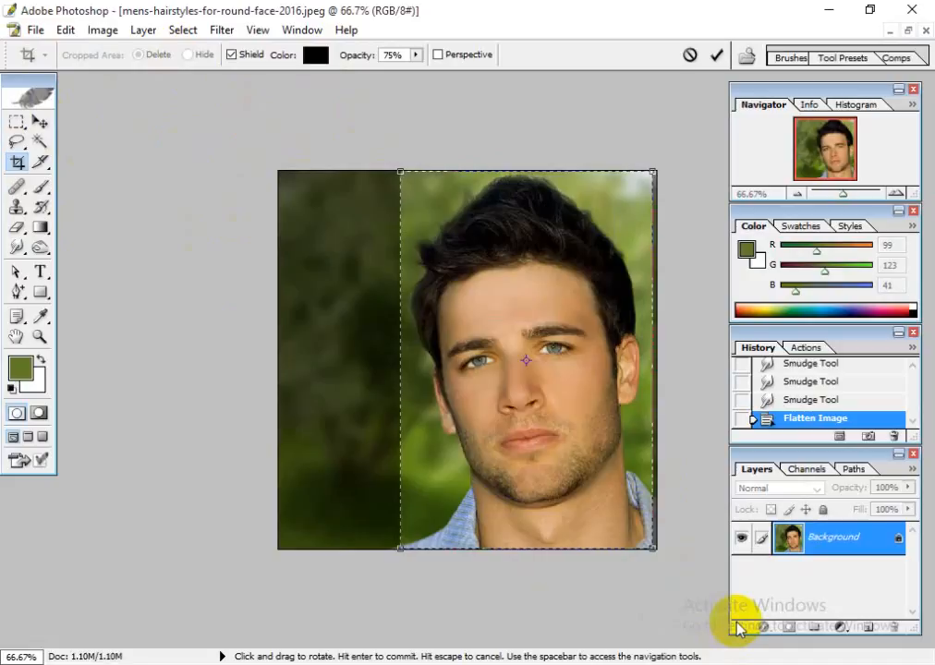
key("Return")
key("ctrl+minus")
key("ctrl+minus")
key("ctrl+minus")
key("ctrl+minus")
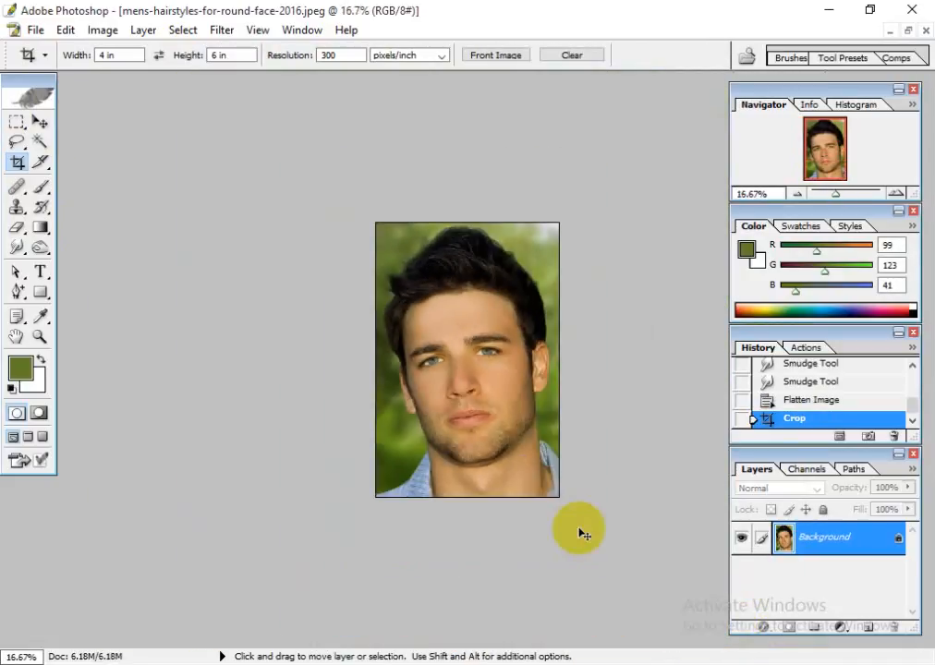
Step: Undo the crop and enlarge the view of the portrait to 66.67%
key("ctrl+alt+z")
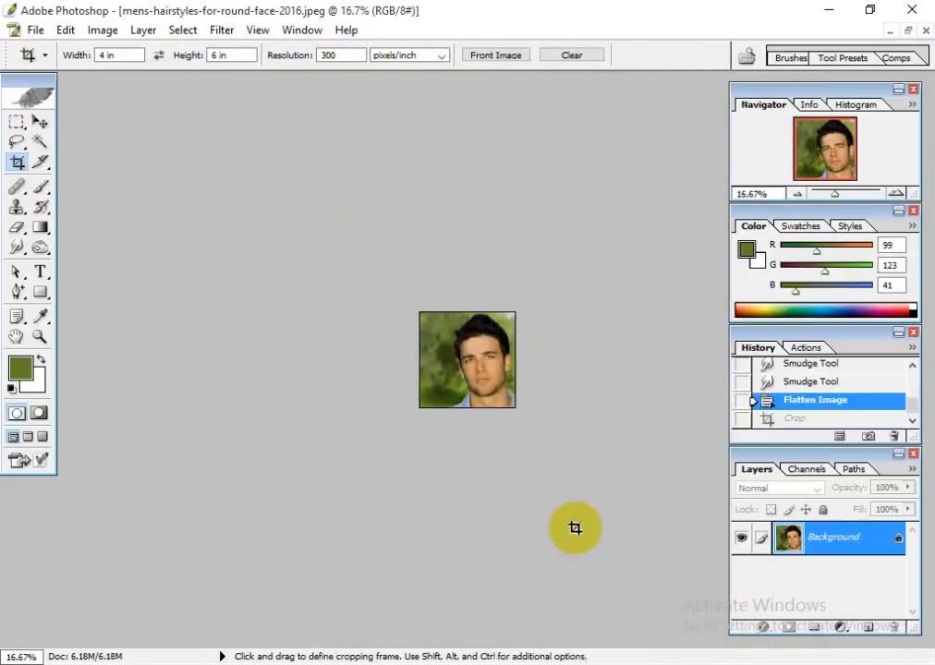
key("ctrl+plus")
key("ctrl+plus")
key("ctrl+plus")
key("ctrl+plus")
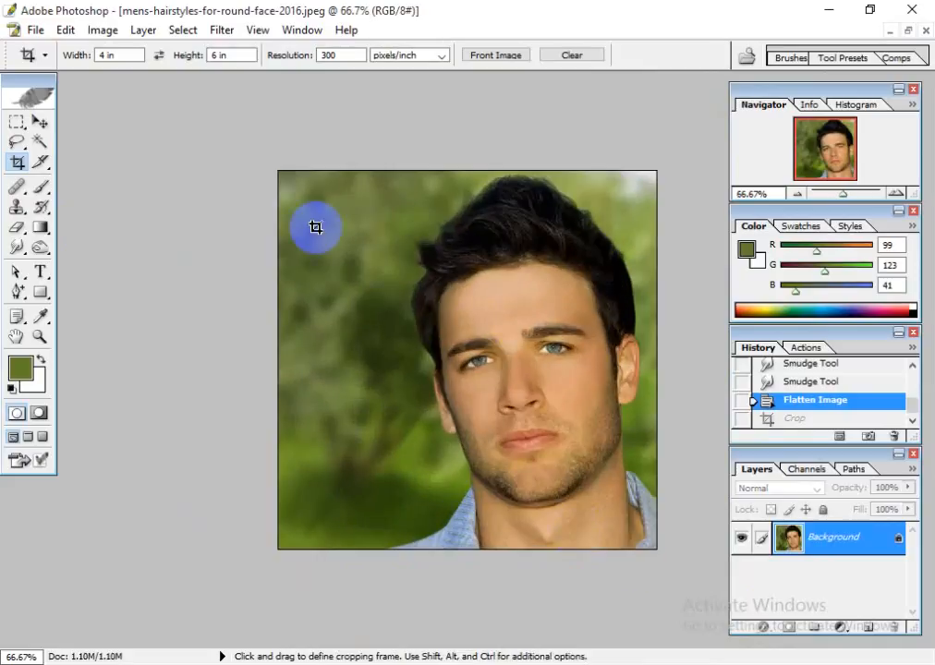
Step: Save the flattened portrait as a JPEG named "After edit version" in the class folder, with quality 9 and the Baseline ("Standard") format
left_click(35, 29)
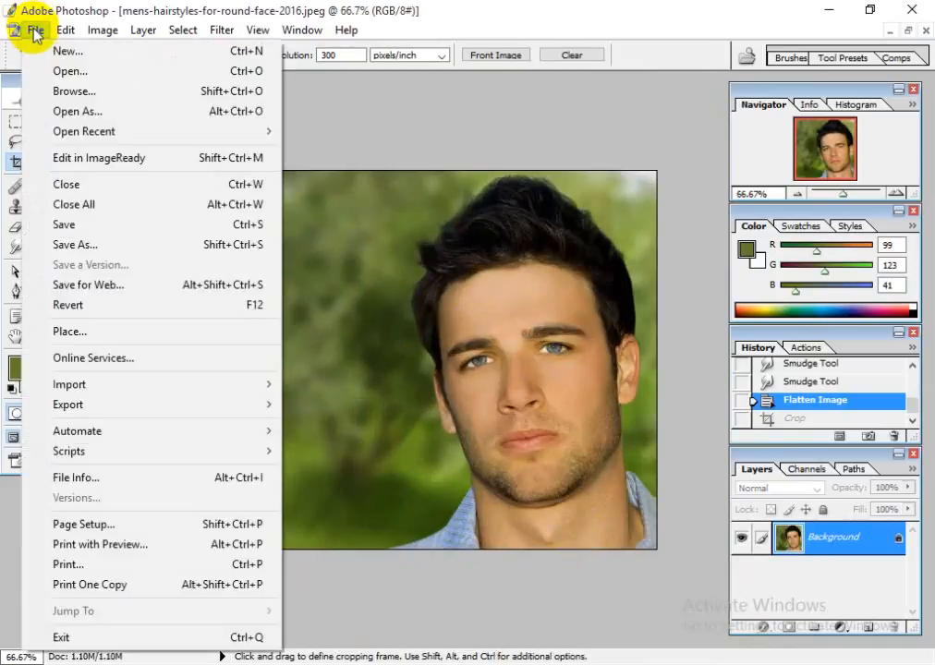
left_click(66, 246)
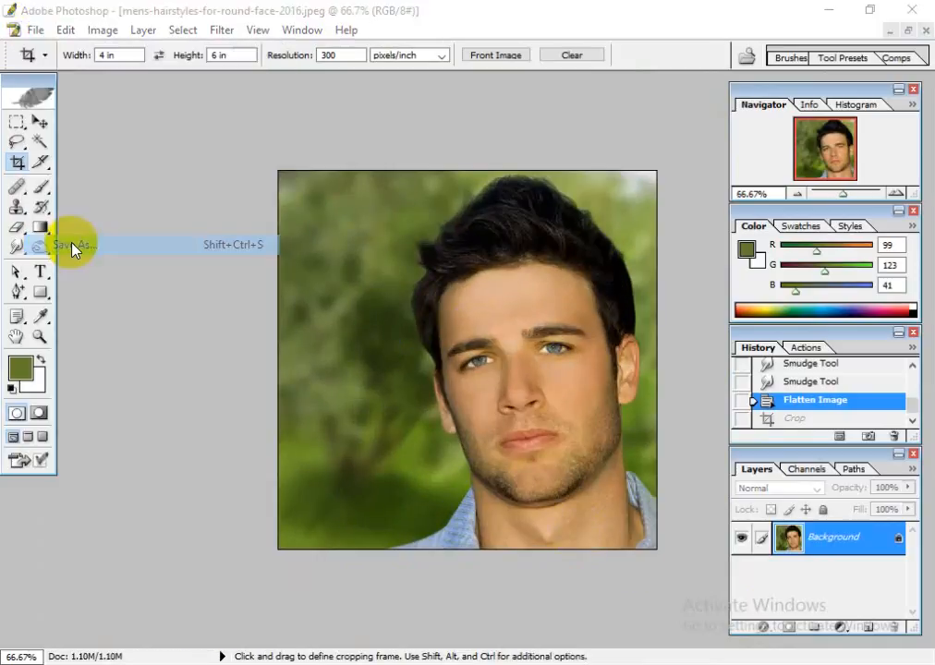
left_click(268, 401)
left_click(297, 490)
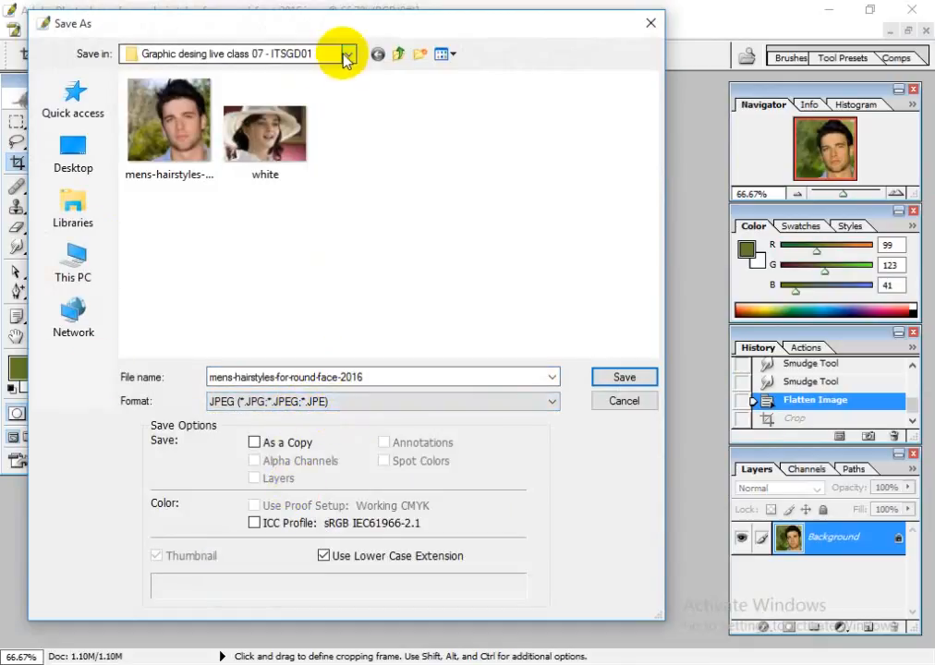
double_click(414, 377)
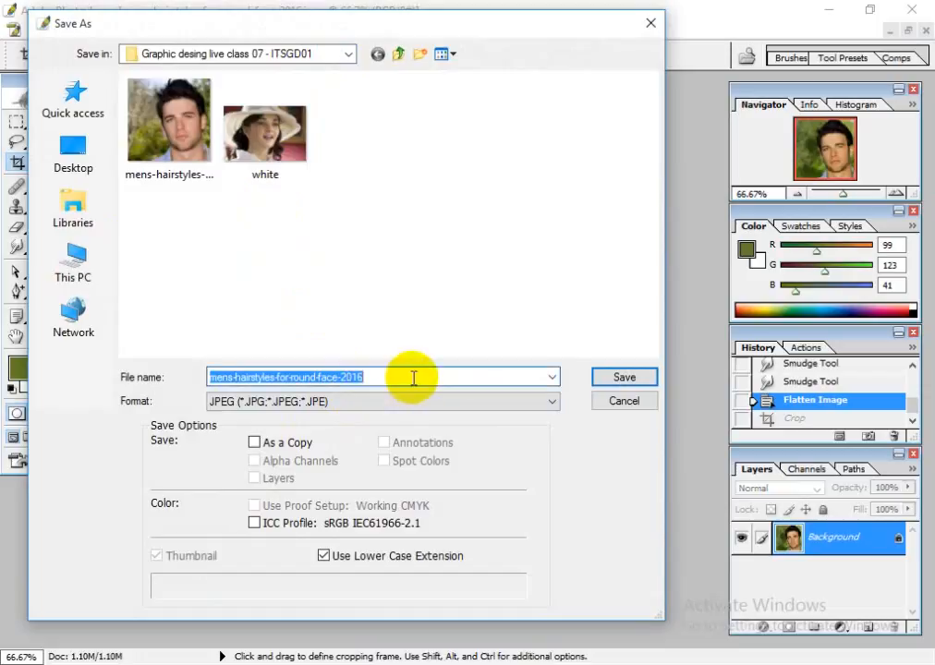
type("E")
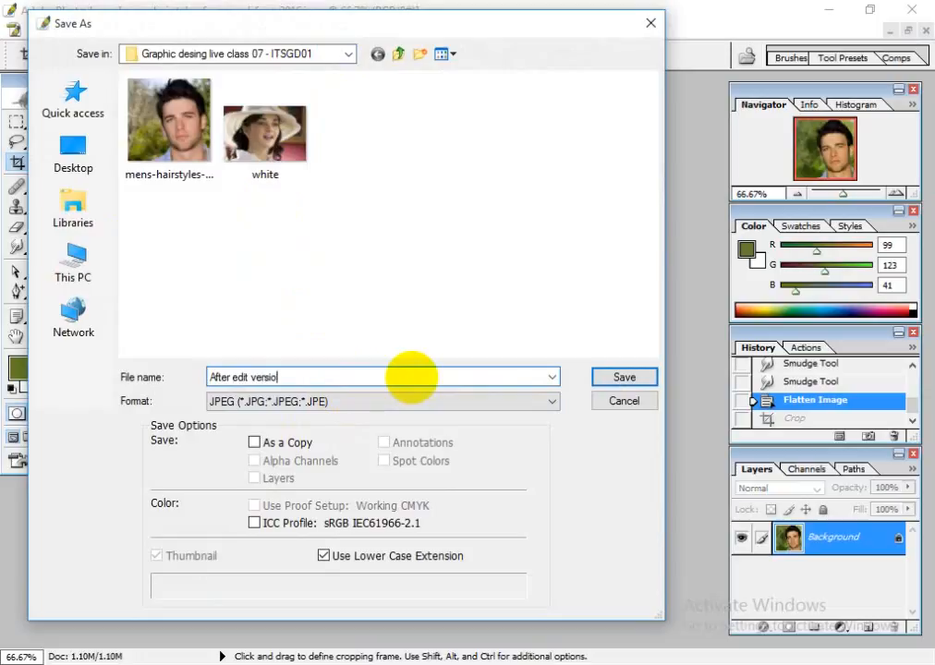
key("Return")
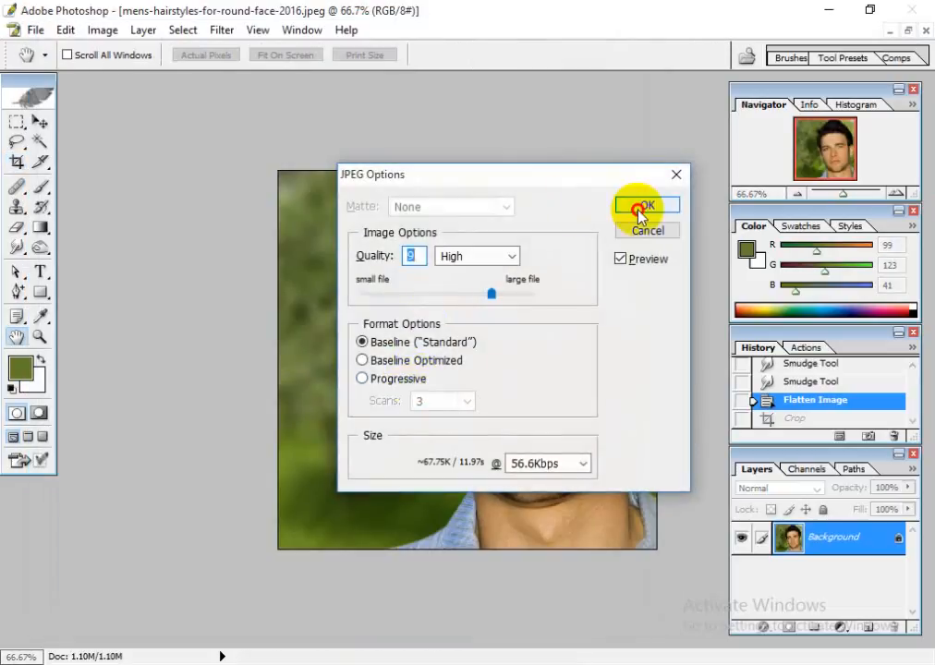
left_click(638, 211)
Step: Switch to the class folder in File Explorer and compare "After edit version" with the original portrait in the Photos viewer
left_click(845, 9)
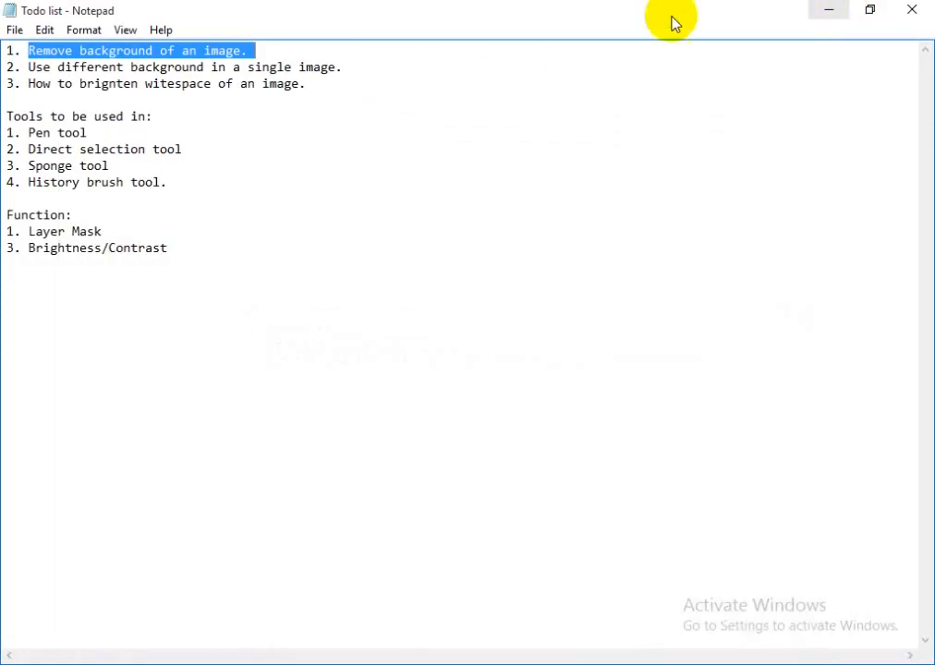
left_click(830, 12)
right_click(382, 284)
left_click(396, 355)
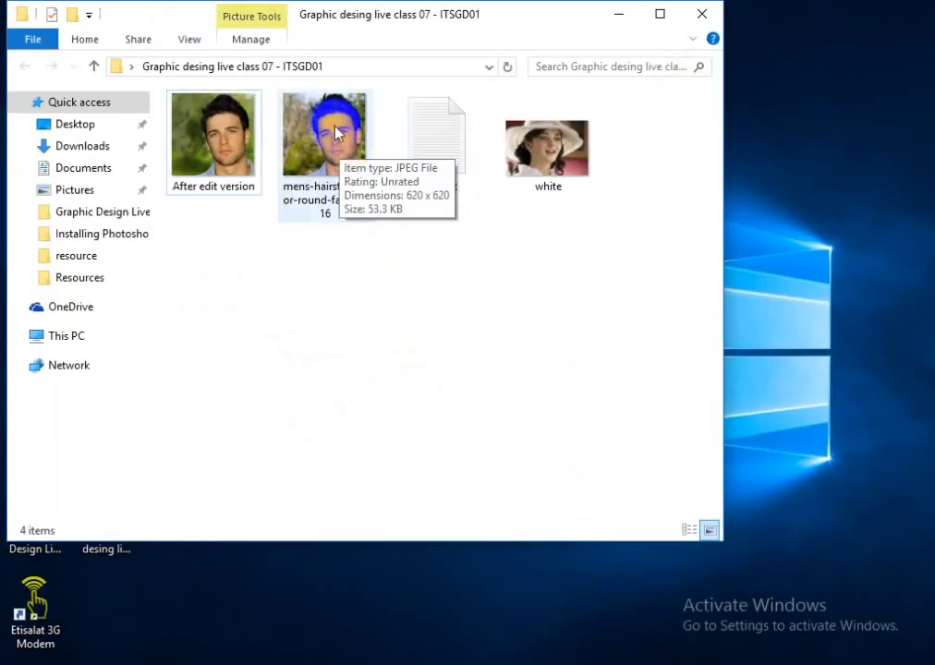
left_click(216, 151)
double_click(215, 151)
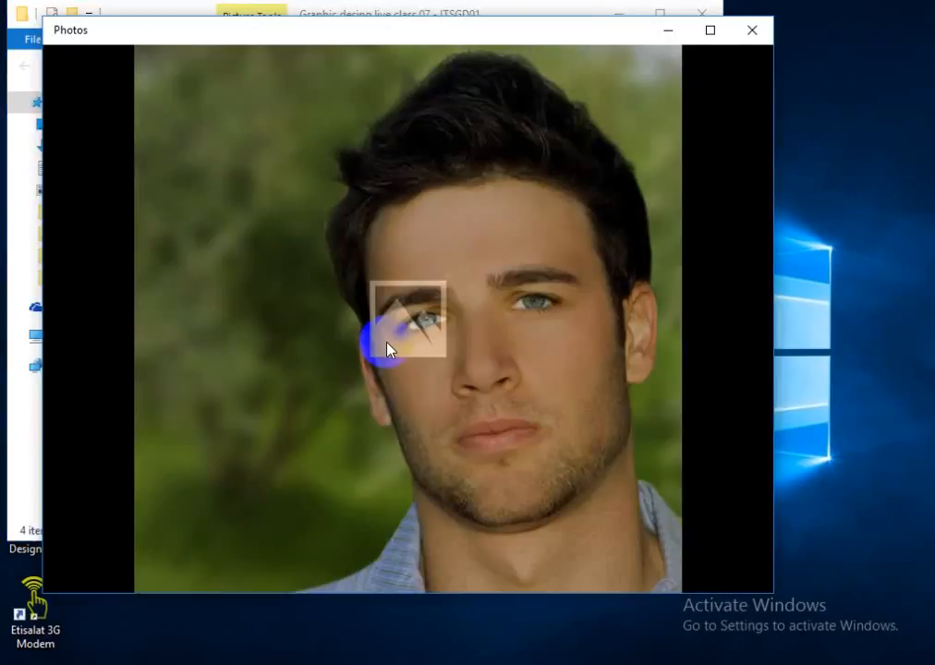
left_click(763, 322)
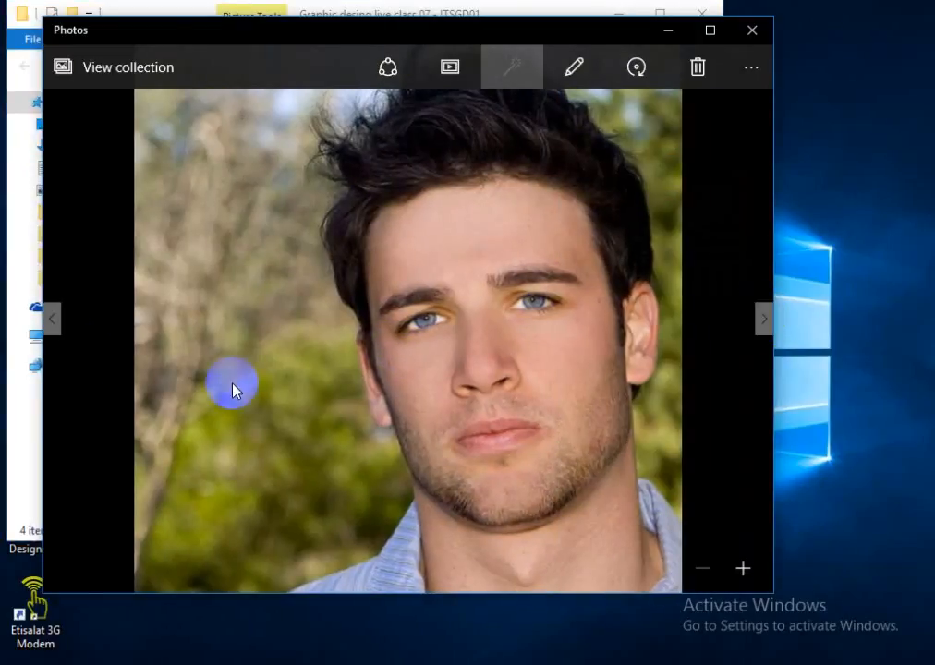
left_click(51, 320)
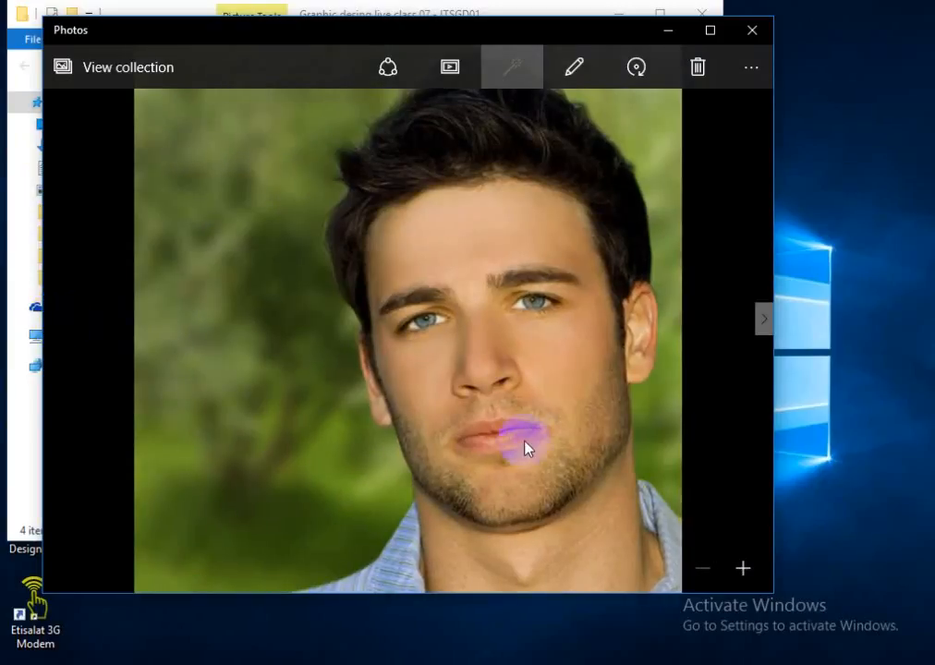
left_click(752, 29)
left_click(479, 303)
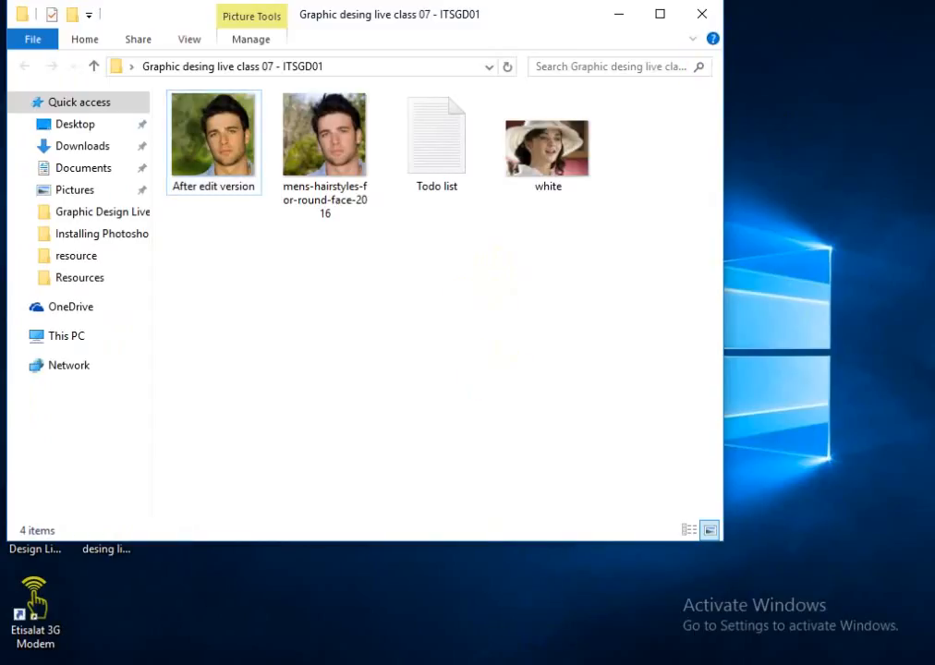
Step: Switch back to Photoshop, float the portrait's window, and undo the flattening to restore its separate layers
left_click(481, 662)
left_click(911, 32)
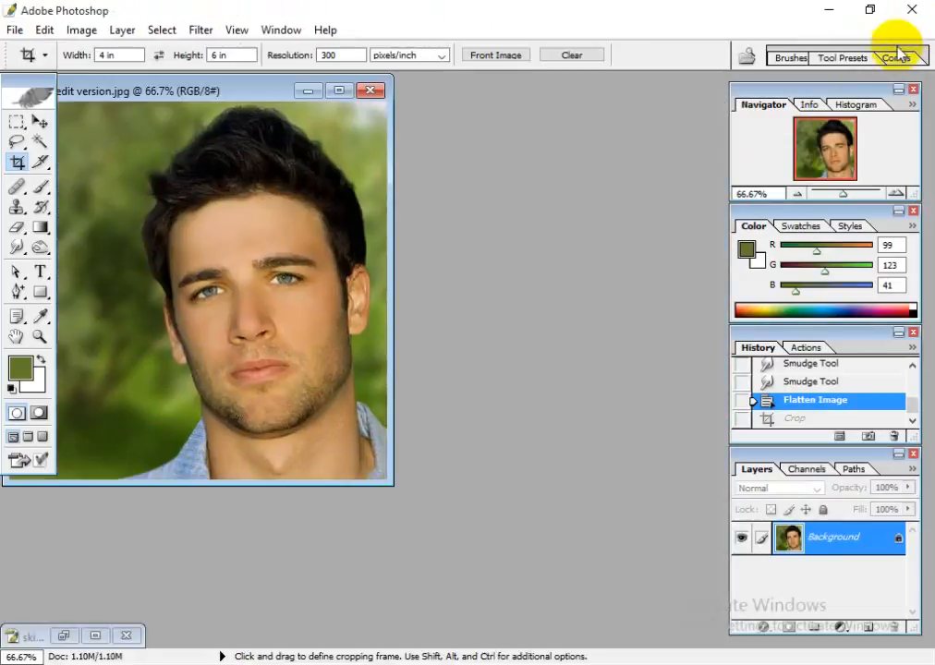
left_click_drag(233, 89, 453, 112)
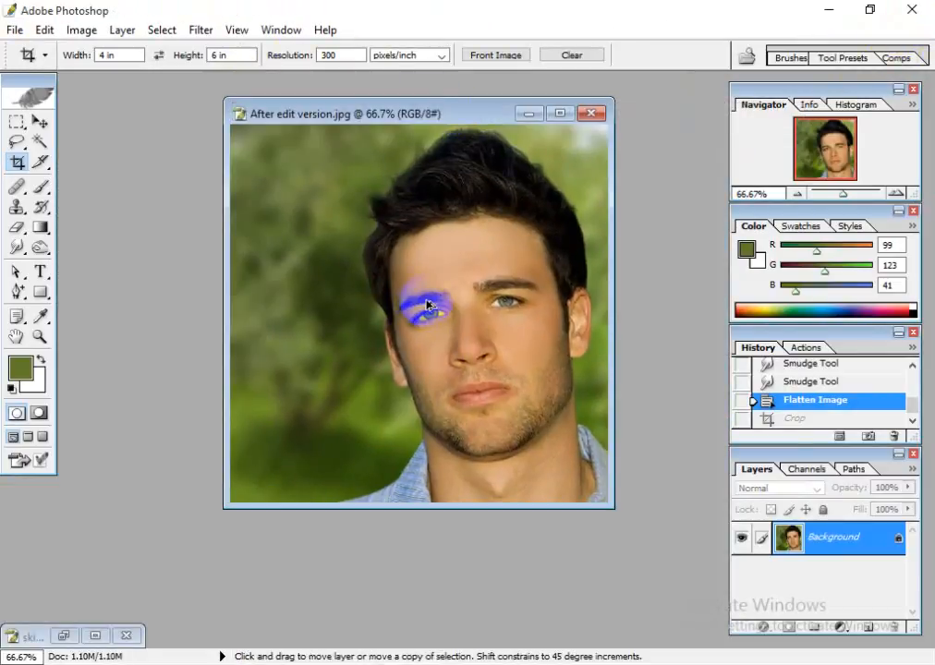
key("ctrl+alt+z")
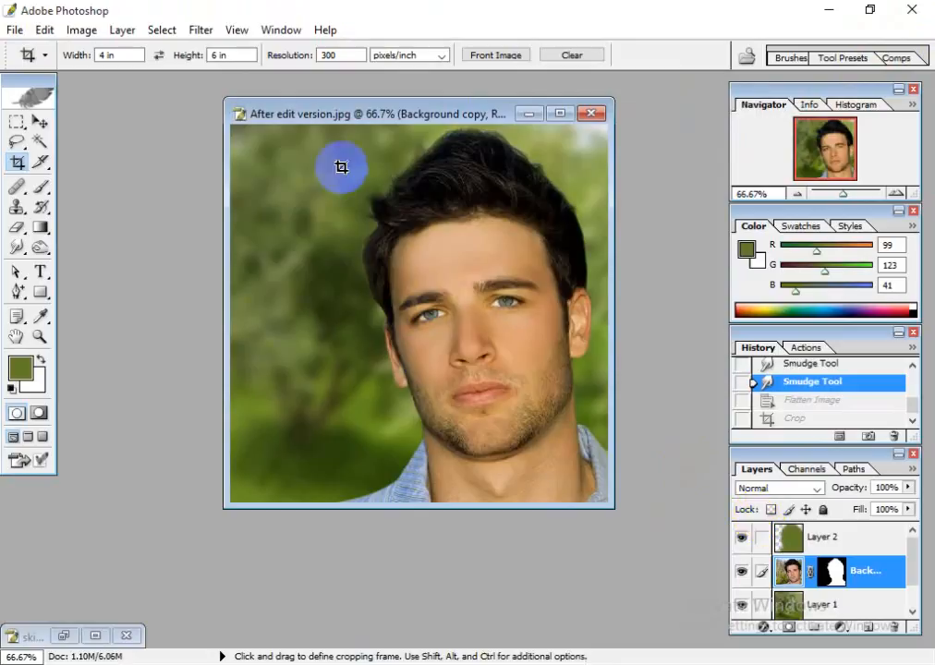
left_click_drag(334, 121, 418, 127)
left_click(41, 121)
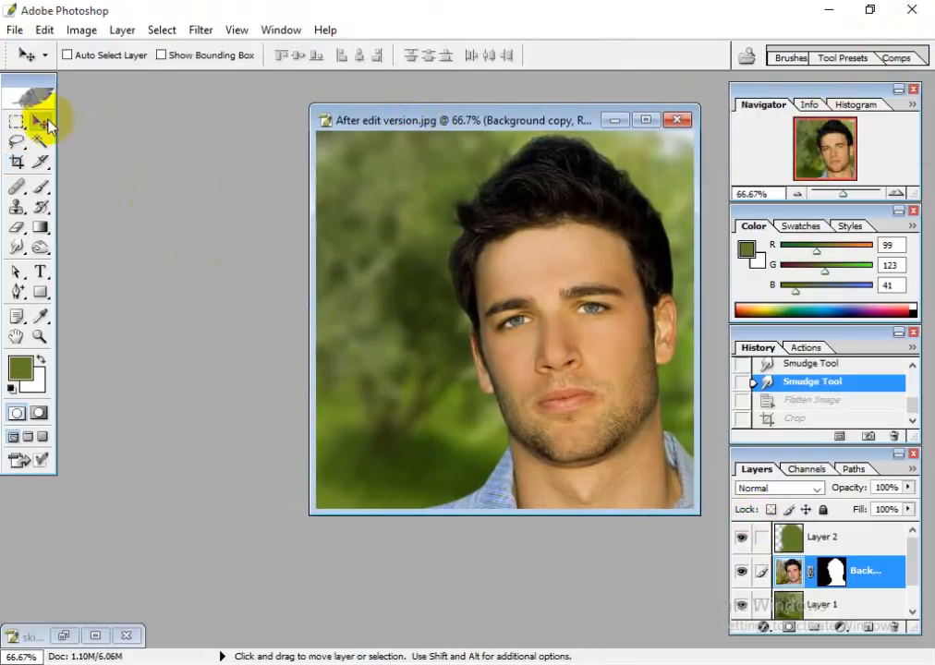
Step: Create a blank document from the A4 preset
key("ctrl+n")
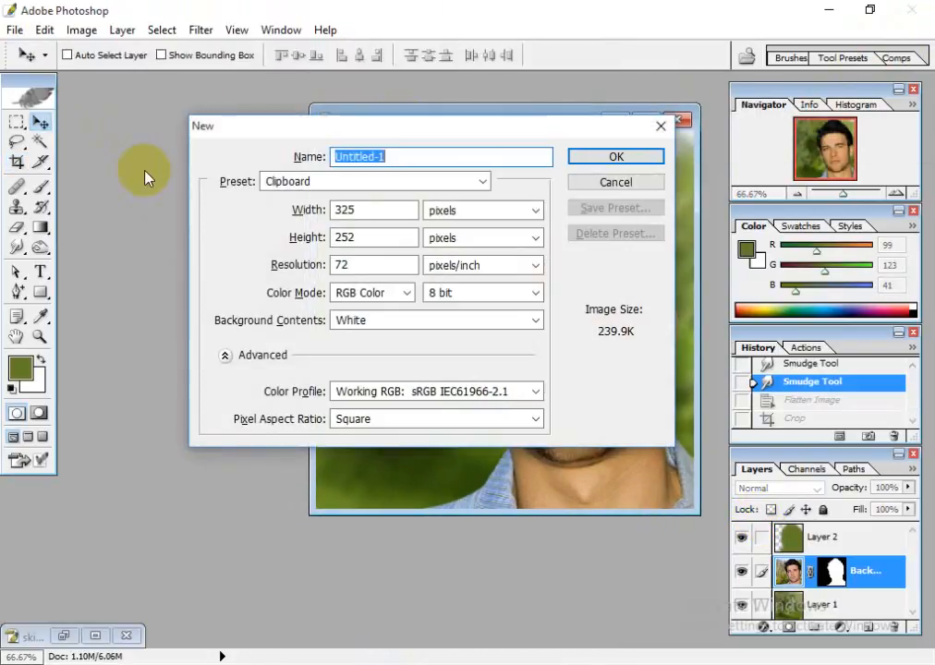
left_click(294, 182)
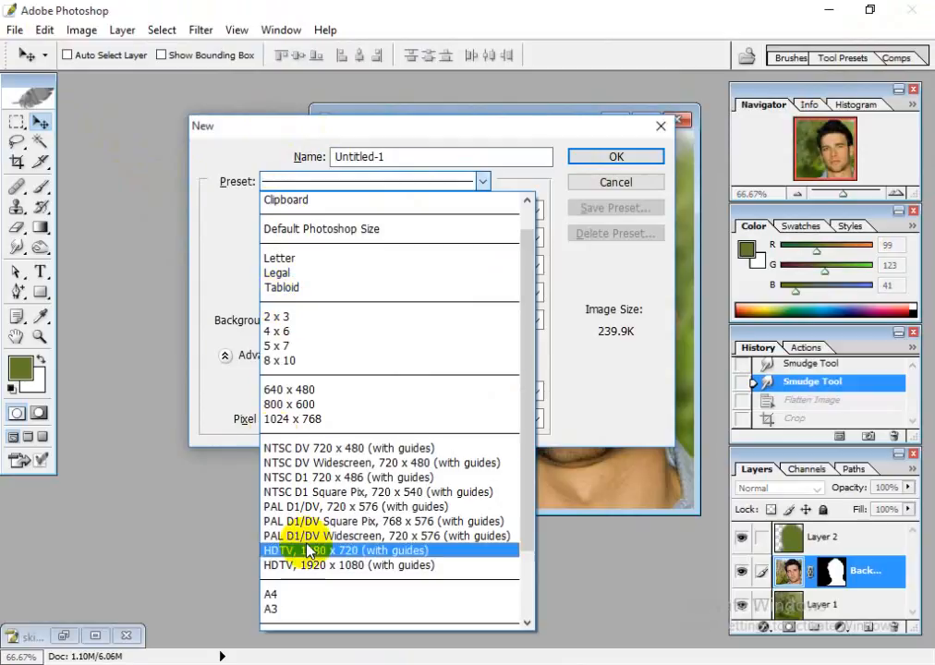
left_click(294, 595)
left_click(621, 159)
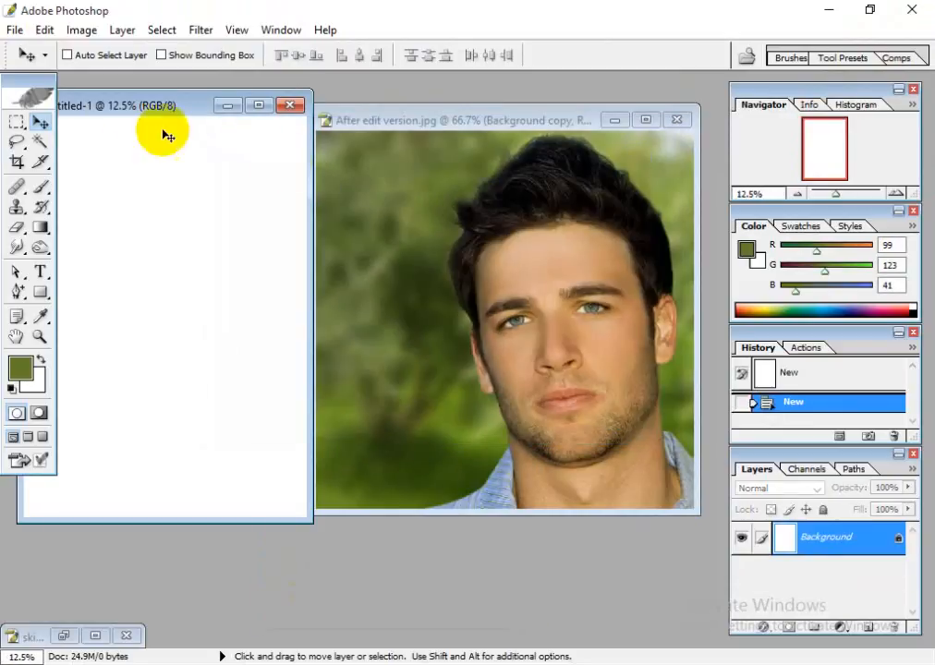
Step: Try copying the masked portrait layer into the blank A4 document, undoing each copy
left_click(556, 307)
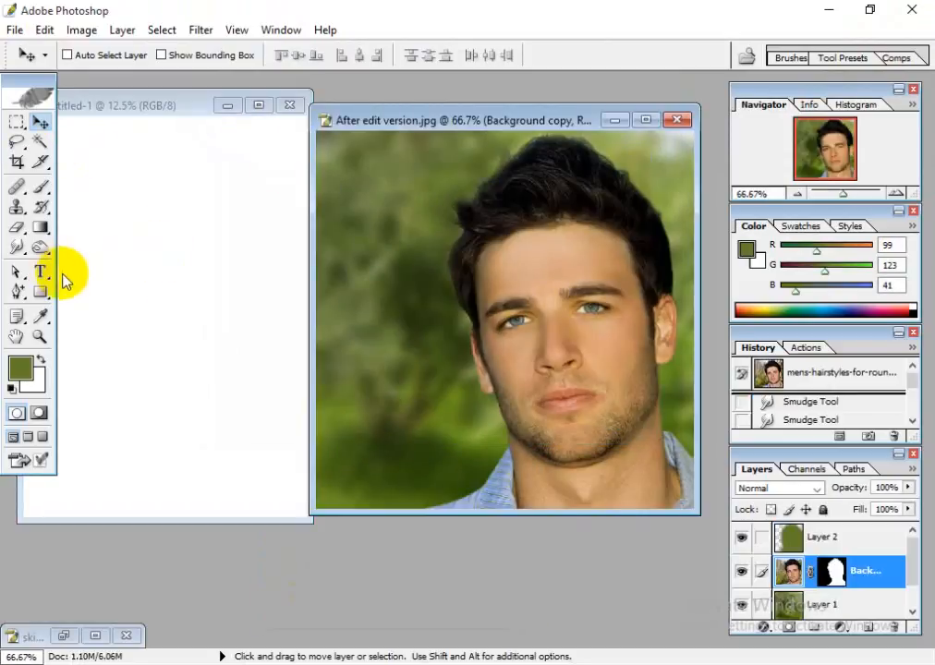
left_click_drag(543, 303, 121, 297)
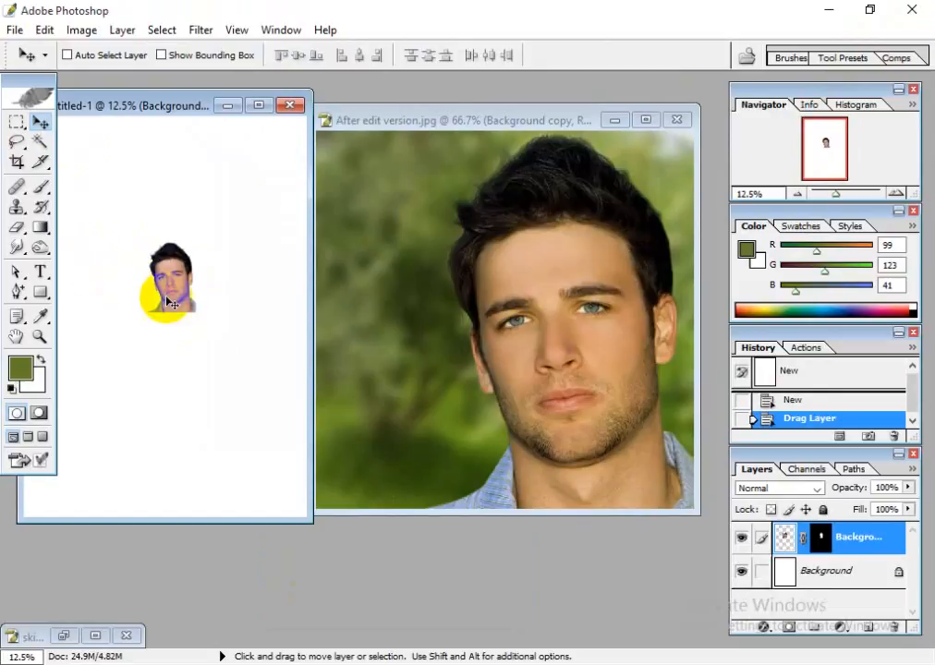
key("ctrl+z")
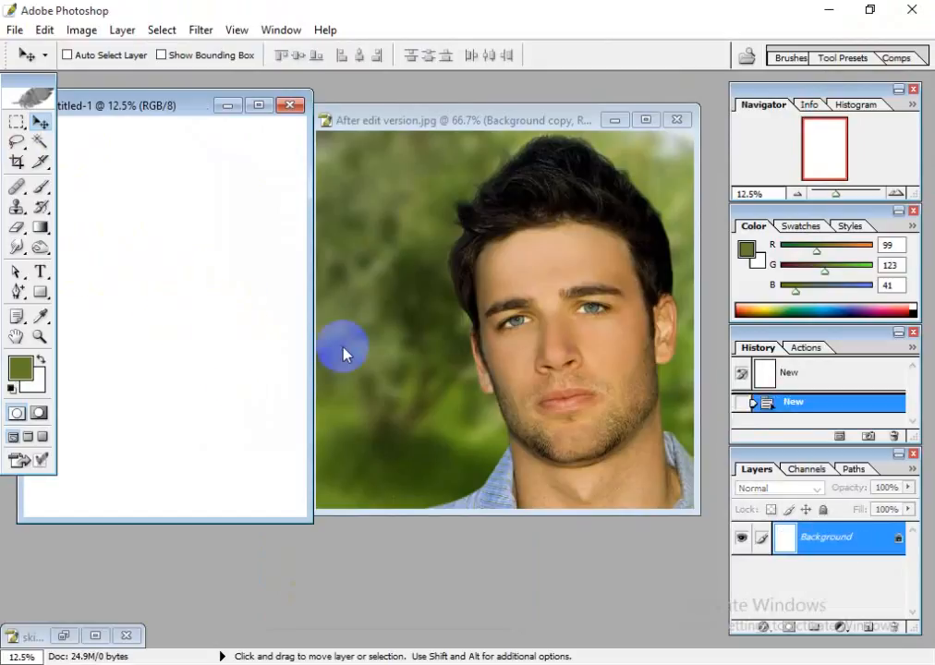
left_click_drag(372, 281, 154, 284)
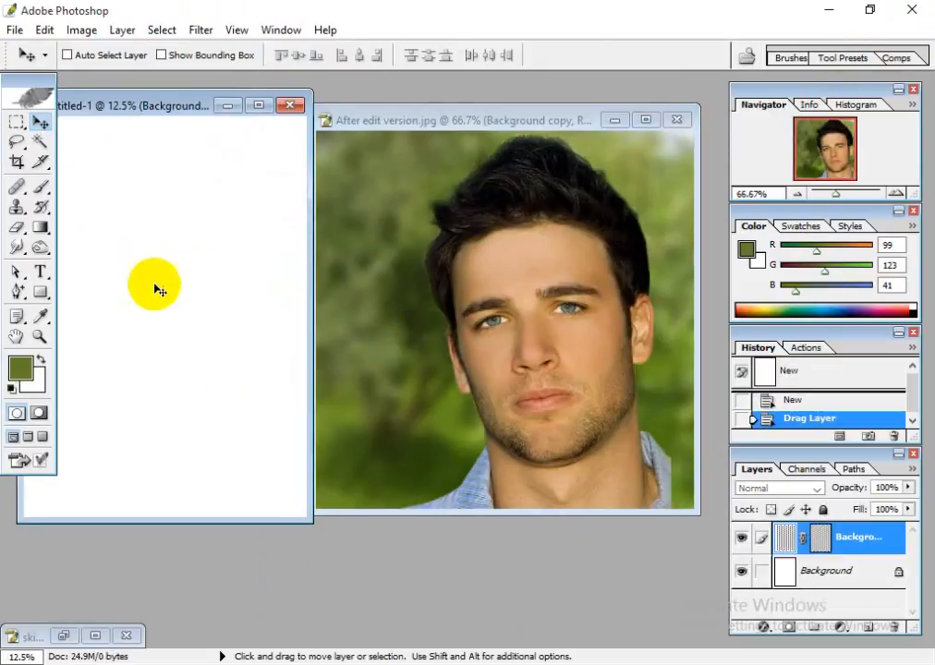
key("ctrl+z")
left_click(559, 423)
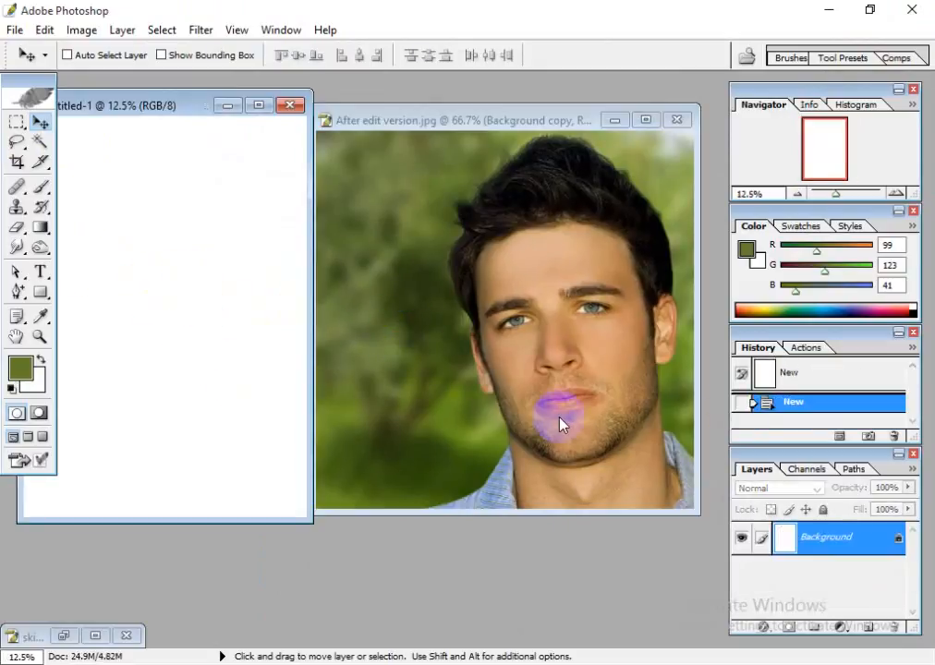
Step: Try copying the green overlay layer, Layer 2, into the blank A4 document and undo the copy
left_click(798, 540)
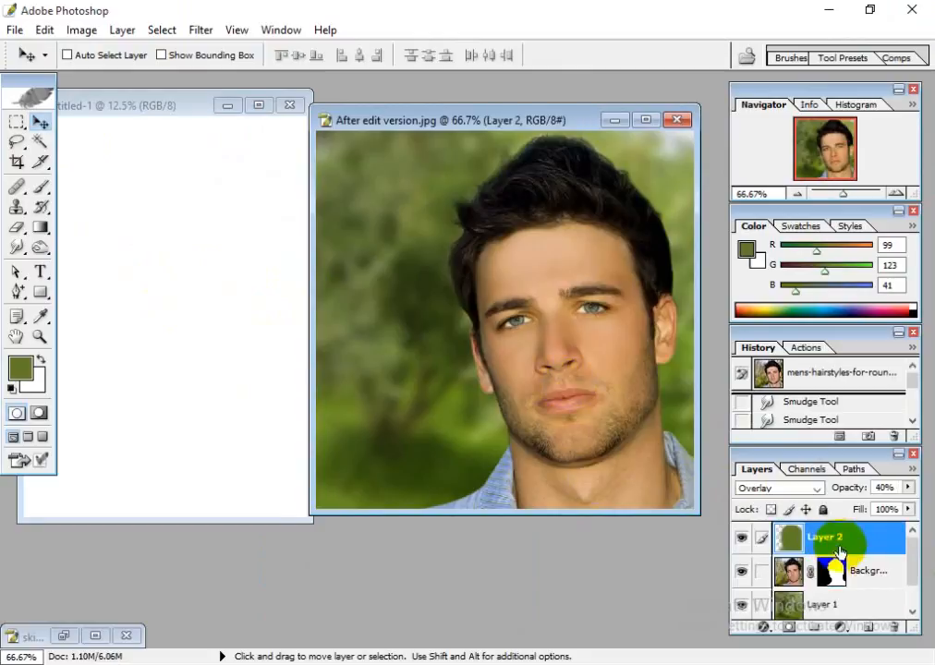
left_click_drag(469, 357, 69, 333)
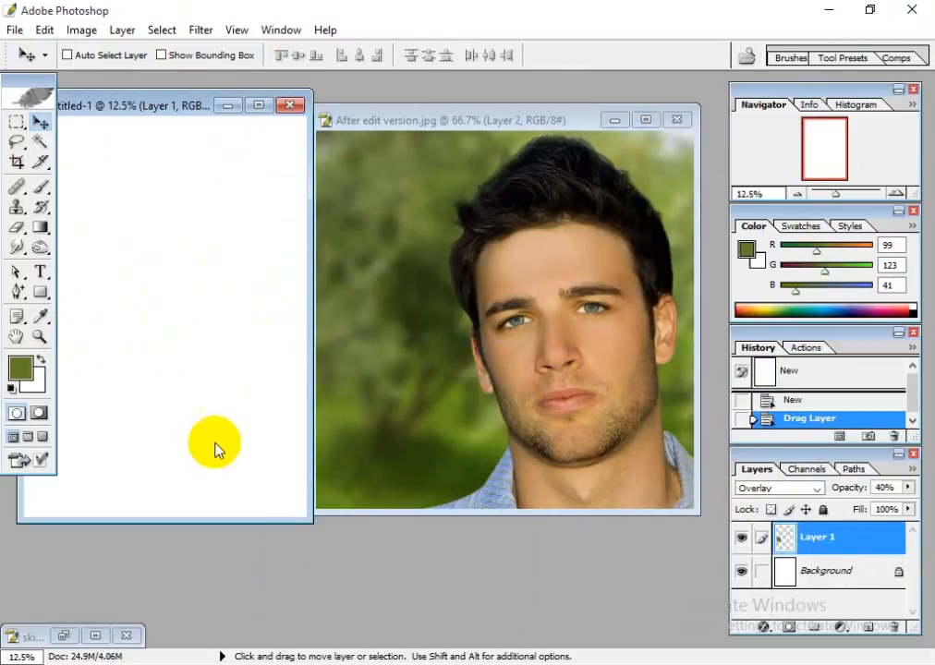
key("ctrl+z")
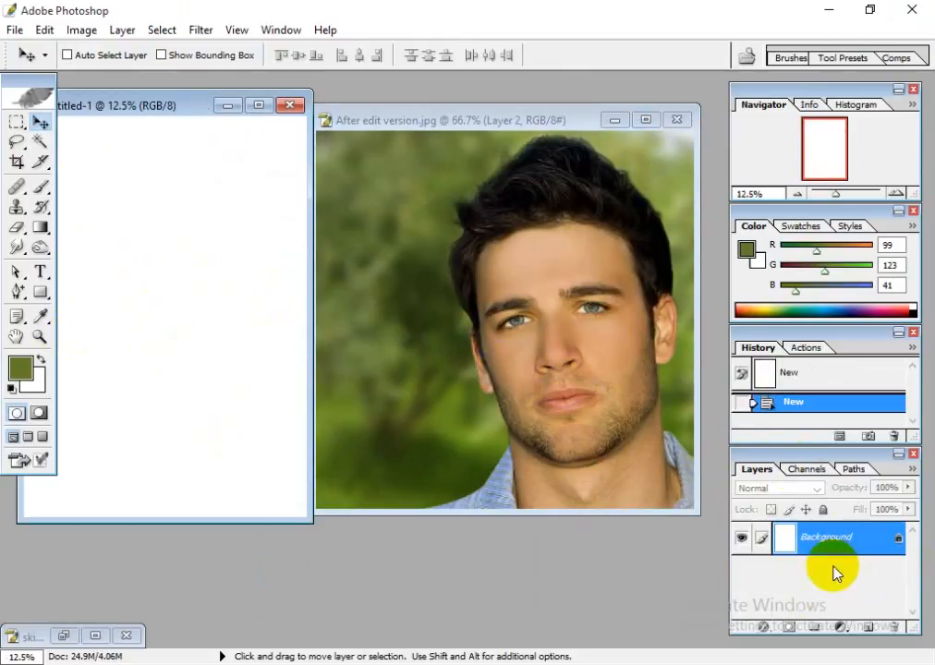
Step: Flatten the edited portrait into a single layer and copy it into the upper middle of the blank A4 document
left_click(596, 344)
scroll(904, 583, "down", 2)
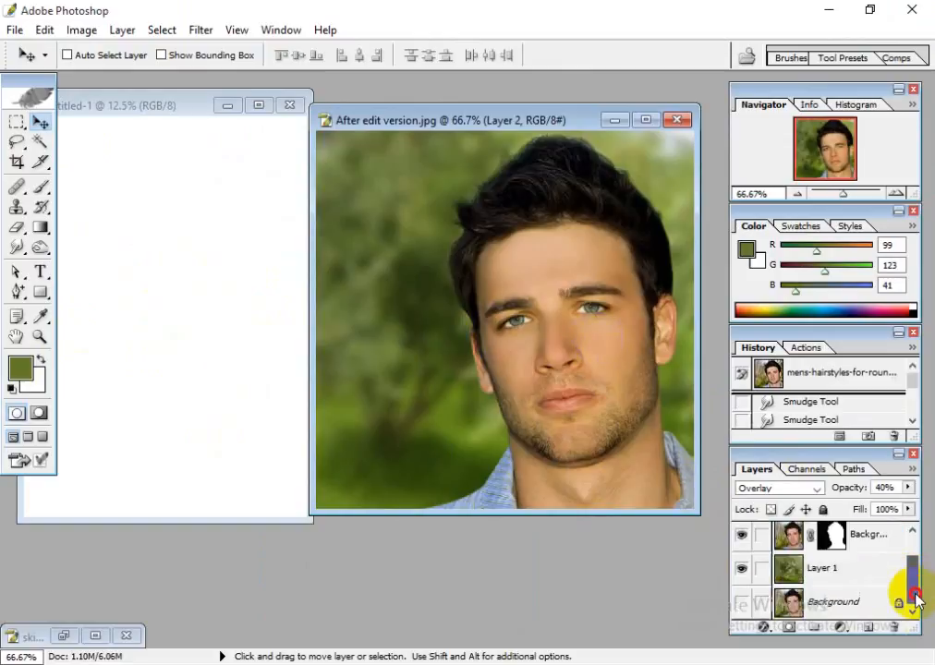
left_click(386, 155)
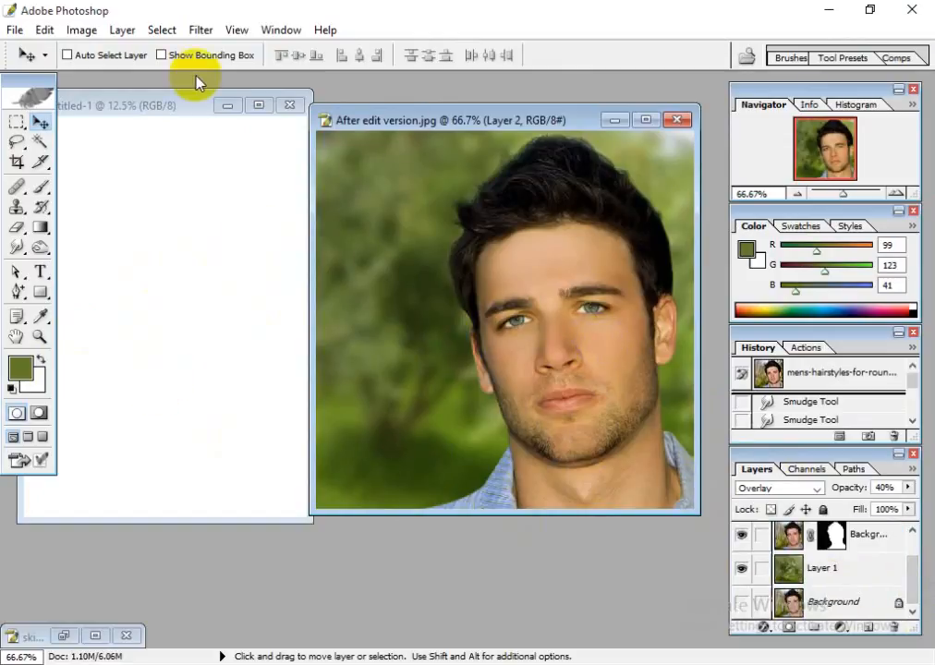
left_click(82, 29)
left_click(122, 29)
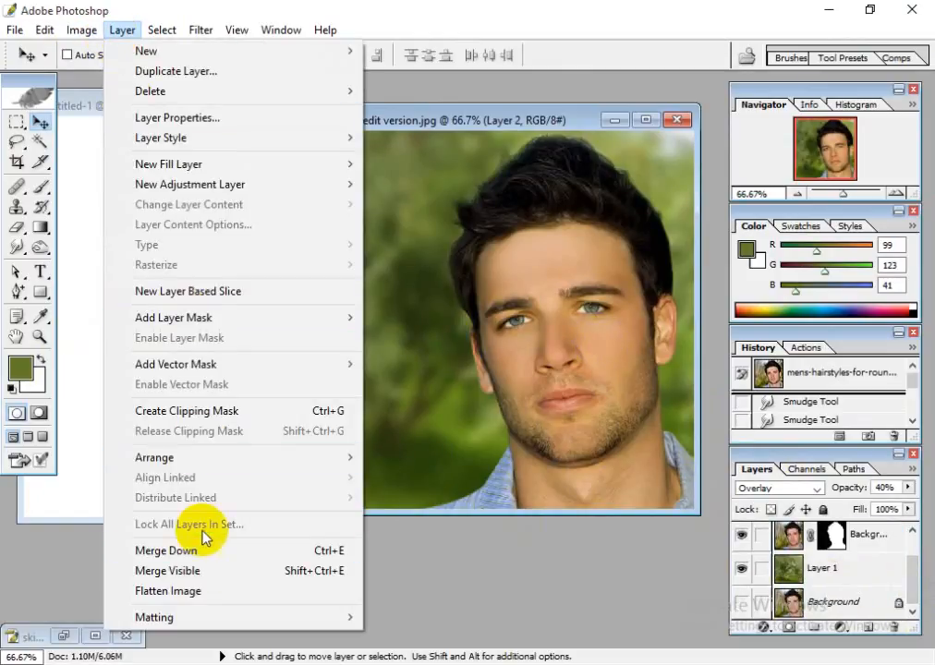
left_click(205, 591)
left_click(412, 271)
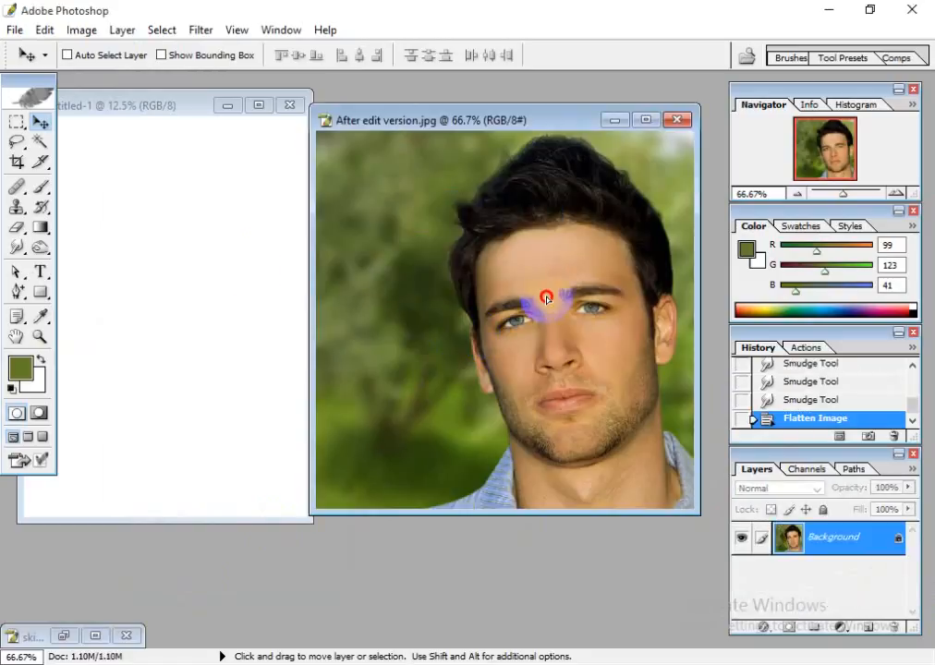
left_click_drag(545, 298, 182, 289)
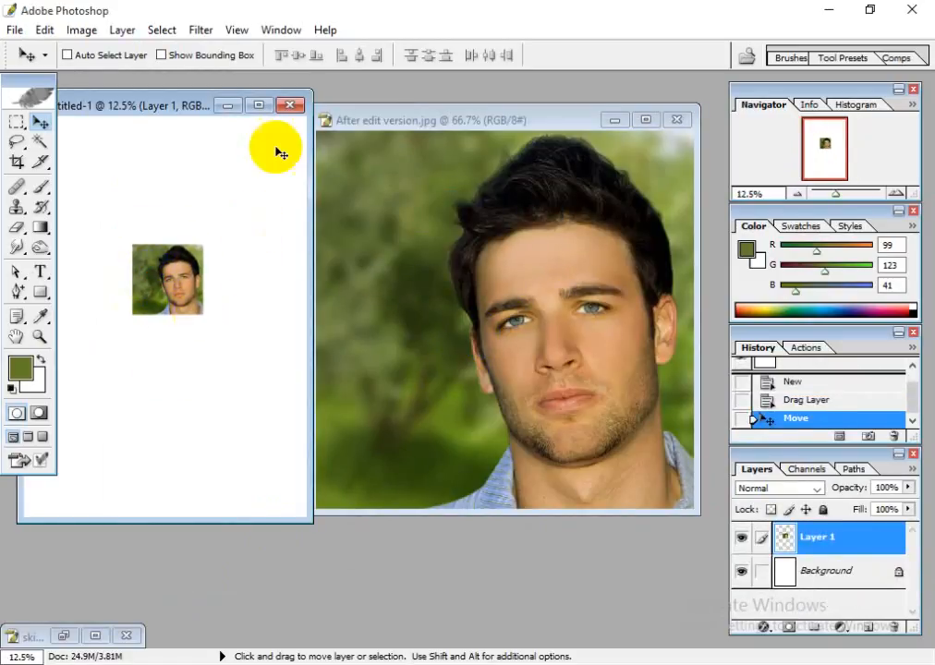
Step: Close the A4 document without saving, and minimise the portrait and the Photoshop window
left_click_drag(159, 107, 214, 163)
left_click(343, 163)
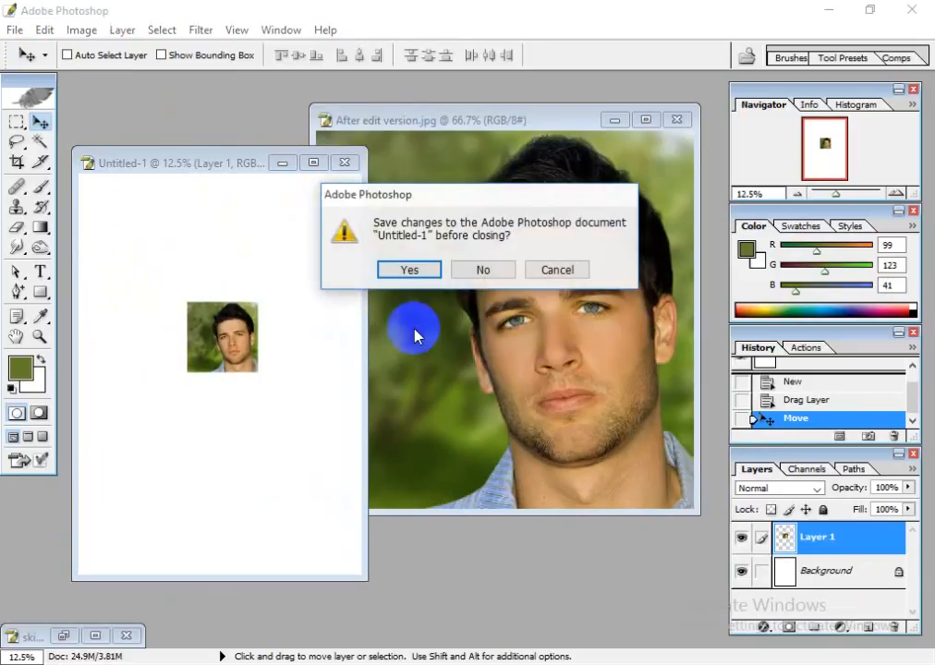
left_click(484, 269)
left_click_drag(521, 120, 408, 124)
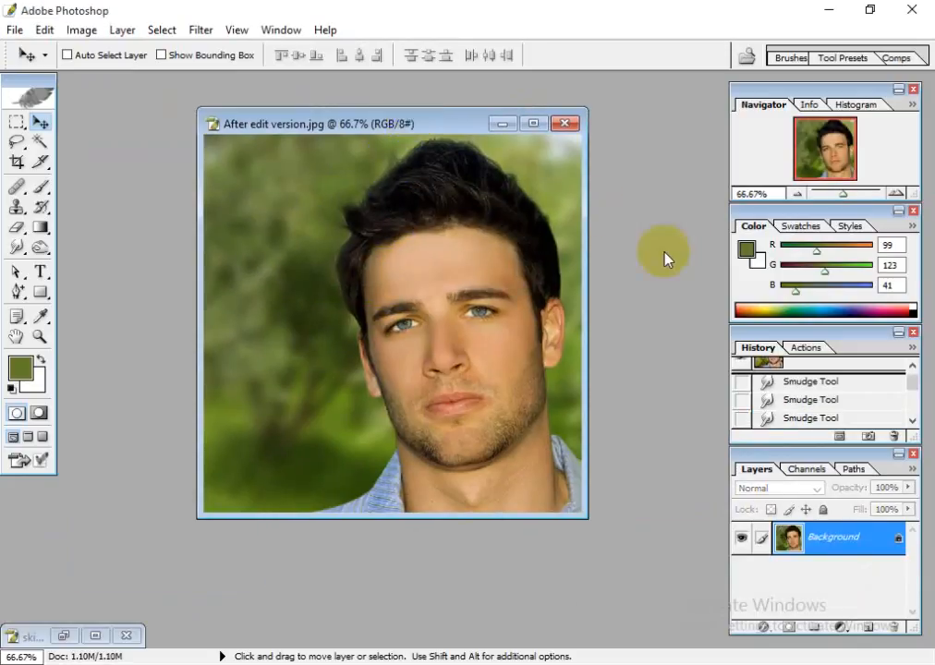
left_click(502, 123)
left_click(828, 10)
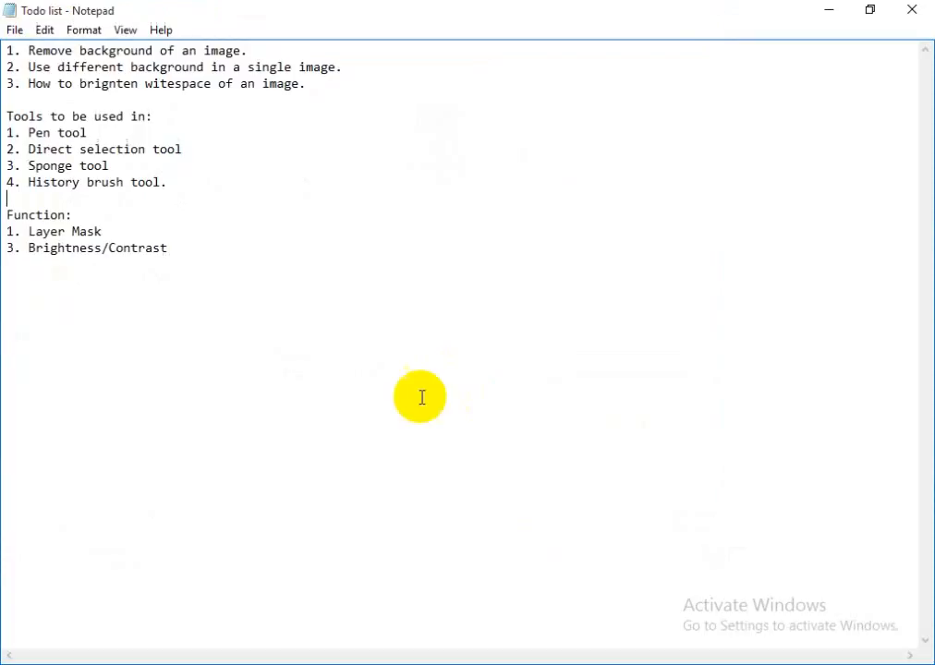
Step: Review the lesson topics on using different backgrounds and brightening white areas in the Notepad Todo list
left_click(222, 160)
left_click_drag(37, 69, 344, 69)
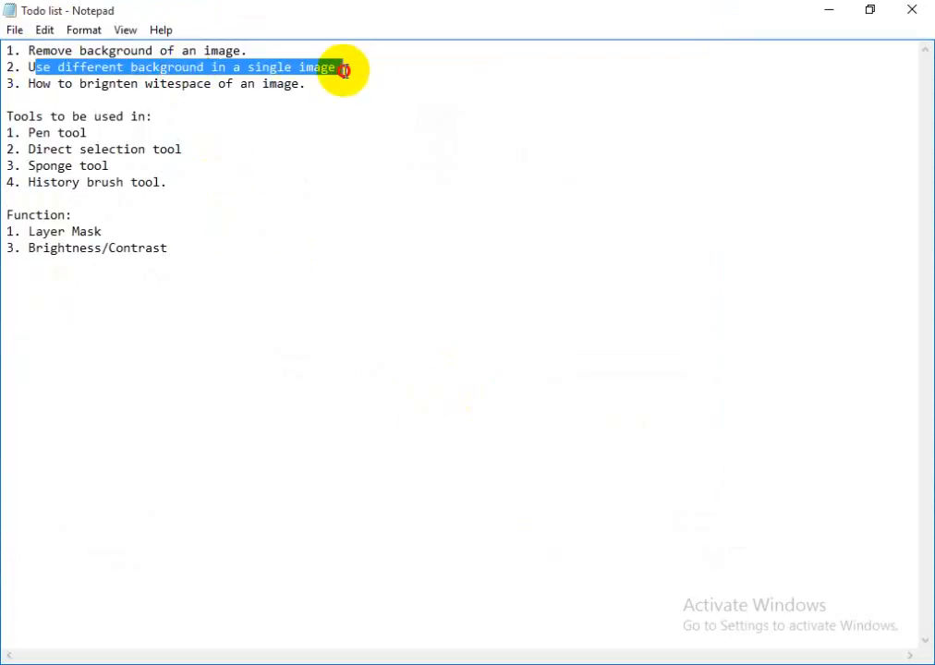
left_click(388, 85)
left_click(25, 68)
left_click_drag(25, 68, 355, 67)
left_click(358, 71)
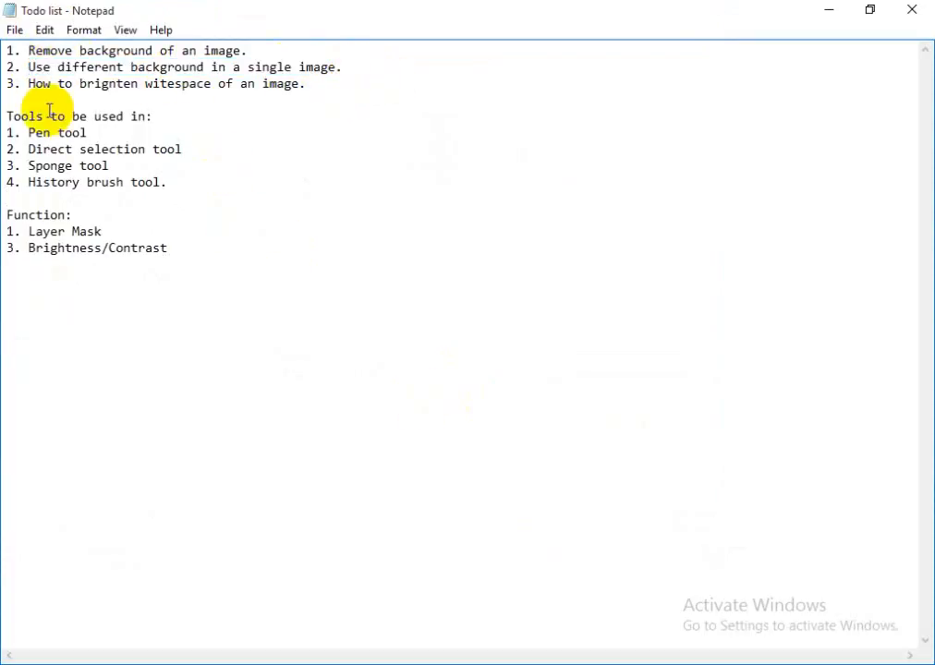
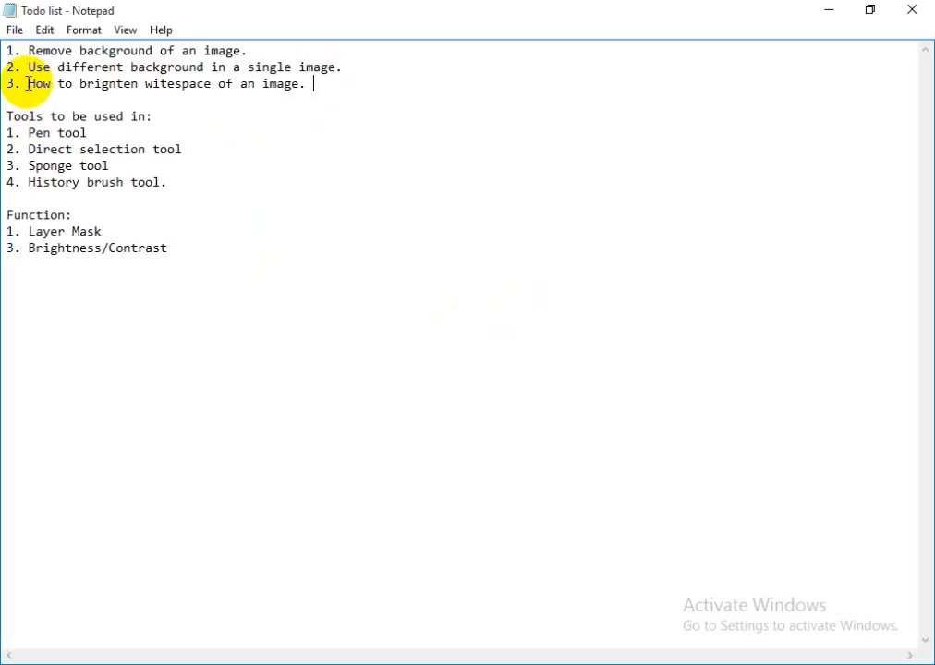
left_click_drag(28, 84, 298, 94)
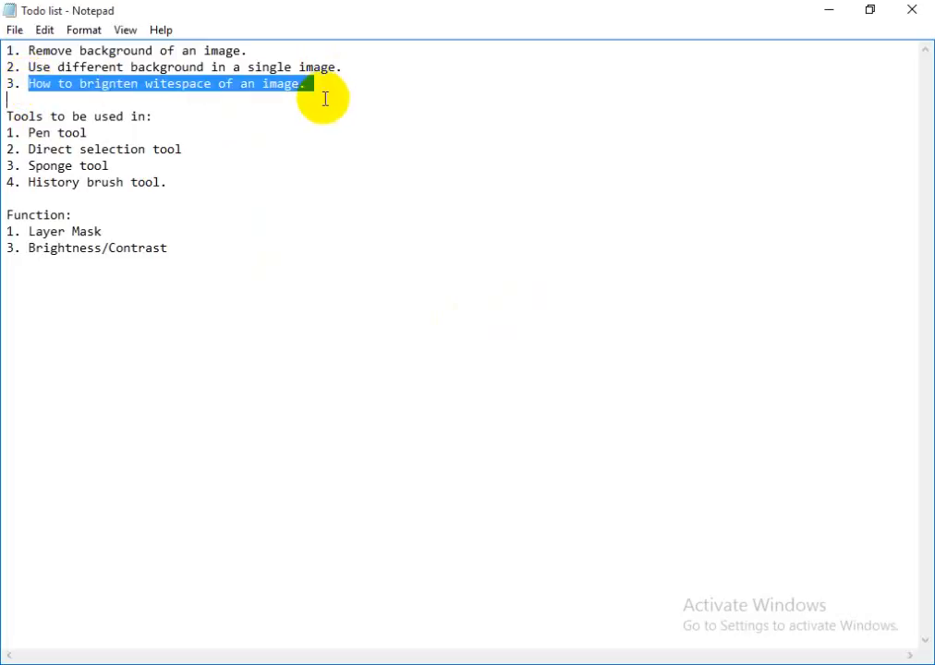
left_click(325, 98)
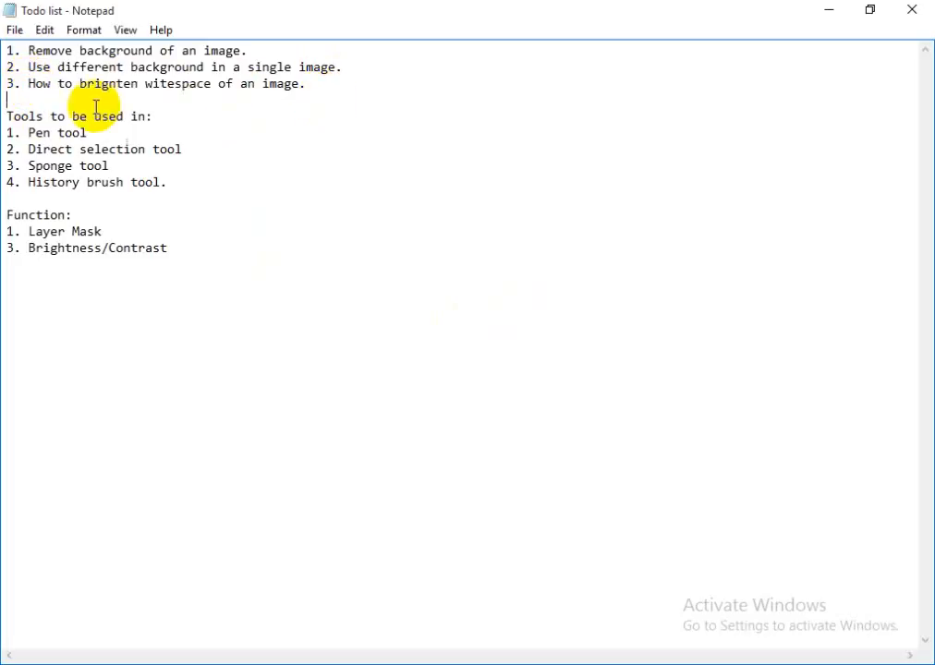
left_click(143, 83)
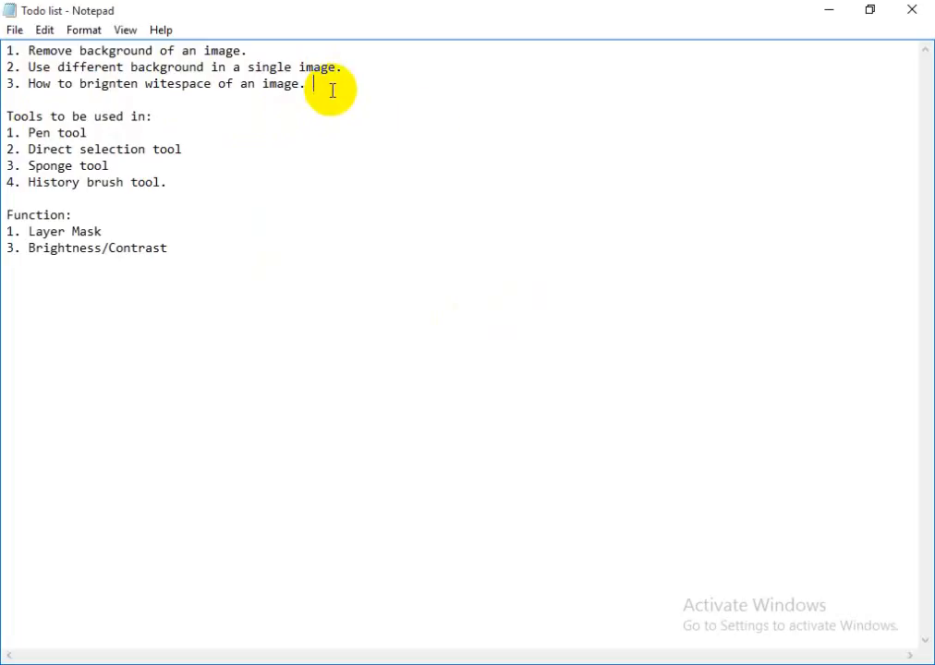
Step: Switch back to Photoshop, open the image "white" from the class folder, and duplicate its background layer
left_click(830, 11)
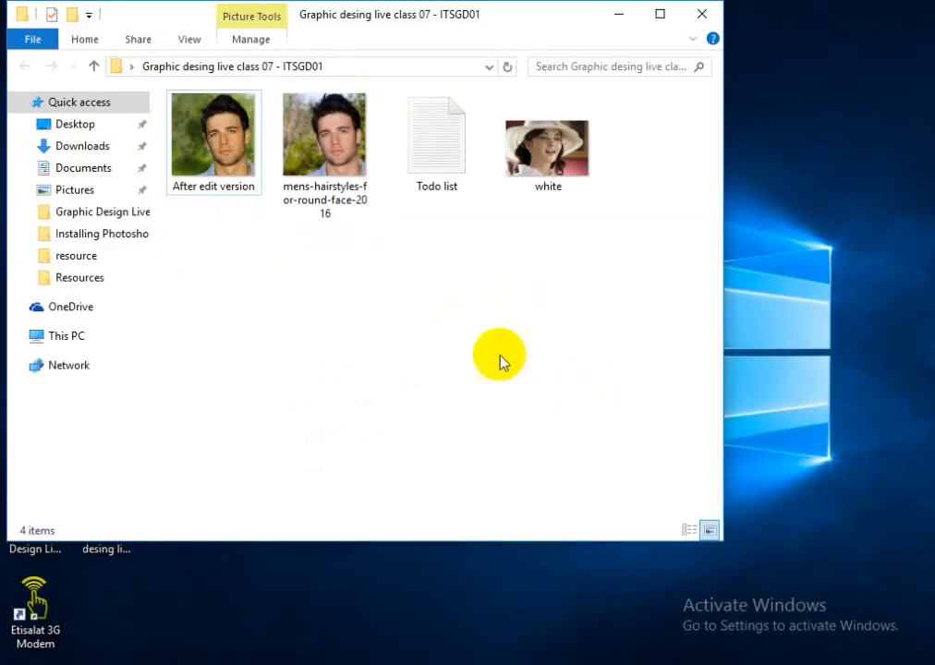
right_click(511, 306)
left_click(546, 380)
left_click(555, 180)
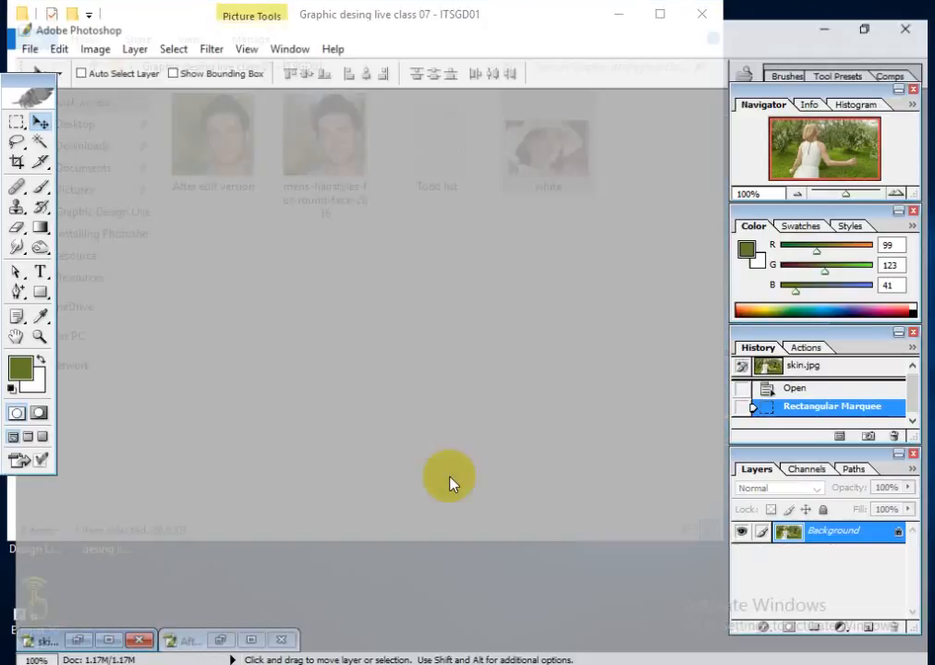
double_click(403, 355)
left_click(467, 148)
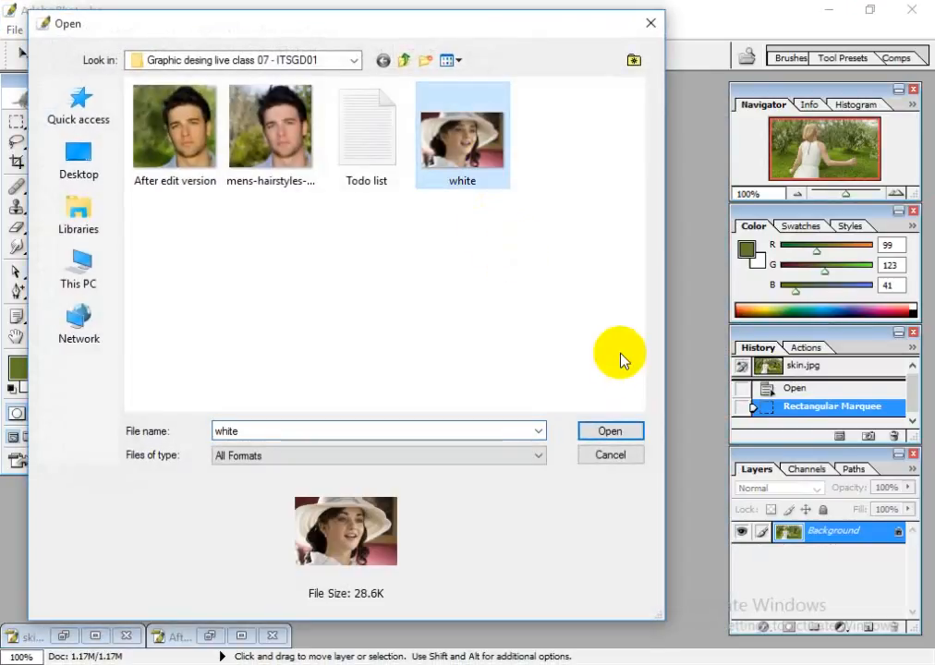
left_click(613, 433)
left_click(520, 114)
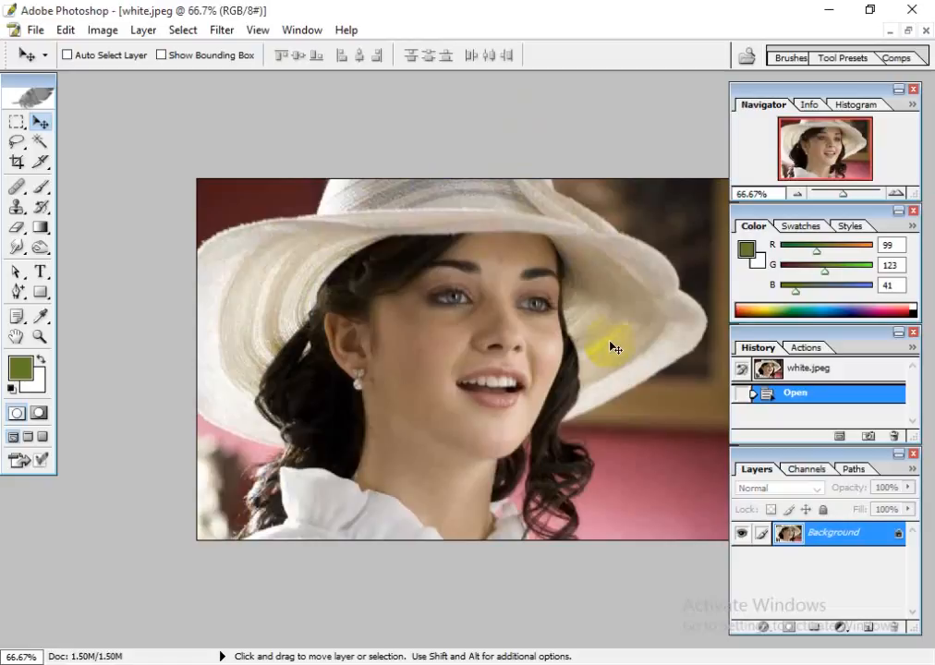
left_click_drag(796, 554, 870, 627)
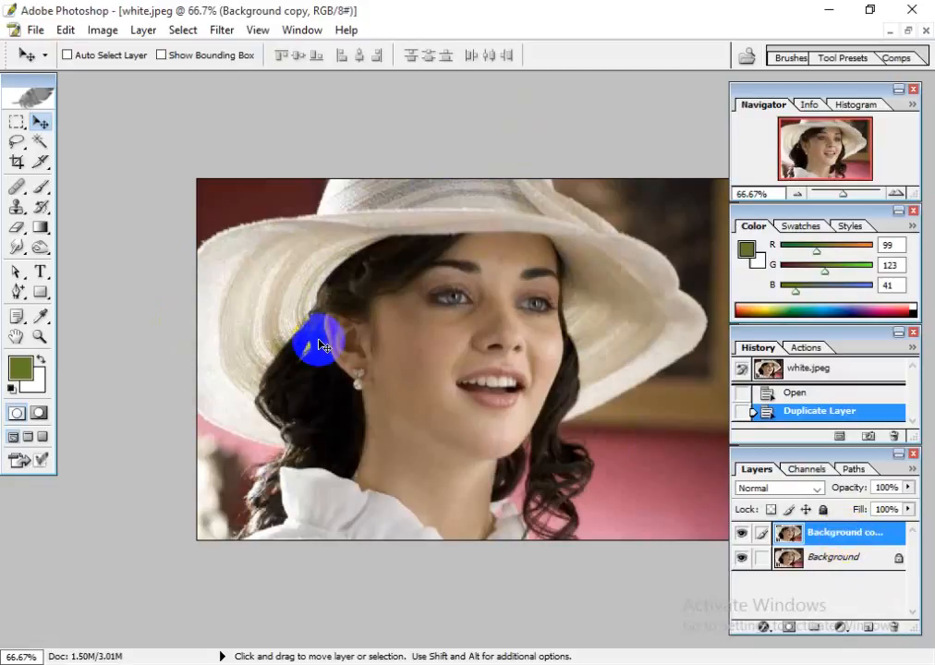
Step: Start removing the yellow tint from the hat's left brim using the Sponge tool in Desaturate mode with a brush size of 90
key("ctrl+plus")
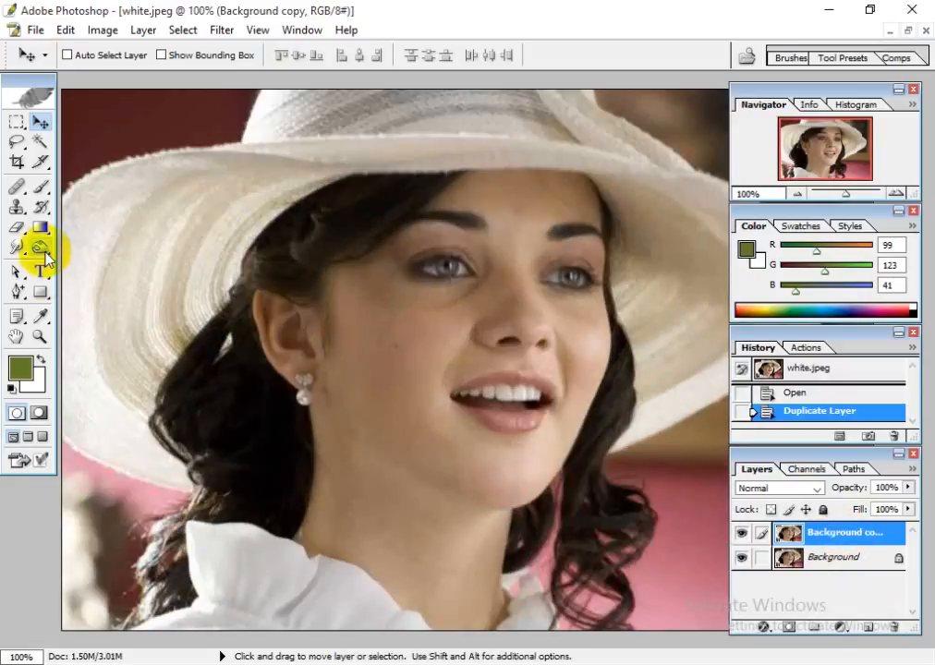
mouse_move(43, 247)
left_mouse_down()
mouse_move(83, 246)
mouse_move(93, 286)
mouse_move(123, 282)
left_mouse_up()
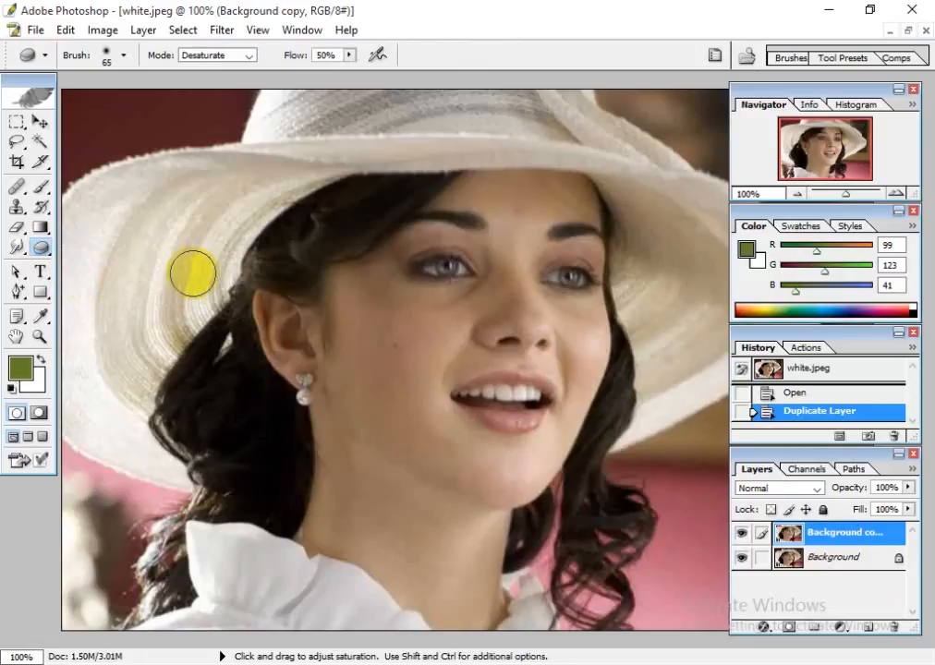
left_click(225, 55)
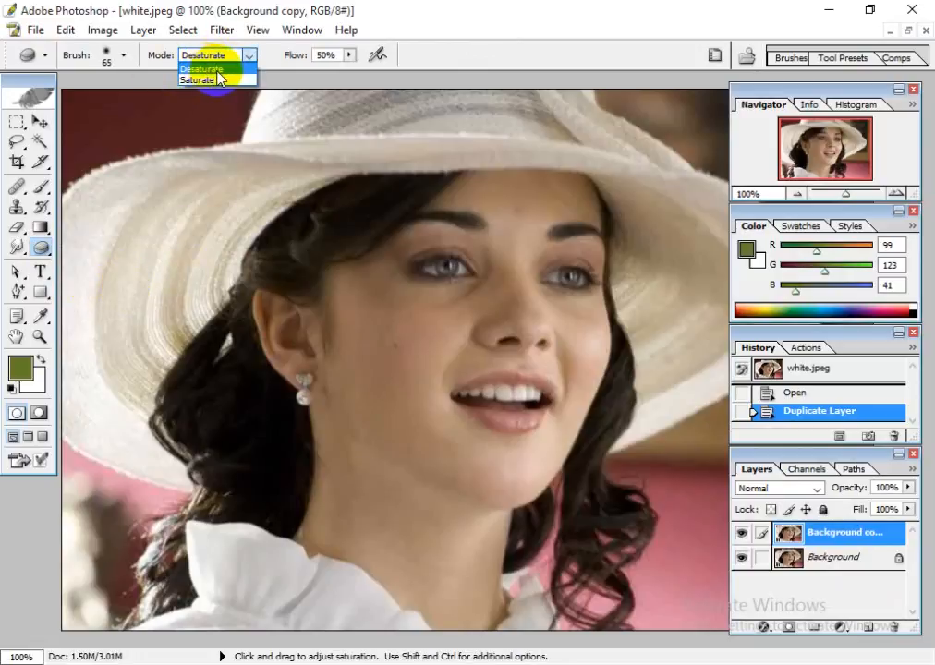
left_click(218, 70)
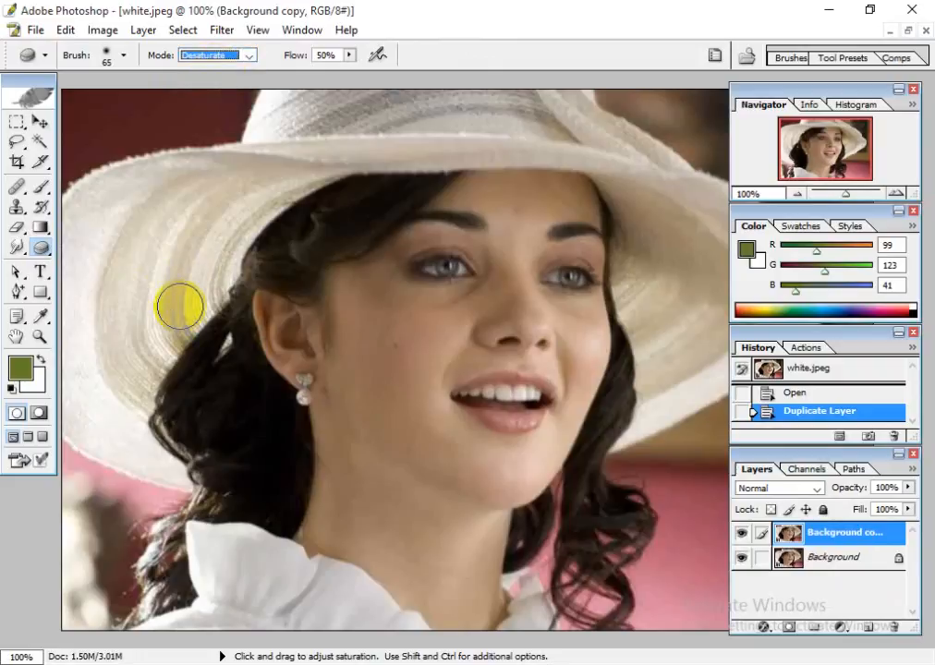
key("bracketright")
left_click(180, 308)
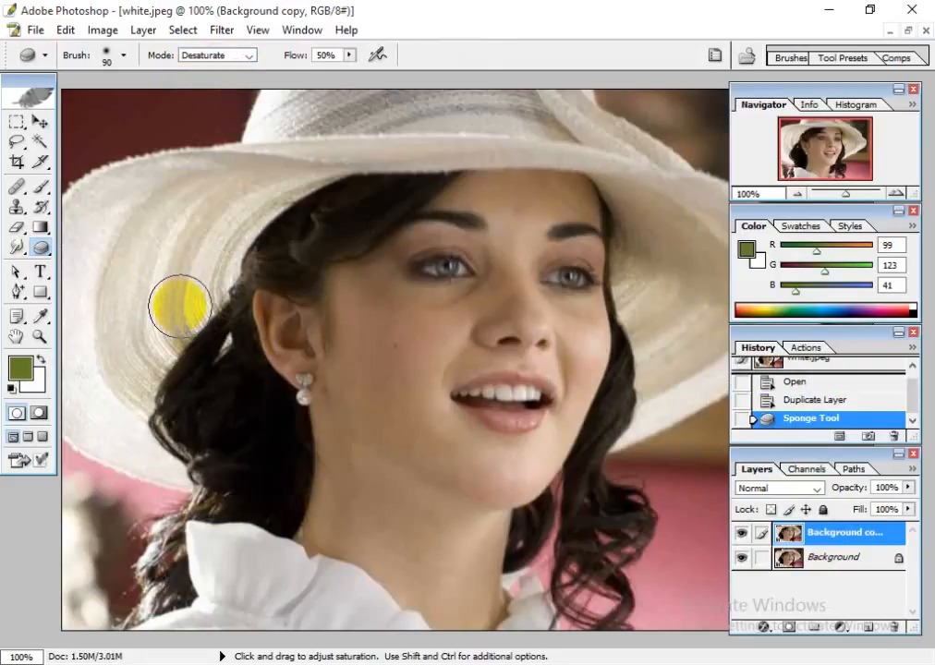
mouse_move(180, 307)
left_mouse_down()
mouse_move(196, 209)
mouse_move(167, 256)
mouse_move(146, 333)
mouse_move(188, 232)
mouse_move(170, 275)
mouse_move(182, 192)
mouse_move(156, 219)
mouse_move(111, 317)
mouse_move(130, 238)
mouse_move(152, 255)
mouse_move(200, 246)
mouse_move(216, 216)
mouse_move(146, 292)
mouse_move(131, 280)
left_mouse_up()
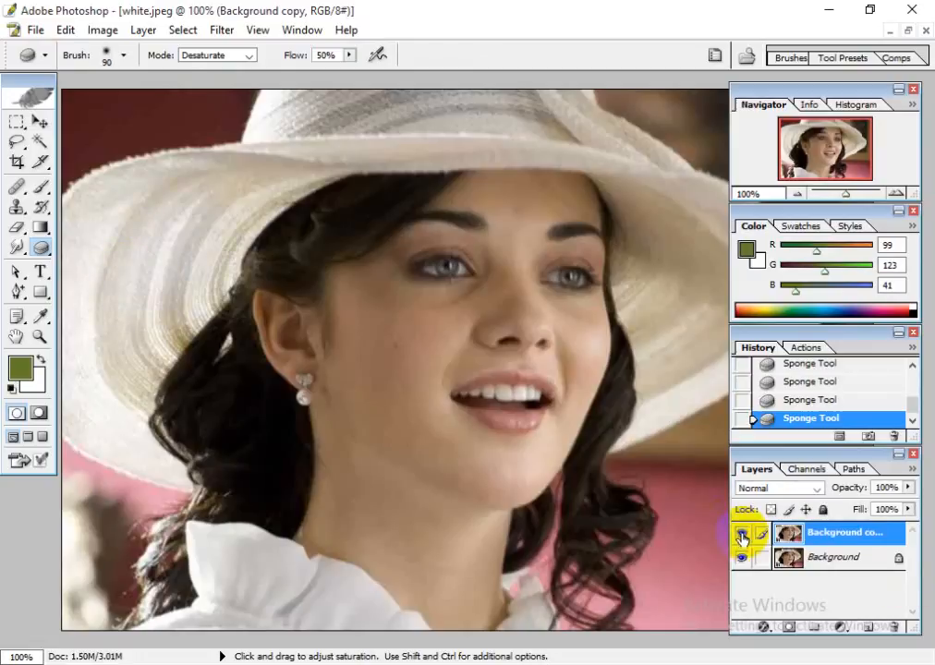
Step: Check the duplicate layer against the original, and desaturate more of the inner left brim of the hat
left_click(741, 534)
mouse_move(174, 313)
left_mouse_down()
mouse_move(161, 312)
mouse_move(175, 295)
left_mouse_up()
mouse_move(140, 343)
left_mouse_down()
mouse_move(157, 334)
mouse_move(136, 325)
mouse_move(177, 277)
mouse_move(119, 355)
mouse_move(154, 327)
mouse_move(136, 196)
mouse_move(116, 265)
left_mouse_up()
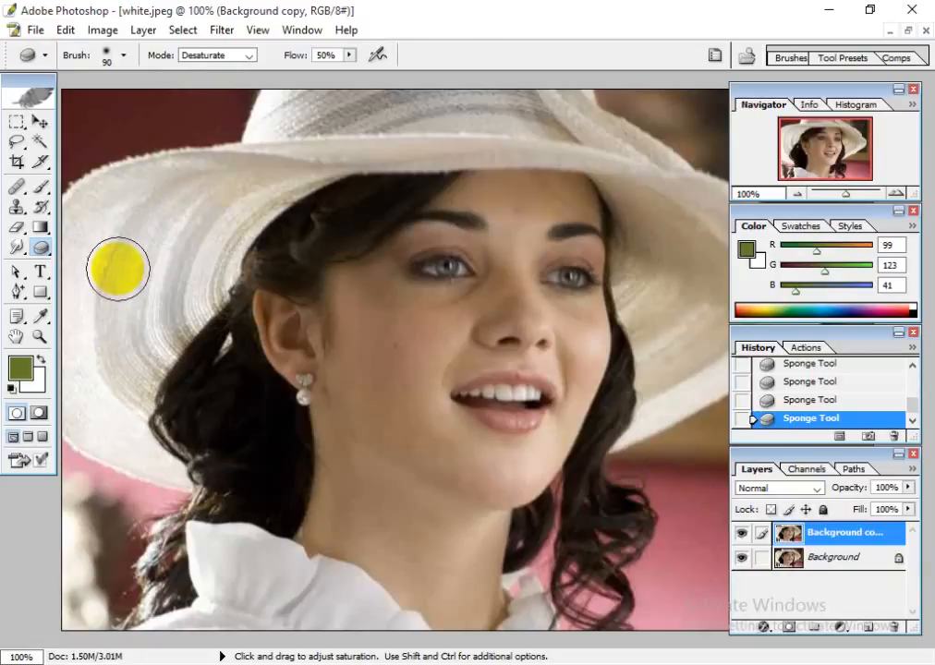
key("space")
mouse_move(139, 304)
left_mouse_down()
mouse_move(96, 350)
mouse_move(92, 370)
mouse_move(180, 177)
mouse_move(249, 170)
mouse_move(209, 218)
mouse_move(226, 192)
mouse_move(307, 162)
mouse_move(215, 212)
mouse_move(196, 211)
mouse_move(194, 269)
mouse_move(144, 335)
mouse_move(163, 310)
mouse_move(155, 326)
left_mouse_up()
Step: Desaturate the hat's front brim edge, lower crown and right brim with the Sponge tool
mouse_move(236, 231)
left_mouse_down()
mouse_move(275, 166)
mouse_move(344, 144)
left_mouse_up()
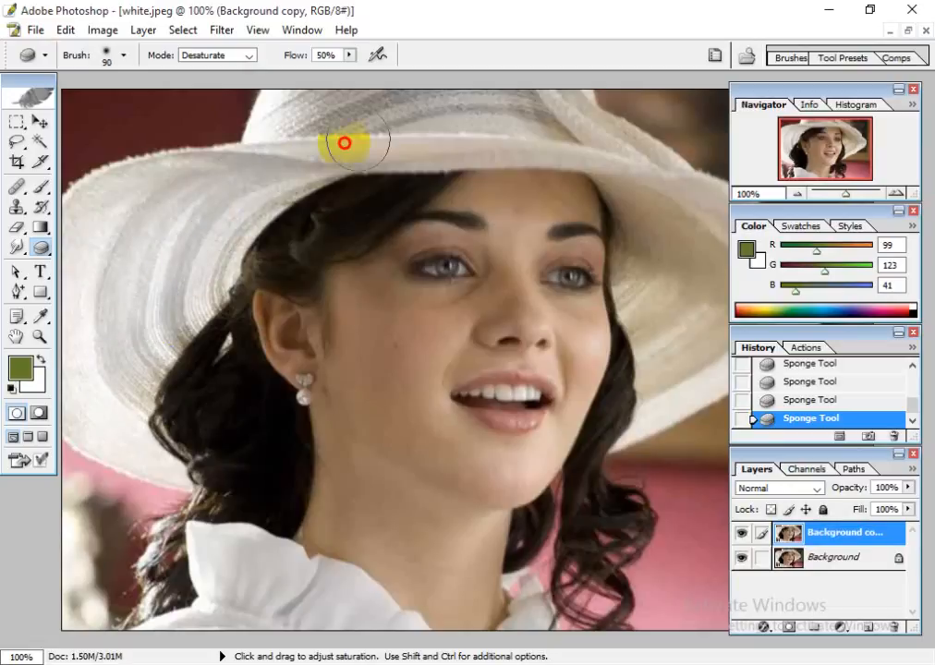
left_click_drag(556, 138, 621, 145)
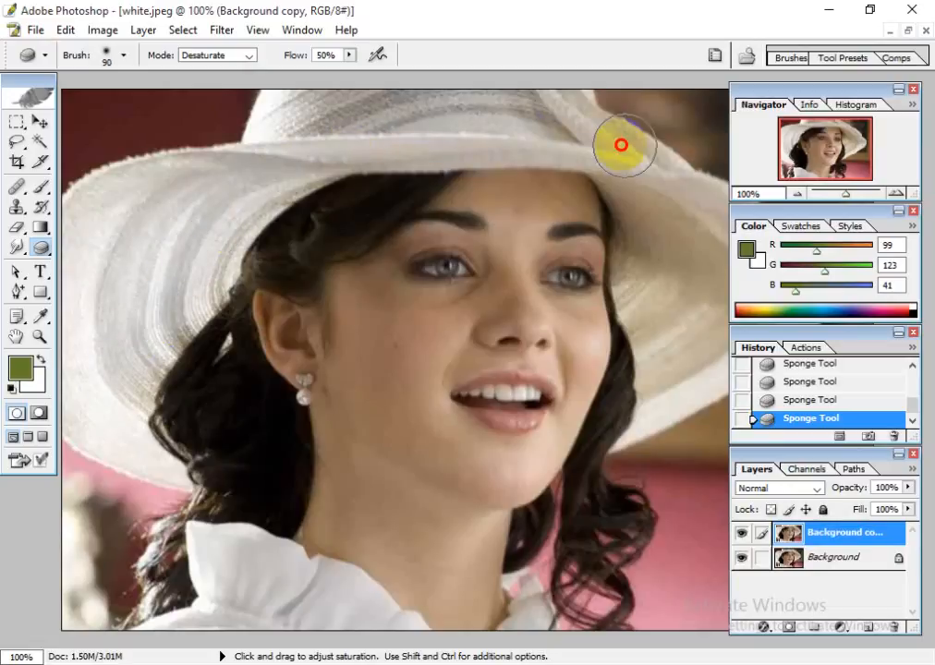
key("space")
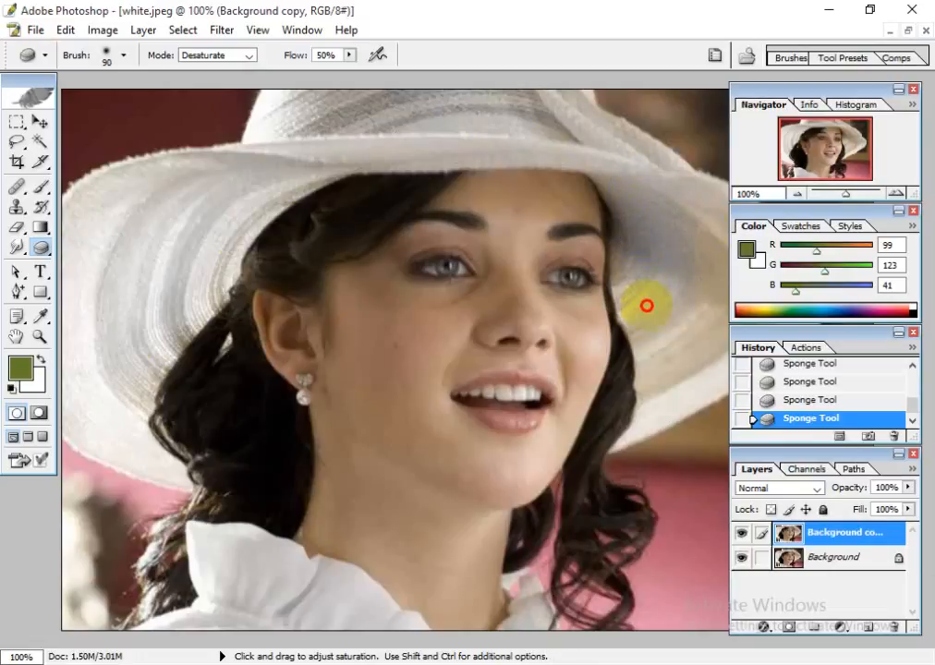
mouse_move(675, 395)
left_mouse_down()
mouse_move(681, 346)
mouse_move(674, 362)
mouse_move(698, 283)
left_mouse_up()
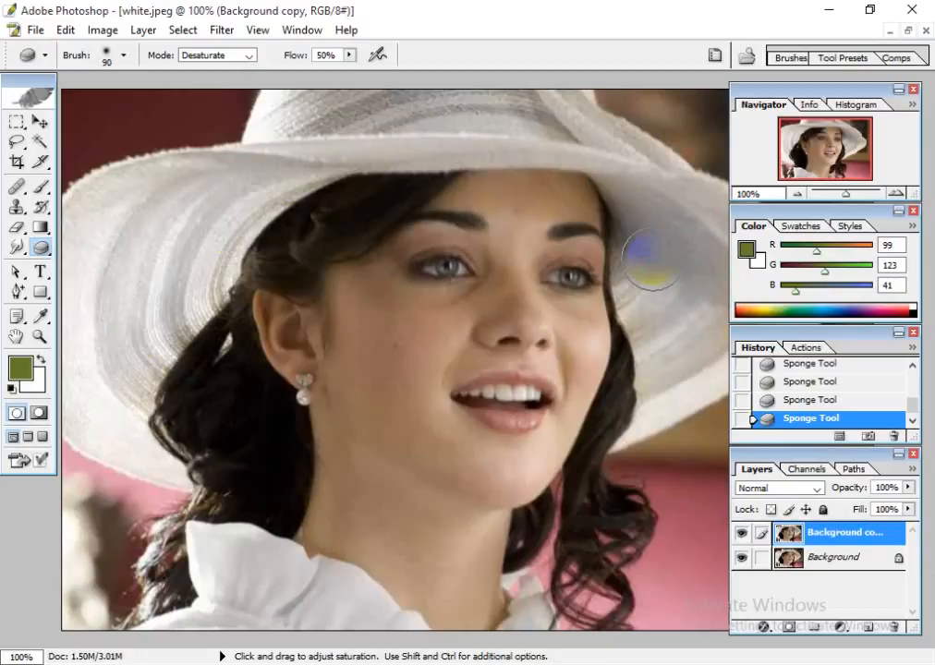
Step: Desaturate the yellow cast on the inner surface of the hat's right brim with the Sponge tool at 400% zoom
key("ctrl+plus")
key("ctrl+plus")
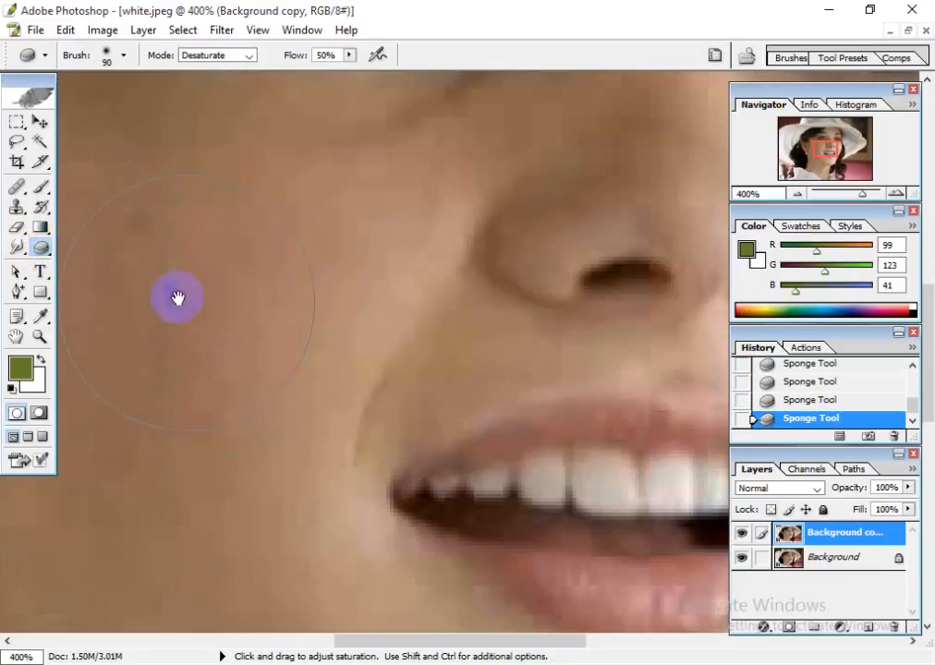
left_click_drag(526, 379, 386, 287)
left_click_drag(459, 217, 417, 304)
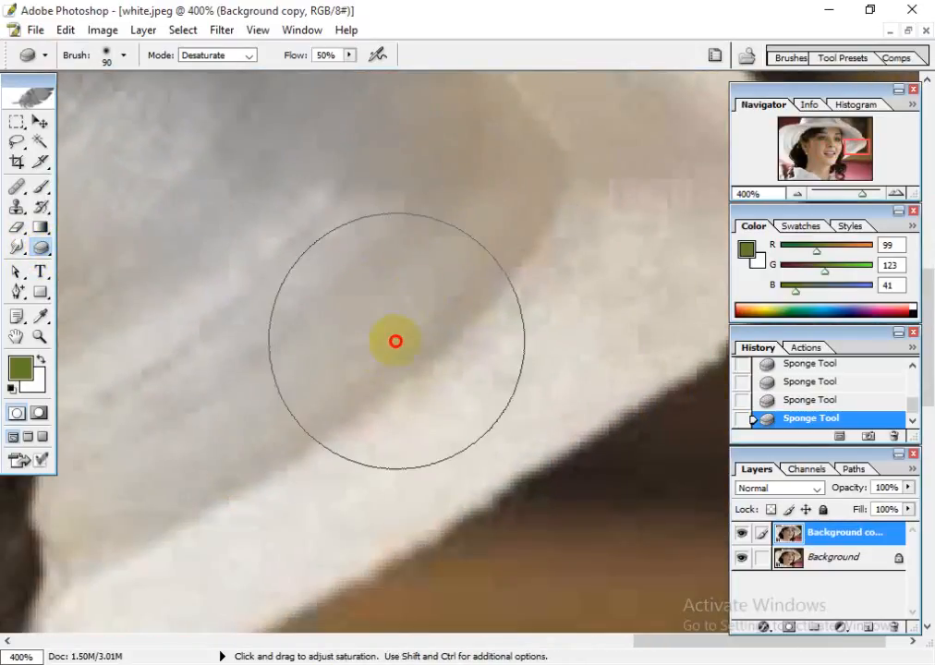
left_click_drag(396, 341, 303, 362)
key("space")
mouse_move(359, 282)
left_mouse_down()
mouse_move(360, 356)
mouse_move(393, 428)
left_mouse_up()
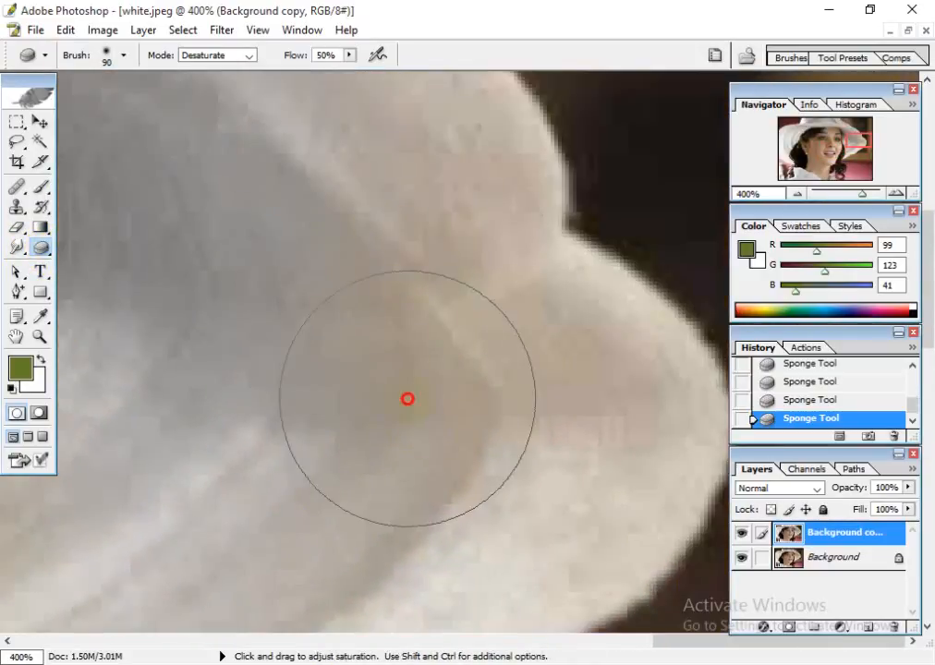
mouse_move(407, 215)
left_mouse_down()
mouse_move(541, 389)
mouse_move(523, 443)
mouse_move(504, 453)
left_mouse_up()
key("space")
left_click_drag(478, 459, 518, 280)
mouse_move(452, 319)
left_mouse_down()
mouse_move(447, 328)
mouse_move(229, 362)
left_mouse_up()
key("space")
mouse_move(258, 463)
left_mouse_down()
mouse_move(288, 319)
mouse_move(268, 402)
mouse_move(269, 350)
mouse_move(258, 377)
left_mouse_up()
Step: Reduce the Sponge brush size to 30 and desaturate the inner right brim where it meets the hair
key("bracketleft")
key("bracketleft")
key("bracketleft")
key("bracketleft")
key("bracketleft")
key("bracketleft")
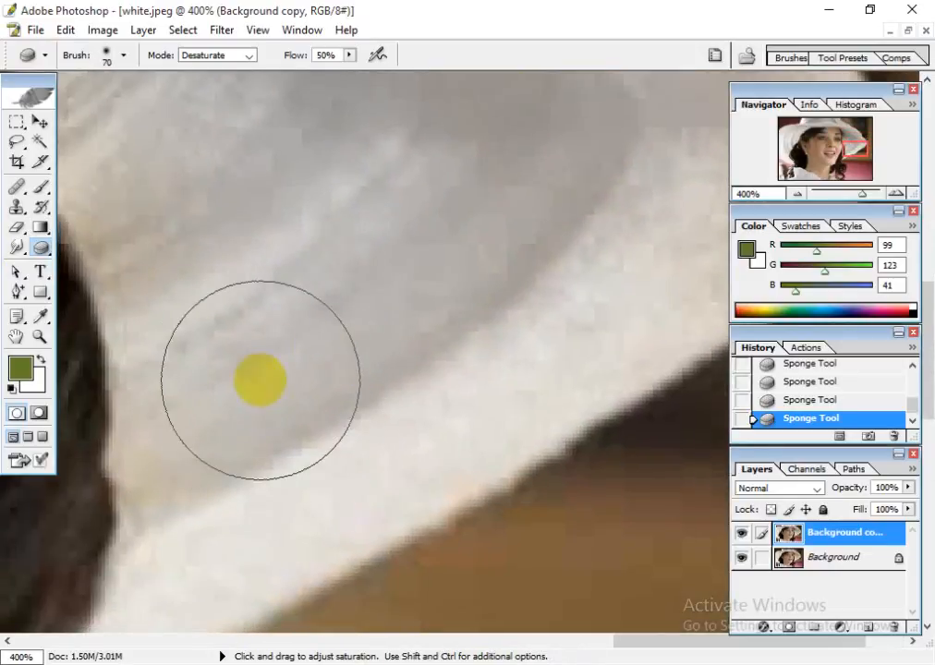
left_click_drag(141, 258, 136, 258)
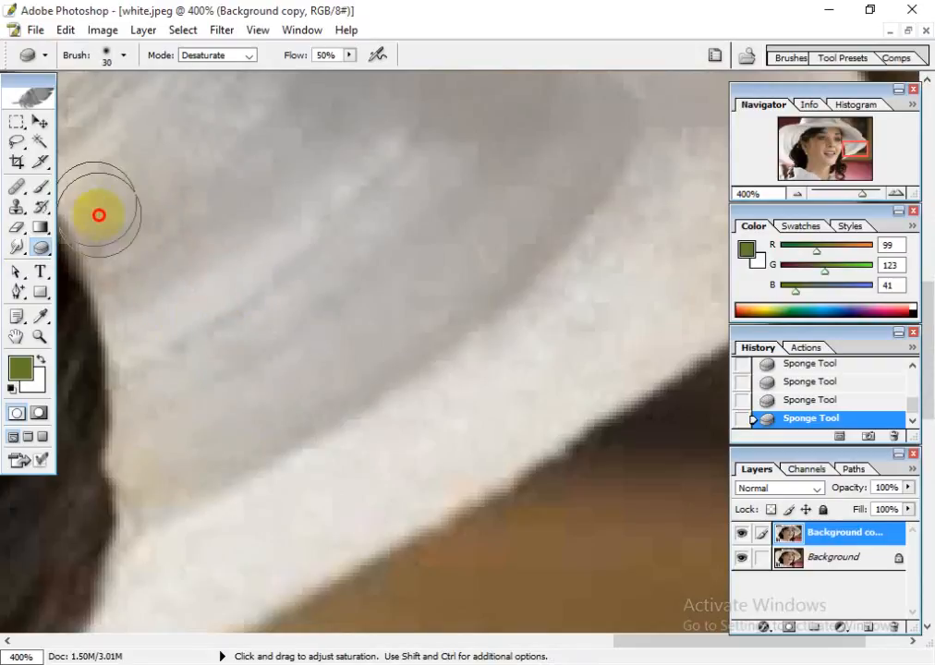
mouse_move(150, 301)
left_mouse_down()
mouse_move(158, 468)
mouse_move(166, 400)
mouse_move(162, 534)
mouse_move(167, 507)
mouse_move(155, 472)
mouse_move(184, 537)
mouse_move(344, 232)
left_mouse_up()
mouse_move(335, 274)
left_mouse_down()
mouse_move(357, 269)
mouse_move(252, 378)
mouse_move(409, 254)
mouse_move(281, 246)
left_mouse_up()
Step: Set the foreground color to pure red, FF0000
left_click(20, 368)
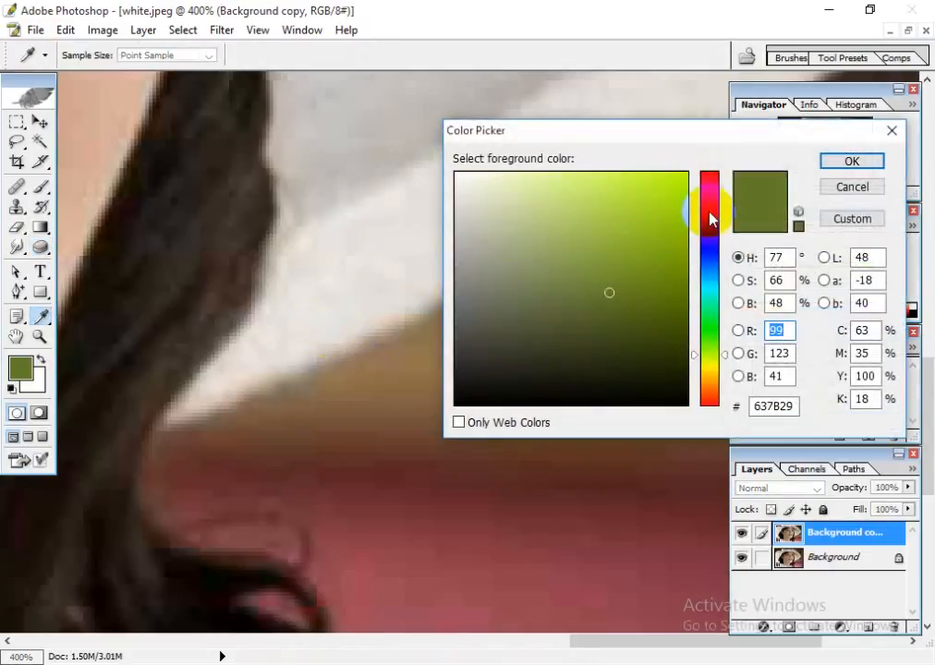
mouse_move(707, 216)
left_mouse_down()
mouse_move(678, 179)
mouse_move(710, 140)
left_mouse_up()
left_click(848, 159)
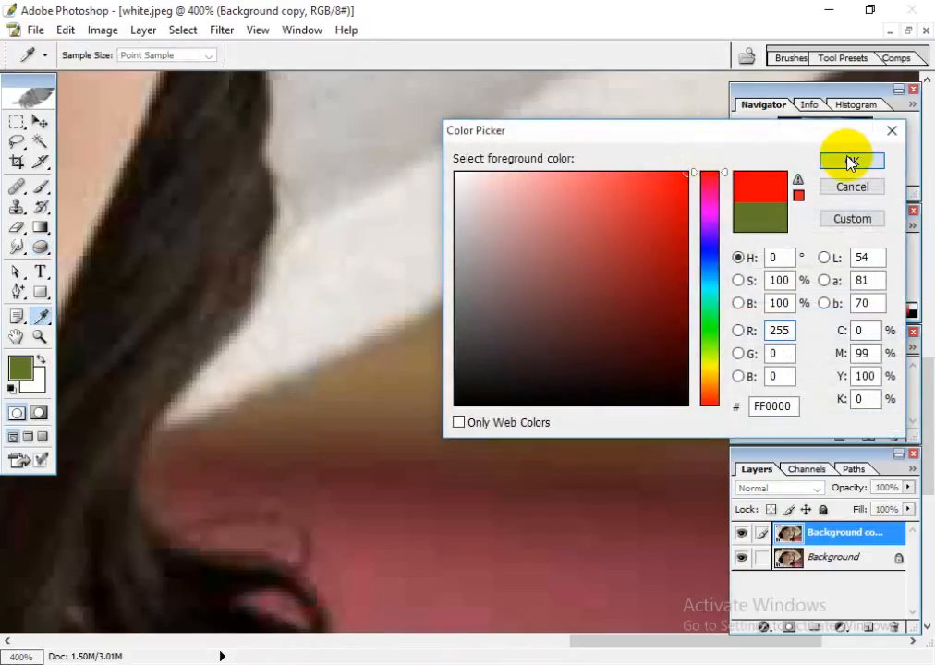
Step: Desaturate the right brim along the hair beside the eye and up to the brim's upper fold
left_click_drag(411, 198, 340, 381)
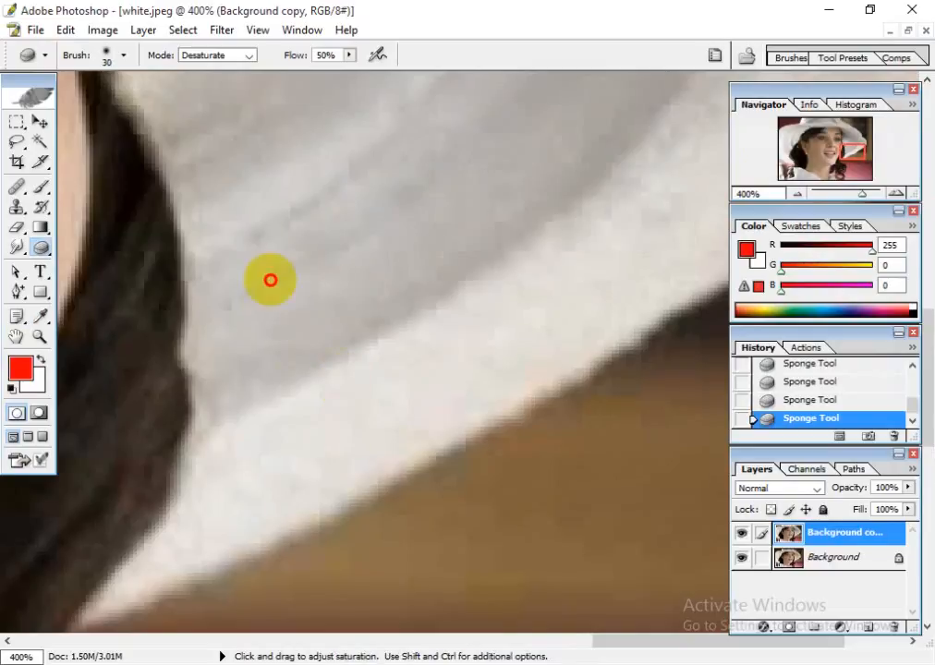
mouse_move(271, 280)
left_mouse_down()
mouse_move(238, 288)
mouse_move(220, 172)
mouse_move(245, 368)
mouse_move(245, 236)
left_mouse_up()
left_click_drag(250, 251, 265, 449)
mouse_move(212, 355)
left_mouse_down()
mouse_move(162, 198)
mouse_move(189, 296)
mouse_move(179, 269)
mouse_move(167, 192)
mouse_move(141, 180)
mouse_move(158, 177)
mouse_move(171, 386)
left_mouse_up()
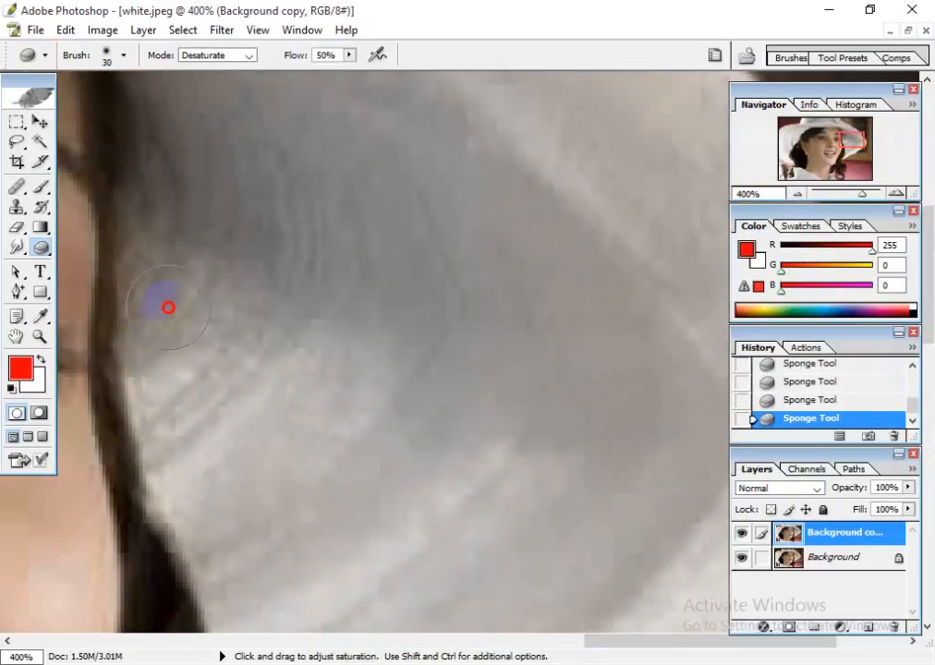
left_click_drag(177, 154, 194, 444)
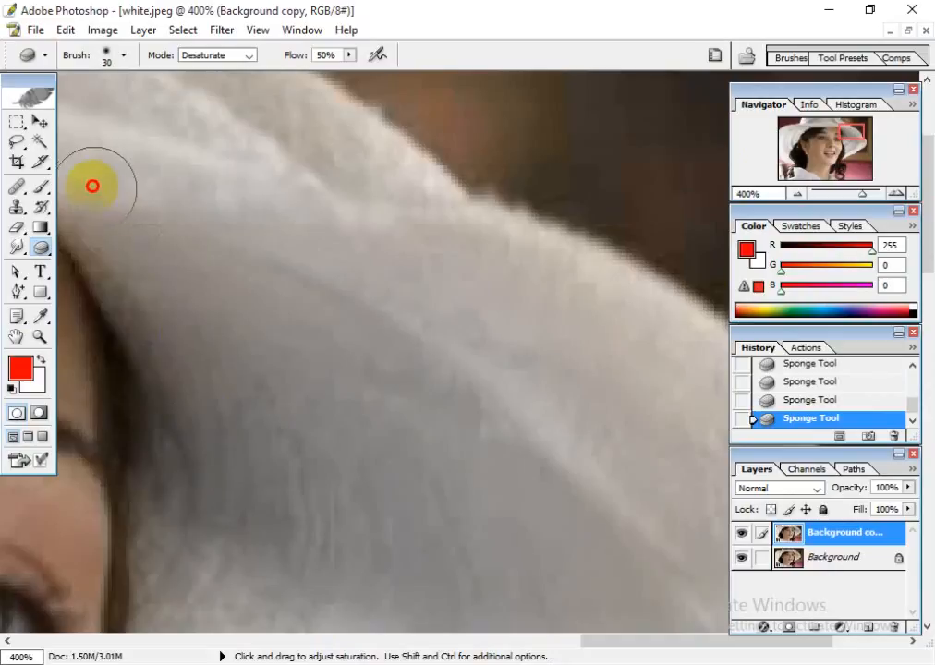
mouse_move(189, 140)
left_mouse_down()
mouse_move(353, 215)
mouse_move(295, 132)
mouse_move(423, 226)
left_mouse_up()
left_click_drag(137, 353, 286, 301)
mouse_move(333, 422)
left_mouse_down()
mouse_move(419, 242)
mouse_move(415, 216)
left_mouse_up()
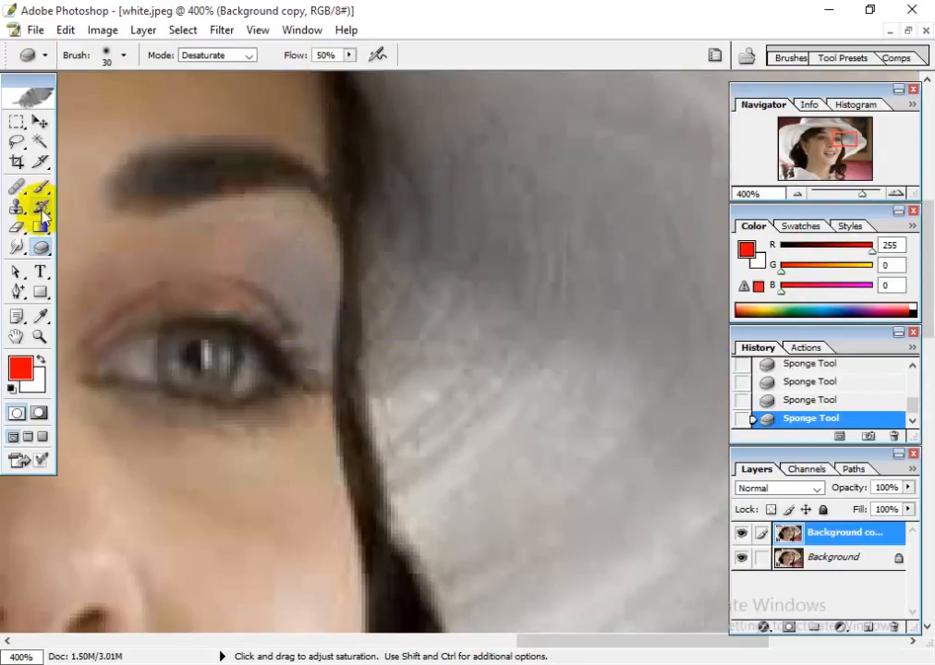
Step: Restore the original skin color between the right eyebrow and the eye using the History Brush
left_click_drag(42, 207, 132, 216)
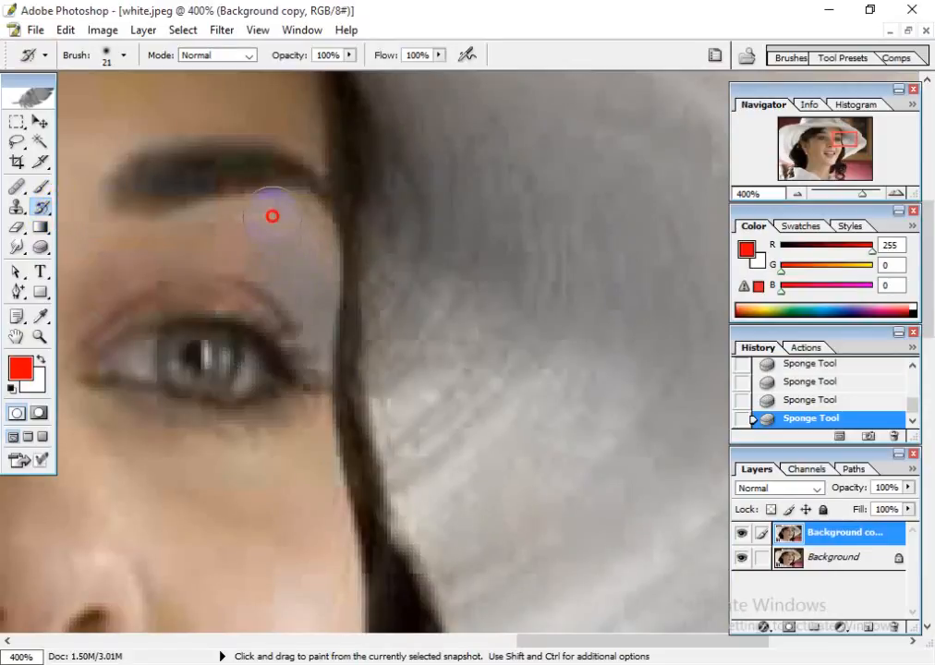
left_click_drag(291, 334, 290, 242)
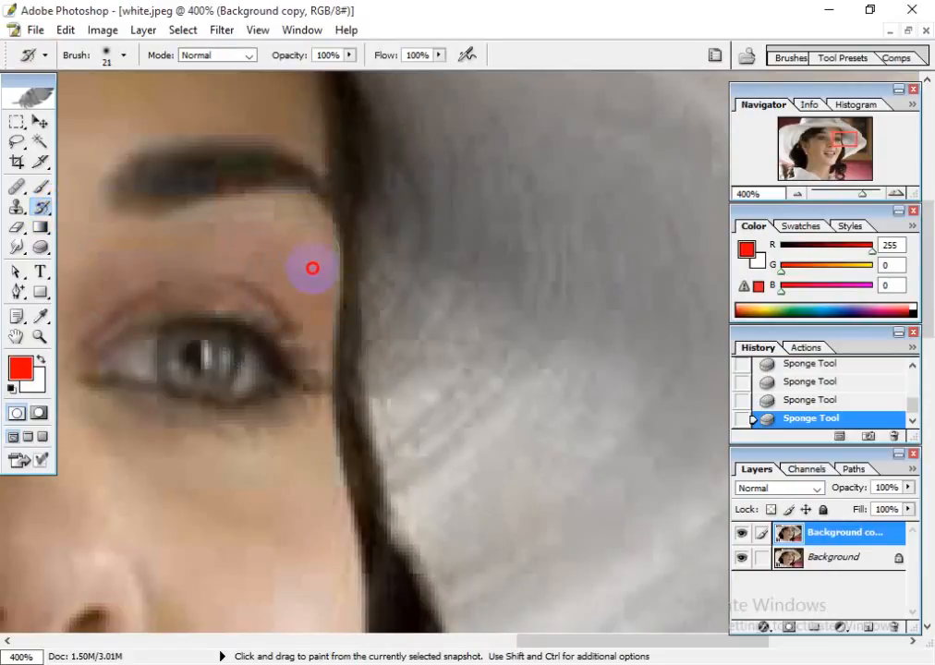
left_click_drag(311, 389, 314, 389)
Step: Return to the Sponge tool and desaturate the upper right brim and its outer edge beside the crown
key("space")
left_click_drag(498, 222, 486, 557)
mouse_move(426, 340)
left_mouse_down()
mouse_move(476, 420)
mouse_move(378, 258)
mouse_move(452, 460)
mouse_move(574, 480)
mouse_move(505, 372)
left_mouse_up()
left_click(39, 121)
key("space")
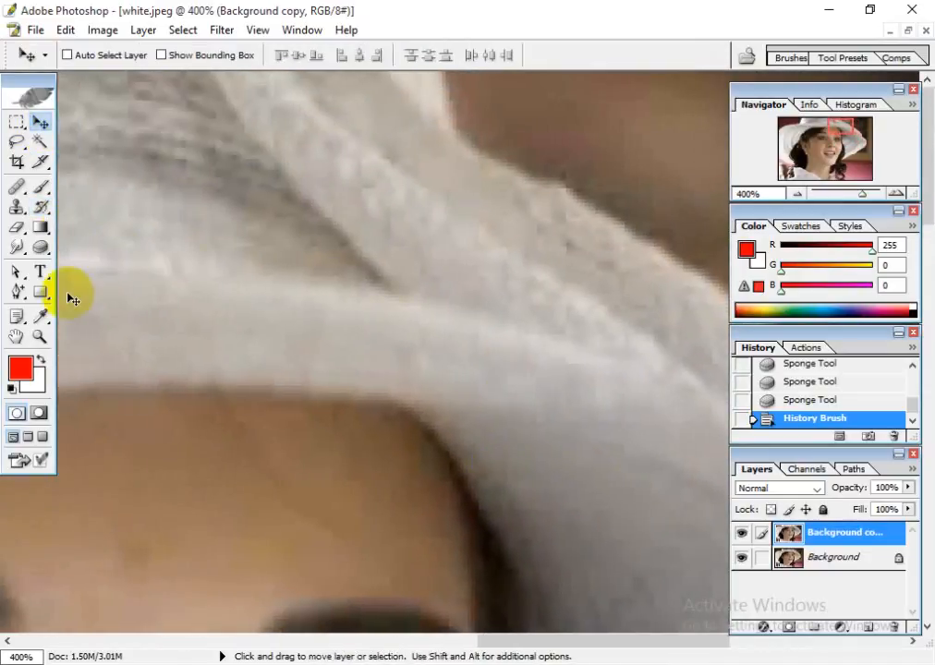
left_click(41, 248)
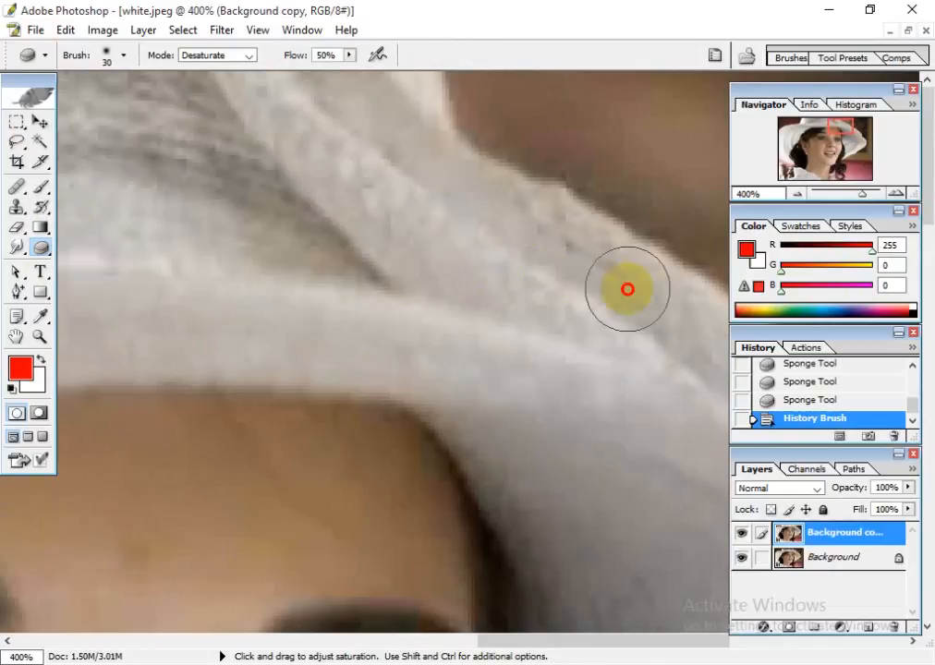
mouse_move(627, 289)
left_mouse_down()
mouse_move(607, 283)
mouse_move(652, 346)
left_mouse_up()
key("space")
left_click_drag(497, 305, 482, 460)
mouse_move(582, 393)
left_mouse_down()
mouse_move(409, 374)
mouse_move(545, 367)
mouse_move(491, 295)
mouse_move(574, 355)
mouse_move(395, 340)
mouse_move(483, 425)
left_mouse_up()
Step: Desaturate the front brim above the forehead and the right end of the crown's base
key("space")
mouse_move(448, 195)
left_mouse_down()
mouse_move(309, 283)
mouse_move(481, 293)
left_mouse_up()
key("space")
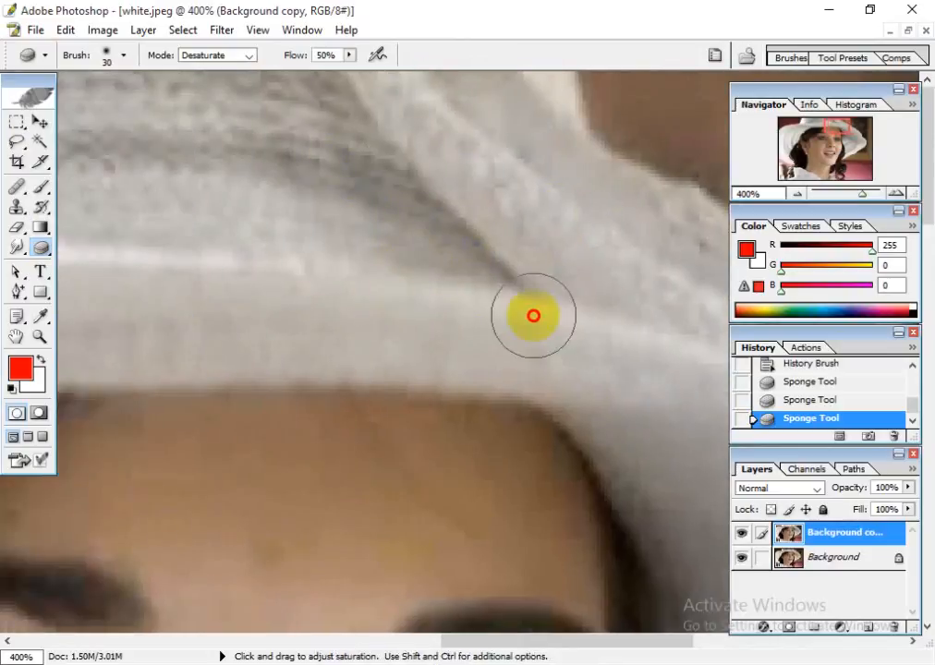
left_click_drag(533, 316, 365, 252)
mouse_move(356, 152)
left_mouse_down()
mouse_move(513, 162)
mouse_move(481, 121)
mouse_move(561, 164)
mouse_move(531, 123)
mouse_move(479, 149)
mouse_move(477, 199)
mouse_move(536, 263)
left_mouse_up()
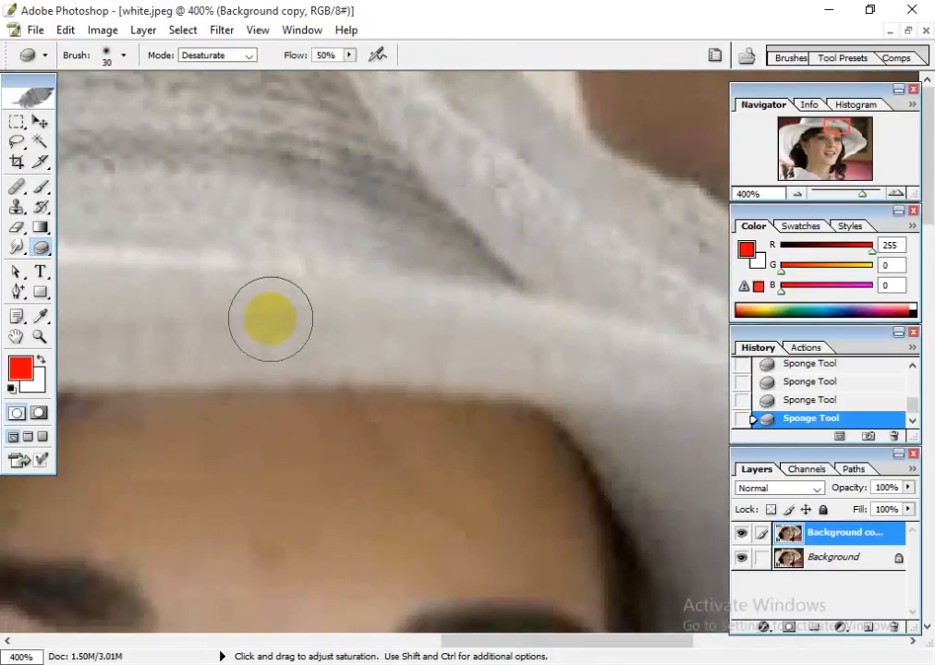
key("space")
left_click_drag(247, 325, 457, 304)
mouse_move(244, 270)
left_mouse_down()
mouse_move(335, 281)
mouse_move(260, 298)
mouse_move(490, 294)
left_mouse_up()
key("space")
mouse_move(247, 251)
left_mouse_down()
mouse_move(292, 257)
mouse_move(361, 296)
mouse_move(295, 307)
left_mouse_up()
Step: Desaturate the left part of the front brim and its underside along the dark hair
key("space")
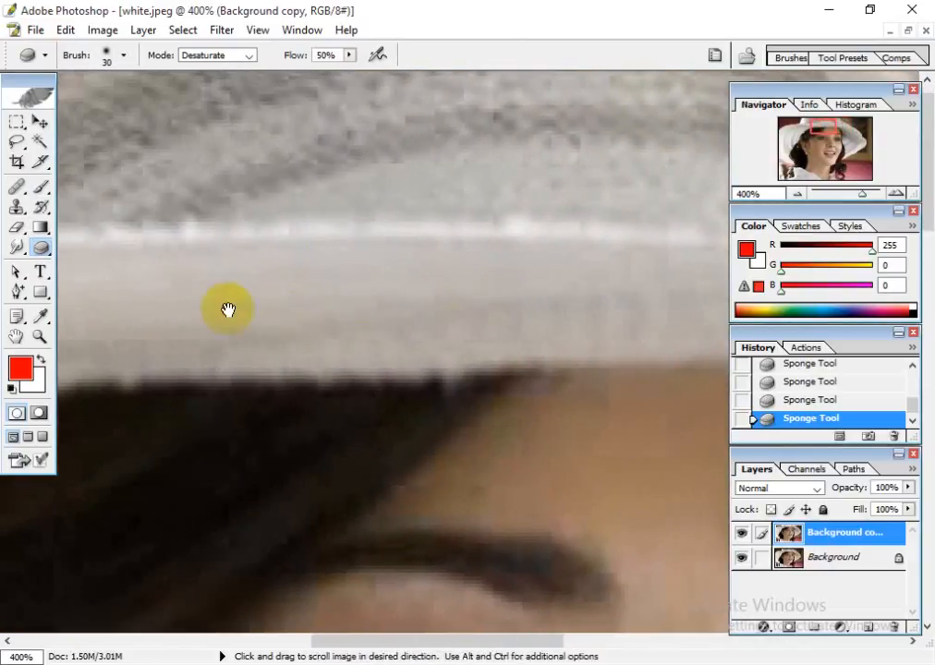
mouse_move(227, 309)
left_mouse_down()
mouse_move(366, 266)
mouse_move(226, 305)
mouse_move(247, 312)
mouse_move(161, 380)
left_mouse_up()
key("space")
left_click_drag(161, 381, 422, 264)
mouse_move(412, 246)
left_mouse_down()
mouse_move(277, 347)
mouse_move(224, 371)
mouse_move(326, 290)
mouse_move(275, 319)
left_mouse_up()
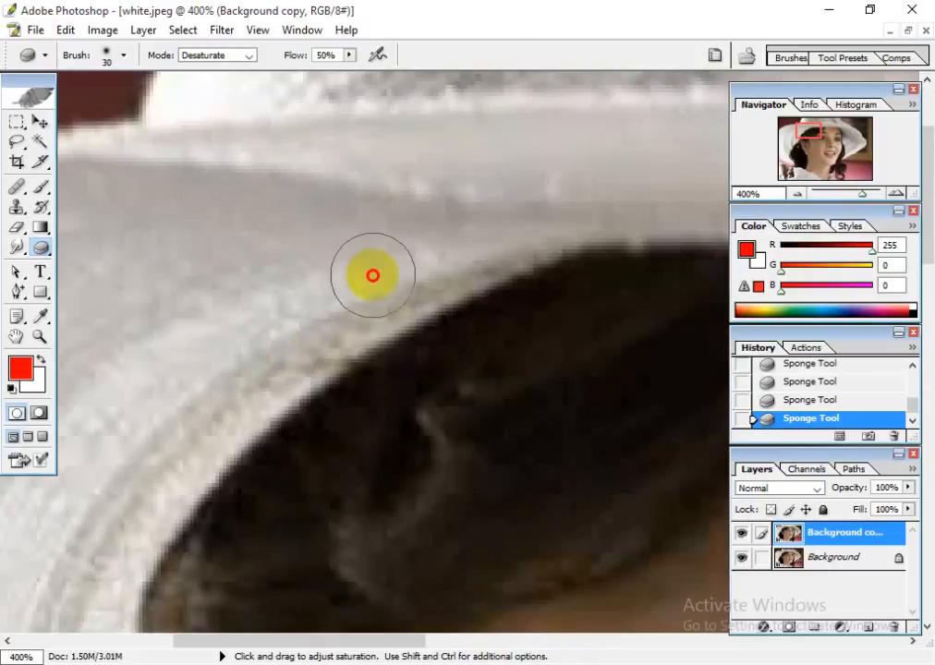
mouse_move(372, 276)
left_mouse_down()
mouse_move(348, 284)
mouse_move(172, 426)
mouse_move(360, 229)
left_mouse_up()
key("space")
mouse_move(389, 199)
left_mouse_down()
mouse_move(395, 190)
mouse_move(307, 268)
mouse_move(399, 180)
mouse_move(269, 215)
mouse_move(165, 465)
mouse_move(299, 273)
mouse_move(417, 185)
left_mouse_up()
key("space")
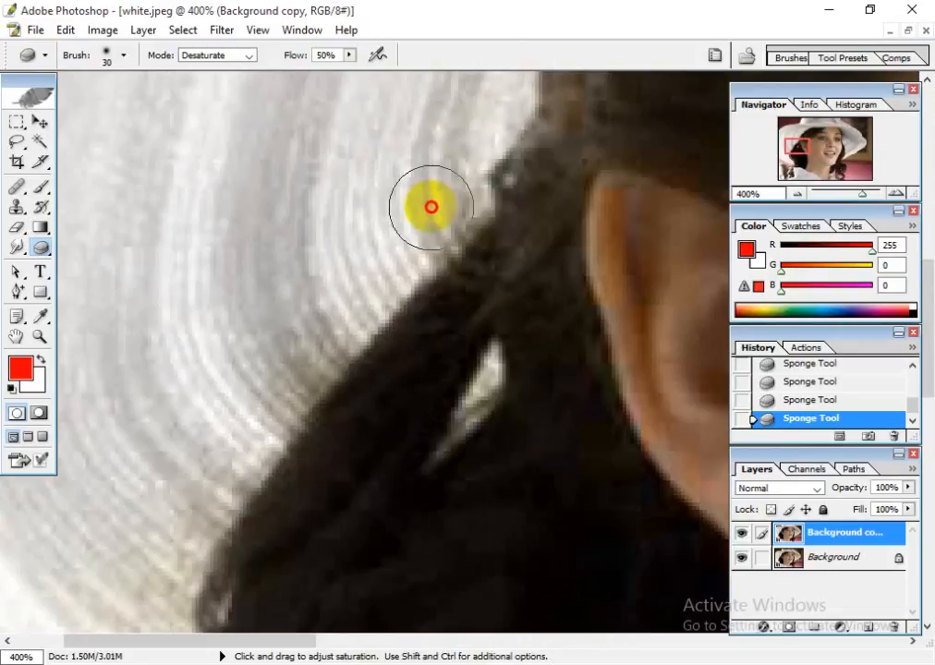
Step: Desaturate the woven rings of the left brim from beside the hair up to its upper edge
key("space")
mouse_move(188, 451)
left_mouse_down()
mouse_move(330, 366)
mouse_move(359, 243)
mouse_move(314, 287)
mouse_move(286, 380)
mouse_move(251, 340)
left_mouse_up()
key("space")
left_click_drag(222, 178, 246, 369)
left_click_drag(205, 173, 220, 361)
left_click_drag(266, 168, 273, 280)
left_click_drag(290, 215, 278, 336)
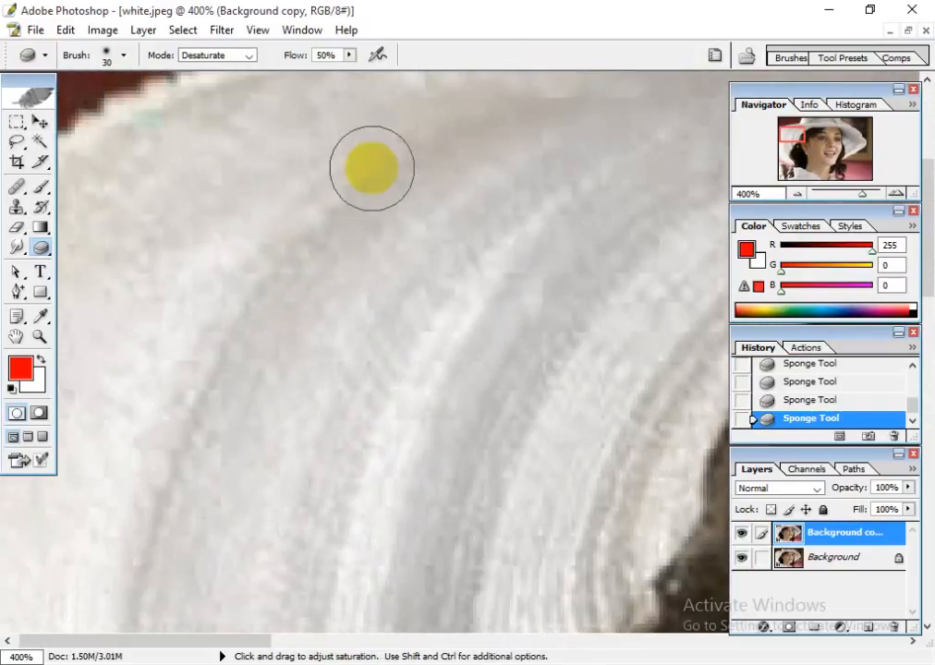
mouse_move(236, 417)
left_mouse_down()
mouse_move(455, 88)
mouse_move(463, 121)
left_mouse_up()
Step: Desaturate the crown of the hat from its left edge across to the right fold, and fit the whole image in view
key("space")
mouse_move(478, 165)
left_mouse_down()
mouse_move(282, 368)
mouse_move(607, 280)
mouse_move(307, 413)
left_mouse_up()
key("space")
key("space")
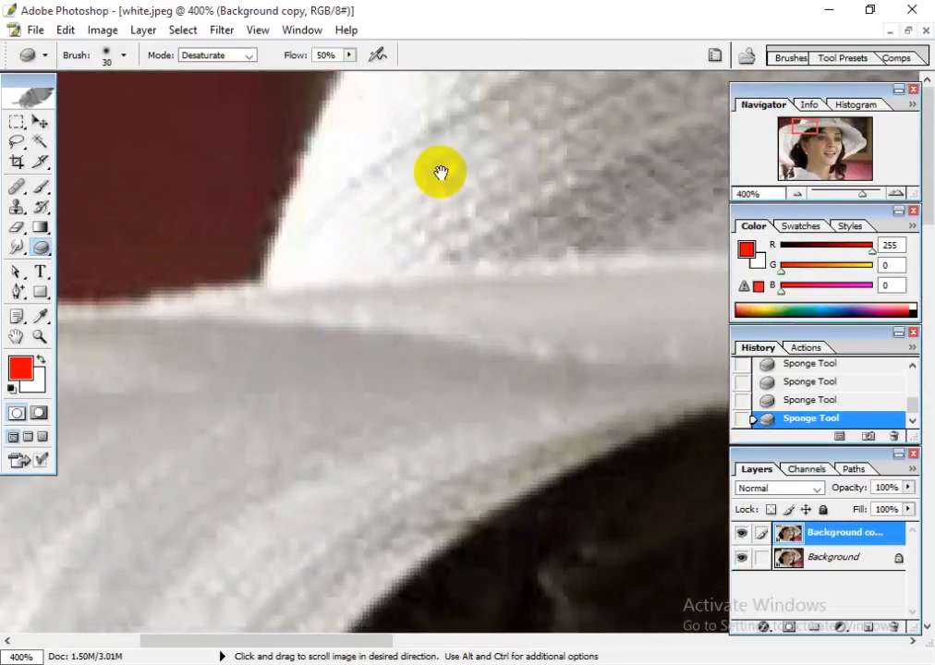
left_click_drag(441, 171, 318, 351)
mouse_move(351, 187)
left_mouse_down()
mouse_move(409, 138)
mouse_move(307, 133)
mouse_move(324, 223)
mouse_move(411, 207)
left_mouse_up()
key("space")
left_click_drag(518, 257, 227, 260)
left_click_drag(260, 212, 372, 149)
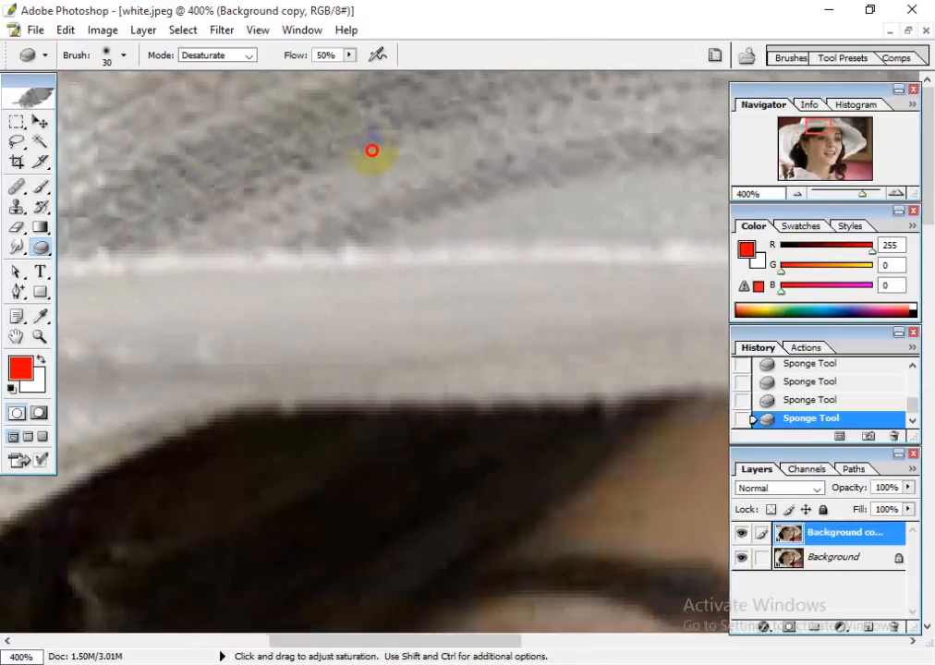
left_click_drag(473, 196, 266, 250)
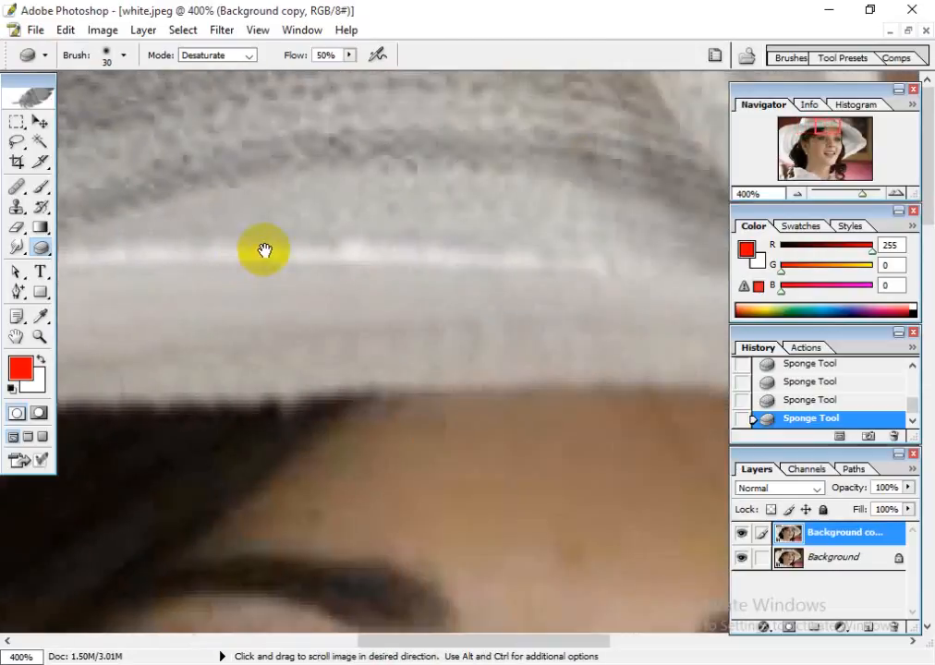
key("space")
left_click_drag(450, 145, 344, 198)
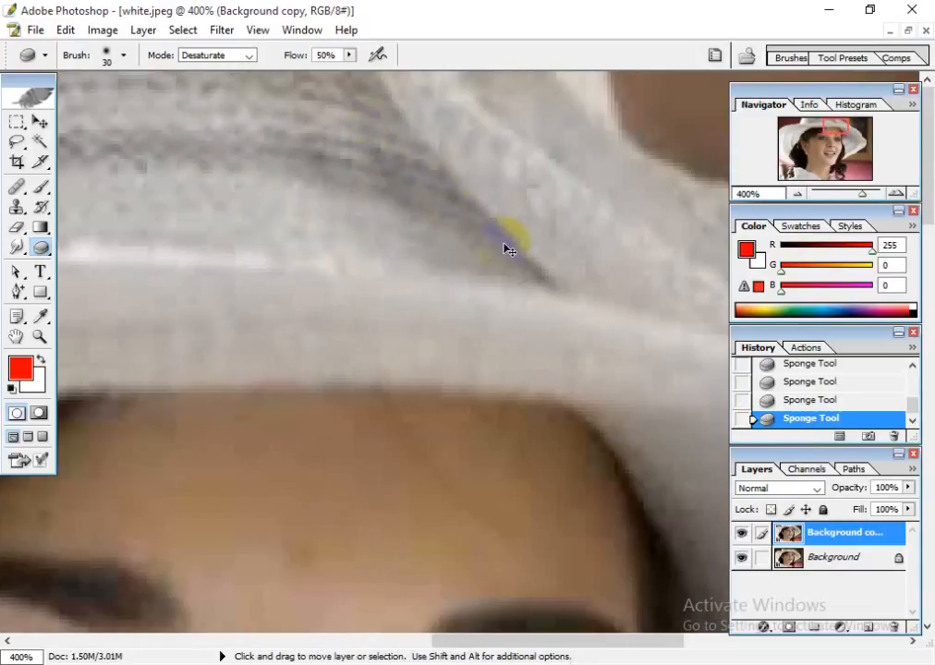
key("ctrl+0")
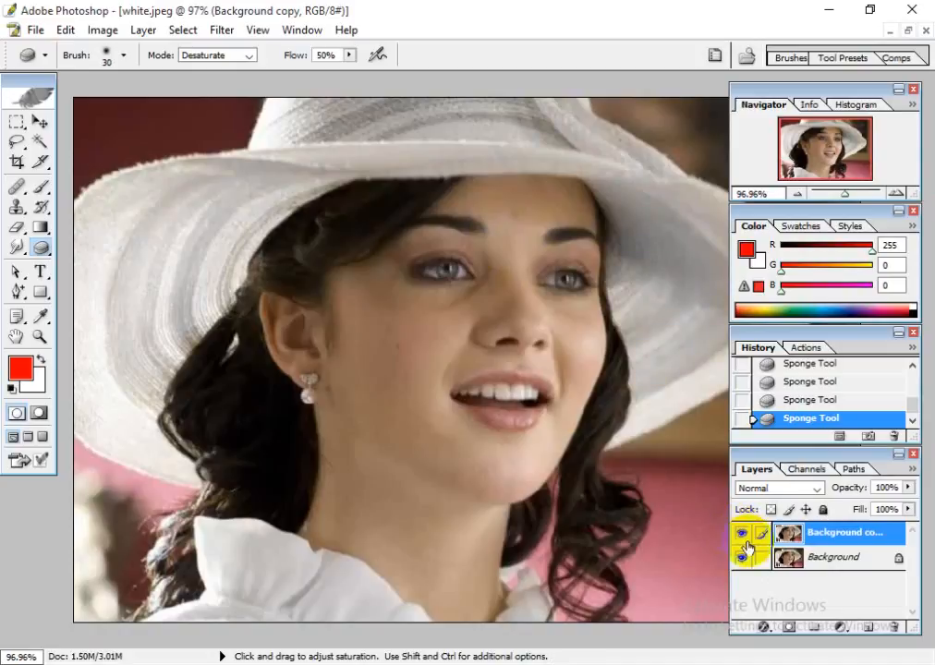
Step: Restore the image window to a smaller size and browse for another image in the desktop's Installing Photoshop > Resources folder
left_click(908, 29)
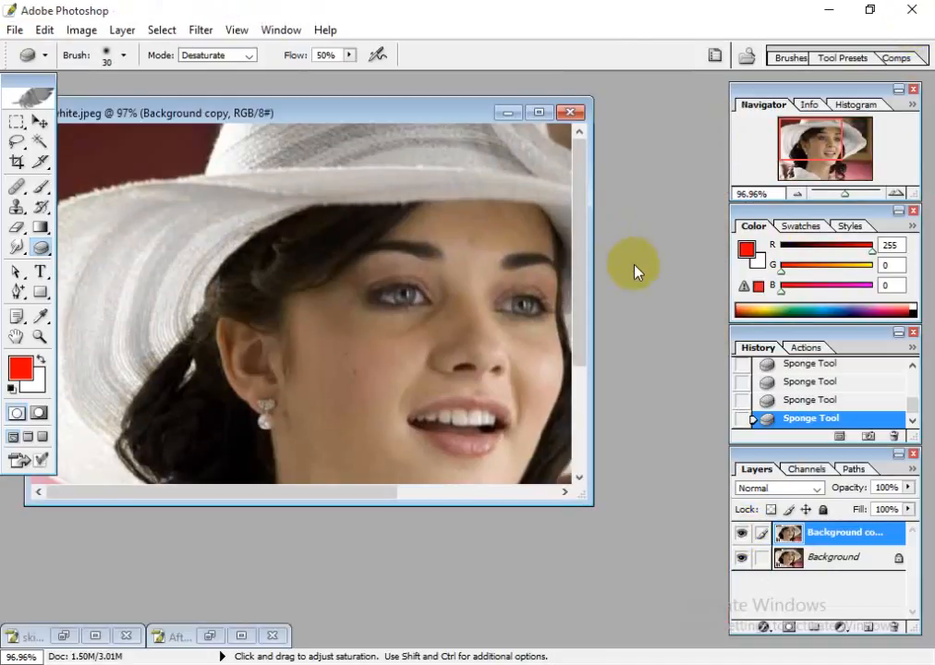
key("ctrl+o")
left_click(403, 61)
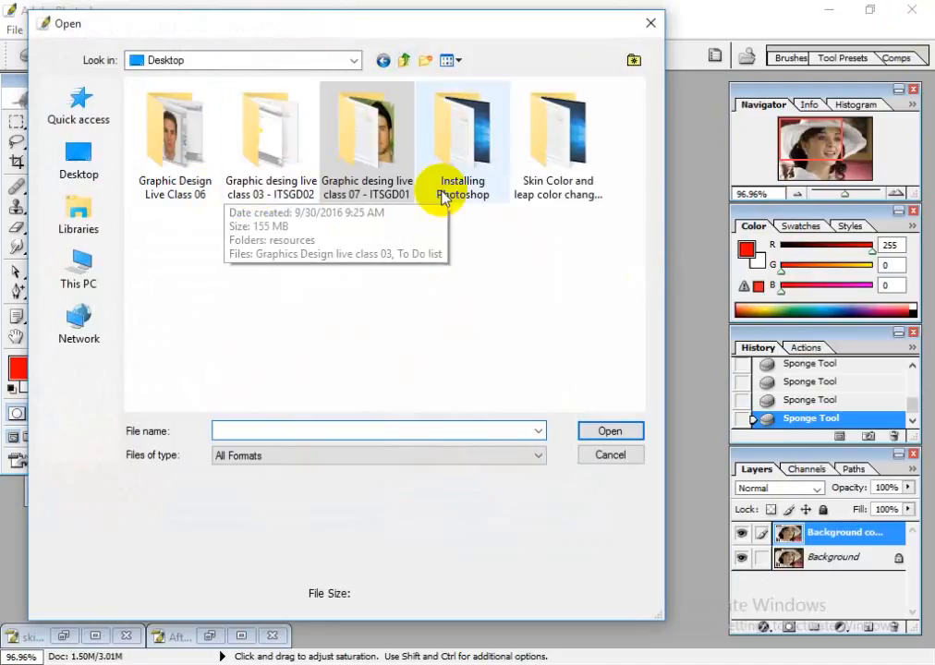
double_click(561, 181)
double_click(140, 110)
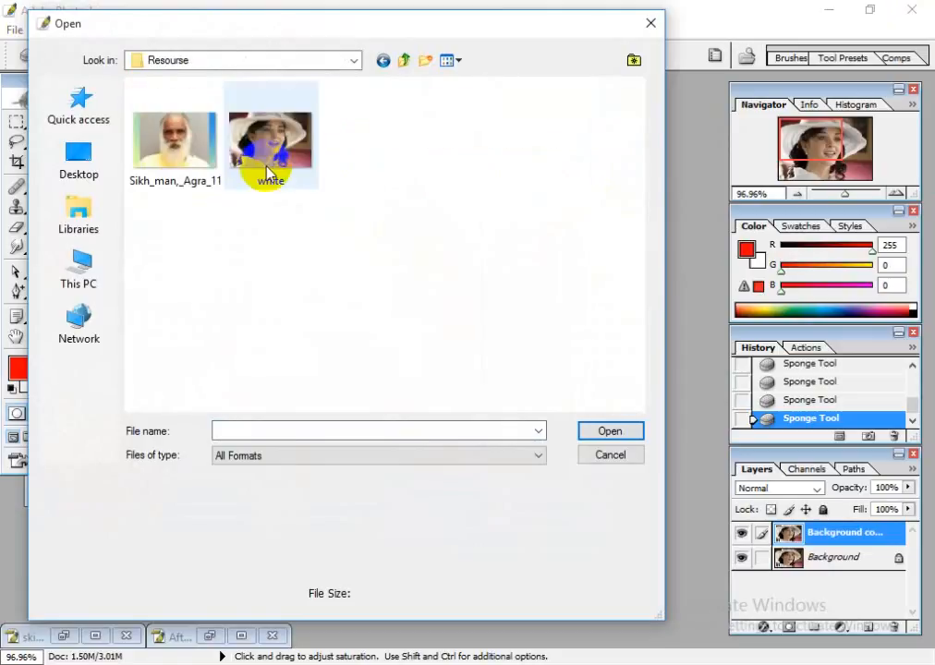
left_click(405, 61)
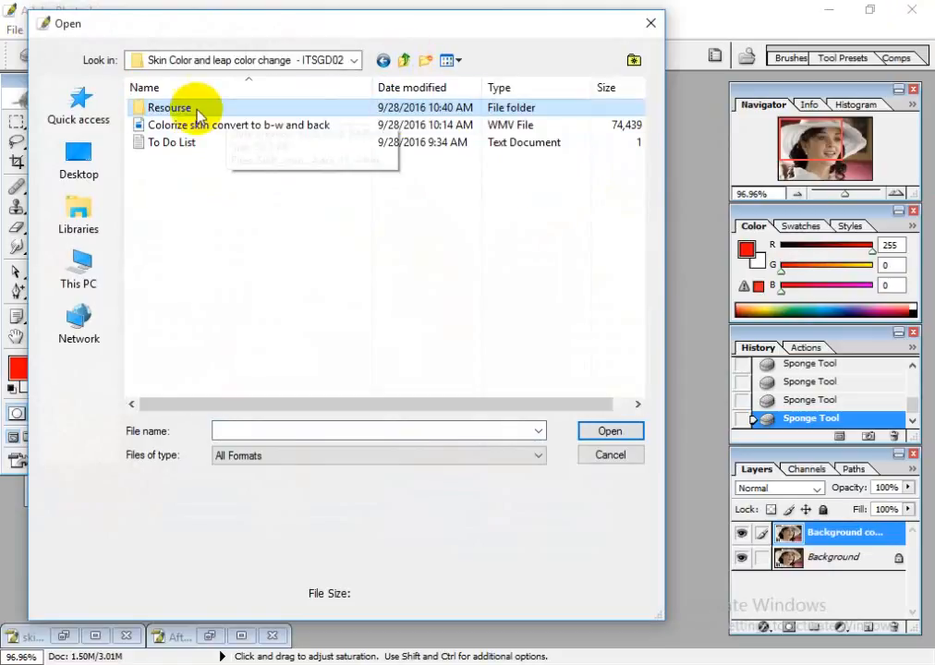
left_click(405, 62)
double_click(478, 148)
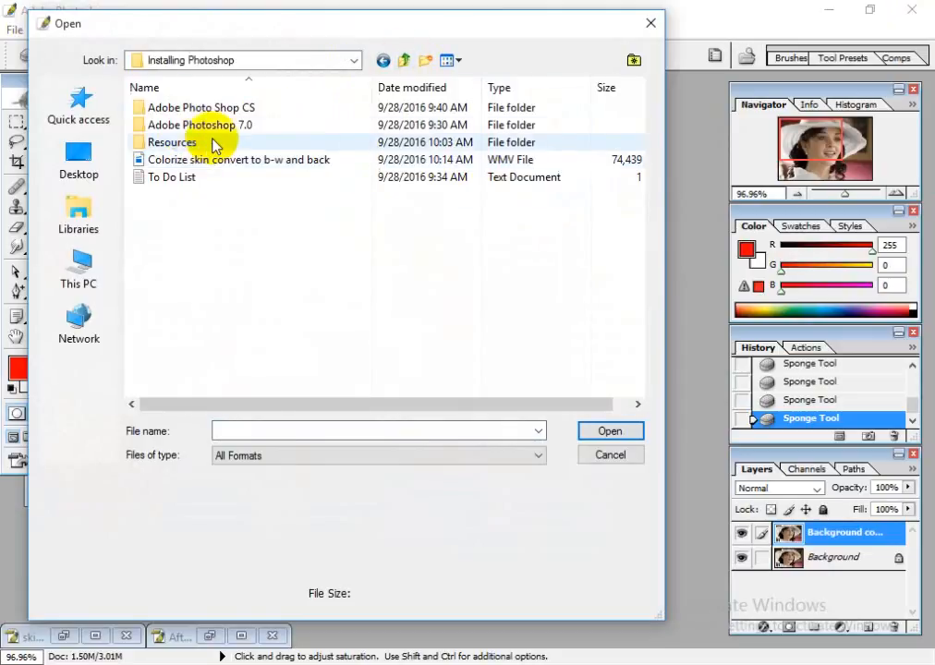
double_click(185, 144)
Step: Open the mannequin image "wl" from the Resources folder
scroll(323, 263, "down", 3)
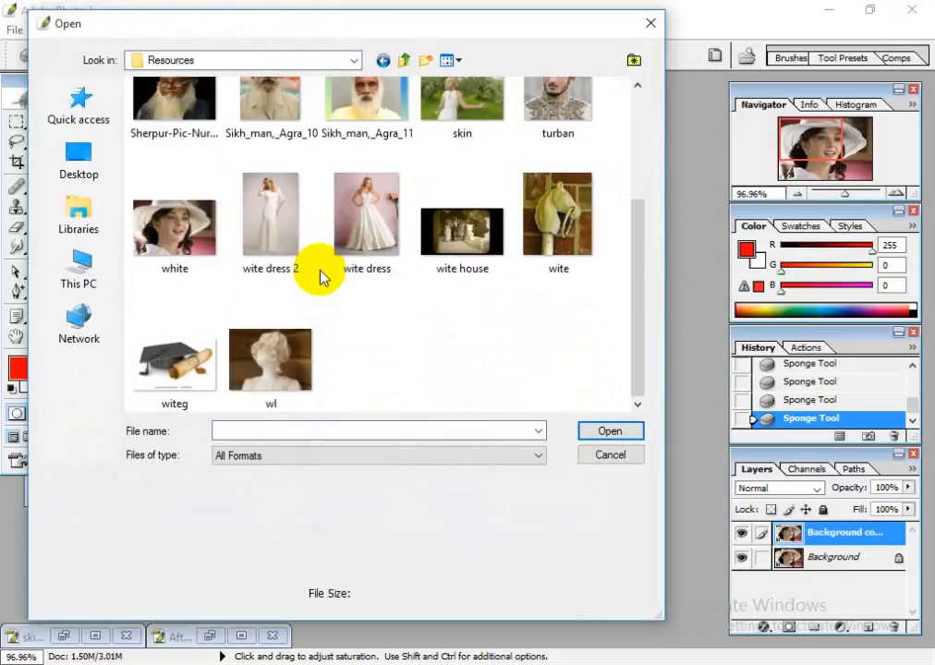
scroll(324, 272, "up", 3)
scroll(369, 266, "down", 3)
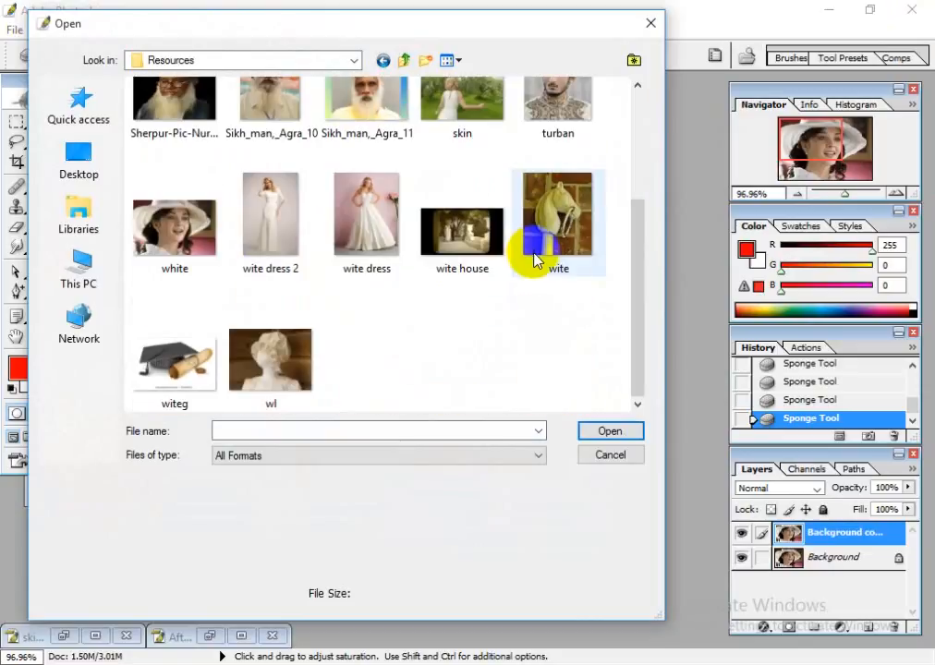
left_click(267, 369)
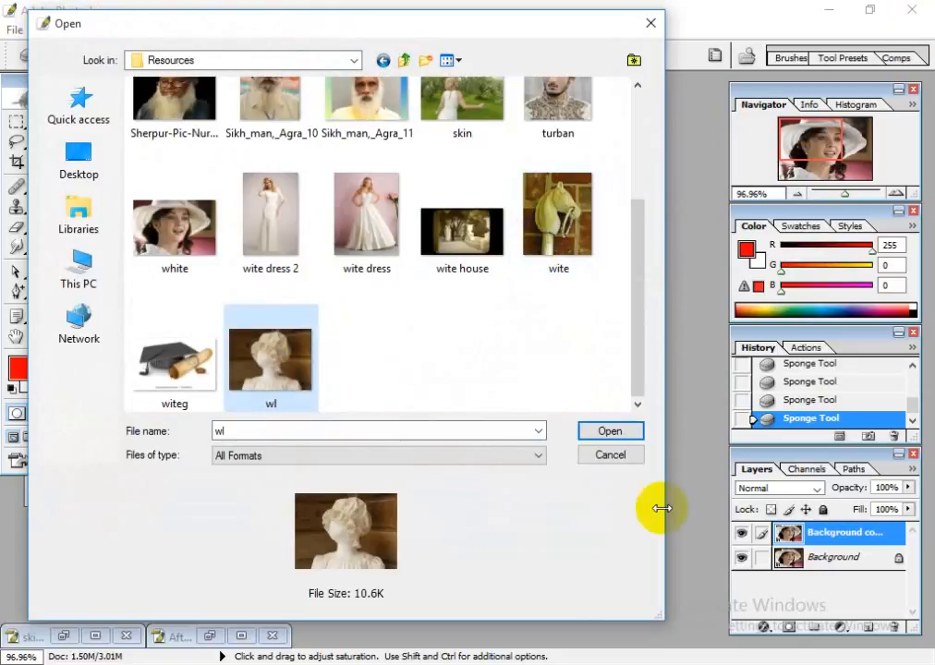
left_click(614, 430)
left_click(419, 121)
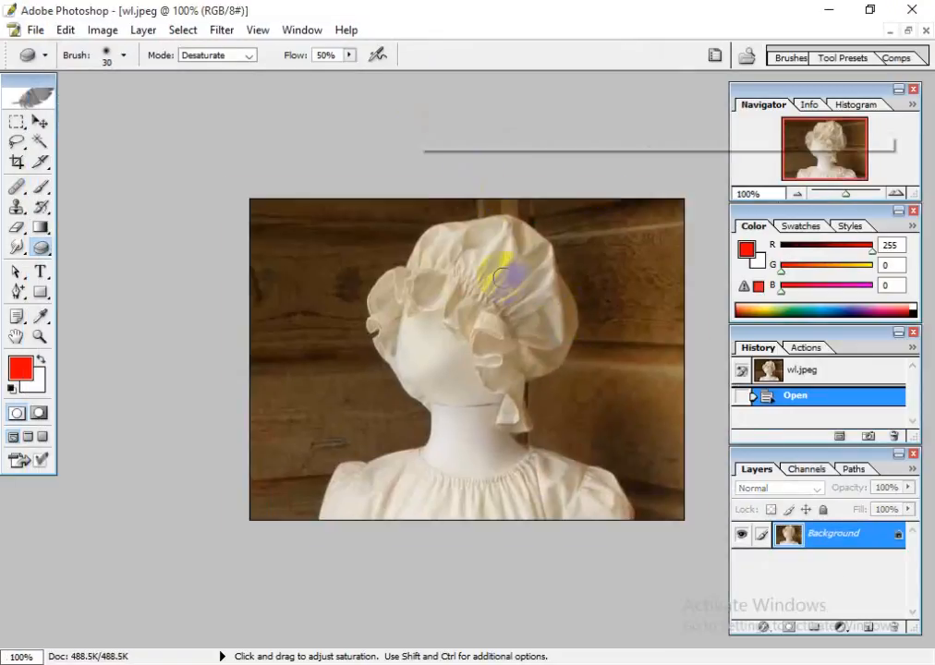
Step: Try to select the mannequin's dress, face and bonnet by colour with the Magic Wand, extending the selection area by area
scroll(512, 314, "up", 5)
scroll(513, 344, "down", 4)
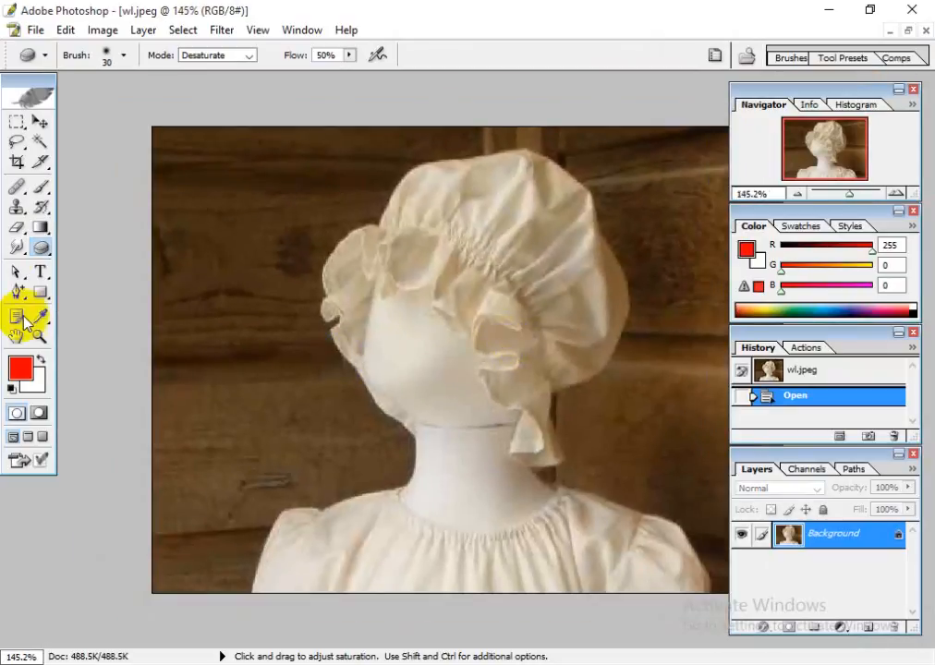
left_click(39, 141)
left_click(428, 536)
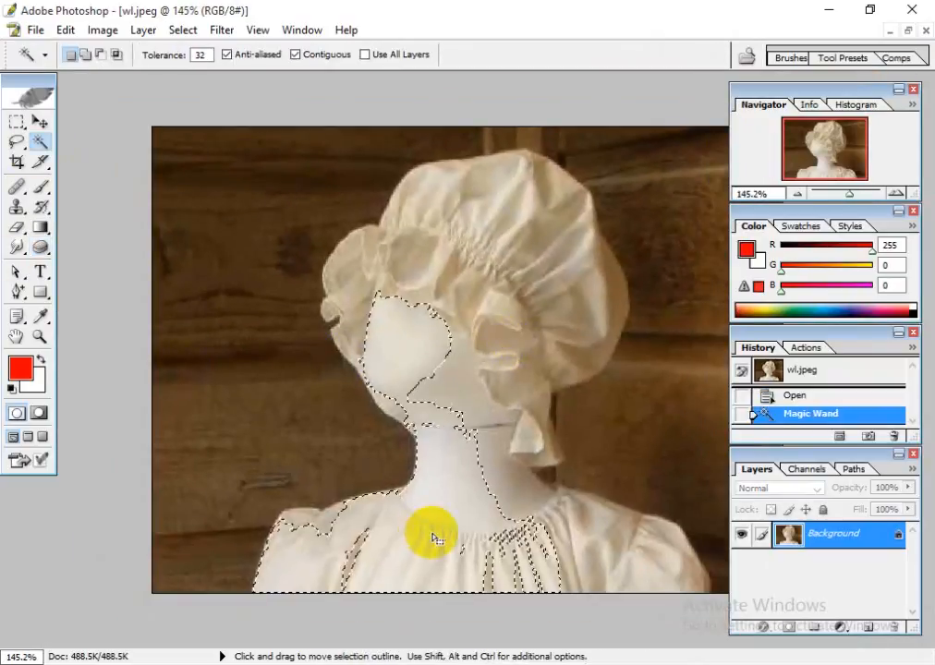
left_click(440, 429)
left_click(430, 388)
left_click(419, 273)
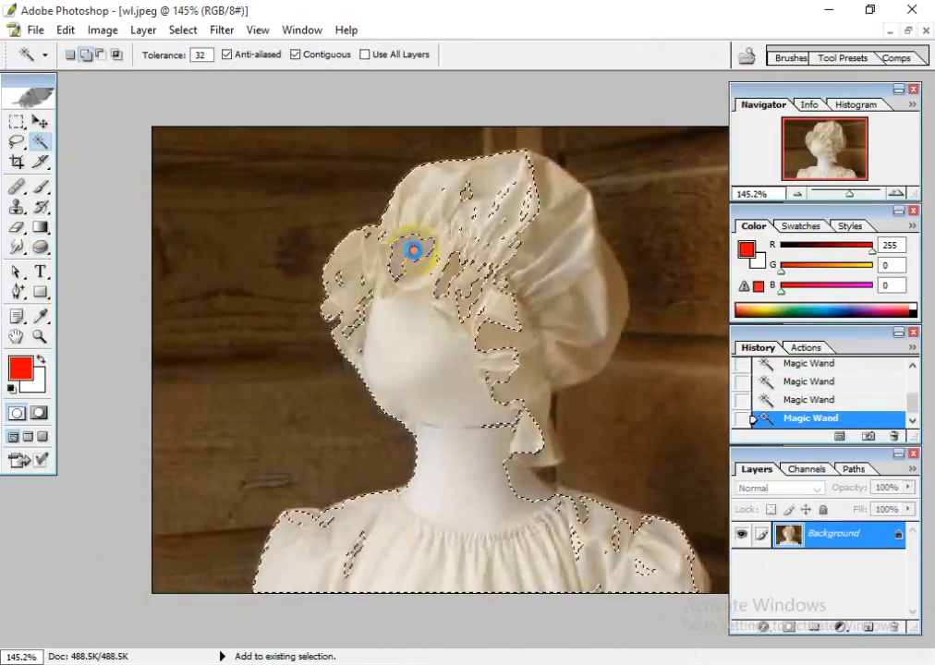
left_click(413, 250)
left_click(534, 238)
left_click(575, 302)
left_click(609, 264)
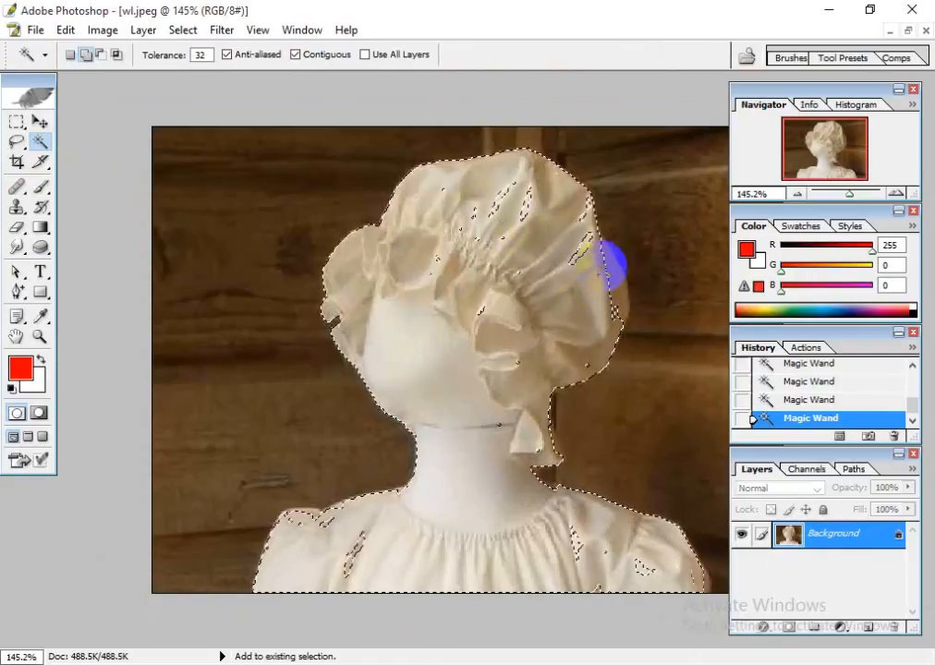
Step: Try to include the bonnet's shaded right edge with the Magic Wand, then discard the whole selection
left_click(613, 272)
key("ctrl+z")
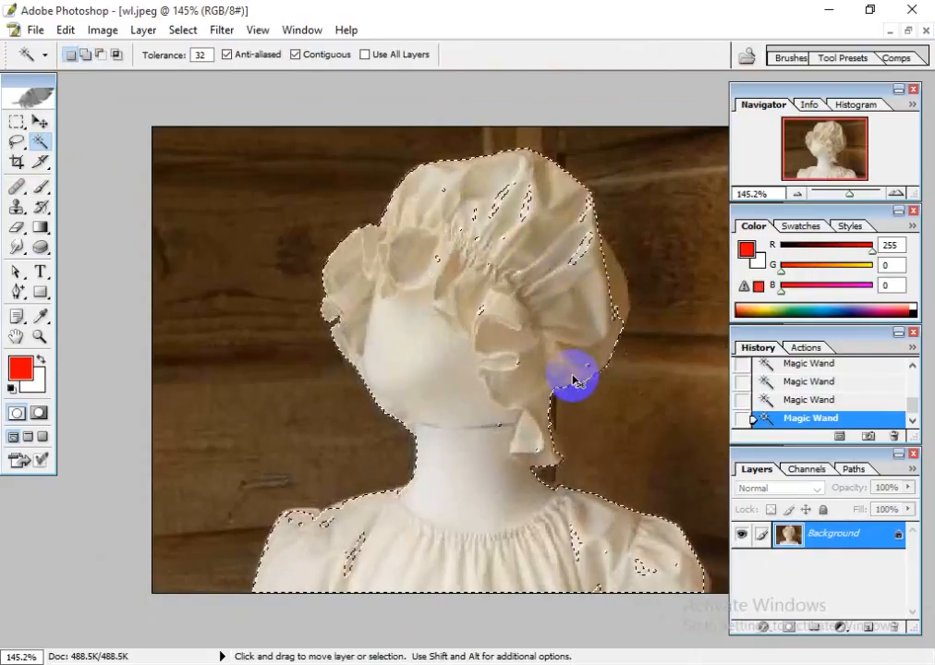
key("ctrl+alt+z")
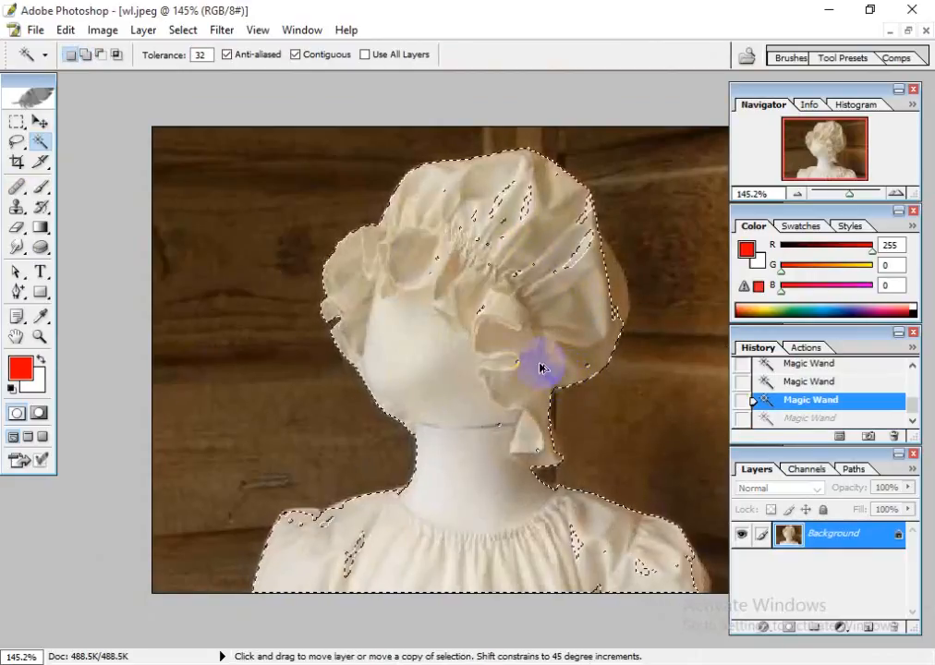
key("ctrl+alt+z")
left_click(620, 285)
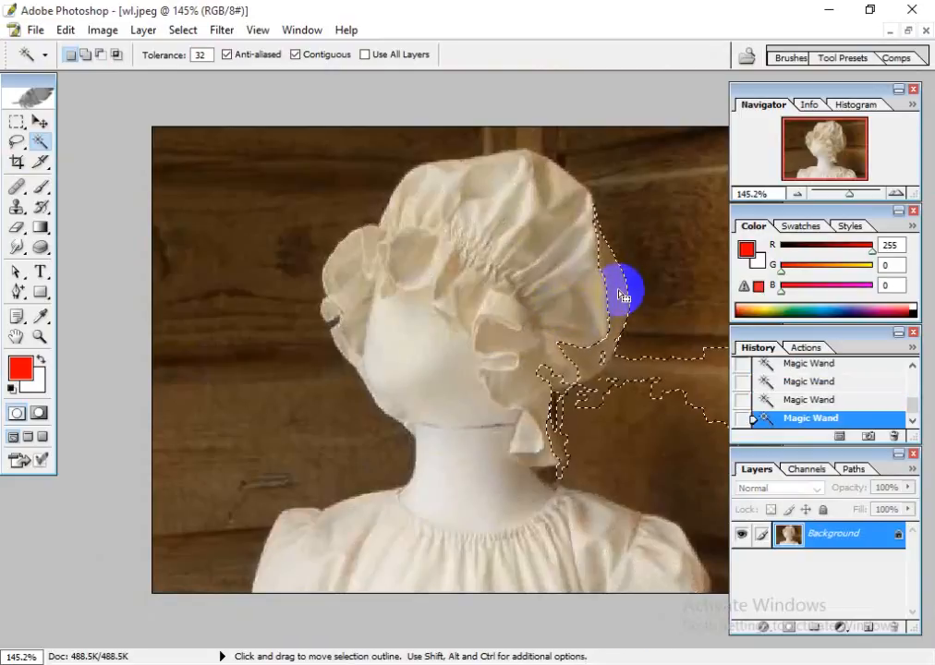
key("ctrl+d")
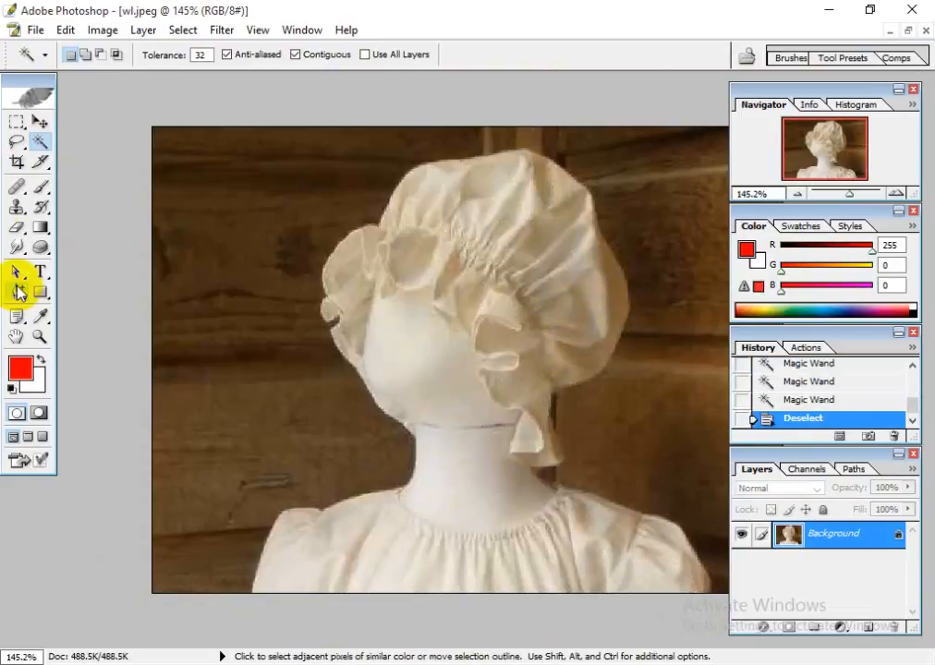
left_click_drag(16, 294, 55, 296)
left_click(55, 292)
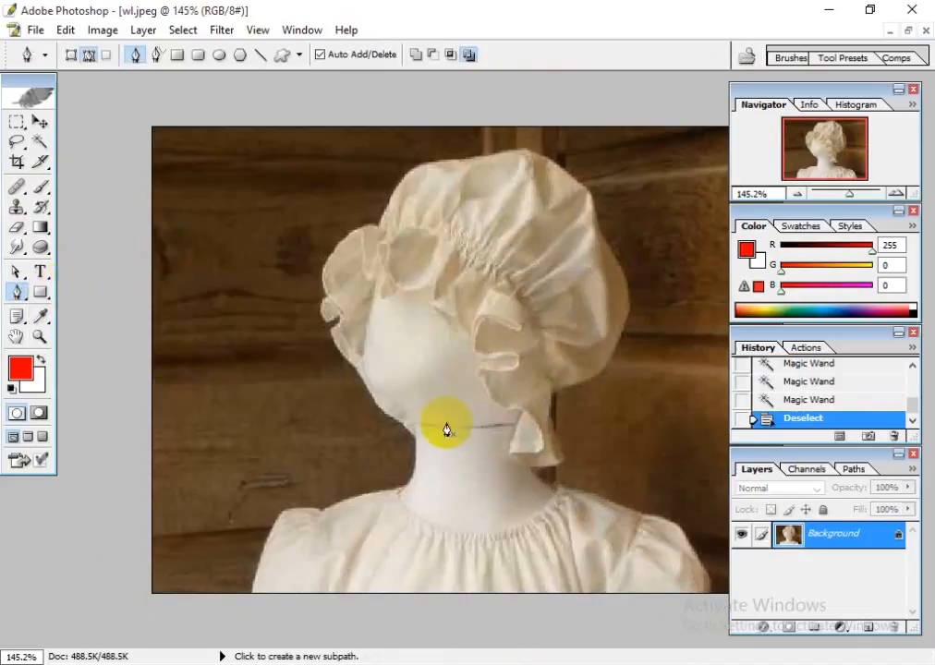
left_click(41, 124)
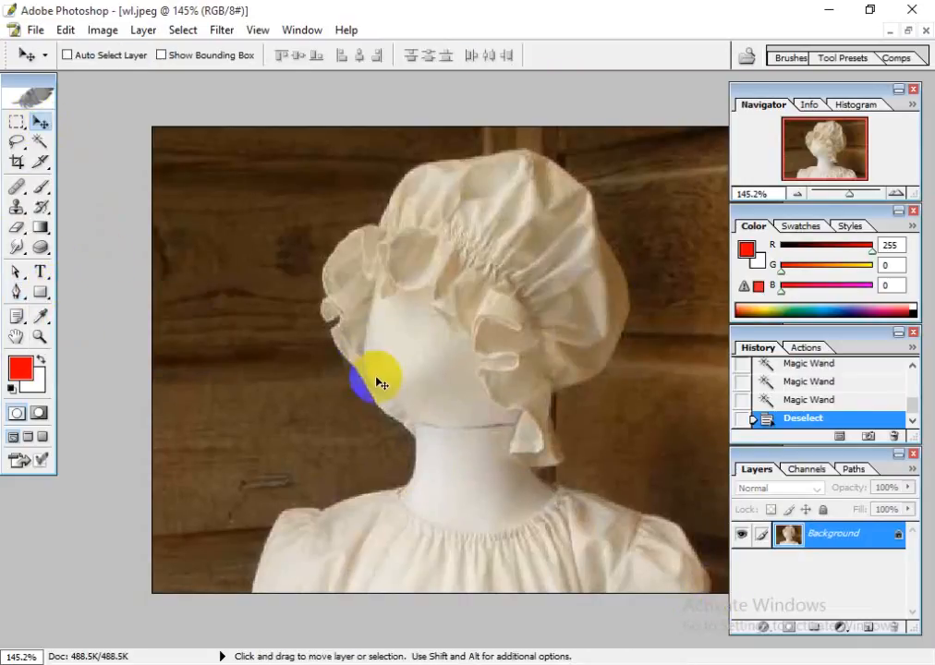
scroll(381, 327, "up", 1)
scroll(539, 358, "up", 1)
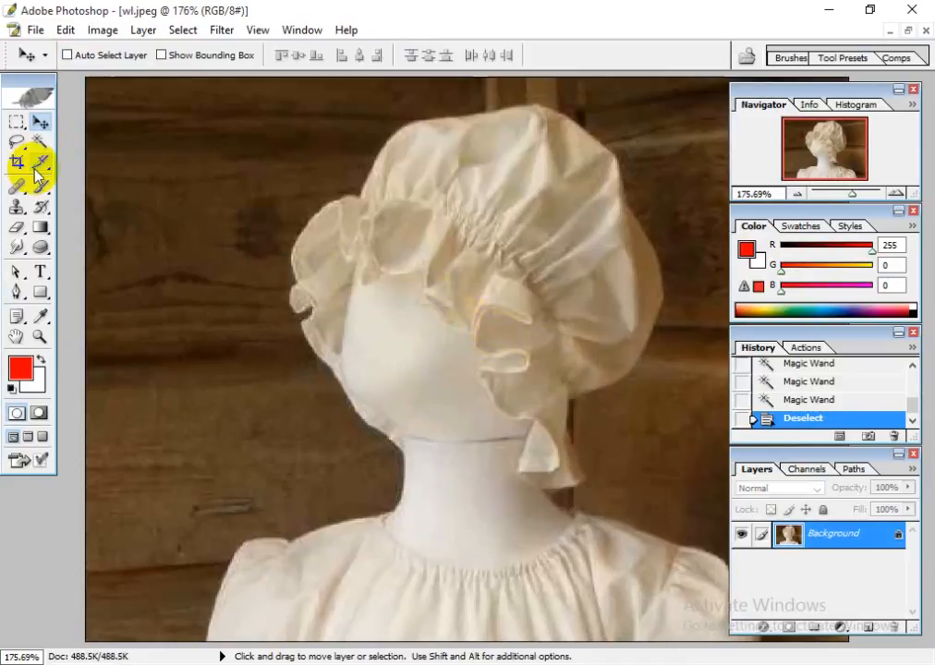
Step: Lasso the mannequin's right shoulder, lower bonnet edge, jaw and neck as a freehand selection with 0 px feather
left_click(17, 141)
scroll(549, 494, "up", 5)
scroll(547, 500, "down", 13)
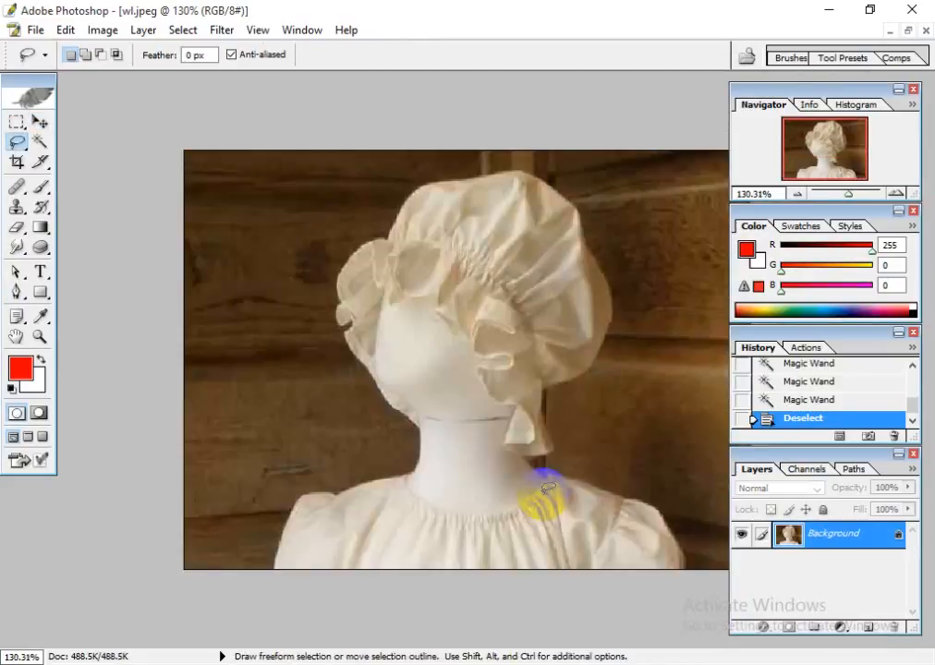
scroll(609, 501, "up", 4)
key("ctrl+plus")
key("ctrl+plus")
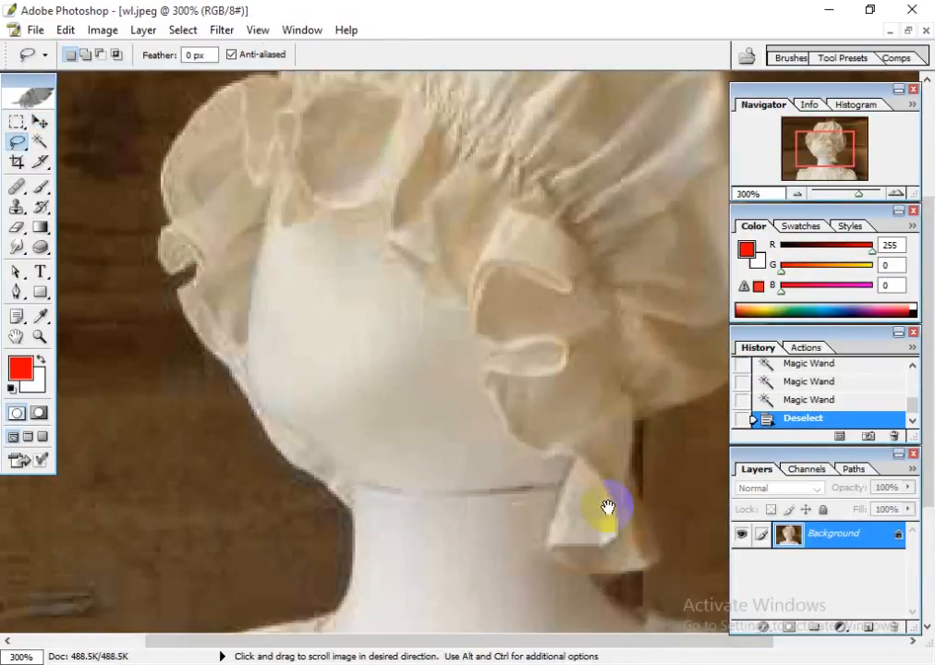
left_click_drag(391, 559, 134, 315)
key("Tab")
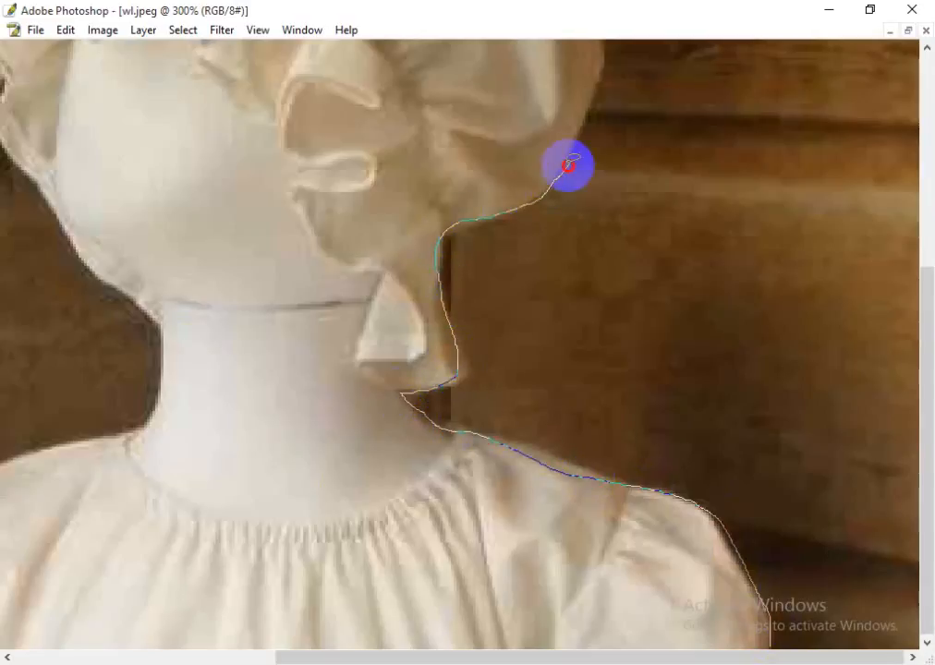
left_click(98, 191)
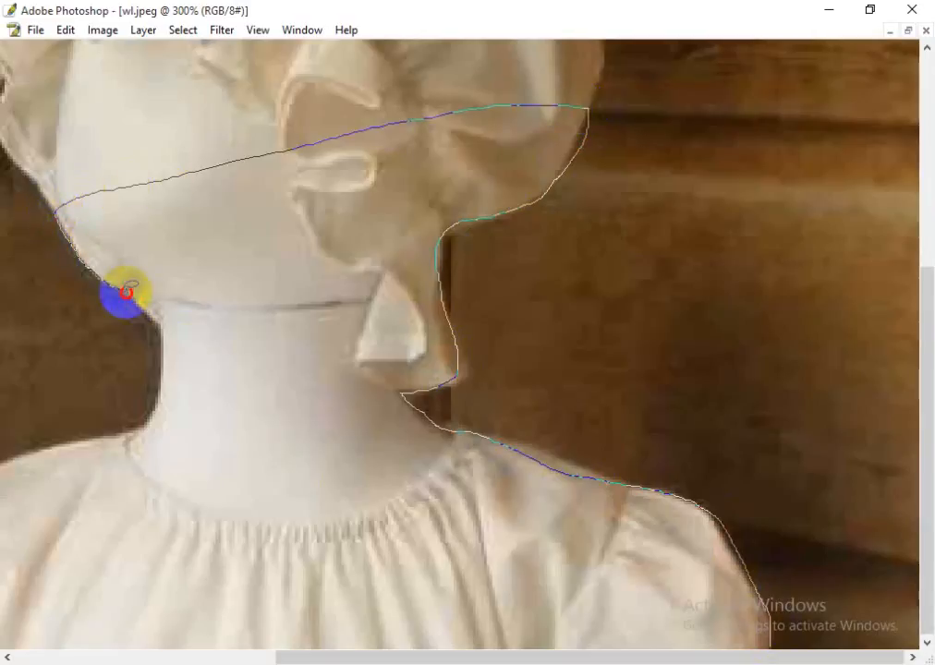
mouse_move(159, 321)
left_mouse_down()
mouse_move(166, 354)
mouse_move(159, 420)
left_mouse_up()
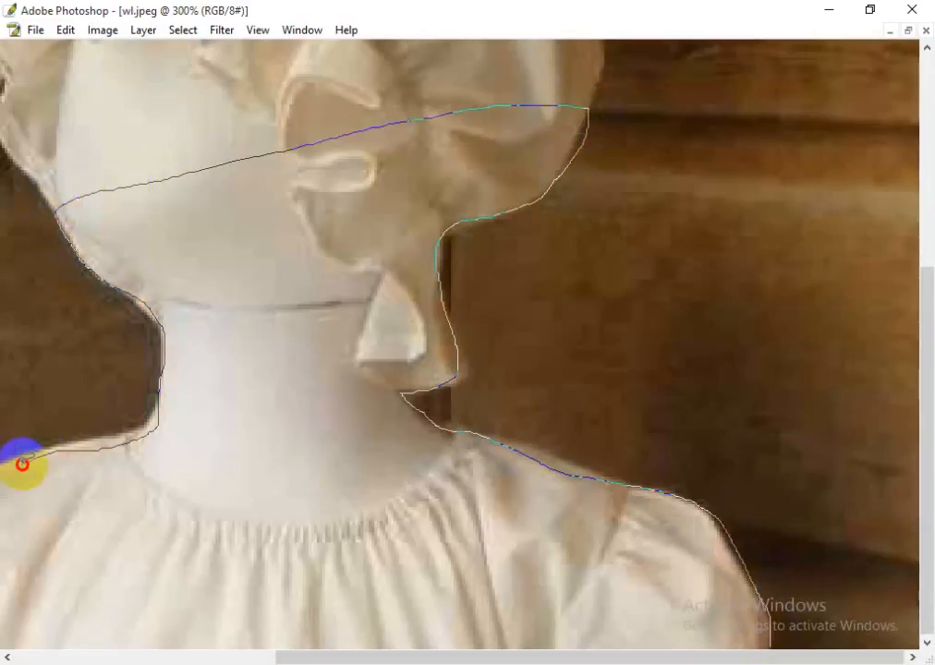
left_click_drag(2, 578, 3, 580)
Step: Add the left shoulder and sleeve to the lasso selection, extending it down to the image's lower edge
key("space")
left_click_drag(119, 518, 612, 325)
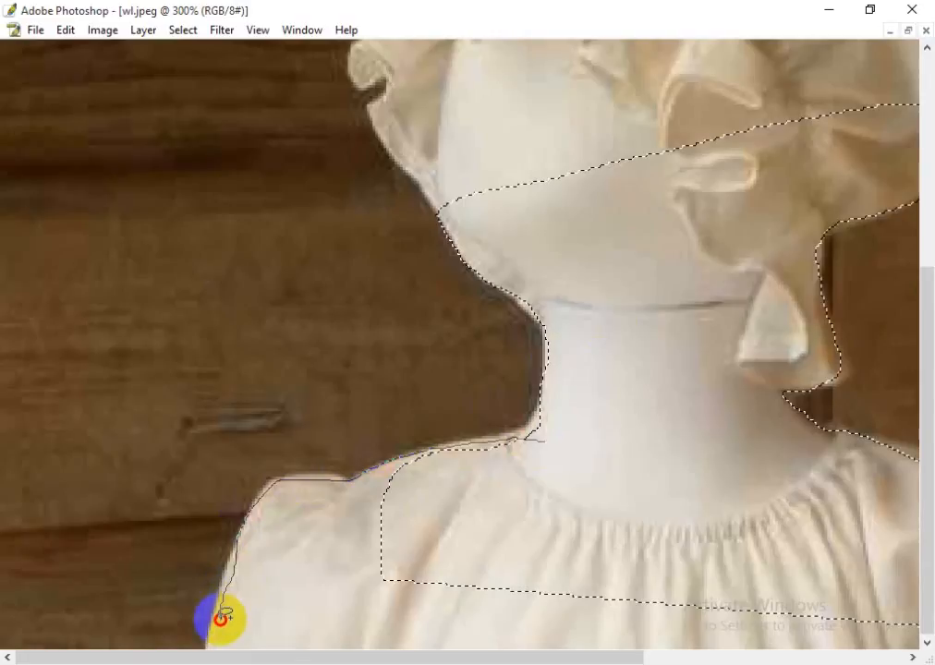
mouse_move(221, 617)
left_mouse_down()
mouse_move(278, 634)
mouse_move(583, 532)
mouse_move(554, 529)
left_mouse_up()
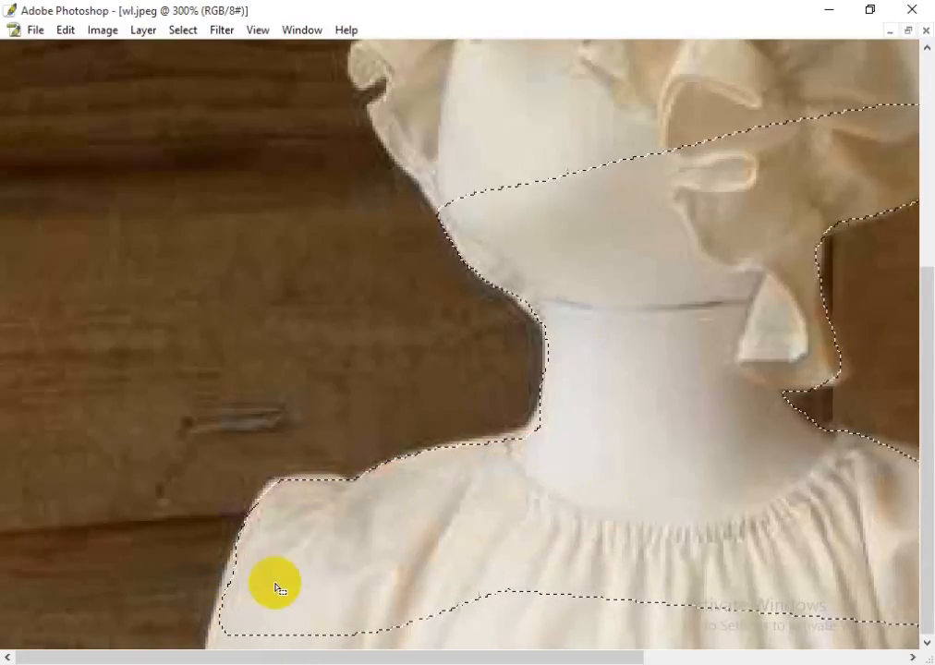
left_click_drag(249, 545, 234, 551)
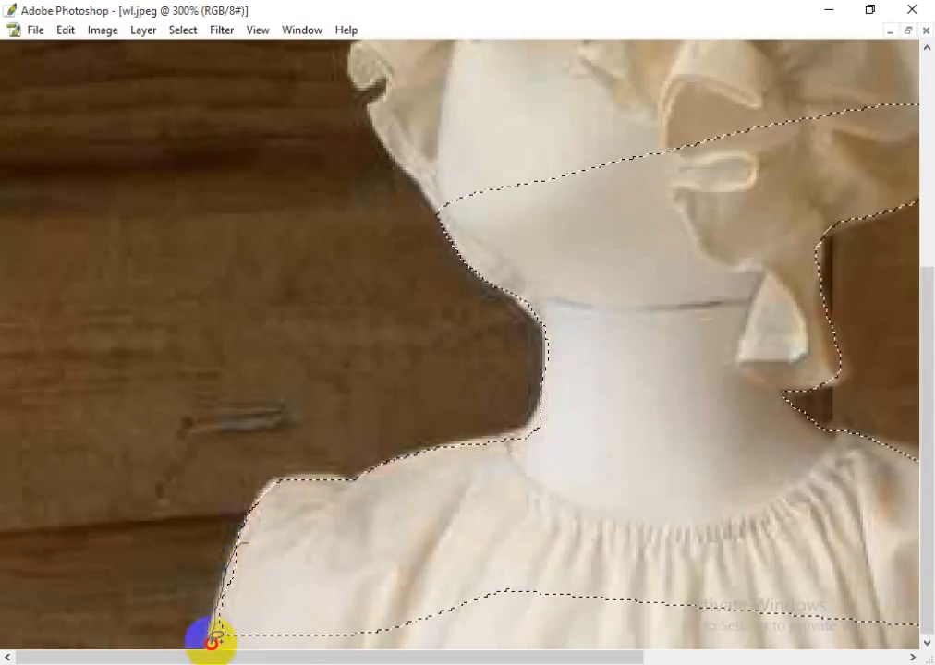
left_click_drag(720, 542, 718, 552)
mouse_move(636, 554)
left_mouse_down()
mouse_move(609, 624)
mouse_move(650, 653)
left_mouse_up()
left_click_drag(906, 623, 905, 626)
left_click_drag(871, 589, 487, 508)
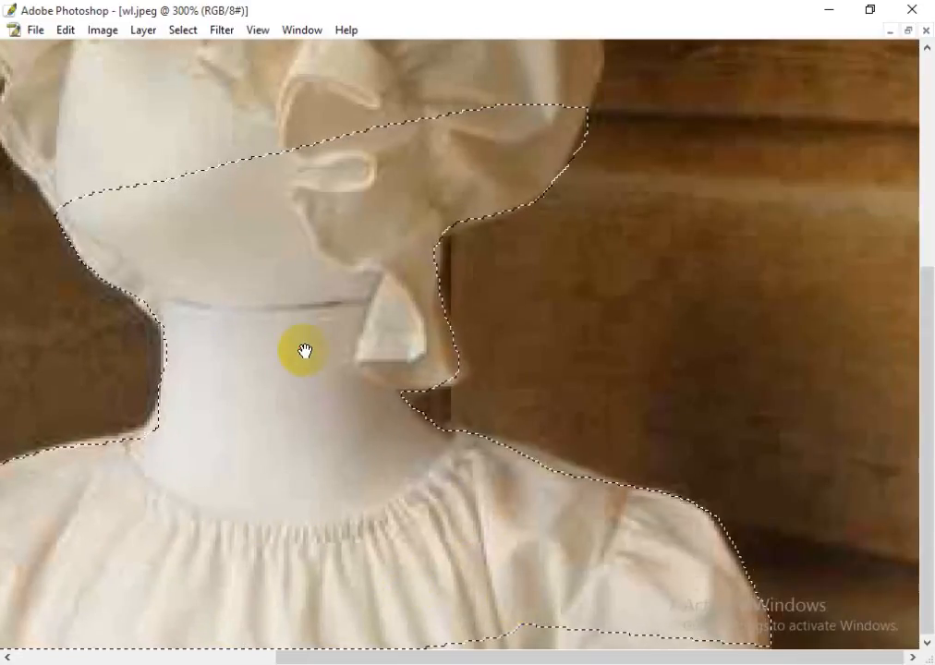
Step: Add the bonnet's crown to the lasso selection, following its outline from the right side over the top to the left ruffle
scroll(305, 354, "up", 5)
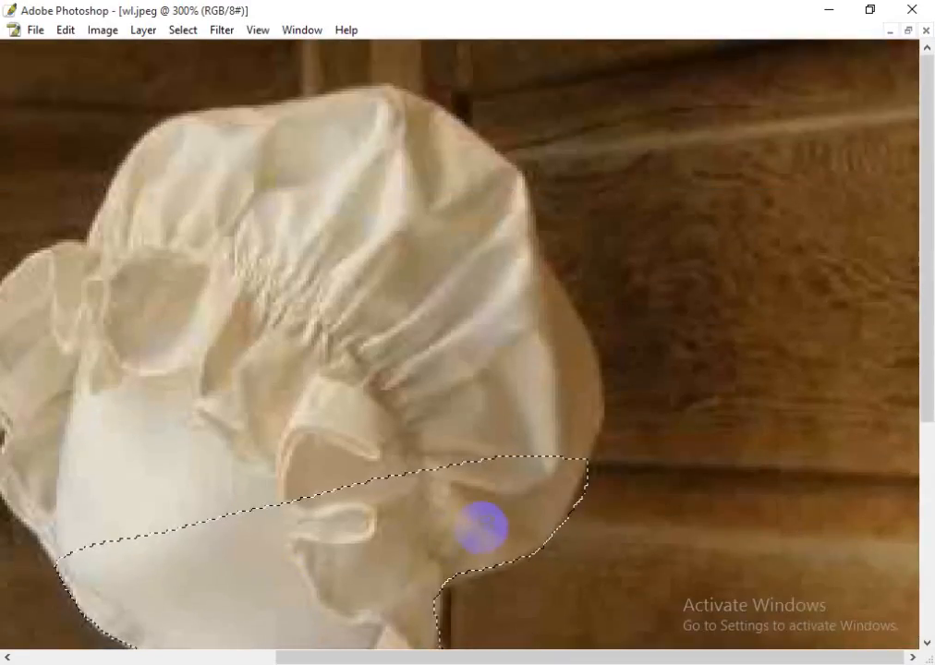
left_click_drag(473, 518, 505, 510)
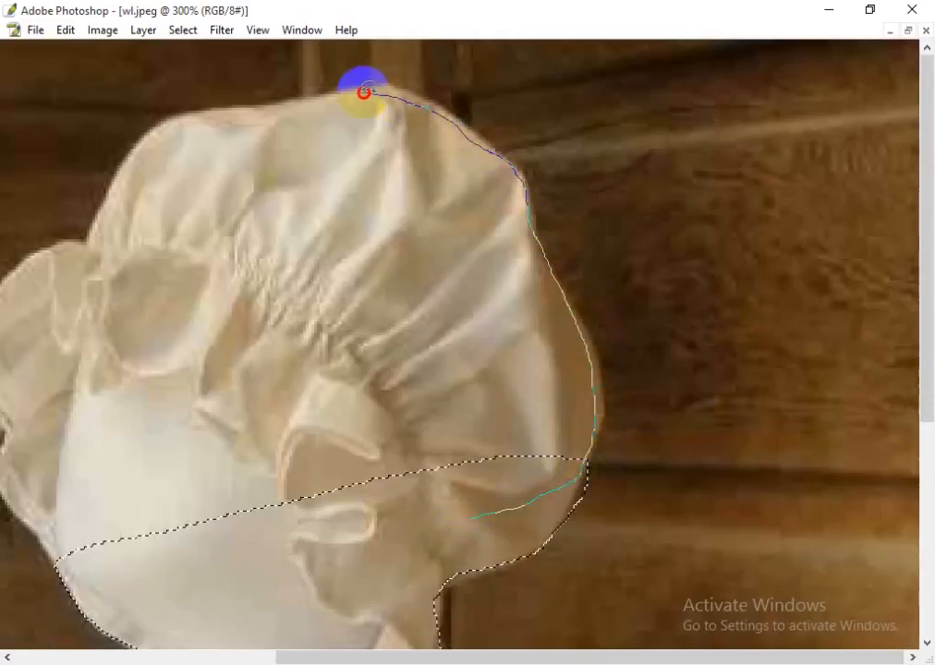
left_click_drag(276, 586, 205, 513)
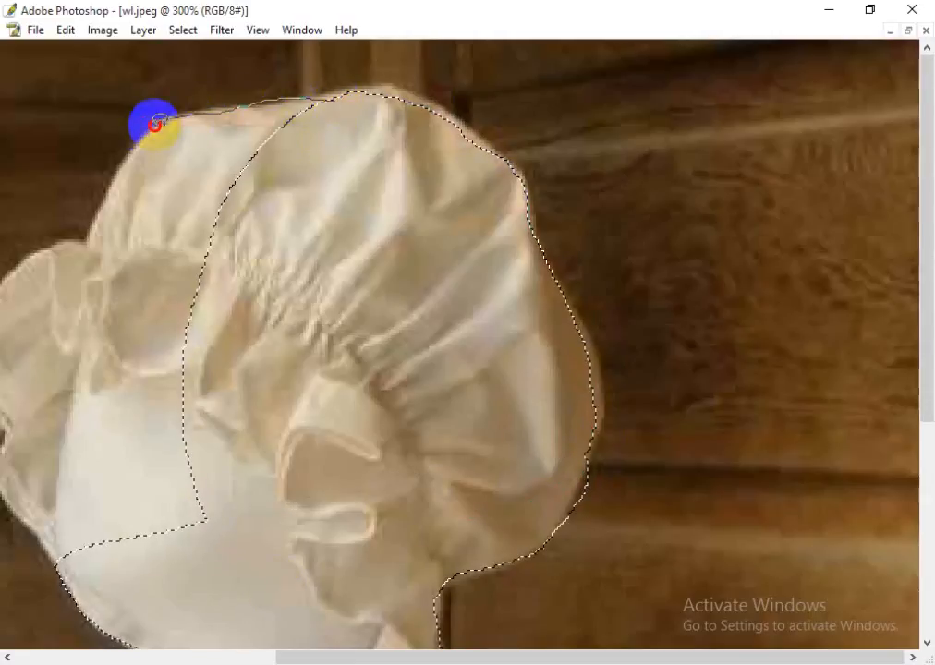
left_click_drag(86, 285, 199, 506)
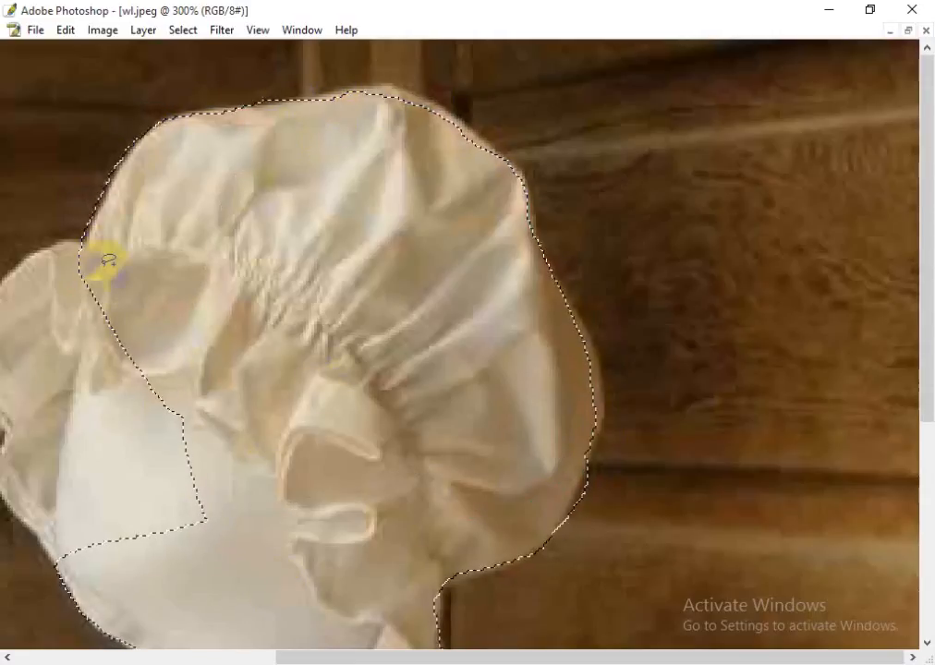
Step: Add the left ruffle of the bonnet and the rest of the face to the lasso selection
key("space")
left_click_drag(207, 382, 494, 352)
left_click_drag(382, 210, 383, 209)
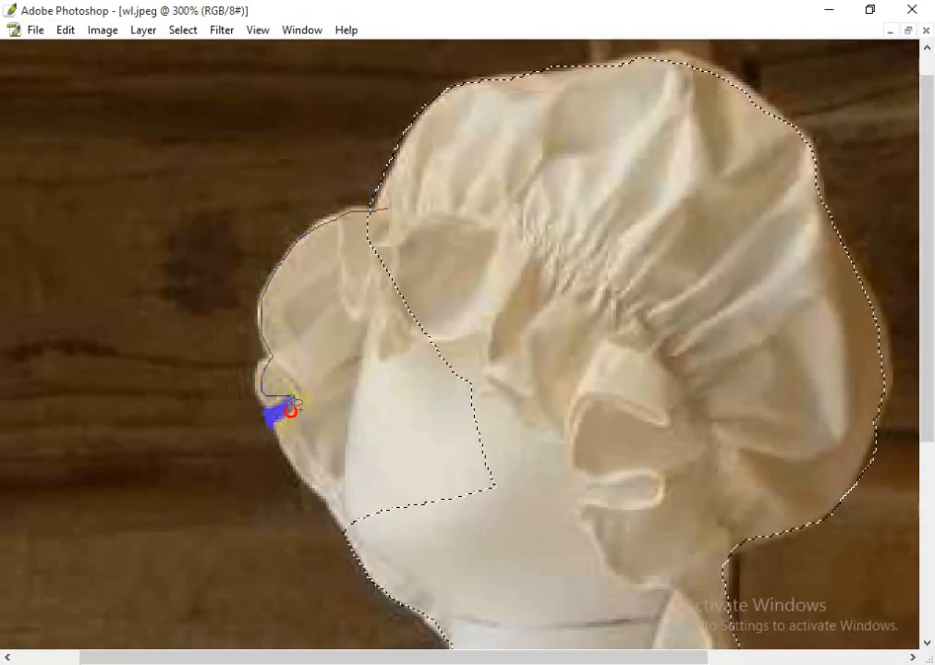
left_click_drag(553, 491, 551, 488)
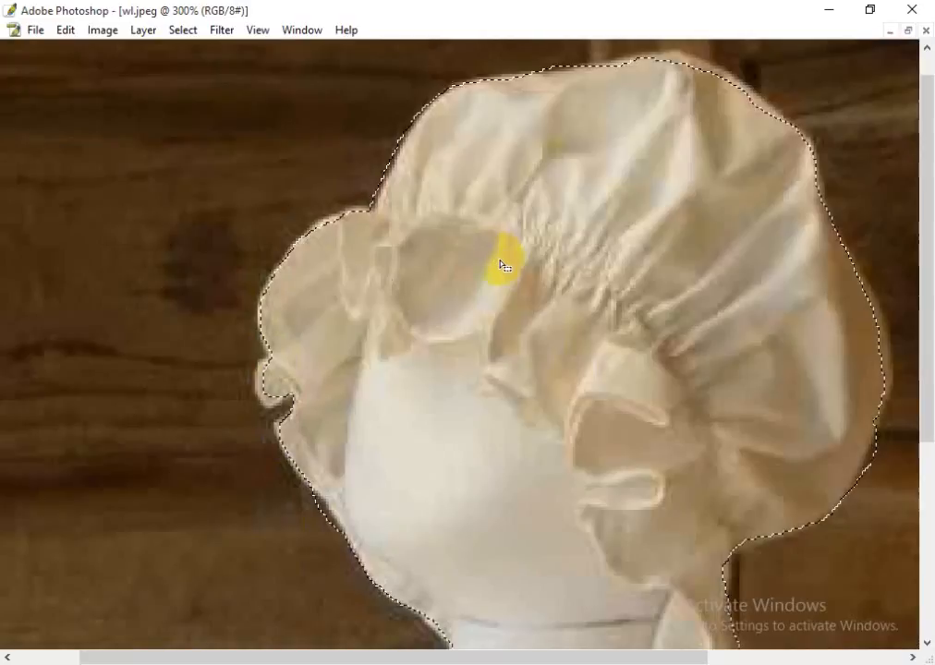
Step: Check the selection outline and add the missing strip of dress along the lower right edge with the Lasso
scroll(535, 305, "down", 5)
scroll(490, 378, "right", 1)
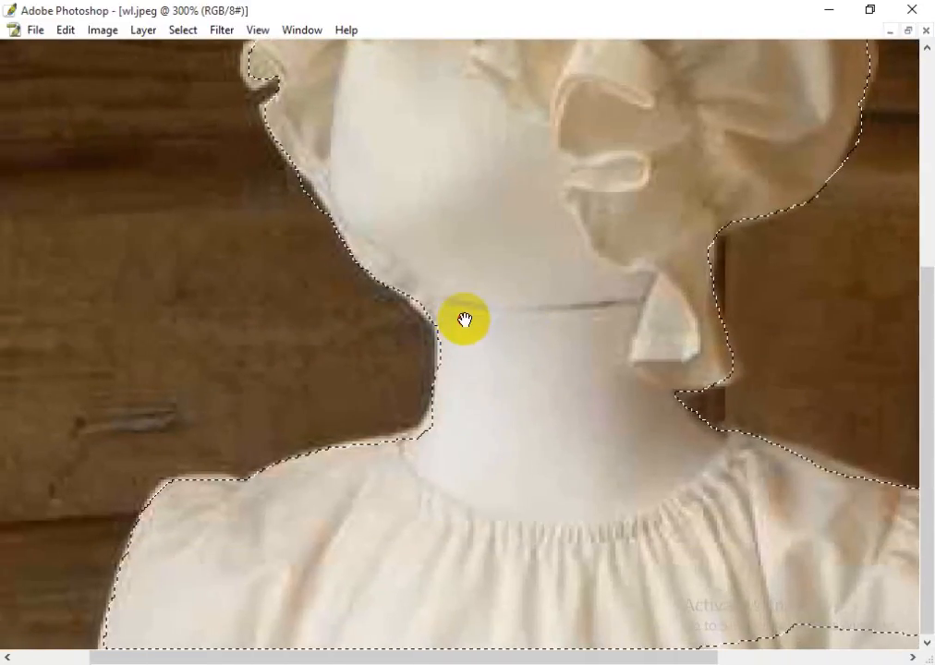
key("ctrl+minus")
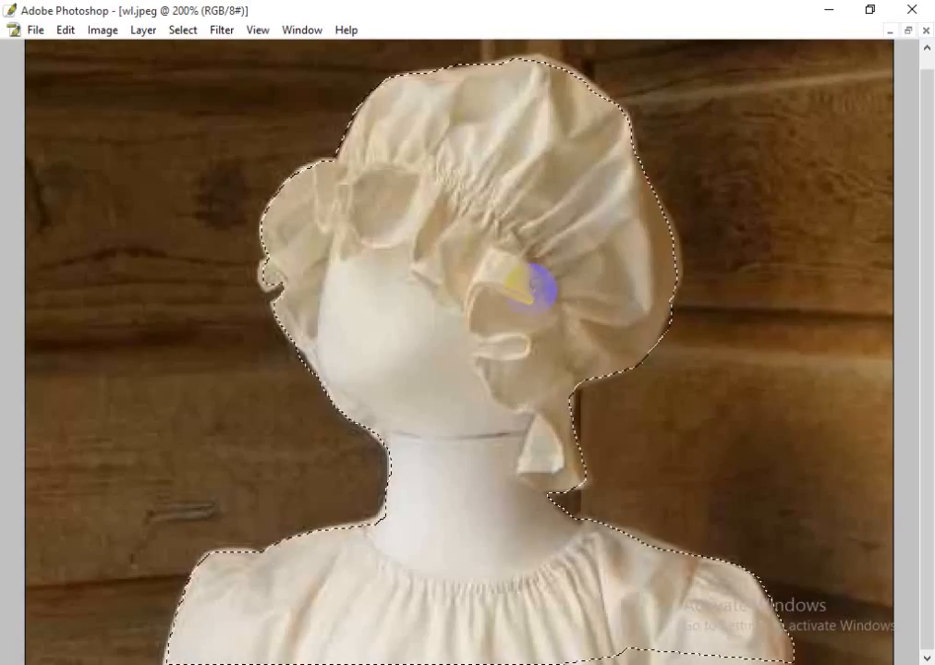
key("Tab")
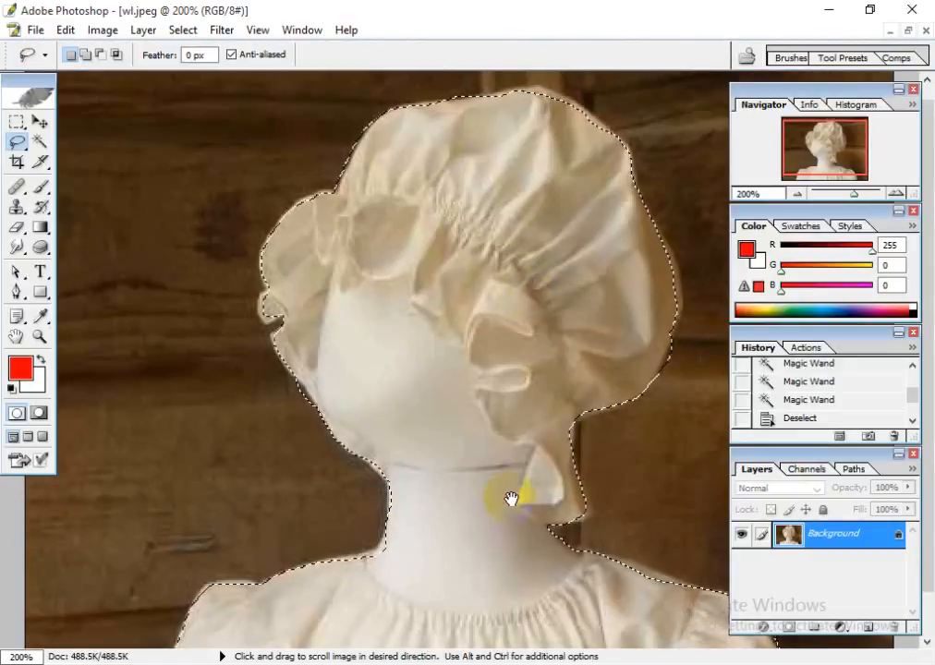
left_click_drag(511, 501, 491, 418)
key("ctrl+minus")
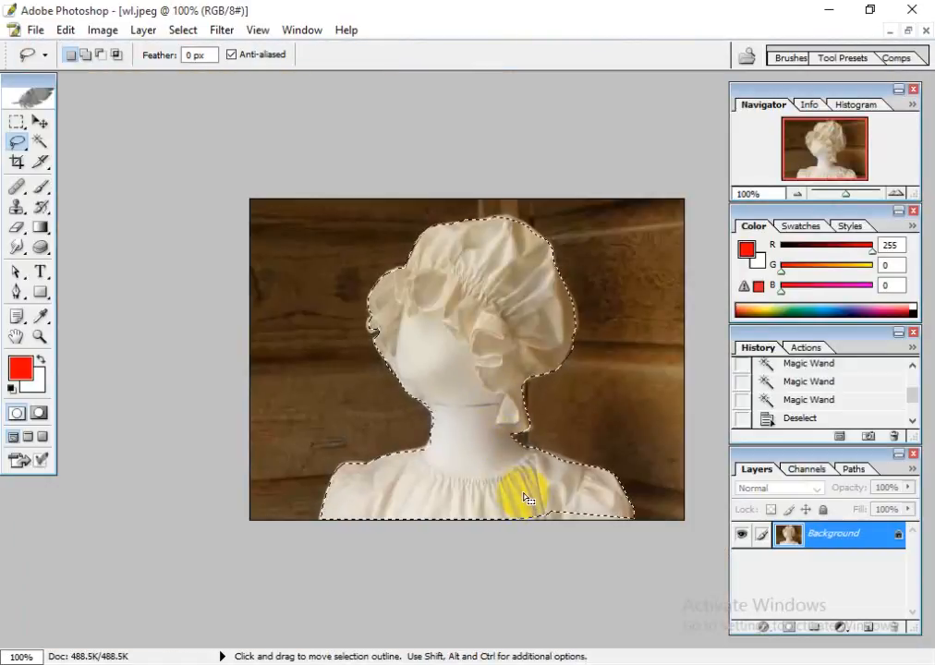
left_click_drag(539, 487, 541, 483)
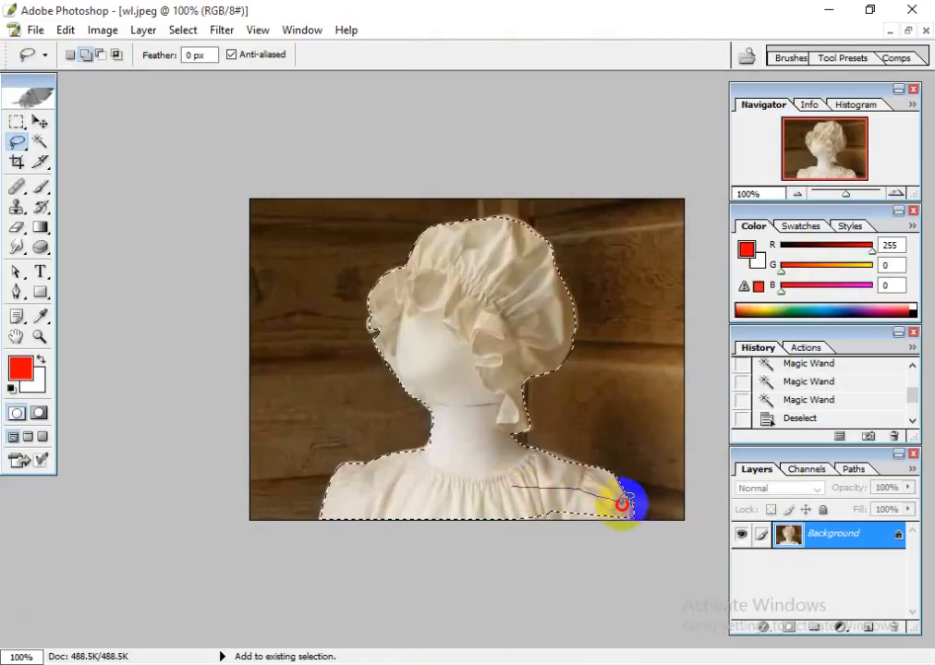
mouse_move(633, 525)
left_mouse_down()
mouse_move(458, 559)
mouse_move(368, 519)
mouse_move(455, 523)
left_mouse_up()
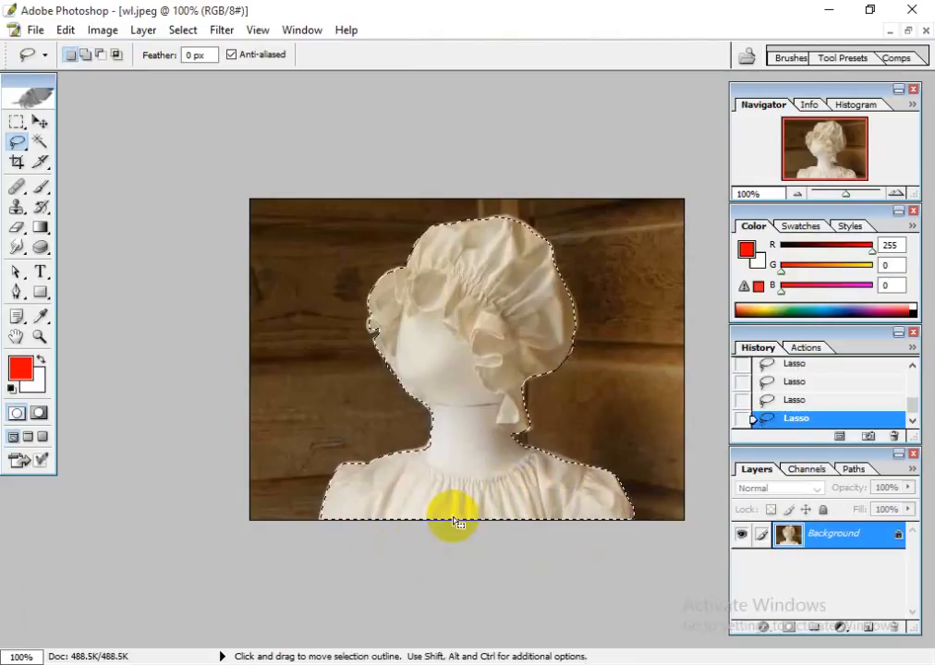
Step: Duplicate the Background layer while keeping the mannequin selected
key("ctrl+plus")
key("ctrl+plus")
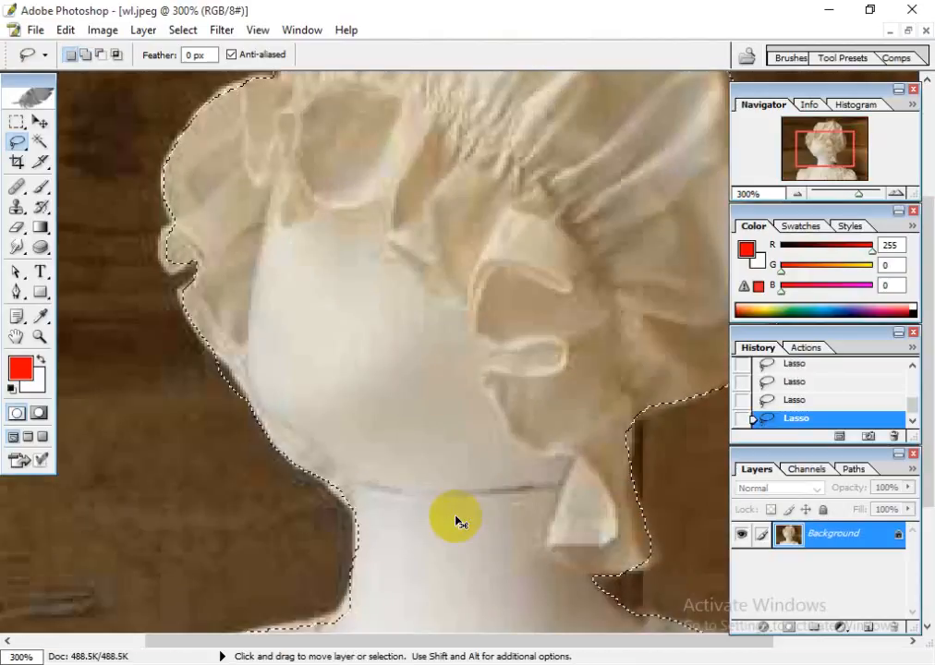
left_click_drag(552, 532, 469, 519)
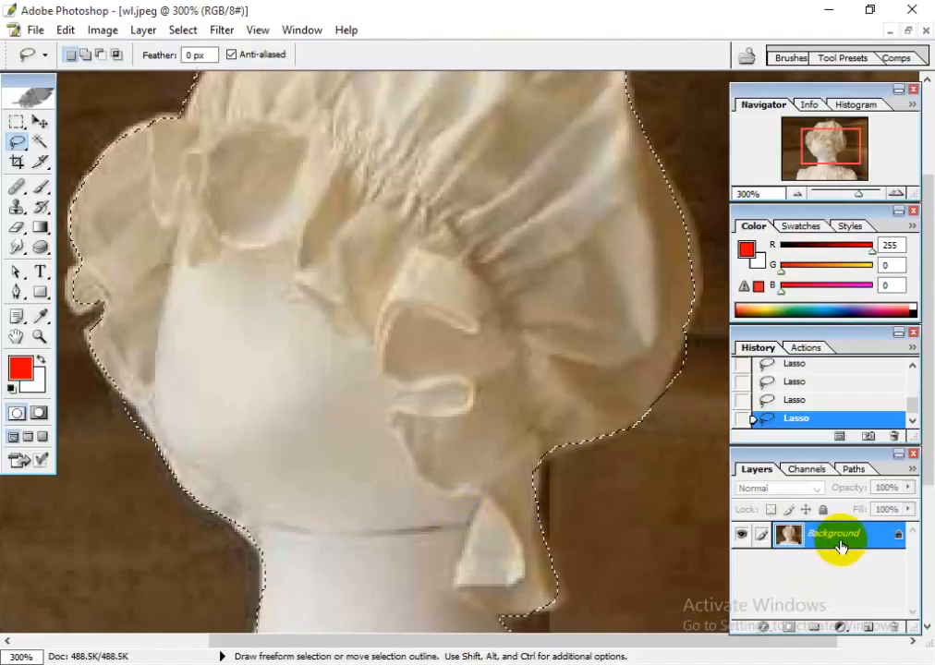
left_click_drag(841, 542, 872, 624)
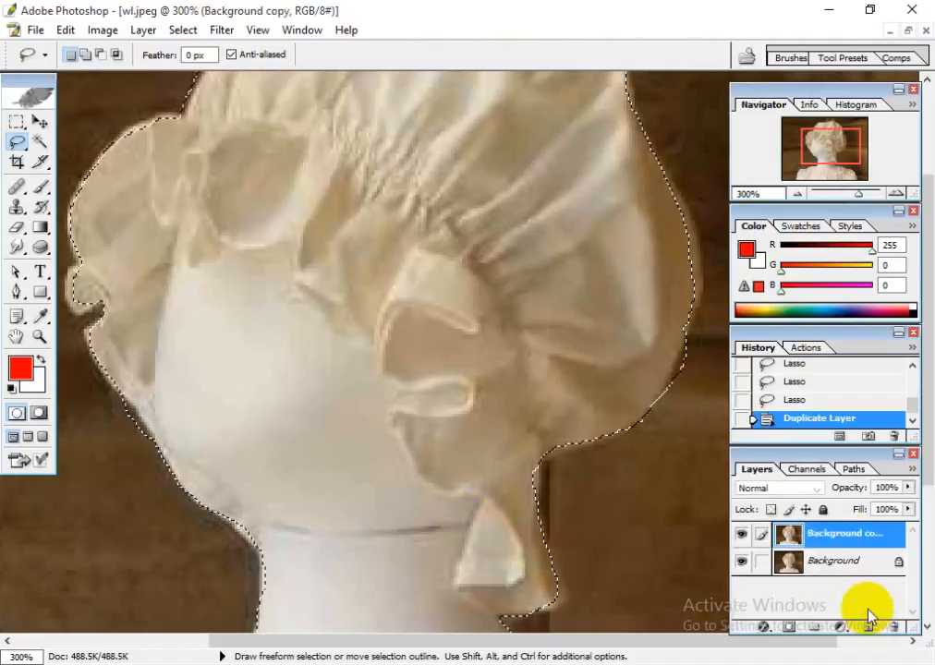
Step: Desaturate the right side of the bonnet and its ruffle with the Sponge tool, using brush size 80 and 50% flow
left_click(41, 248)
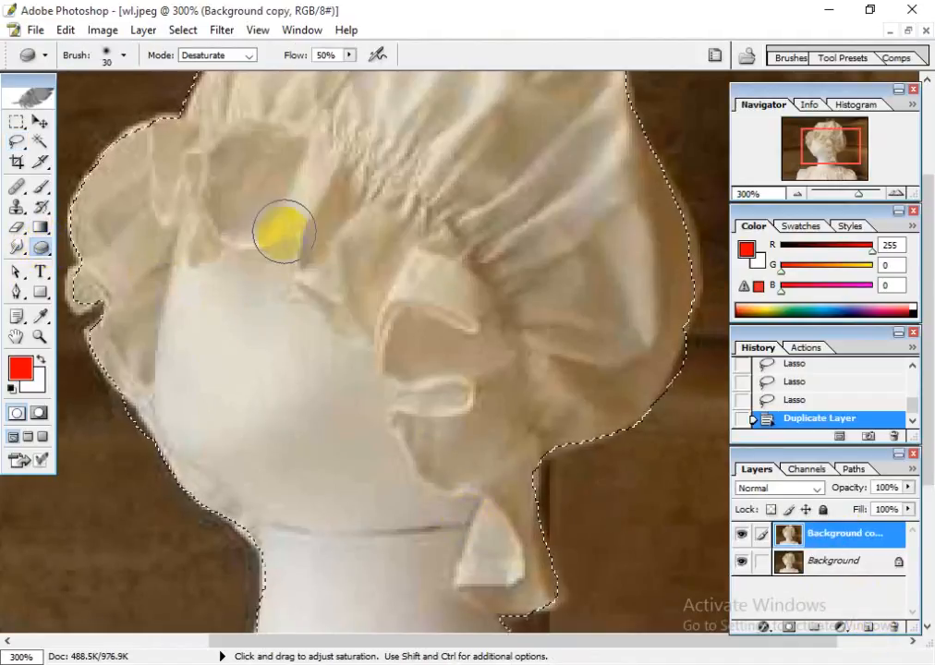
key("bracketright")
key("bracketright")
key("bracketright")
key("bracketright")
key("bracketright")
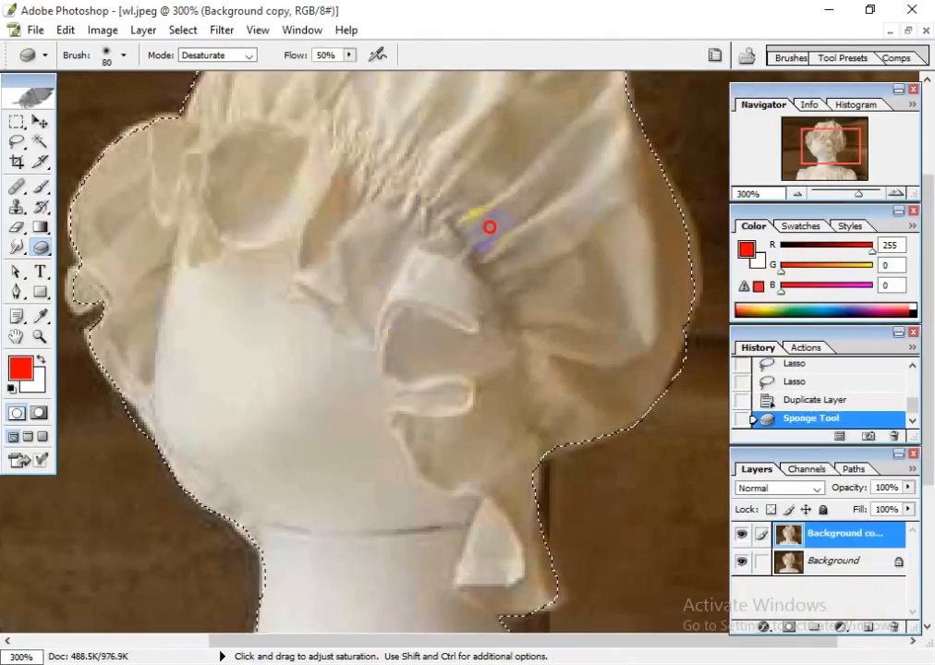
left_click_drag(574, 266, 602, 242)
mouse_move(568, 290)
left_mouse_down()
mouse_move(491, 434)
mouse_move(486, 501)
left_mouse_up()
Step: Desaturate the bonnet's crown and left ruffle with the Sponge tool, covering the folds up to the selection edge
scroll(492, 497, "up", 3)
left_click(340, 286)
mouse_move(339, 286)
left_mouse_down()
mouse_move(510, 265)
mouse_move(417, 183)
mouse_move(342, 199)
mouse_move(186, 307)
mouse_move(205, 390)
left_mouse_up()
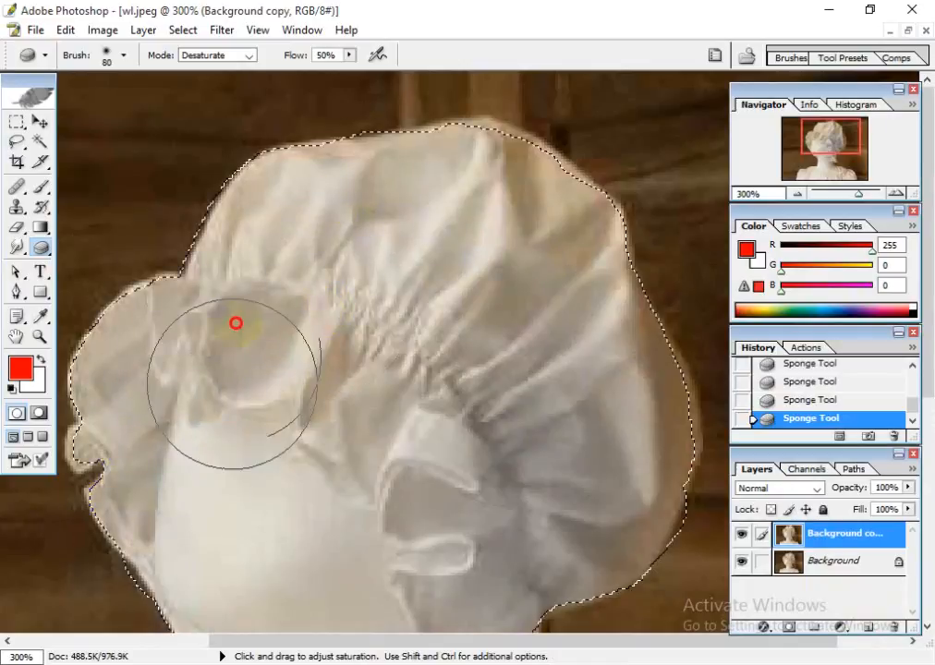
mouse_move(237, 322)
left_mouse_down()
mouse_move(253, 249)
mouse_move(324, 195)
mouse_move(381, 211)
mouse_move(569, 197)
mouse_move(374, 177)
mouse_move(497, 173)
left_mouse_up()
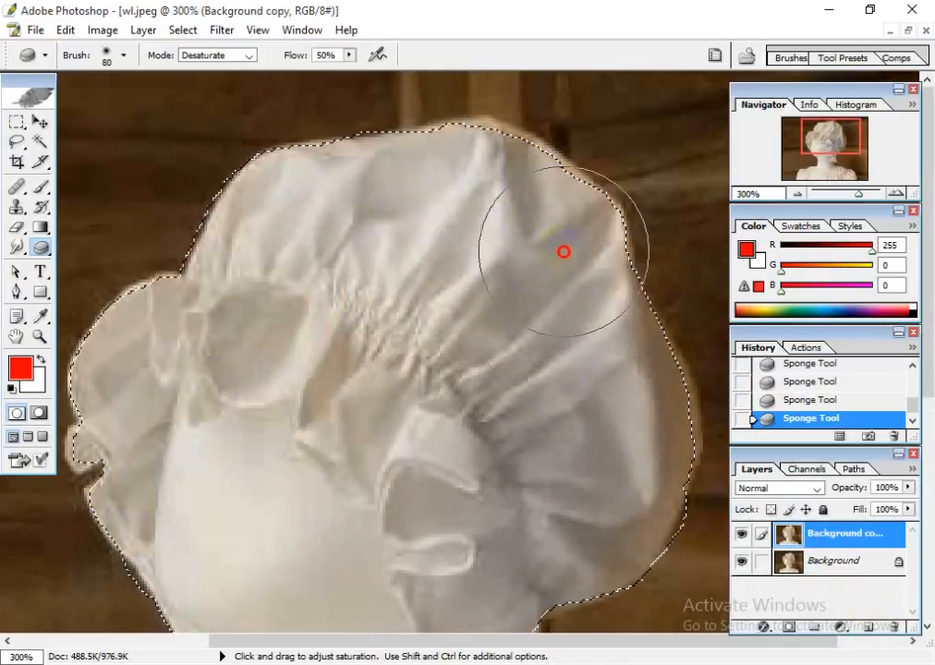
left_click_drag(626, 410, 539, 515)
mouse_move(381, 218)
left_mouse_down()
mouse_move(476, 147)
mouse_move(540, 179)
left_mouse_up()
Step: Desaturate the mannequin's face, neck and the bonnet's lower right tip down to the dress collar with the Sponge tool
key("space")
left_click_drag(434, 448, 426, 170)
mouse_move(373, 213)
left_mouse_down()
mouse_move(381, 221)
mouse_move(243, 275)
mouse_move(509, 409)
mouse_move(381, 345)
left_mouse_up()
key("space")
left_click_drag(478, 552, 462, 432)
left_click_drag(430, 413, 544, 522)
left_click_drag(604, 559, 536, 418)
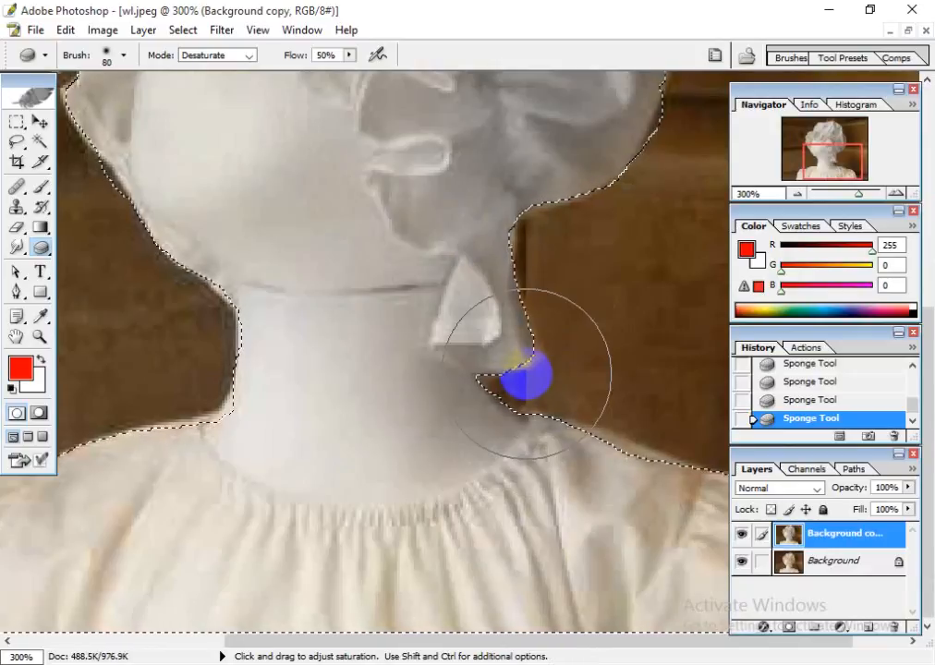
mouse_move(528, 377)
left_mouse_down()
mouse_move(474, 455)
mouse_move(479, 490)
mouse_move(559, 532)
left_mouse_up()
Step: Desaturate the gathered dress and both shoulders with the Sponge tool
key("space")
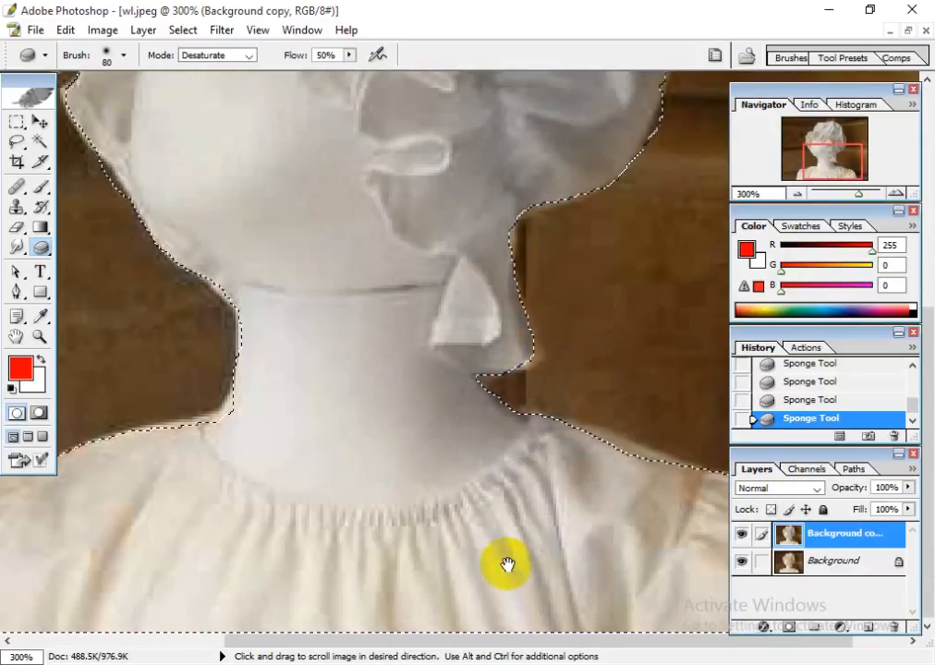
mouse_move(507, 565)
left_mouse_down()
mouse_move(456, 400)
mouse_move(441, 311)
left_mouse_up()
mouse_move(316, 466)
left_mouse_down()
mouse_move(358, 582)
mouse_move(300, 591)
mouse_move(272, 573)
mouse_move(241, 447)
mouse_move(312, 639)
mouse_move(275, 541)
left_mouse_up()
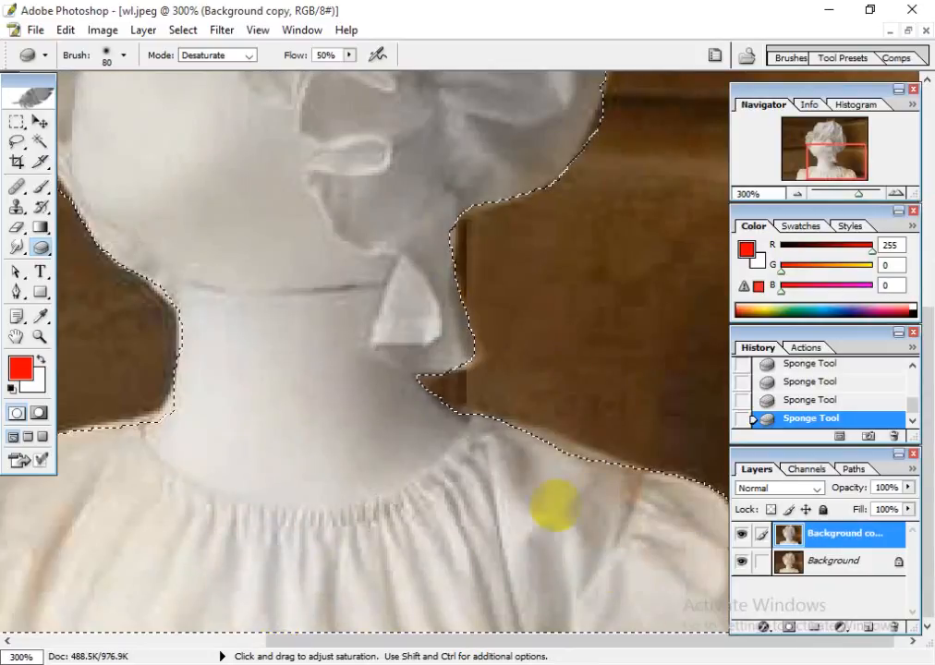
mouse_move(580, 504)
left_mouse_down()
mouse_move(721, 630)
mouse_move(615, 605)
mouse_move(338, 588)
mouse_move(111, 514)
left_mouse_up()
key("space")
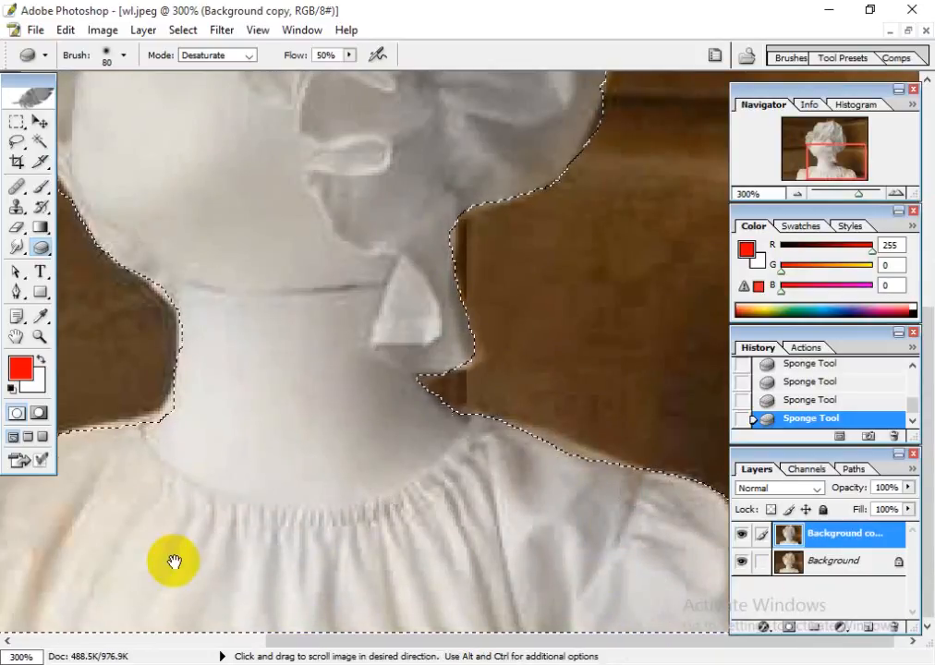
left_click_drag(173, 560, 488, 561)
mouse_move(278, 595)
left_mouse_down()
mouse_move(384, 510)
mouse_move(197, 602)
mouse_move(270, 491)
mouse_move(250, 497)
mouse_move(237, 554)
mouse_move(417, 470)
mouse_move(422, 493)
mouse_move(308, 580)
mouse_move(372, 496)
mouse_move(347, 646)
mouse_move(437, 646)
mouse_move(556, 450)
mouse_move(536, 539)
mouse_move(487, 605)
mouse_move(349, 640)
mouse_move(397, 596)
mouse_move(511, 549)
left_mouse_up()
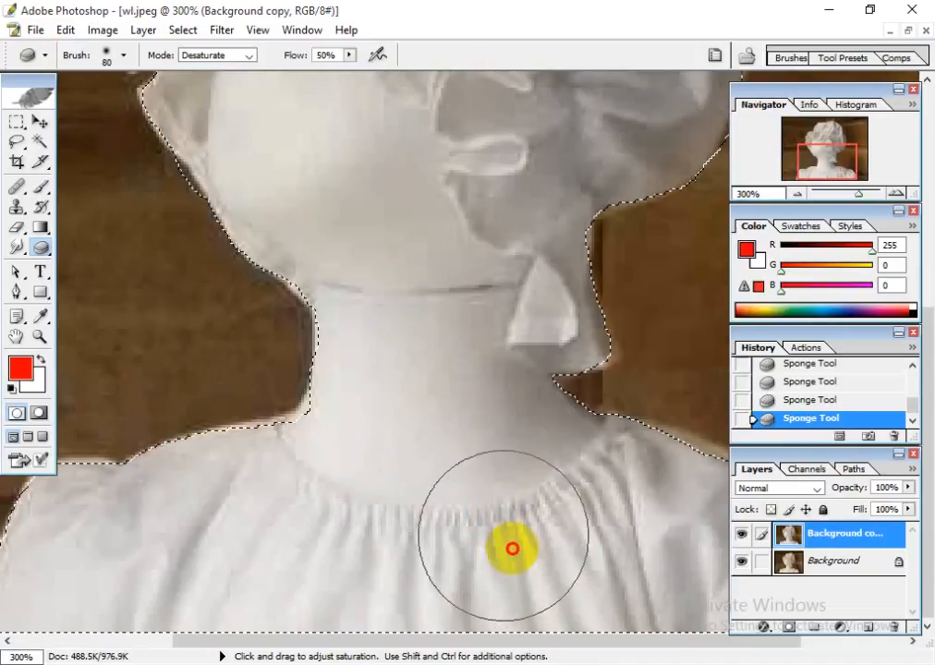
Step: Go over the bonnet, face and neck again with the Sponge tool to remove the remaining yellow tint
mouse_move(377, 199)
left_mouse_down()
mouse_move(369, 282)
mouse_move(319, 471)
mouse_move(230, 380)
mouse_move(240, 315)
mouse_move(309, 204)
left_mouse_up()
left_click_drag(425, 397, 313, 519)
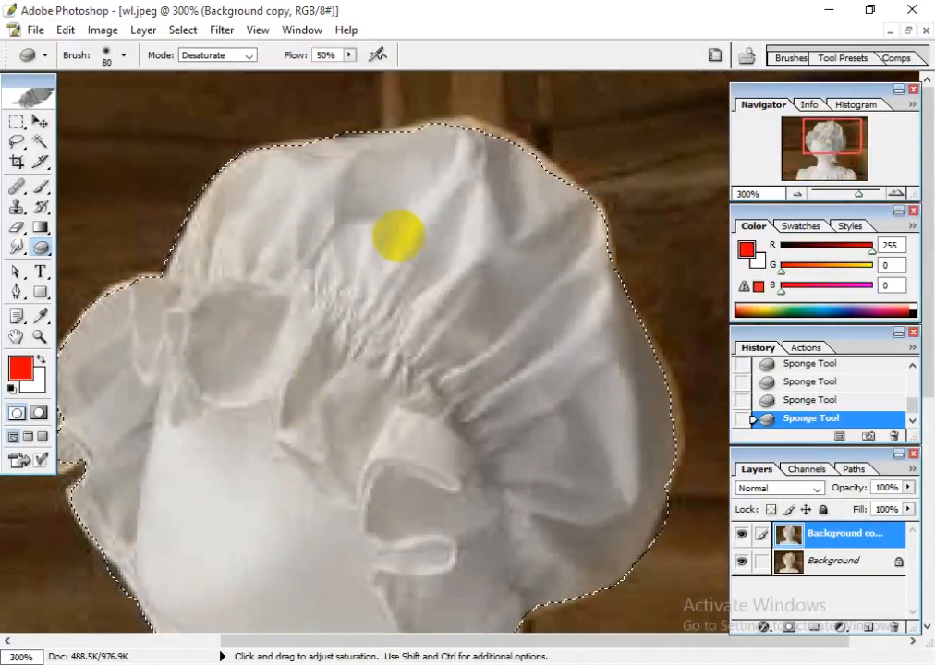
mouse_move(399, 236)
left_mouse_down()
mouse_move(531, 255)
mouse_move(546, 416)
left_mouse_up()
mouse_move(288, 432)
left_mouse_down()
mouse_move(318, 457)
mouse_move(376, 434)
left_mouse_up()
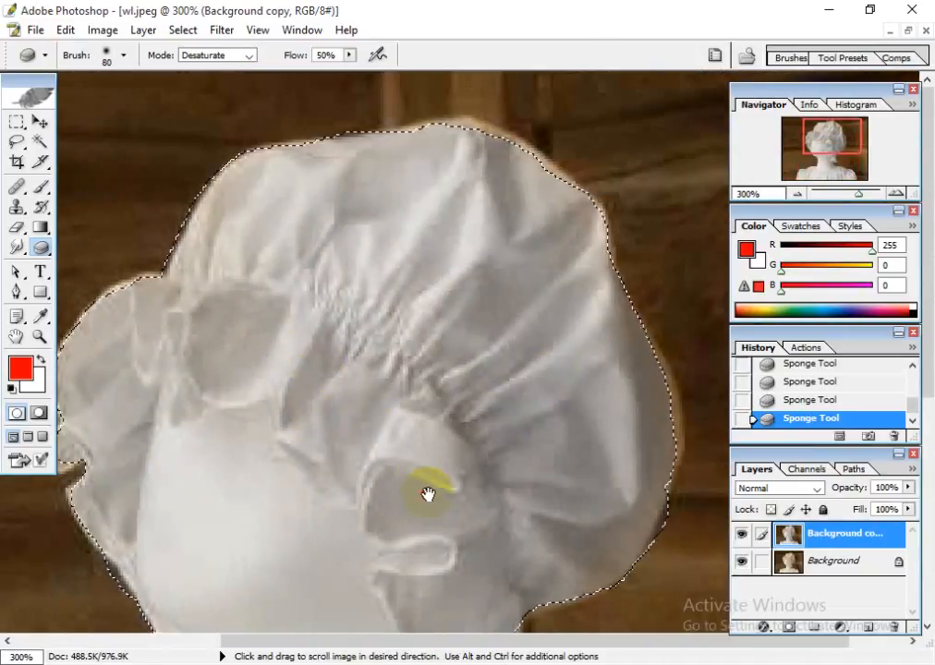
left_click_drag(428, 495, 426, 207)
mouse_move(420, 198)
left_mouse_down()
mouse_move(412, 192)
mouse_move(381, 243)
mouse_move(388, 287)
left_mouse_up()
mouse_move(411, 348)
left_mouse_down()
mouse_move(410, 234)
mouse_move(368, 359)
mouse_move(380, 377)
left_mouse_up()
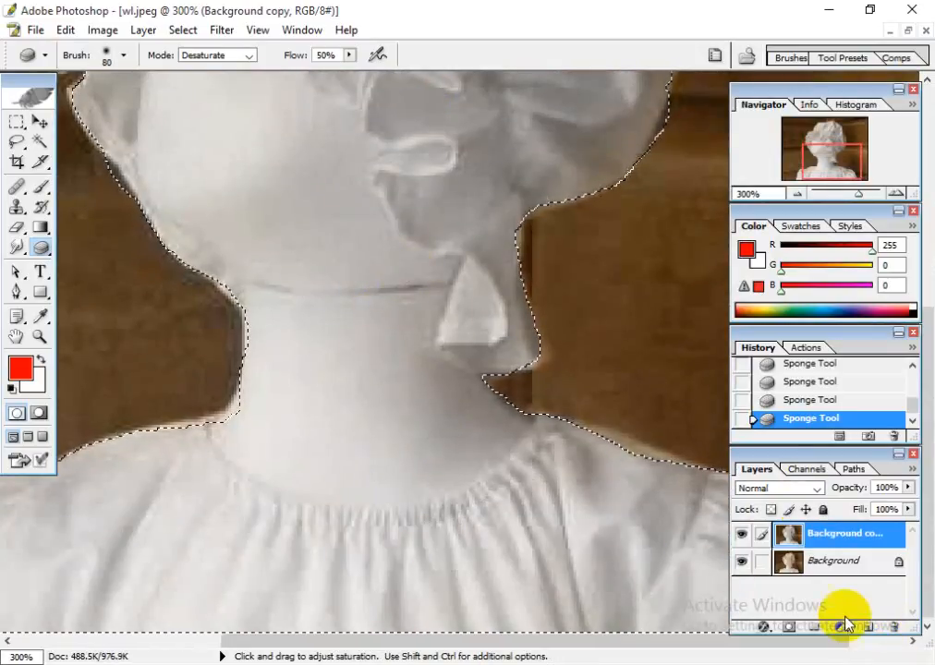
Step: Compare the desaturated mannequin with the original by hiding and showing the Background copy layer with the whole image in view
left_click(741, 536)
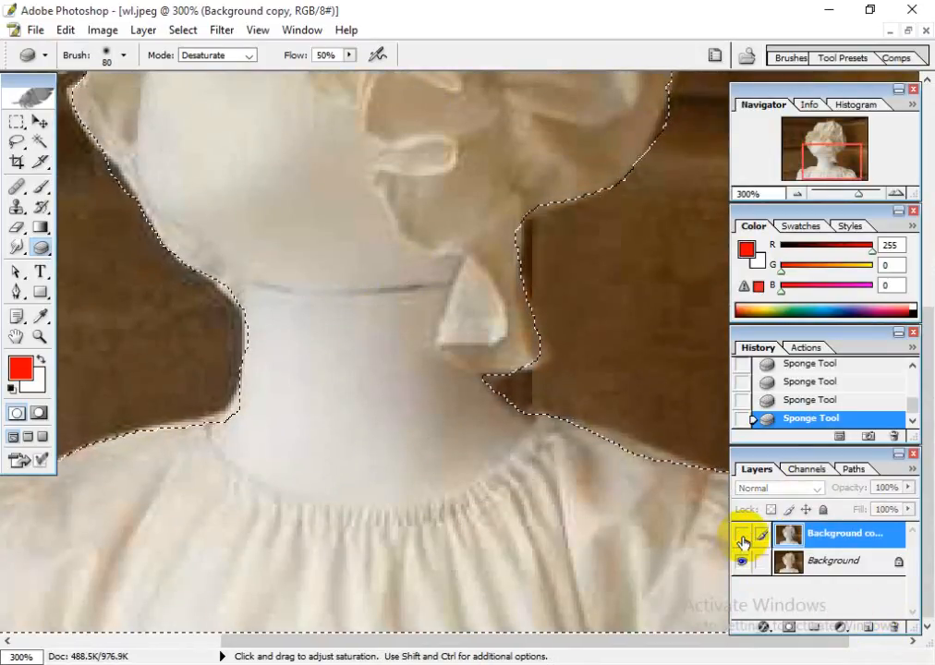
key("ctrl+0")
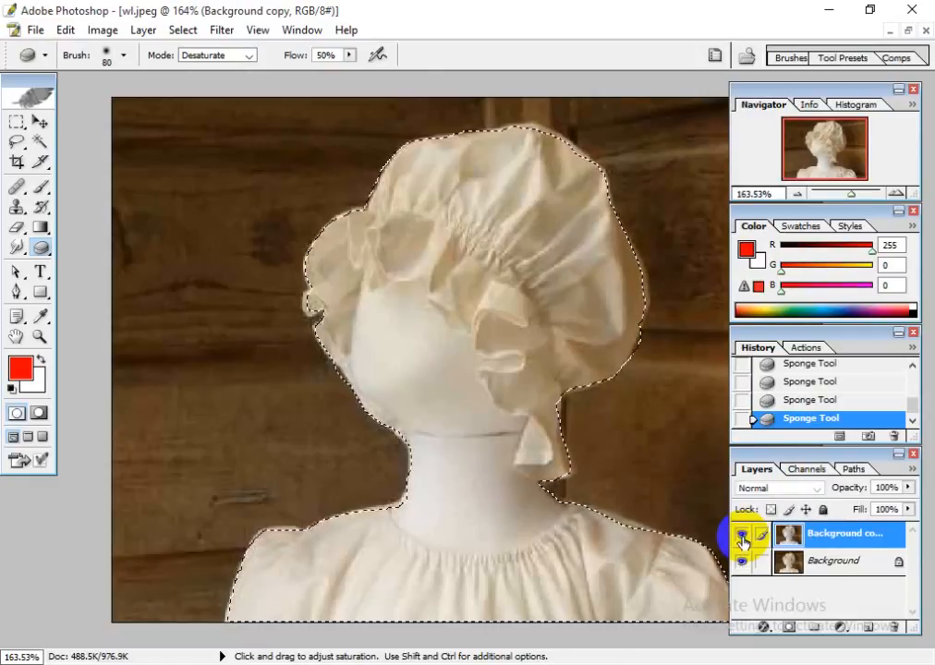
left_click(742, 536)
left_click(742, 536)
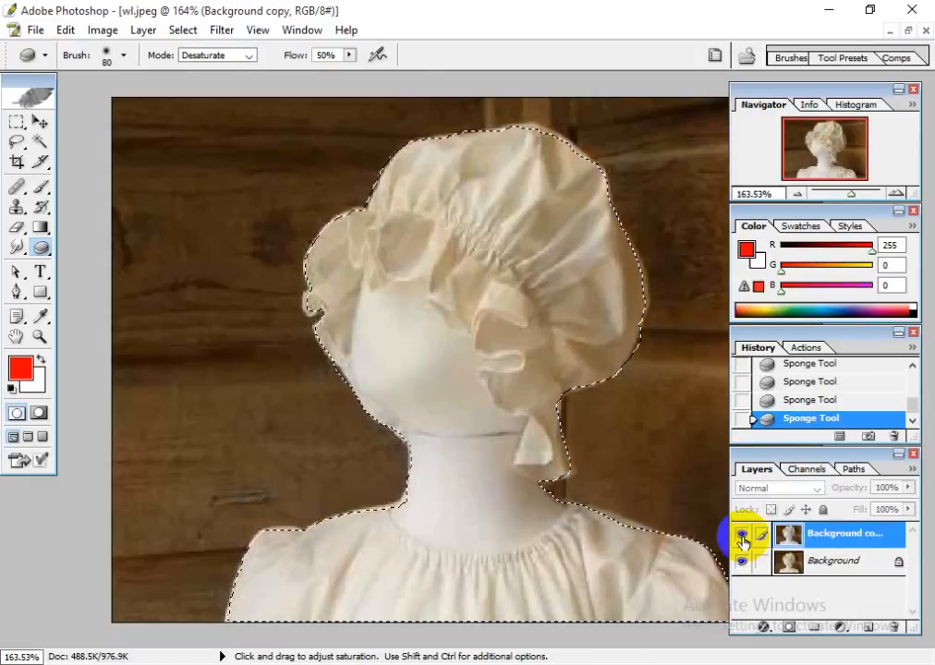
left_click(742, 536)
left_click(742, 535)
left_click(742, 536)
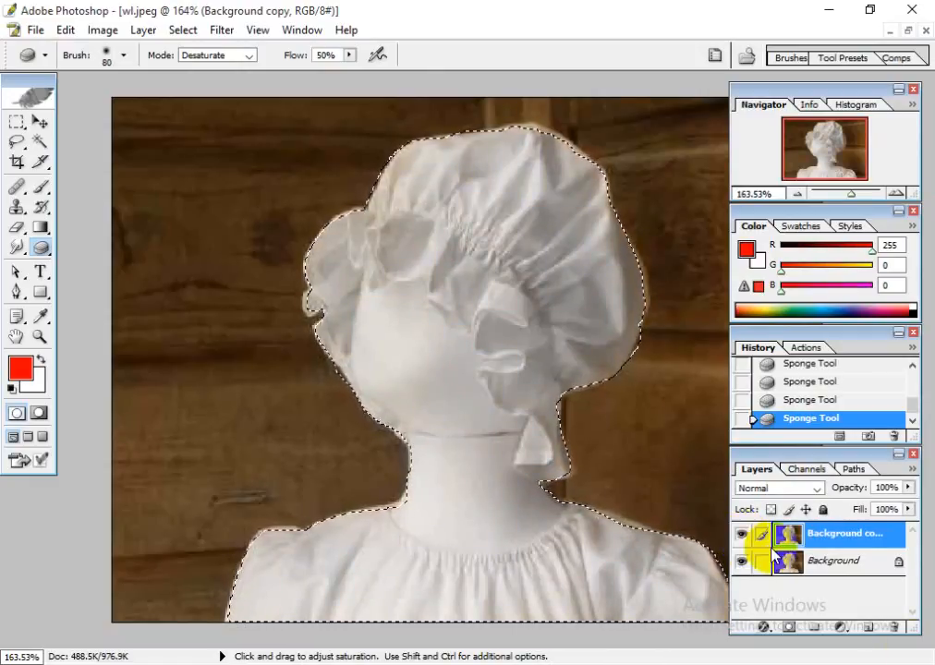
Step: Brighten the selected mannequin with a Hue/Saturation adjustment layer at Lightness +39, and check the effect with Background copy hidden and shown
left_click(849, 628)
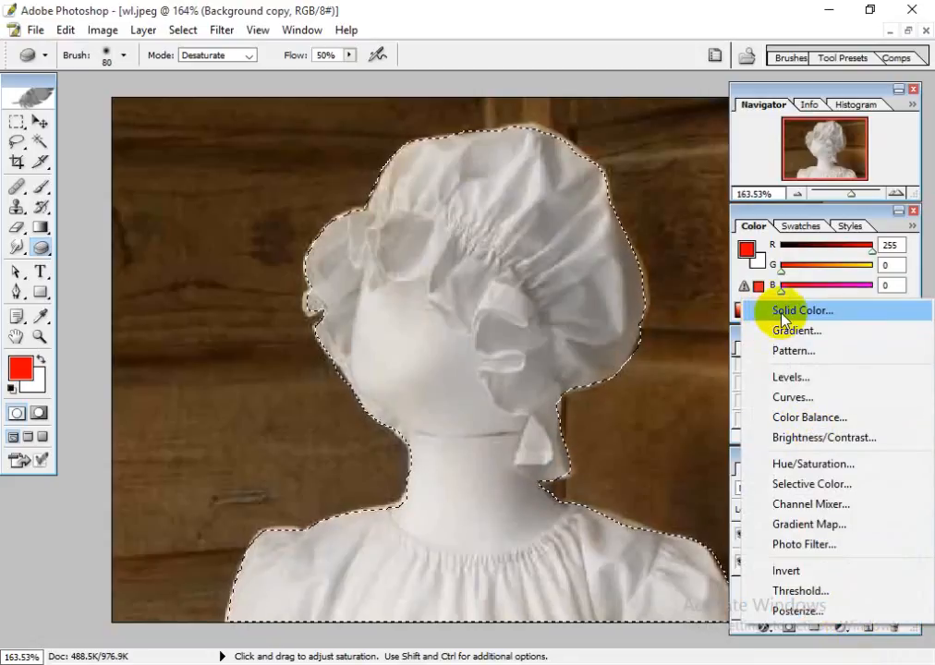
left_click(825, 461)
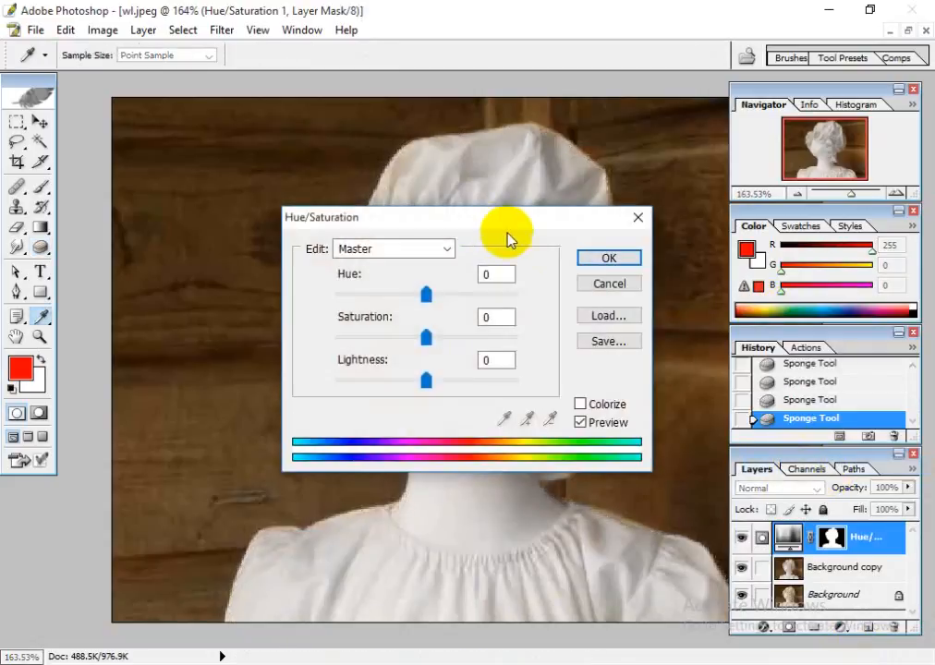
left_click_drag(517, 219, 801, 105)
left_click_drag(746, 250, 772, 257)
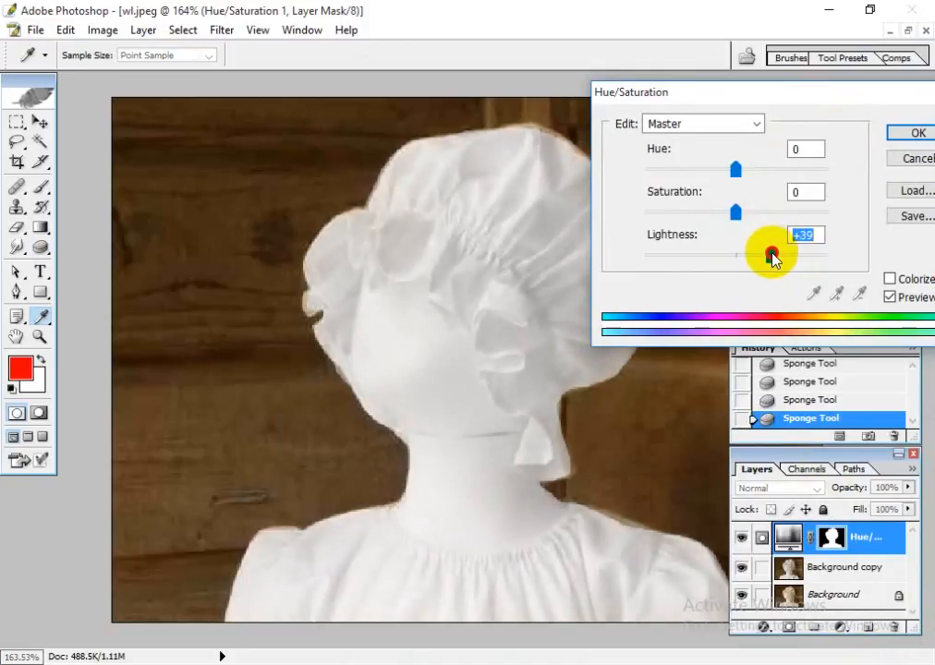
left_click(917, 133)
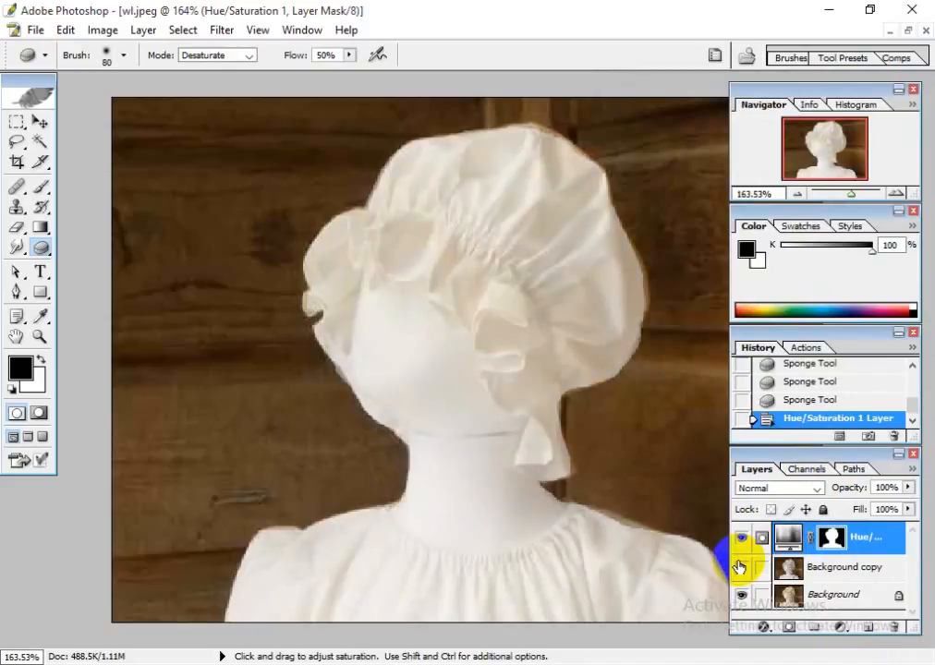
left_click(740, 567)
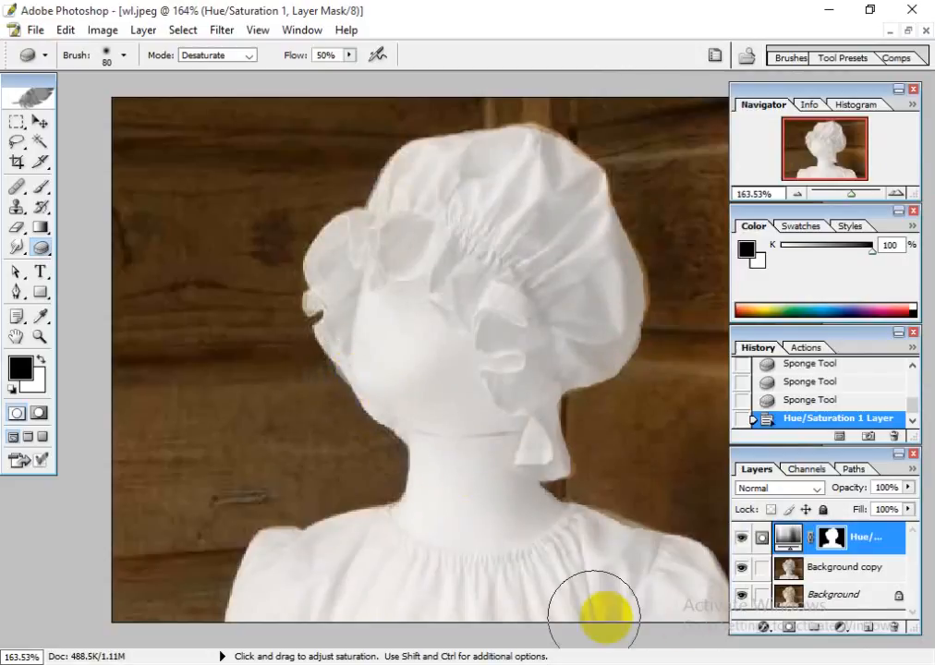
Step: Restore the image to a floating window, switch to the Todo list in Notepad and review its three topics
left_click(910, 34)
left_click_drag(335, 131, 622, 323)
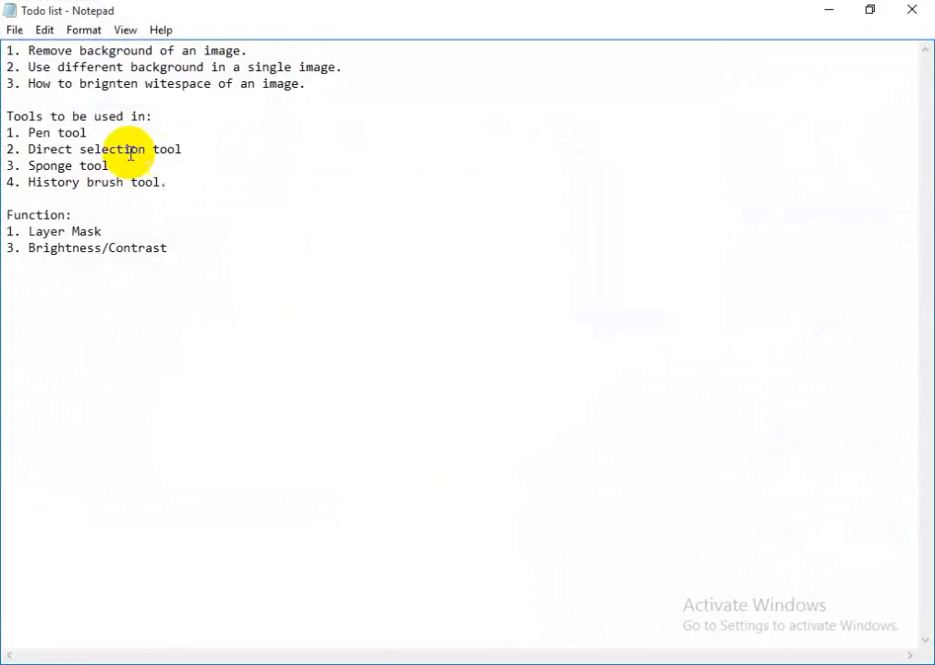
left_click_drag(28, 51, 255, 53)
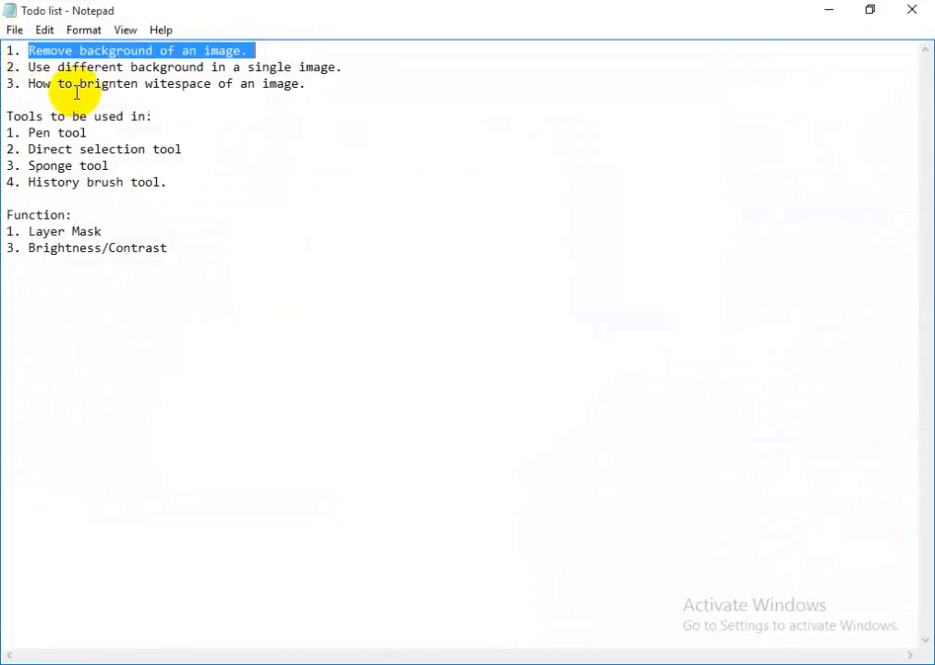
left_click_drag(27, 66, 390, 59)
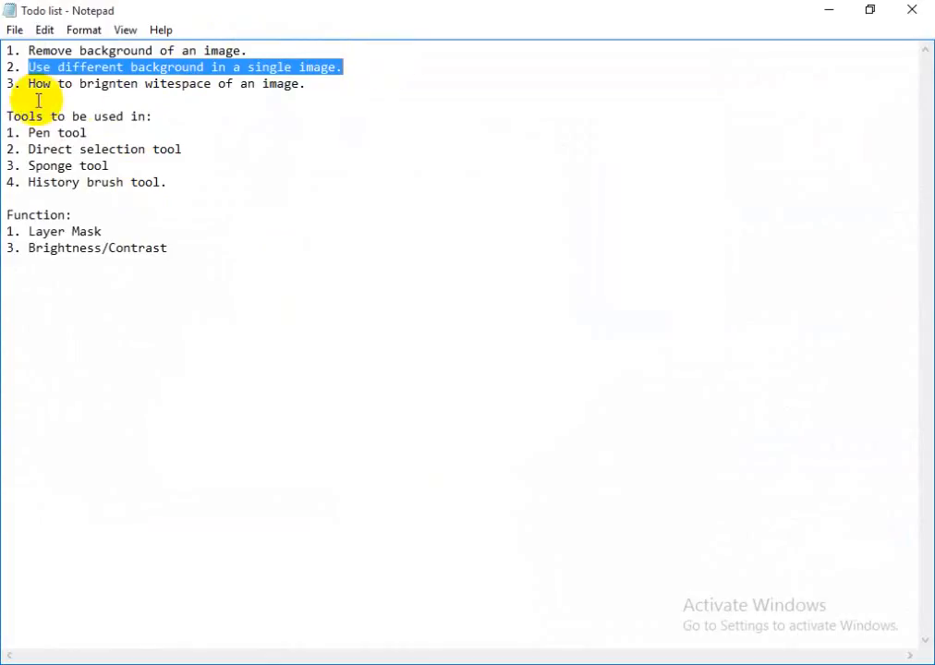
left_click_drag(33, 84, 194, 92)
left_click(295, 88)
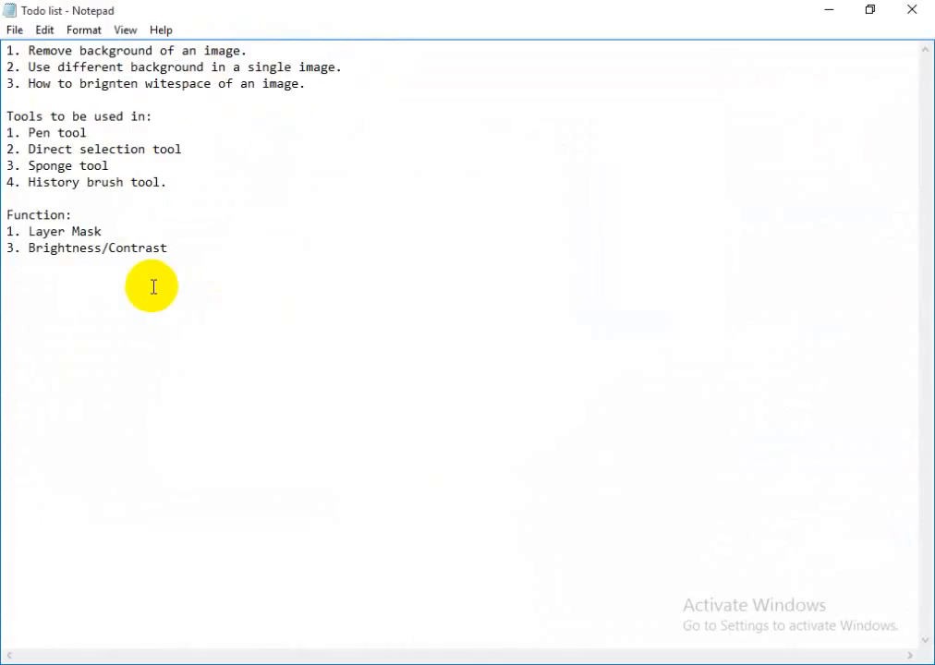
Step: Replace Brightness/Contrast with Hue/Saturation in the Function section of the list and restore the Notepad window to its smaller size
left_click(51, 232)
left_click(98, 248)
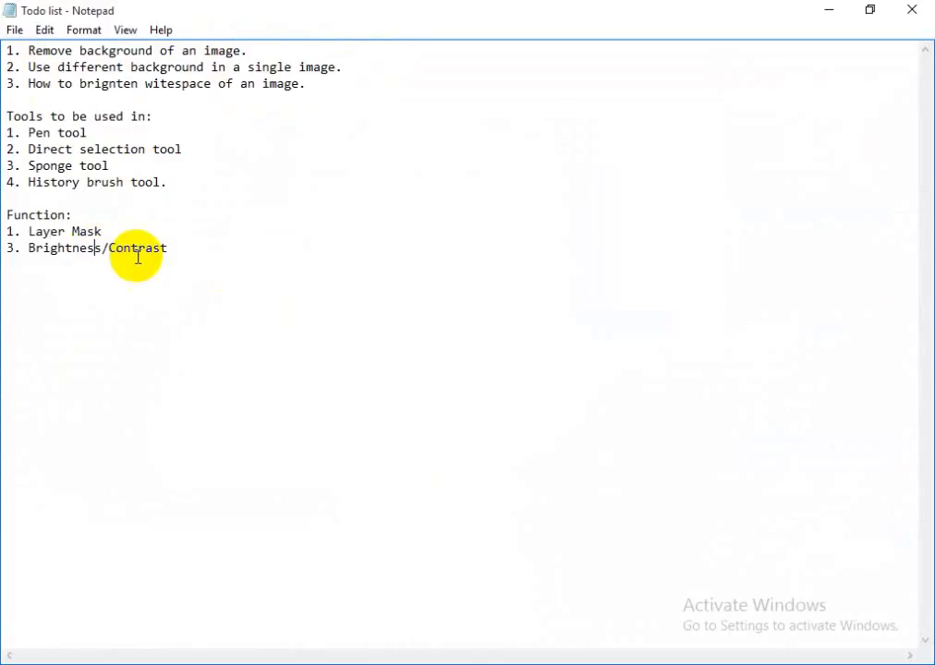
left_click(183, 248)
double_click(67, 250)
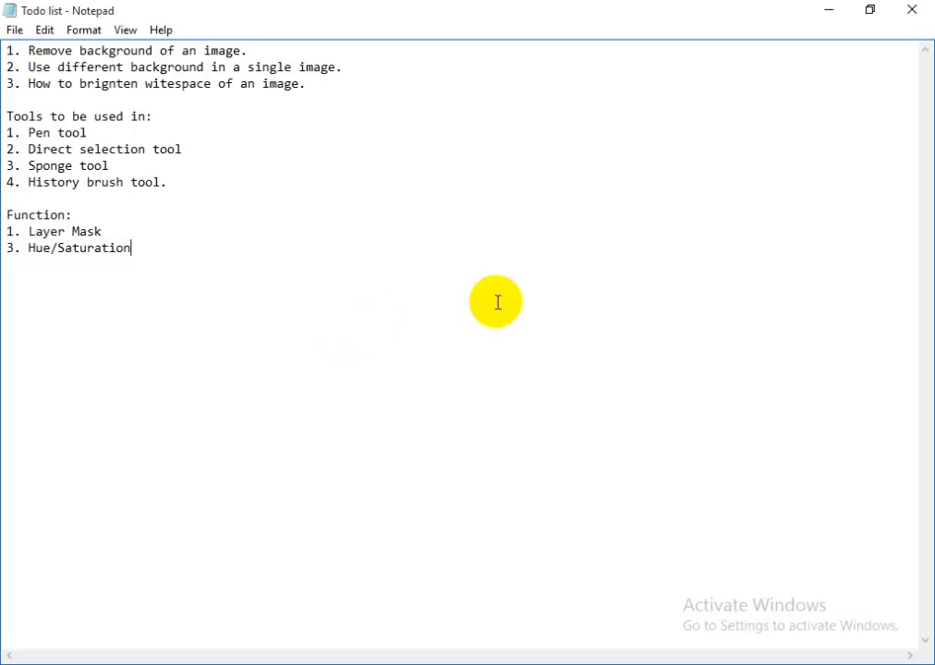
double_click(785, 16)
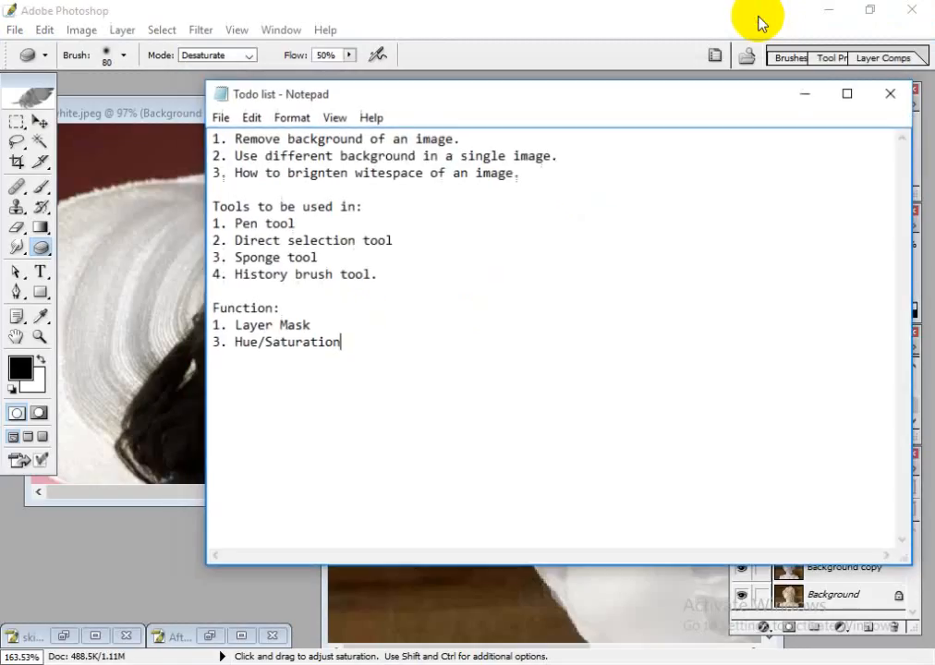